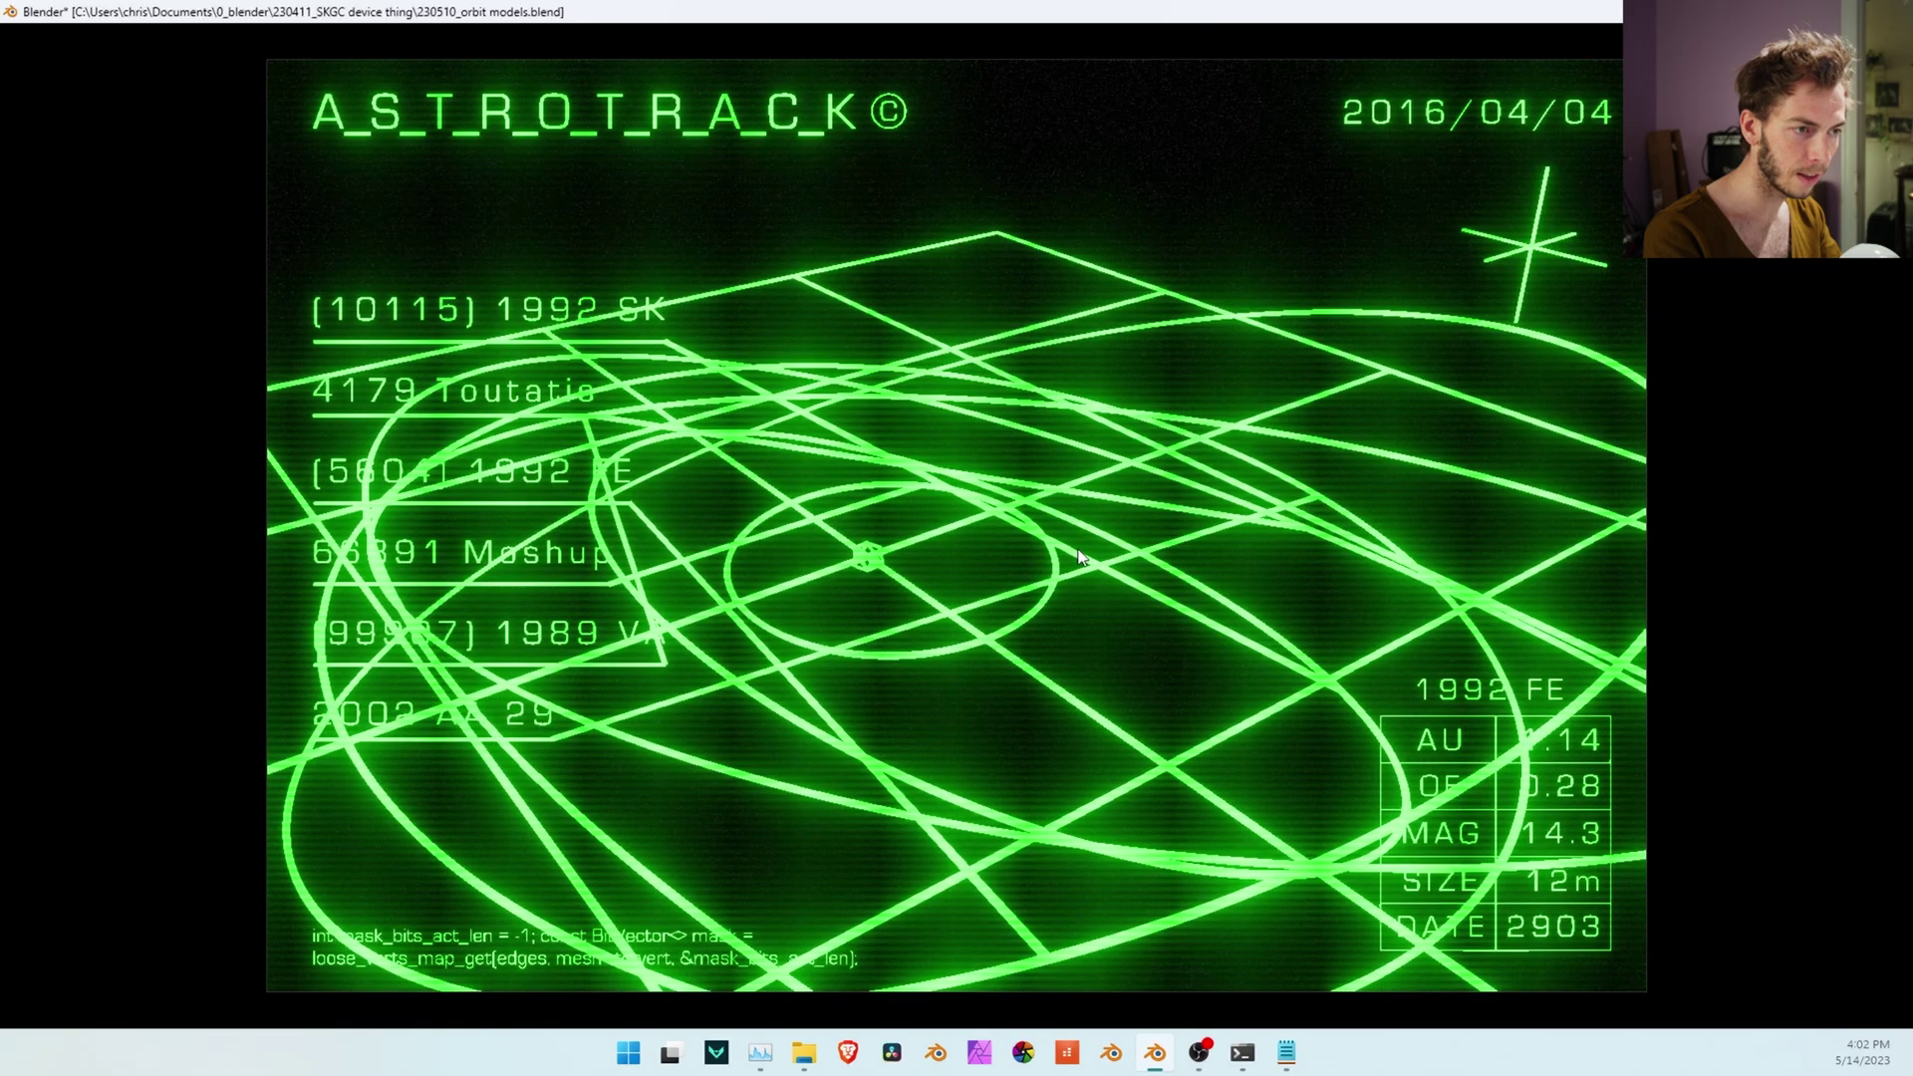
Turn on the viewport overlays and examine the orbits, text labels and asteroid camera from outside the camera view
key("Escape")
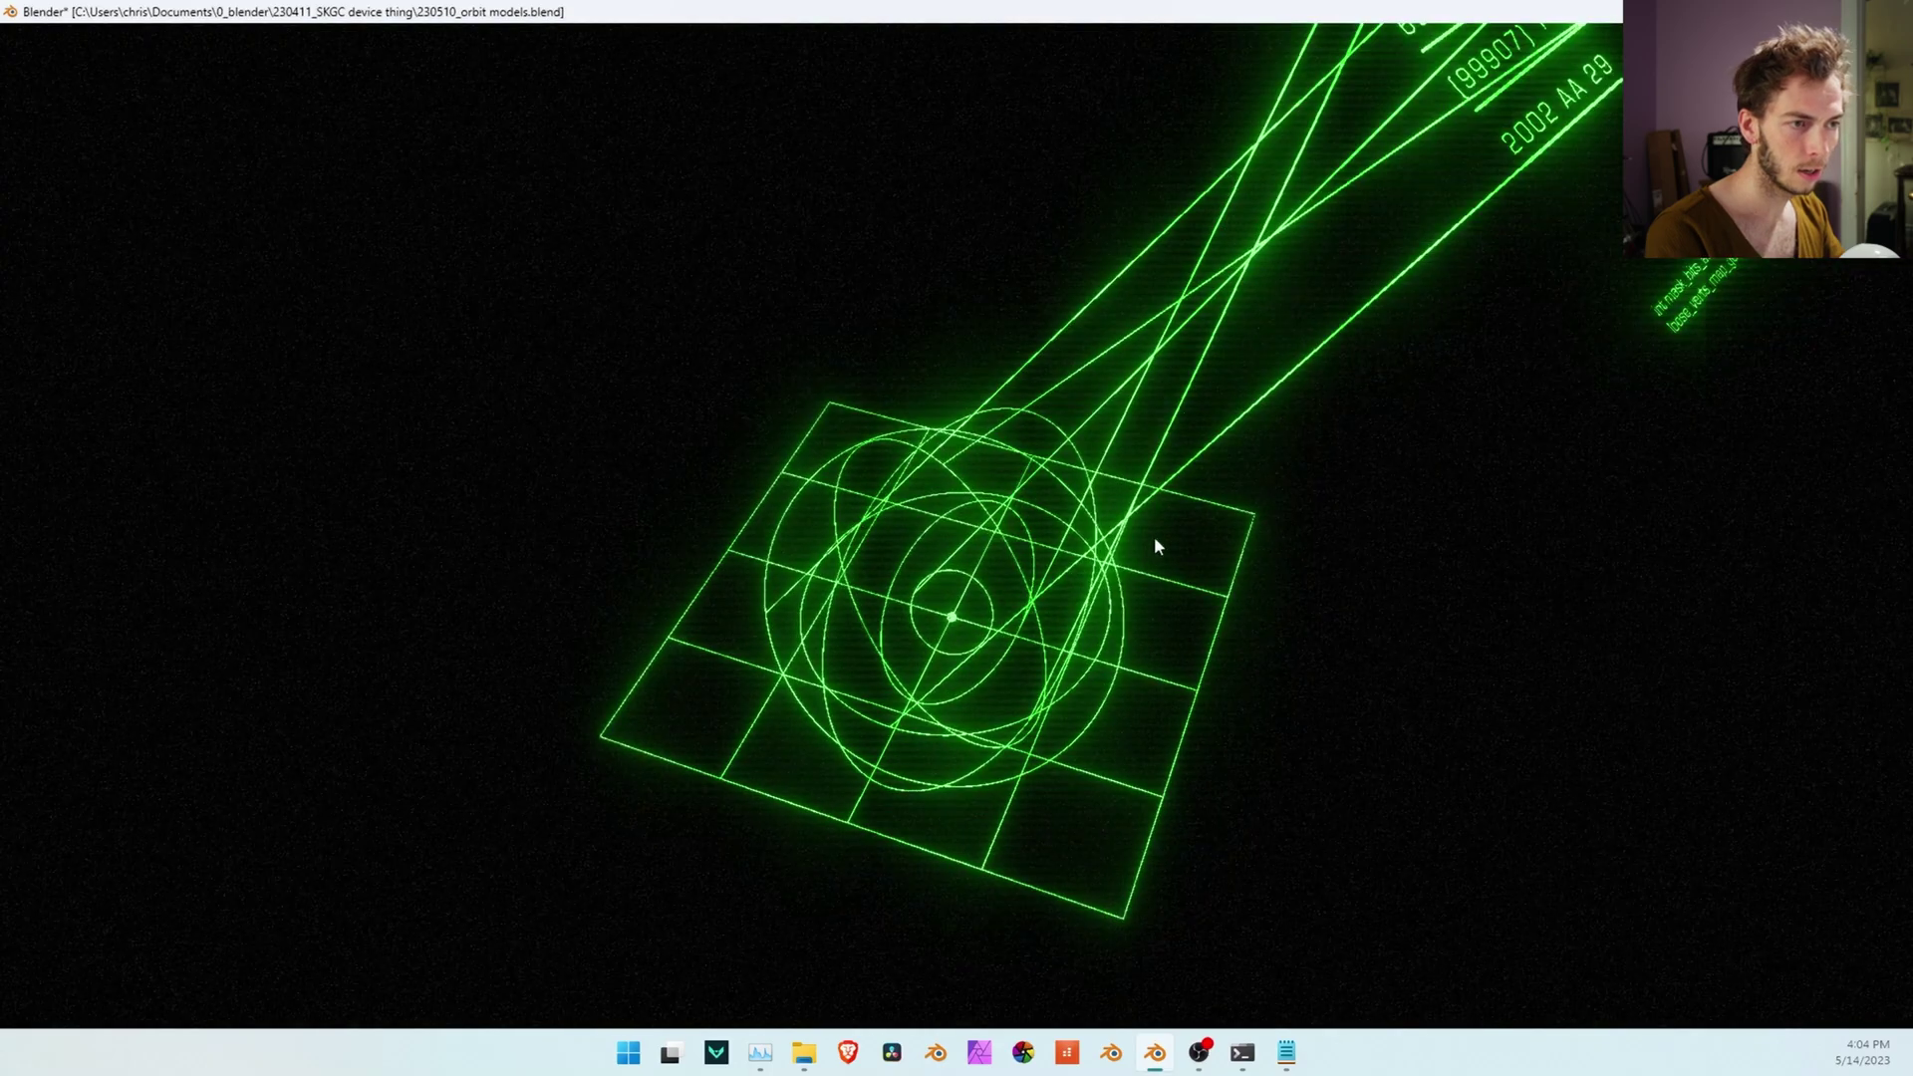
scroll(1153, 538, "down", 4)
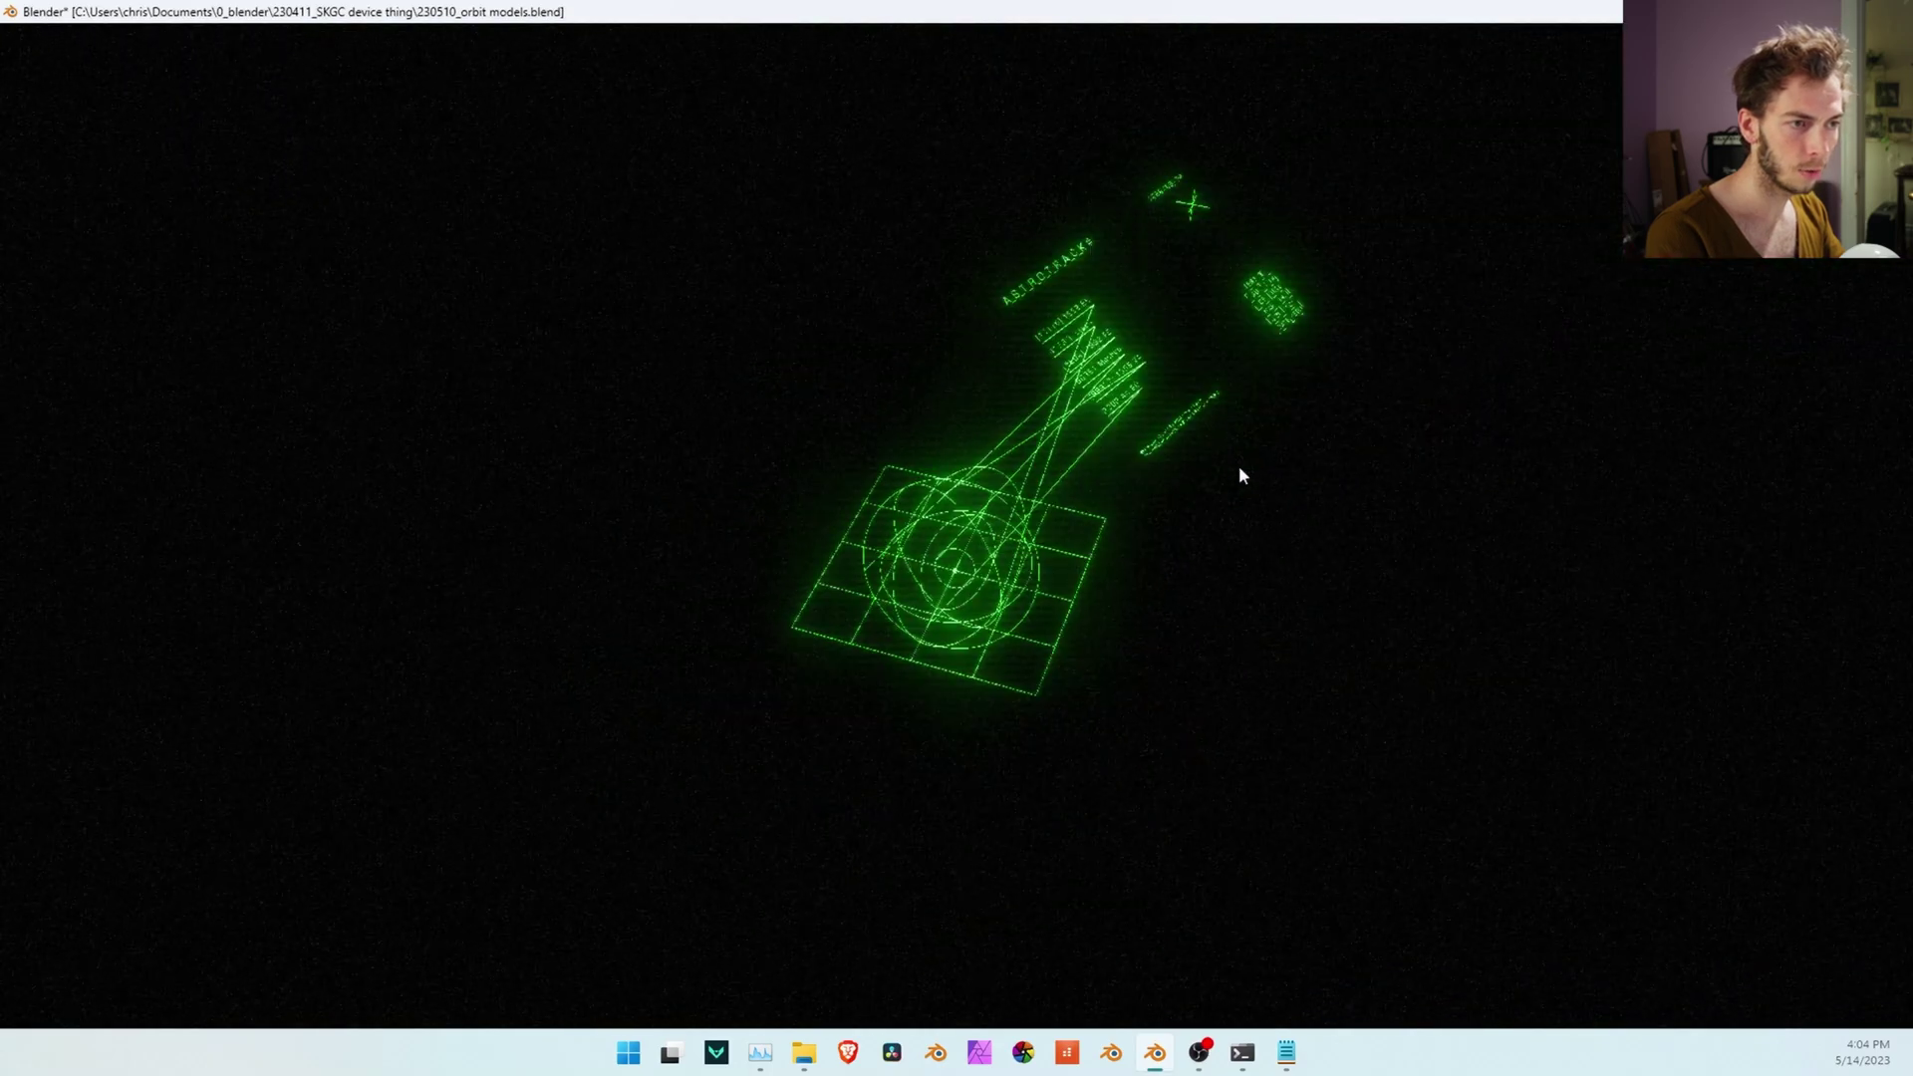
middle_click_drag(1239, 465, 1145, 499, "shift")
key("alt+shift+z")
middle_click_drag(1289, 348, 1255, 410, "shift")
left_click(1239, 395)
key("space")
scroll(1205, 395, "up", 2)
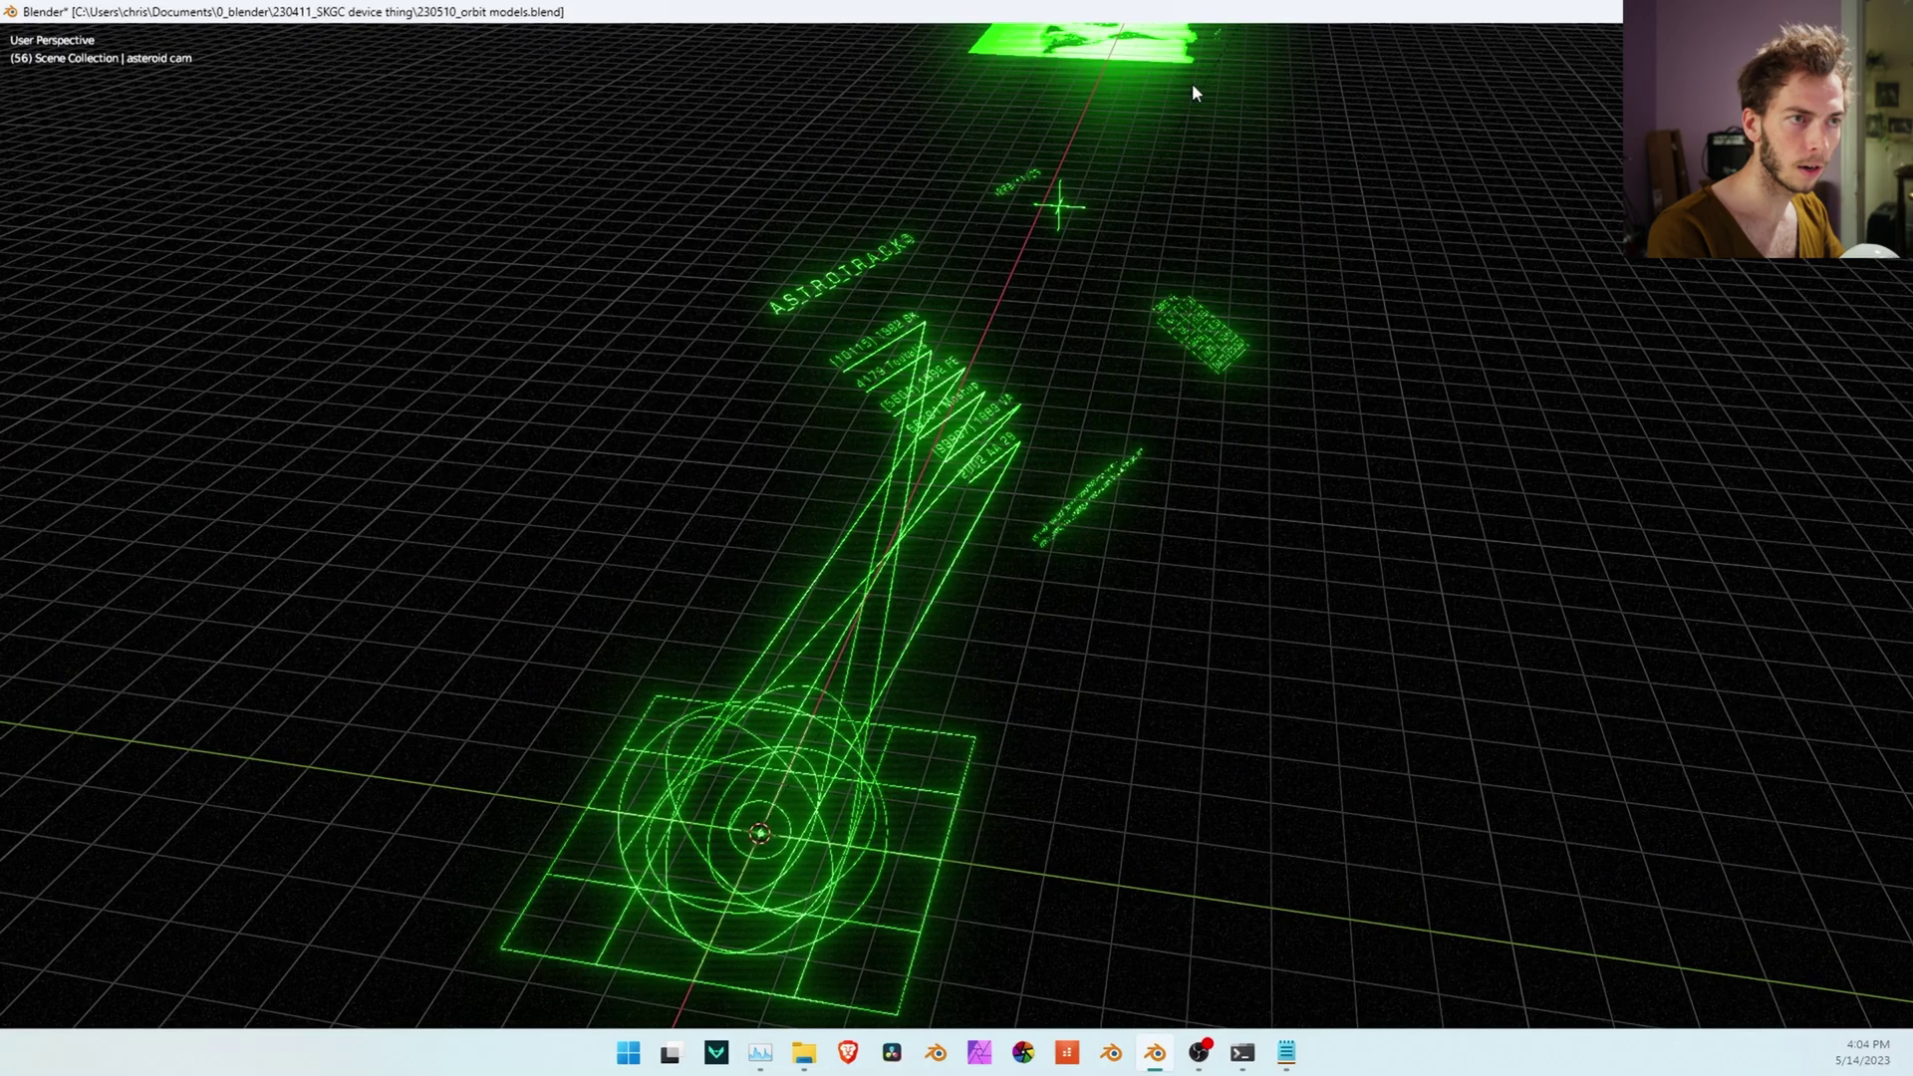
middle_click_drag(1171, 73, 392, 288)
middle_click_drag(689, 413, 657, 347)
middle_click_drag(811, 408, 576, 317)
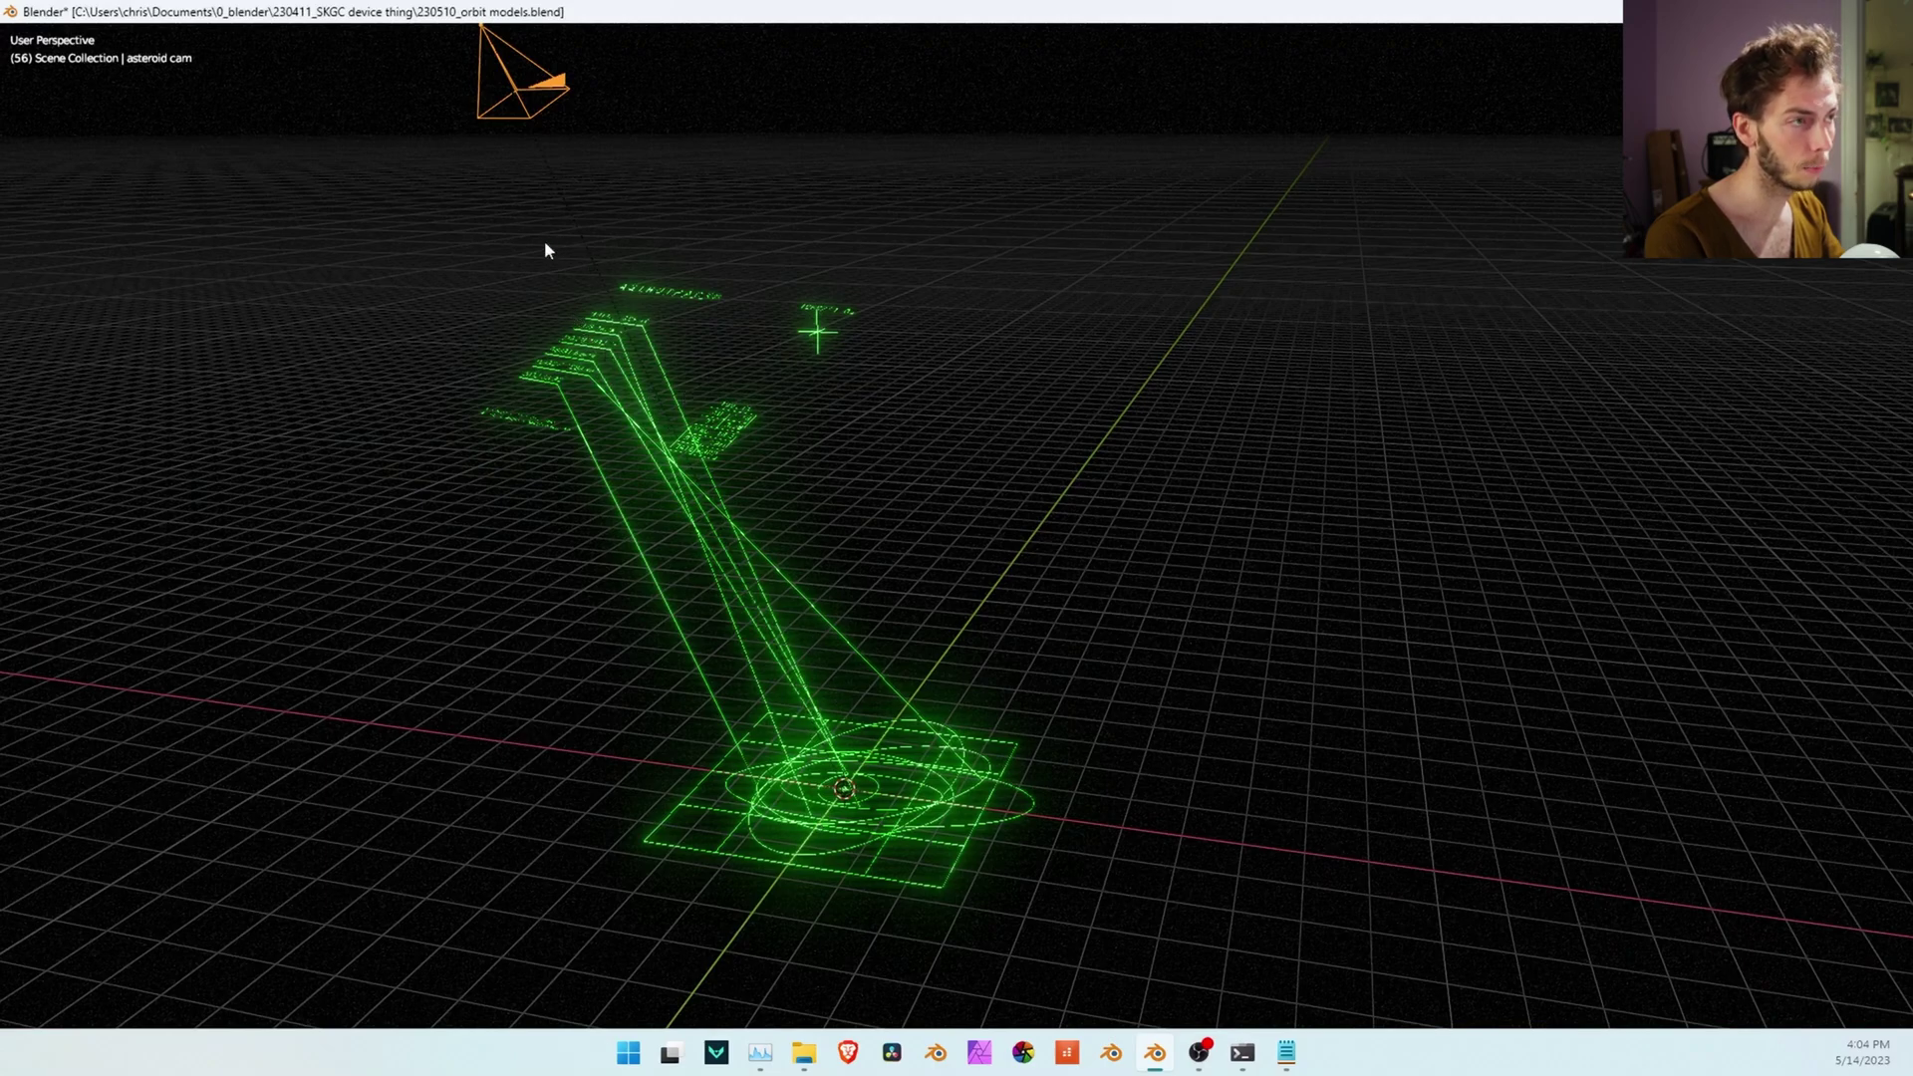
key("g")
middle_click_drag(1121, 992, 648, 441)
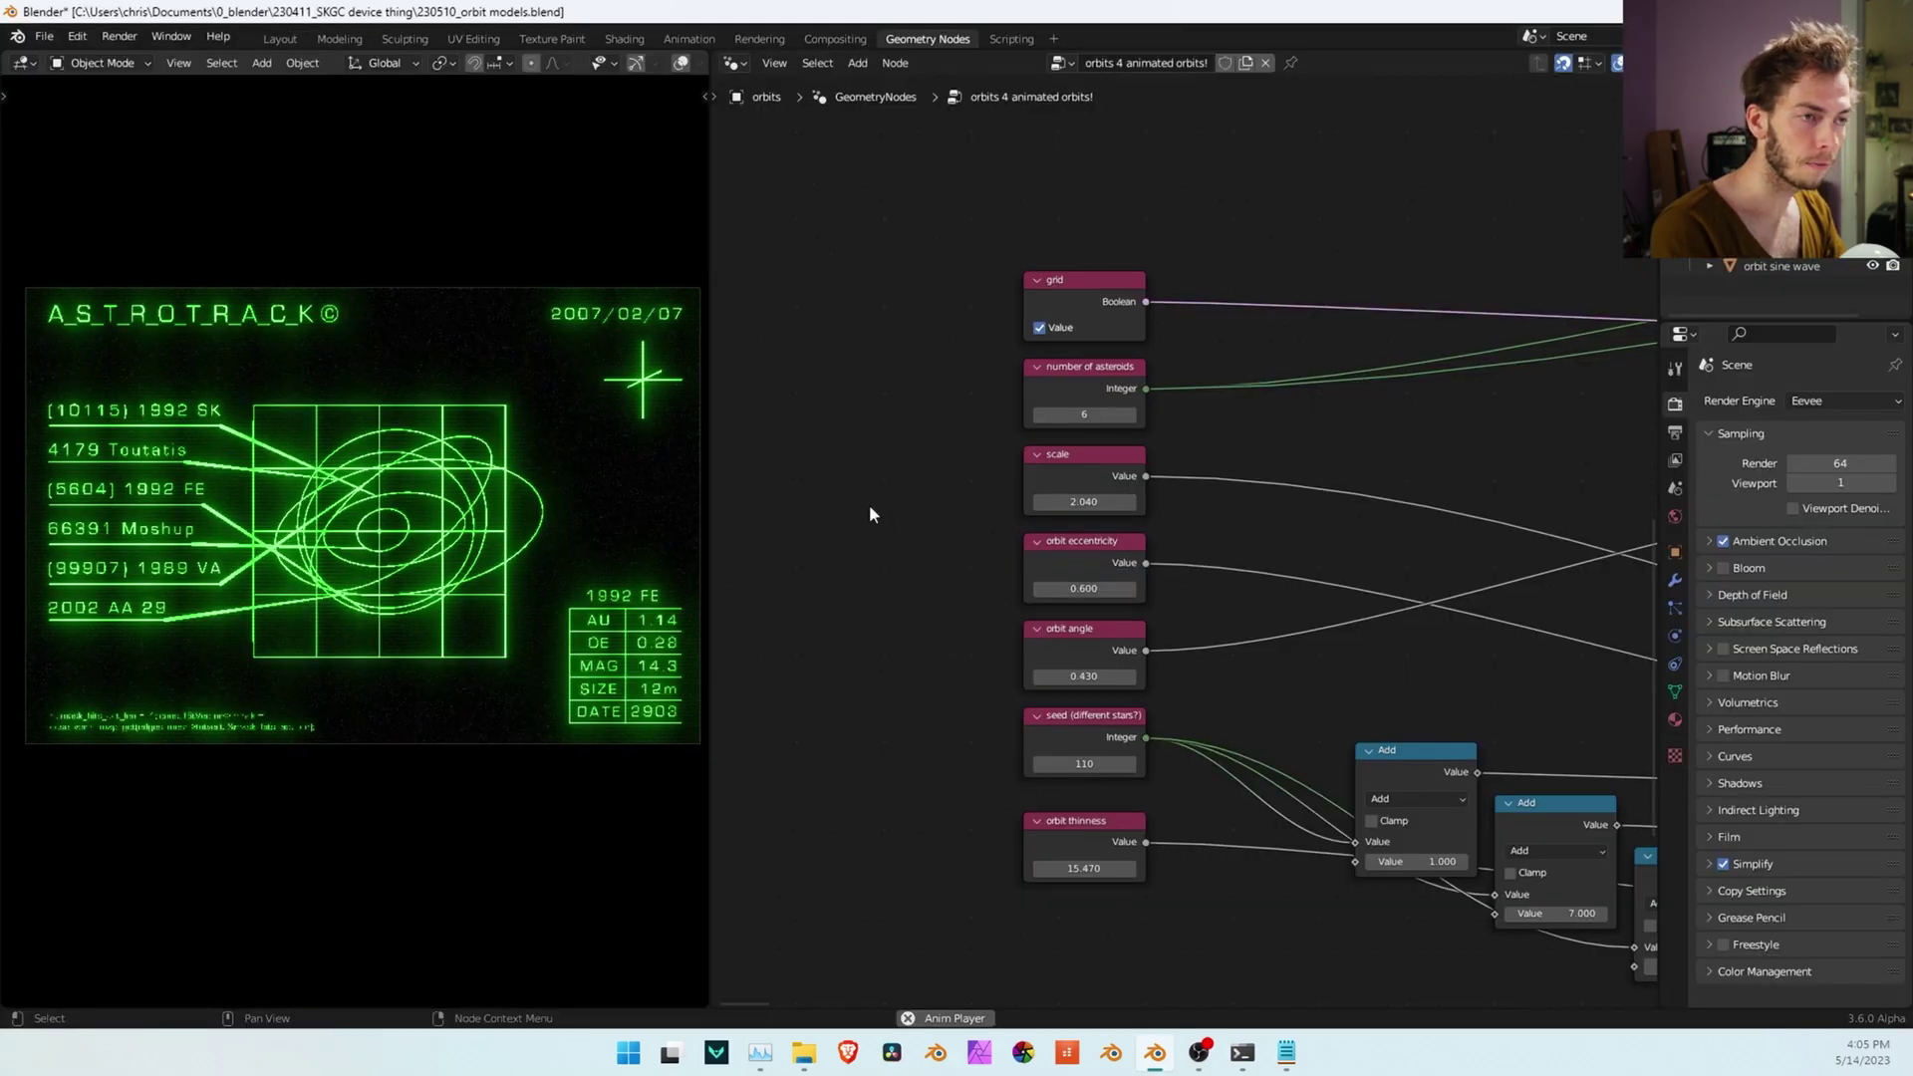
Toggle the grid value off and on repeatedly to compare the orbit display with and without it
scroll(873, 498, "up", 1)
middle_click_drag(966, 346, 929, 415)
left_click(1008, 382)
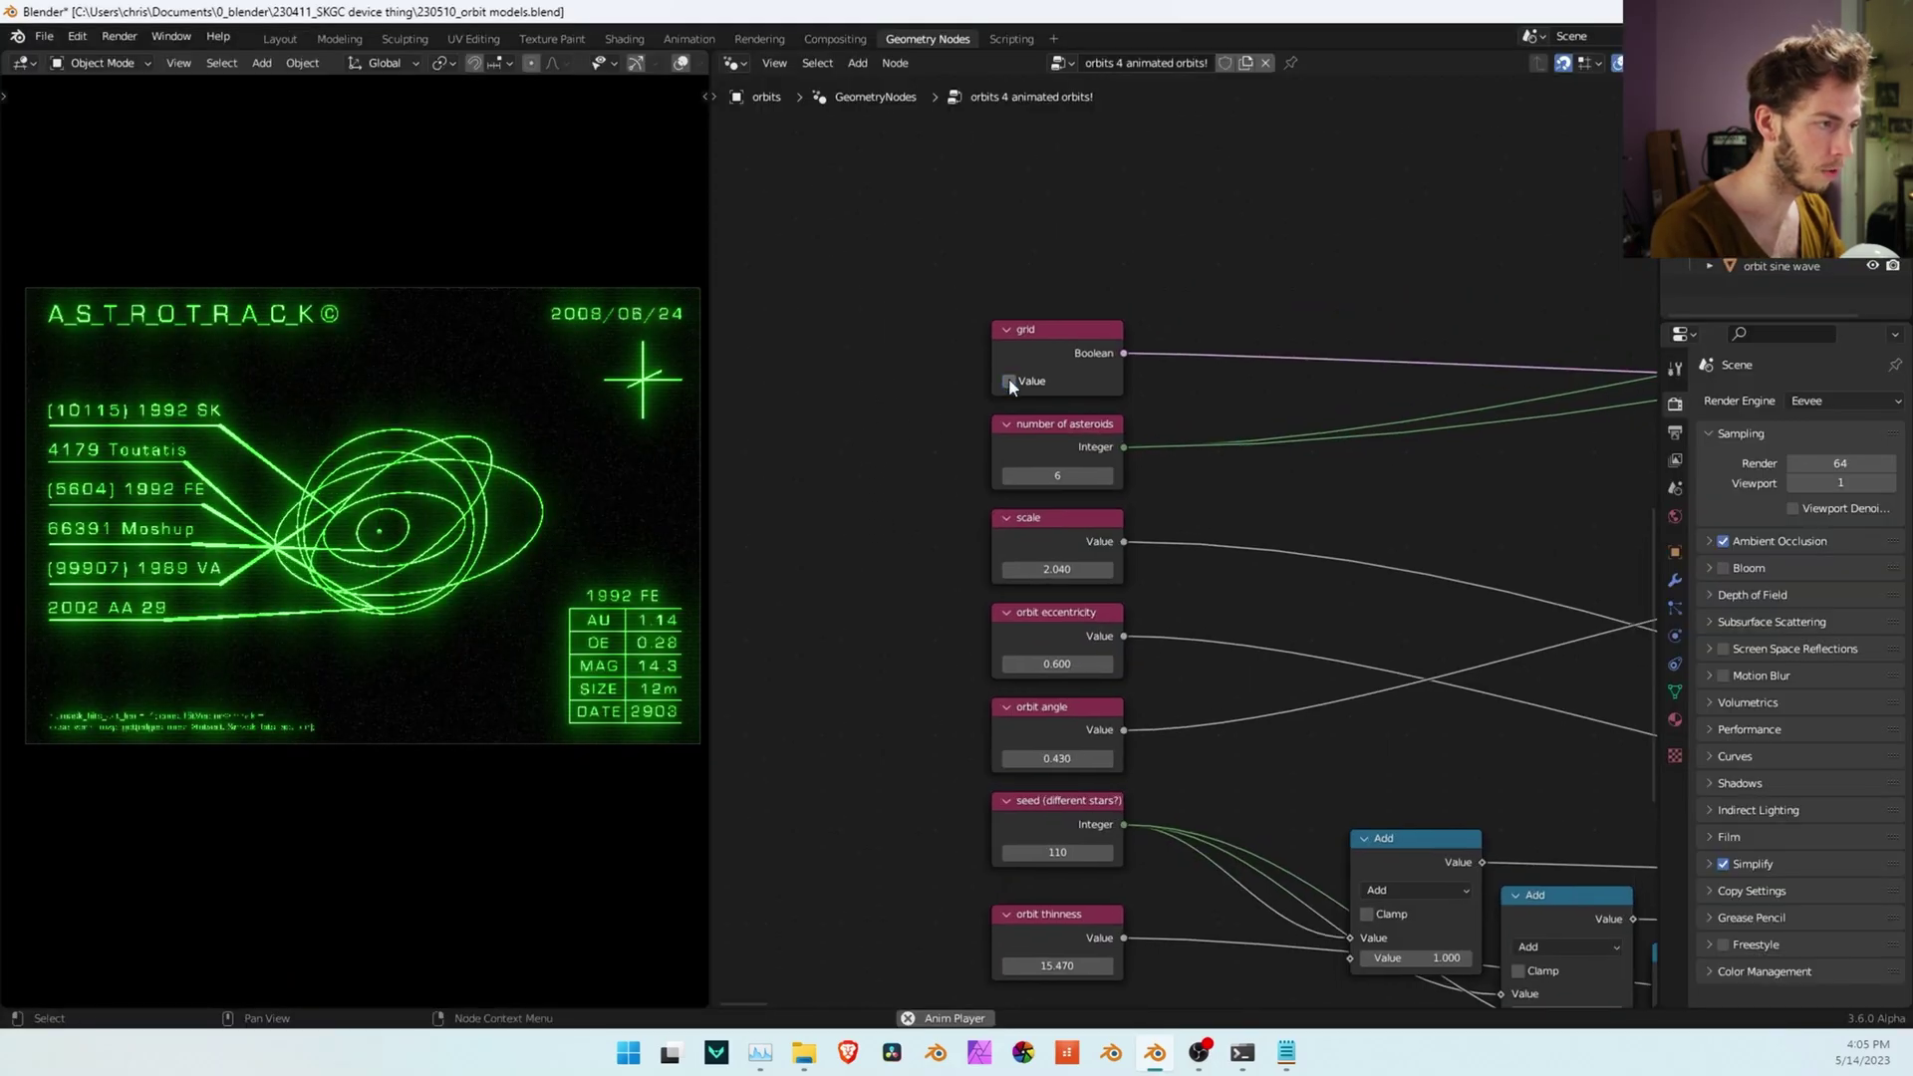
left_click(1008, 381)
left_click(1008, 381)
left_click(1008, 382)
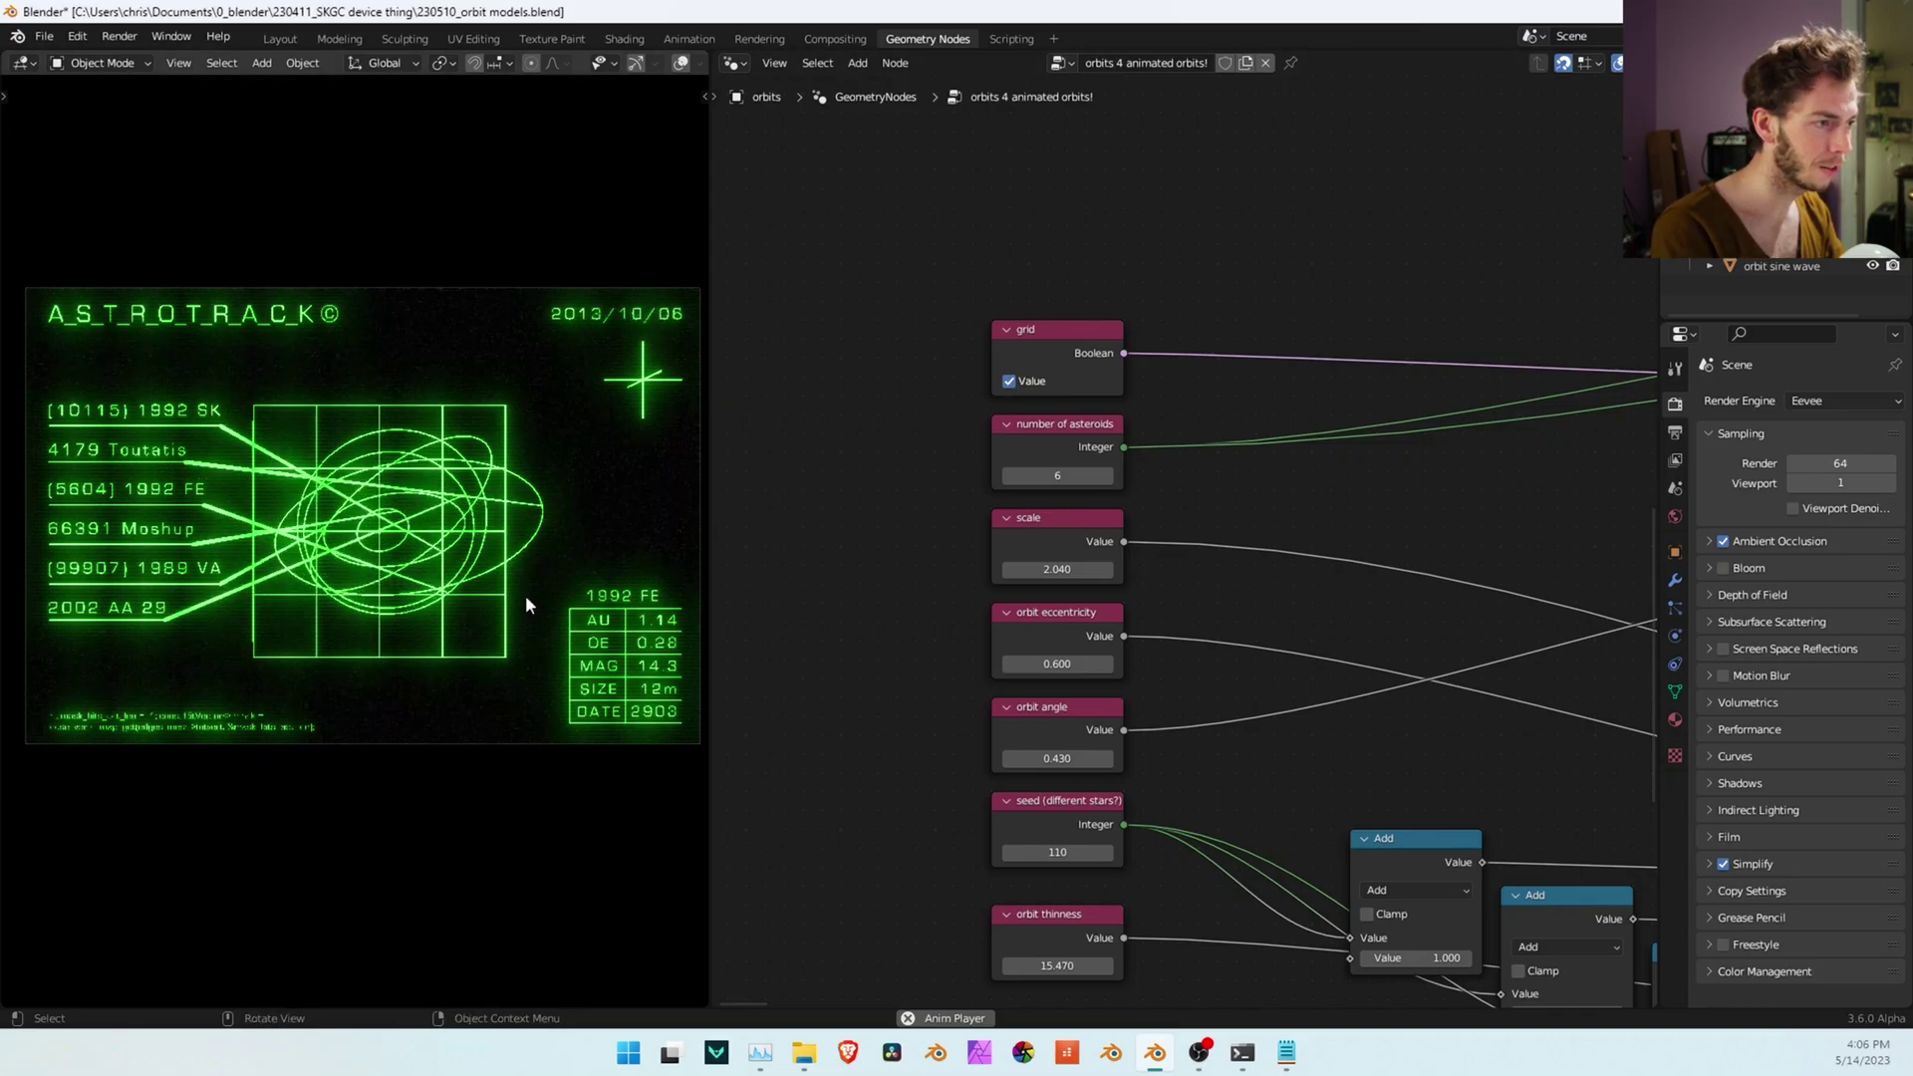
left_click(1009, 382)
left_click(1009, 382)
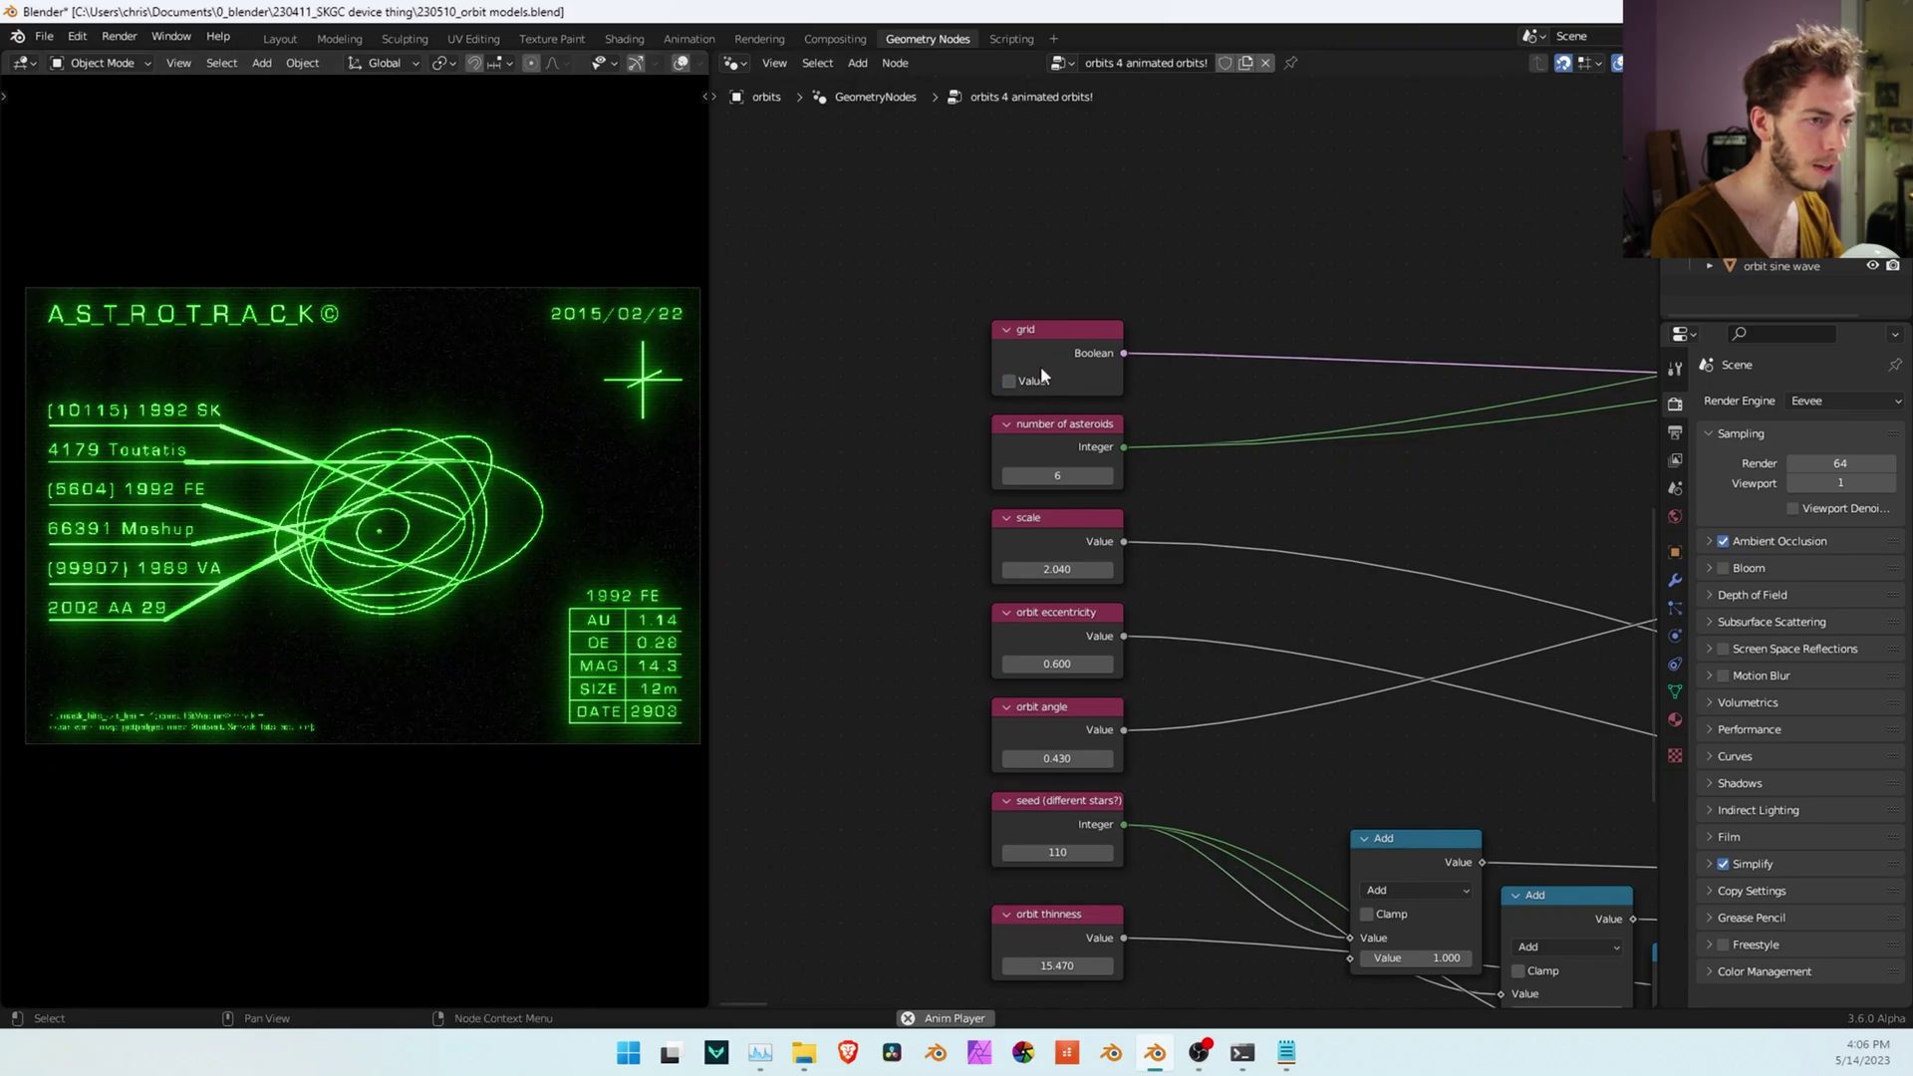
Set the orbit angle to 1.030 and inspect the tilted orbits from another angle
middle_click_drag(555, 558, 441, 481)
scroll(448, 584, "up", 5)
middle_click_drag(448, 584, 540, 553)
scroll(854, 566, "up", 3)
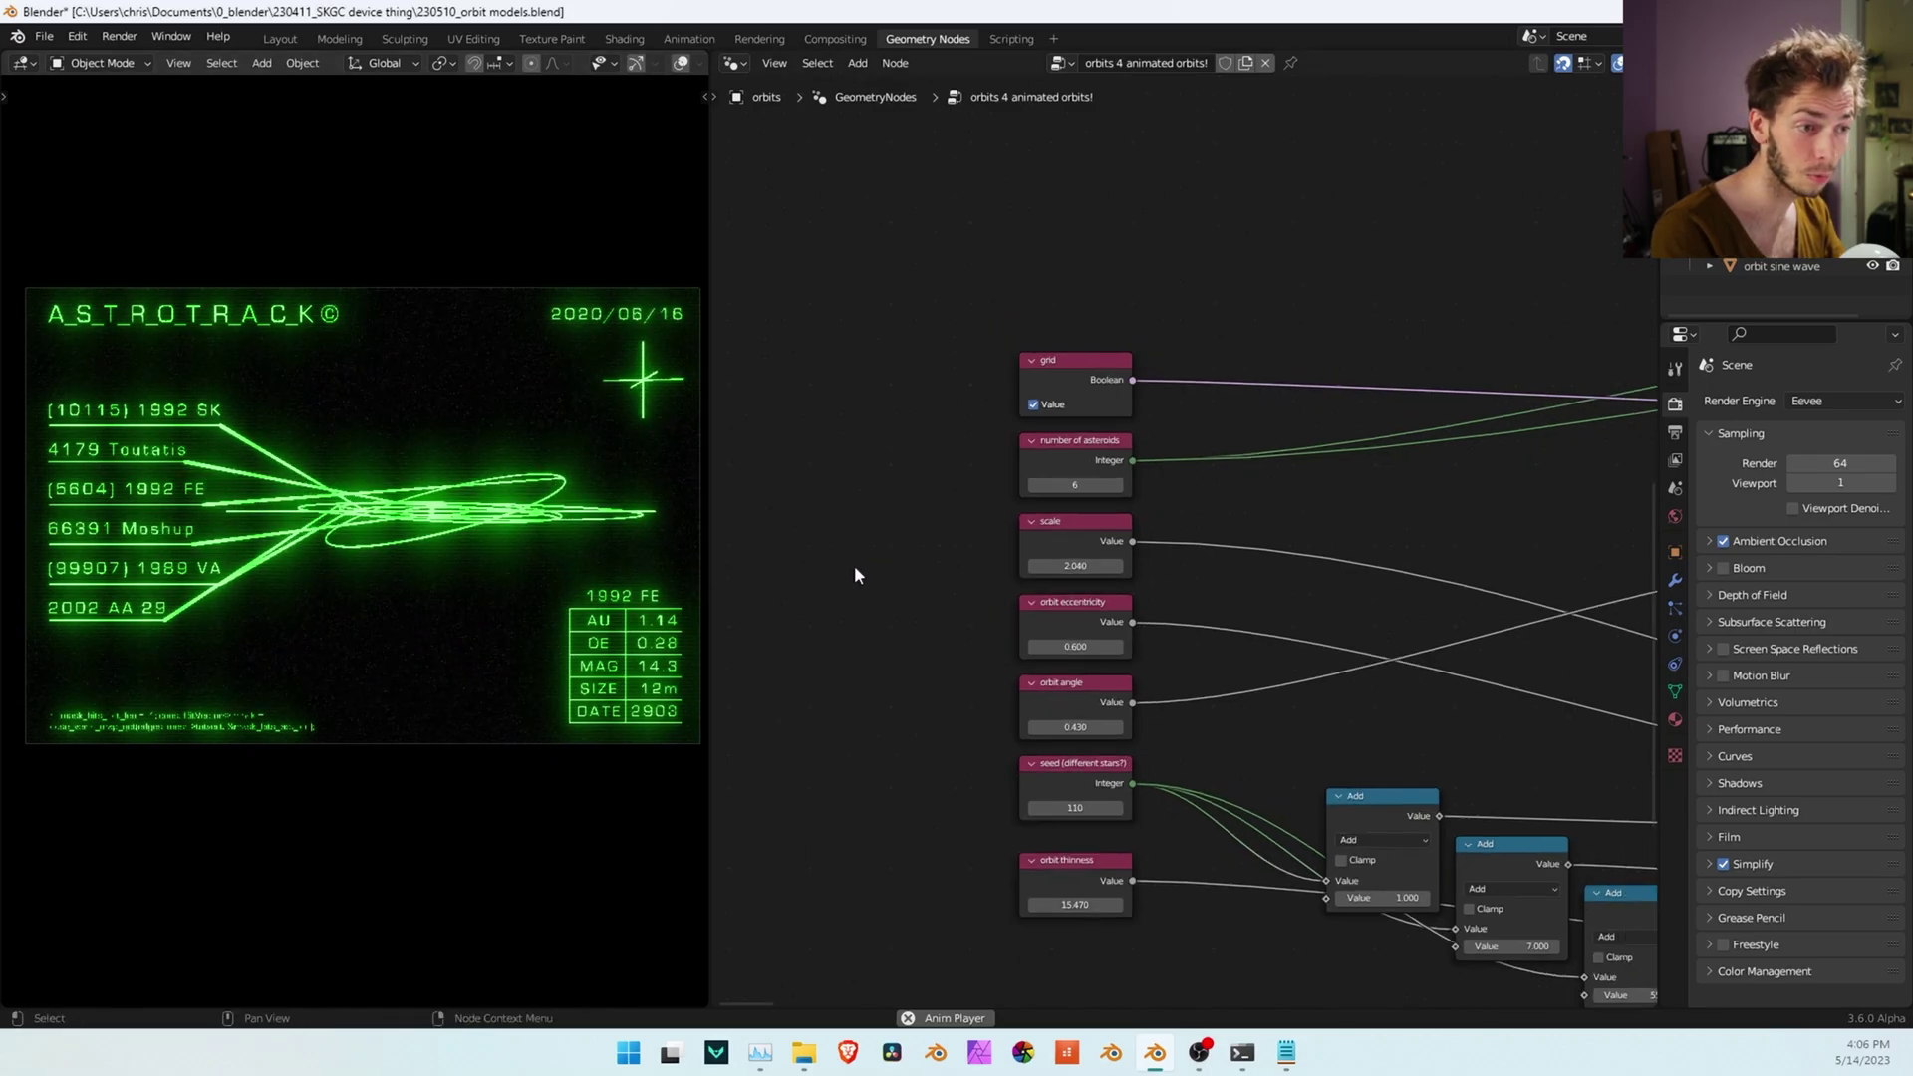
left_click_drag(1056, 732, 1115, 731)
middle_click_drag(483, 510, 409, 439)
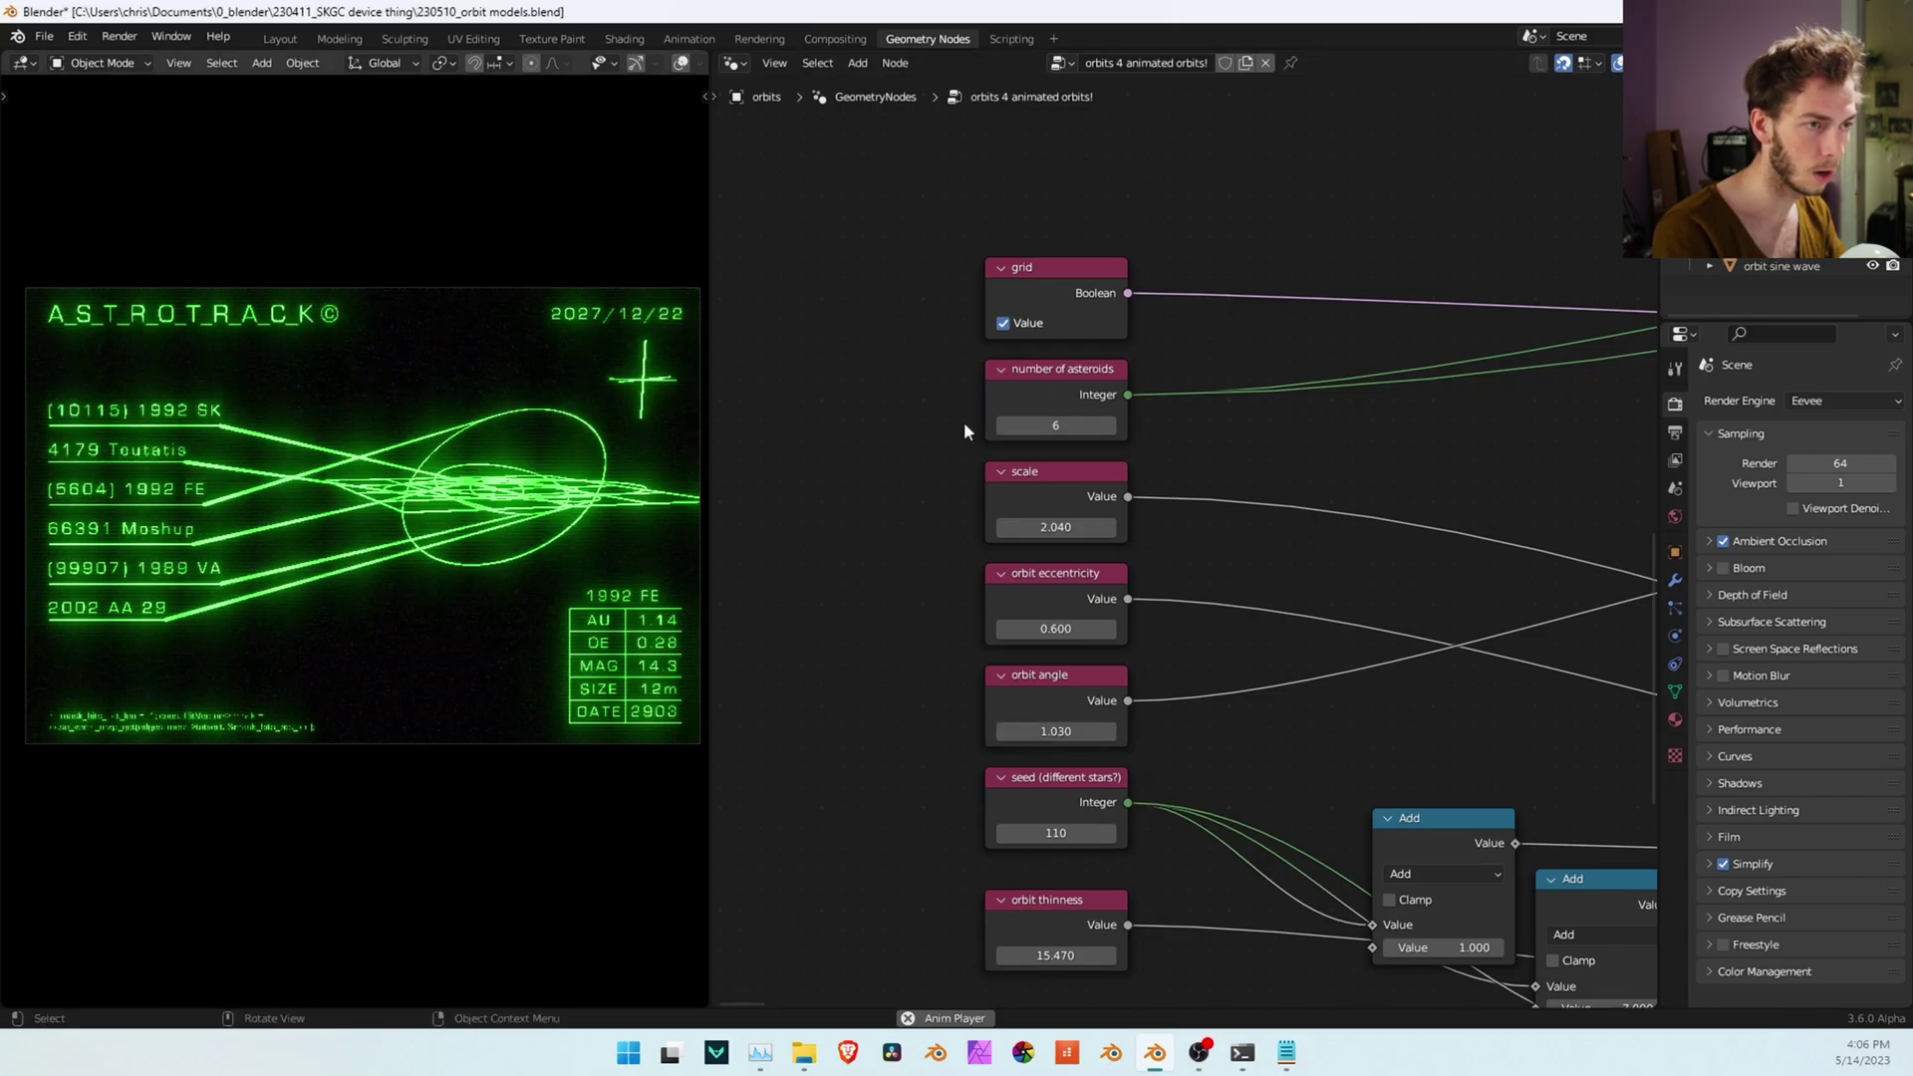
Switch off the grid and set the orbit angle to 0.230
left_click(1003, 325)
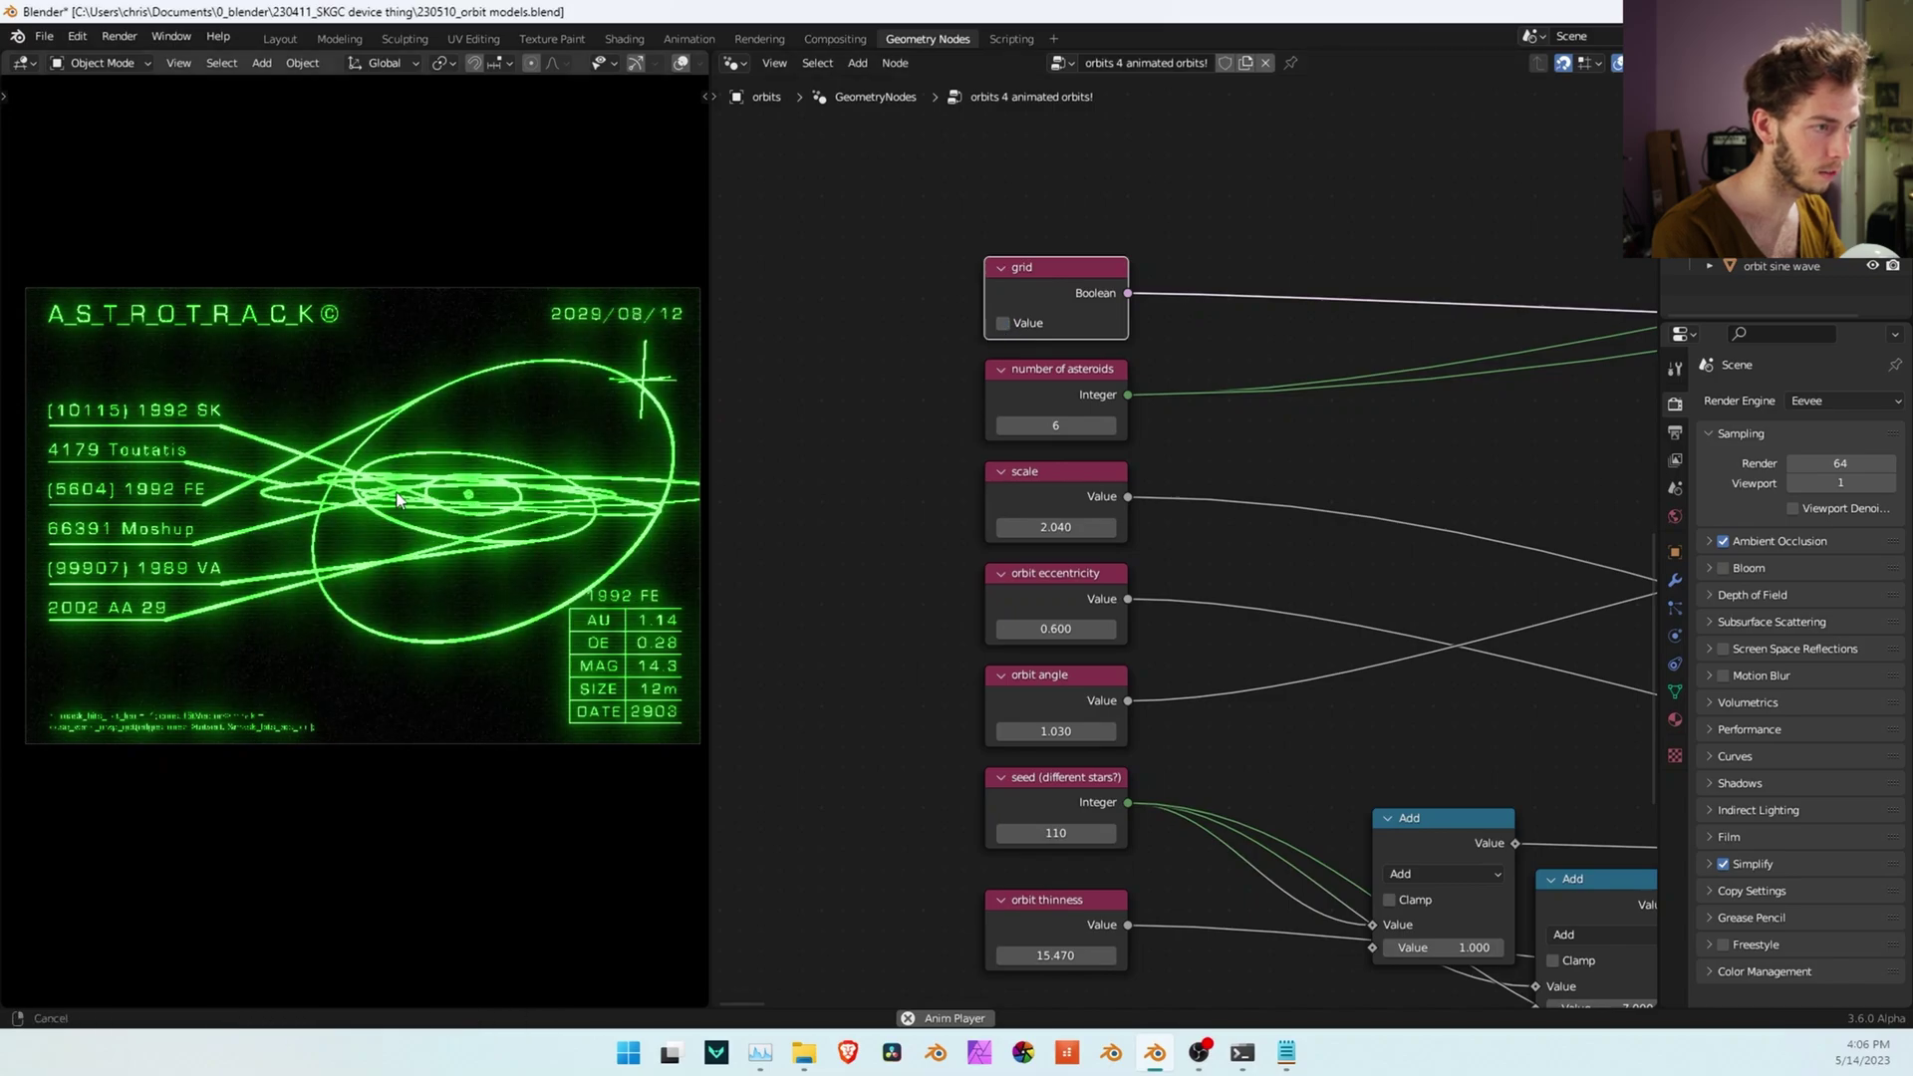
middle_click_drag(488, 493, 395, 485)
left_click_drag(1056, 733, 977, 732)
scroll(263, 468, "down", 1)
middle_click_drag(339, 438, 384, 568, "shift")
middle_click_drag(544, 550, 499, 508, "shift")
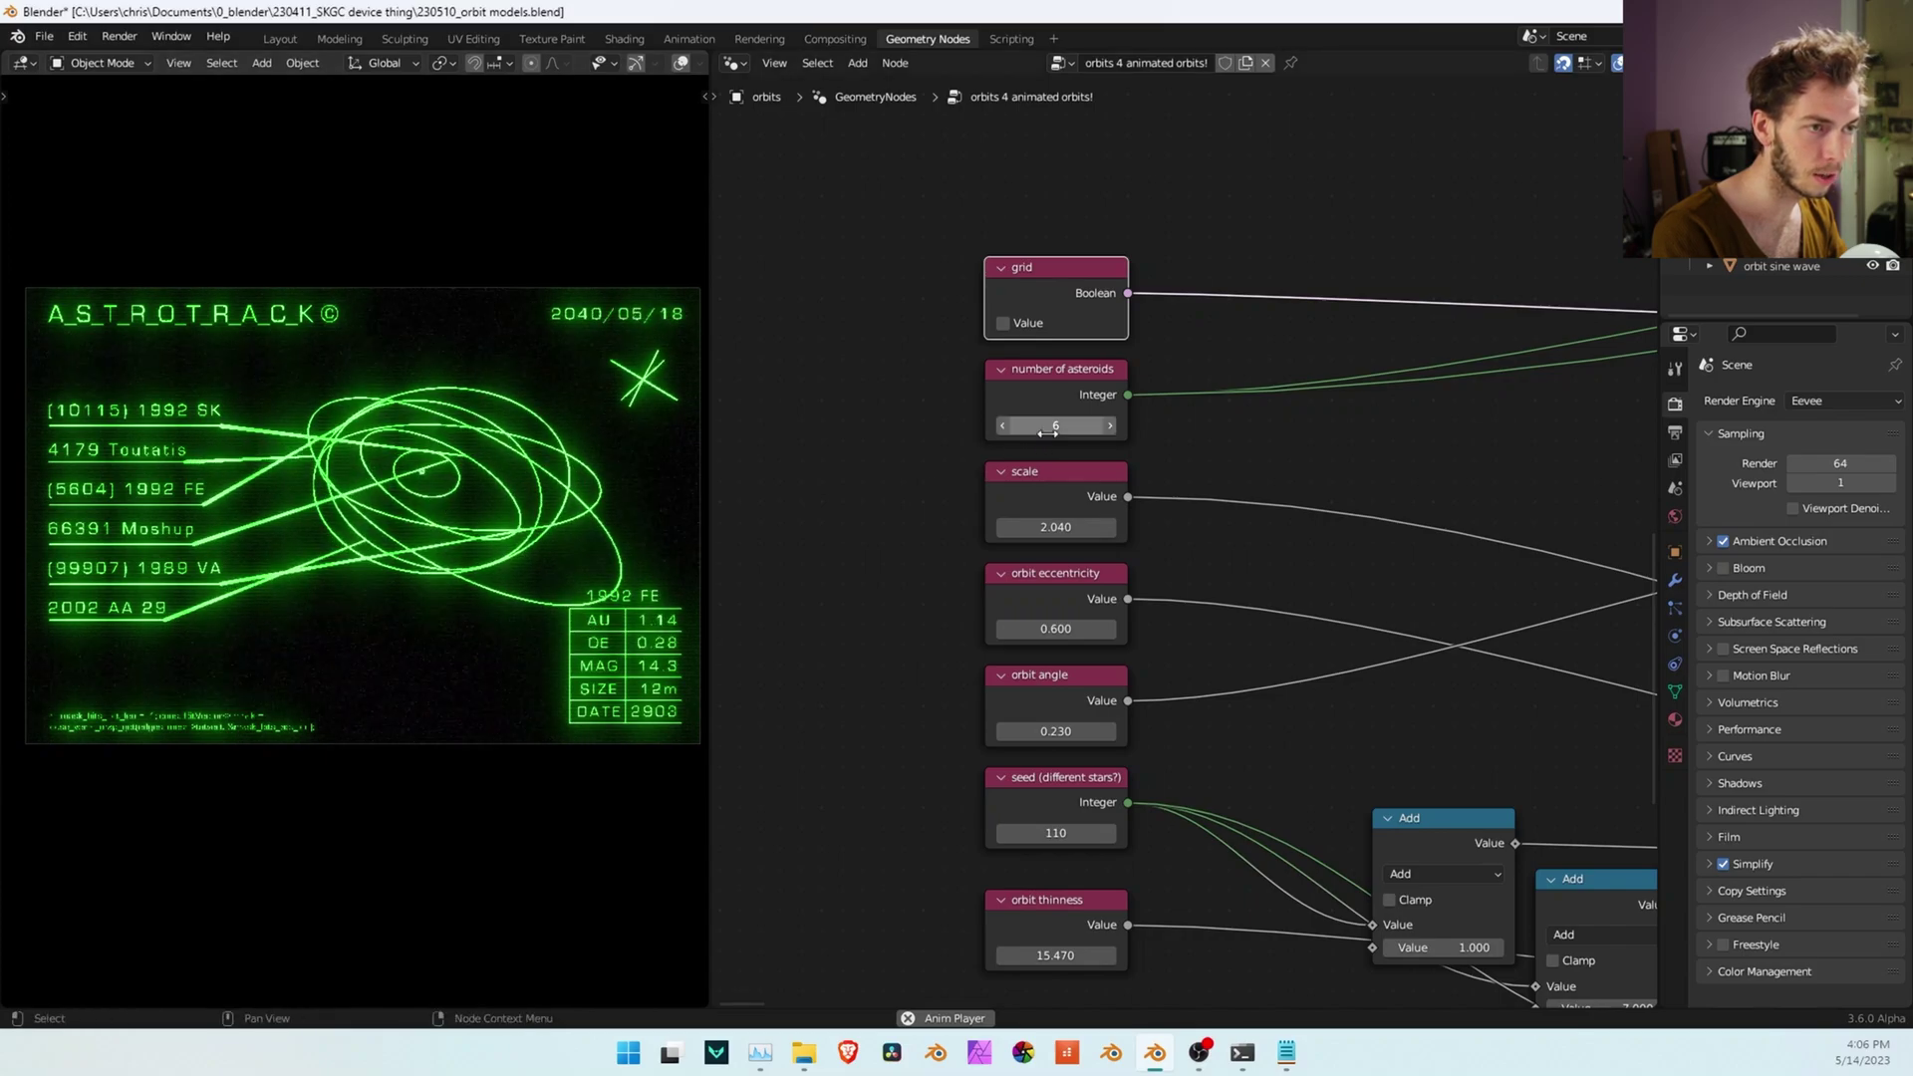
Reduce the number of asteroids to 1 and raise it one at a time to 6
left_click_drag(1056, 425, 1001, 426)
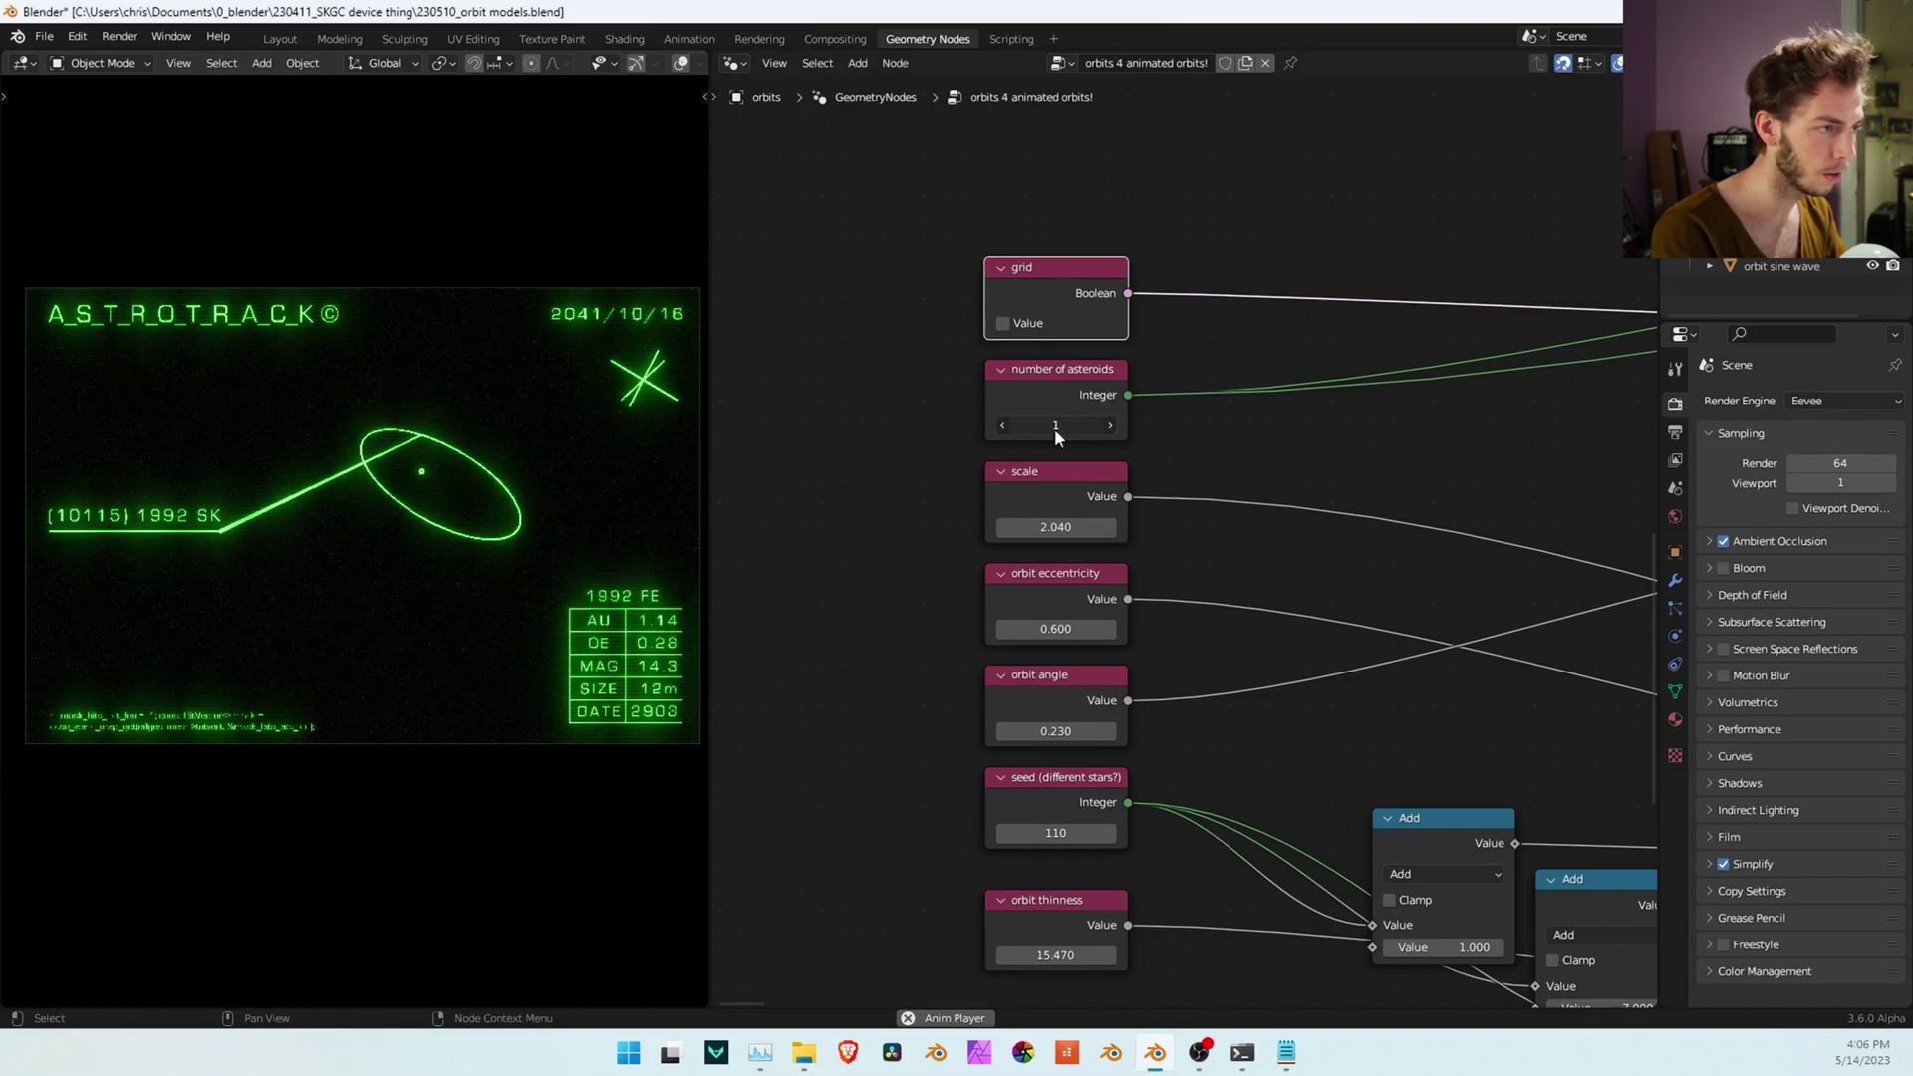
middle_click_drag(336, 482, 403, 478)
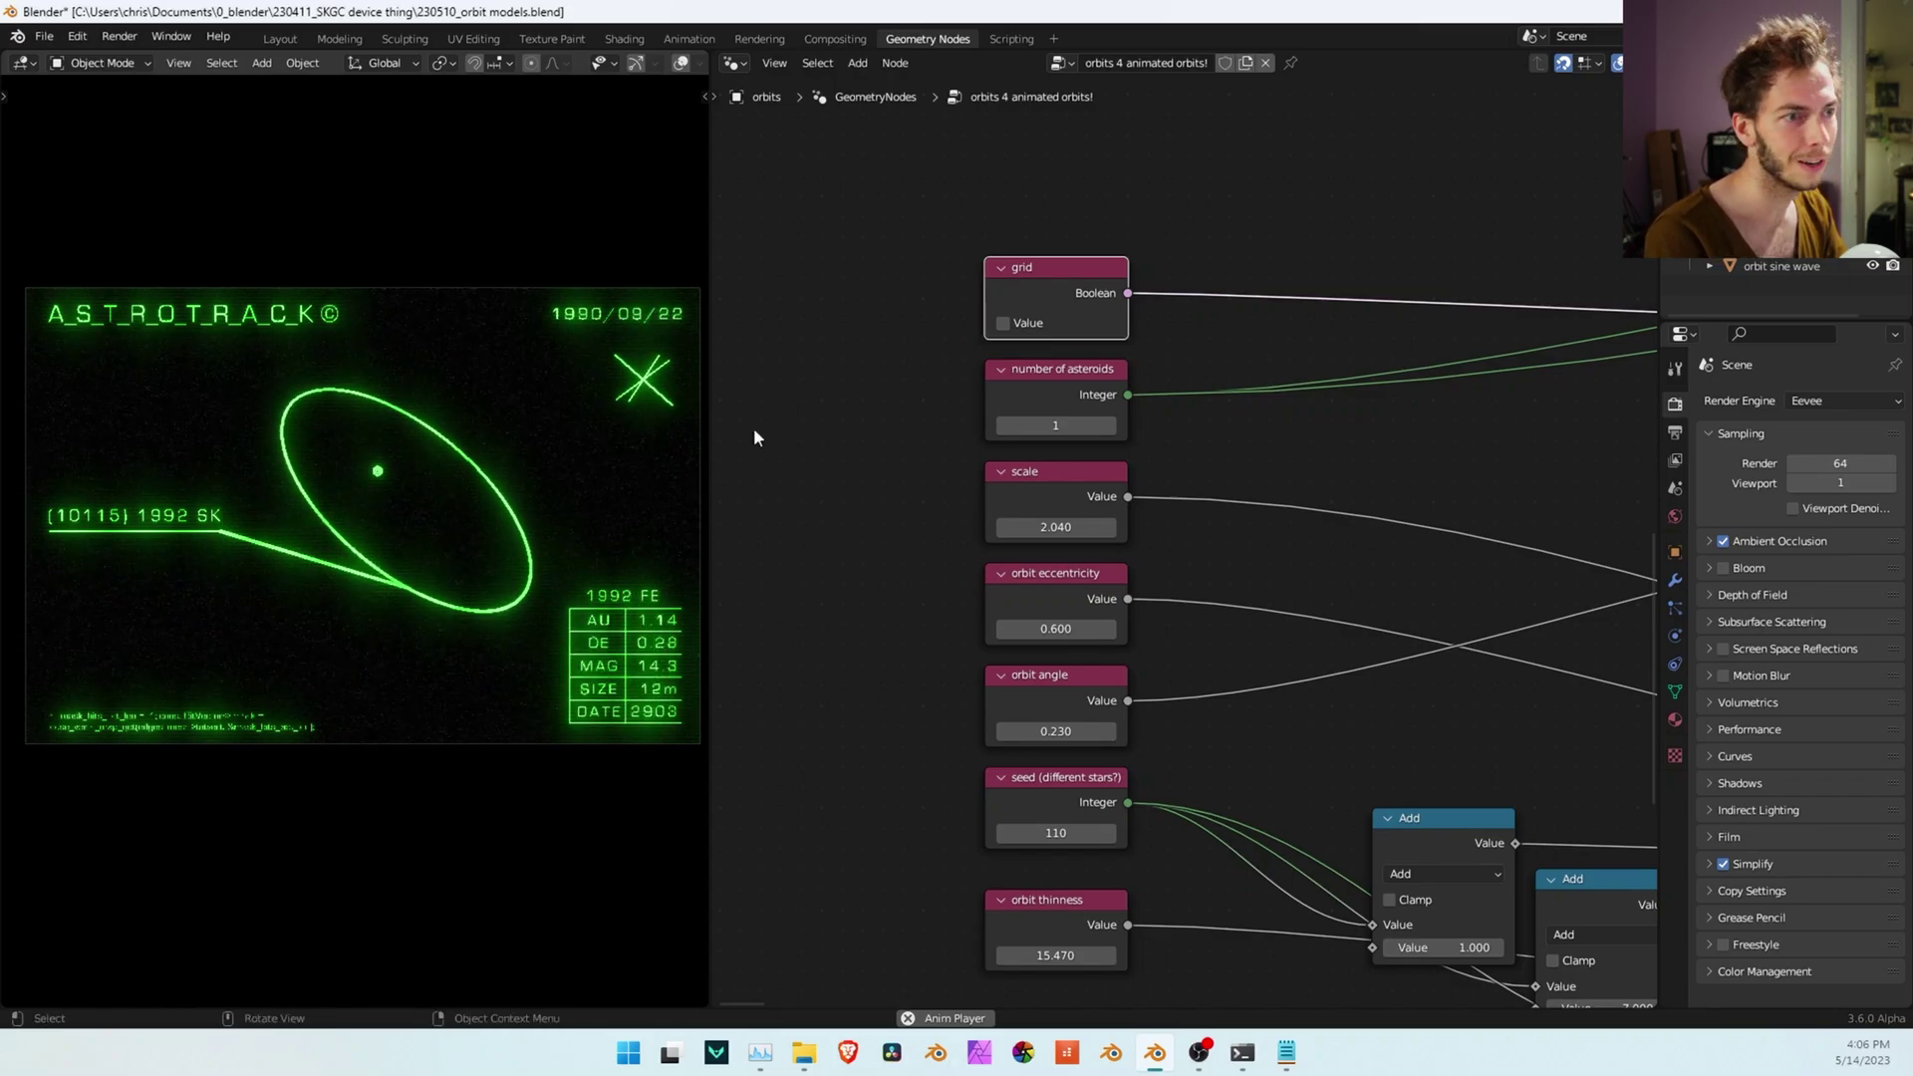
left_click(1110, 425)
left_click(1110, 425)
left_click(1110, 426)
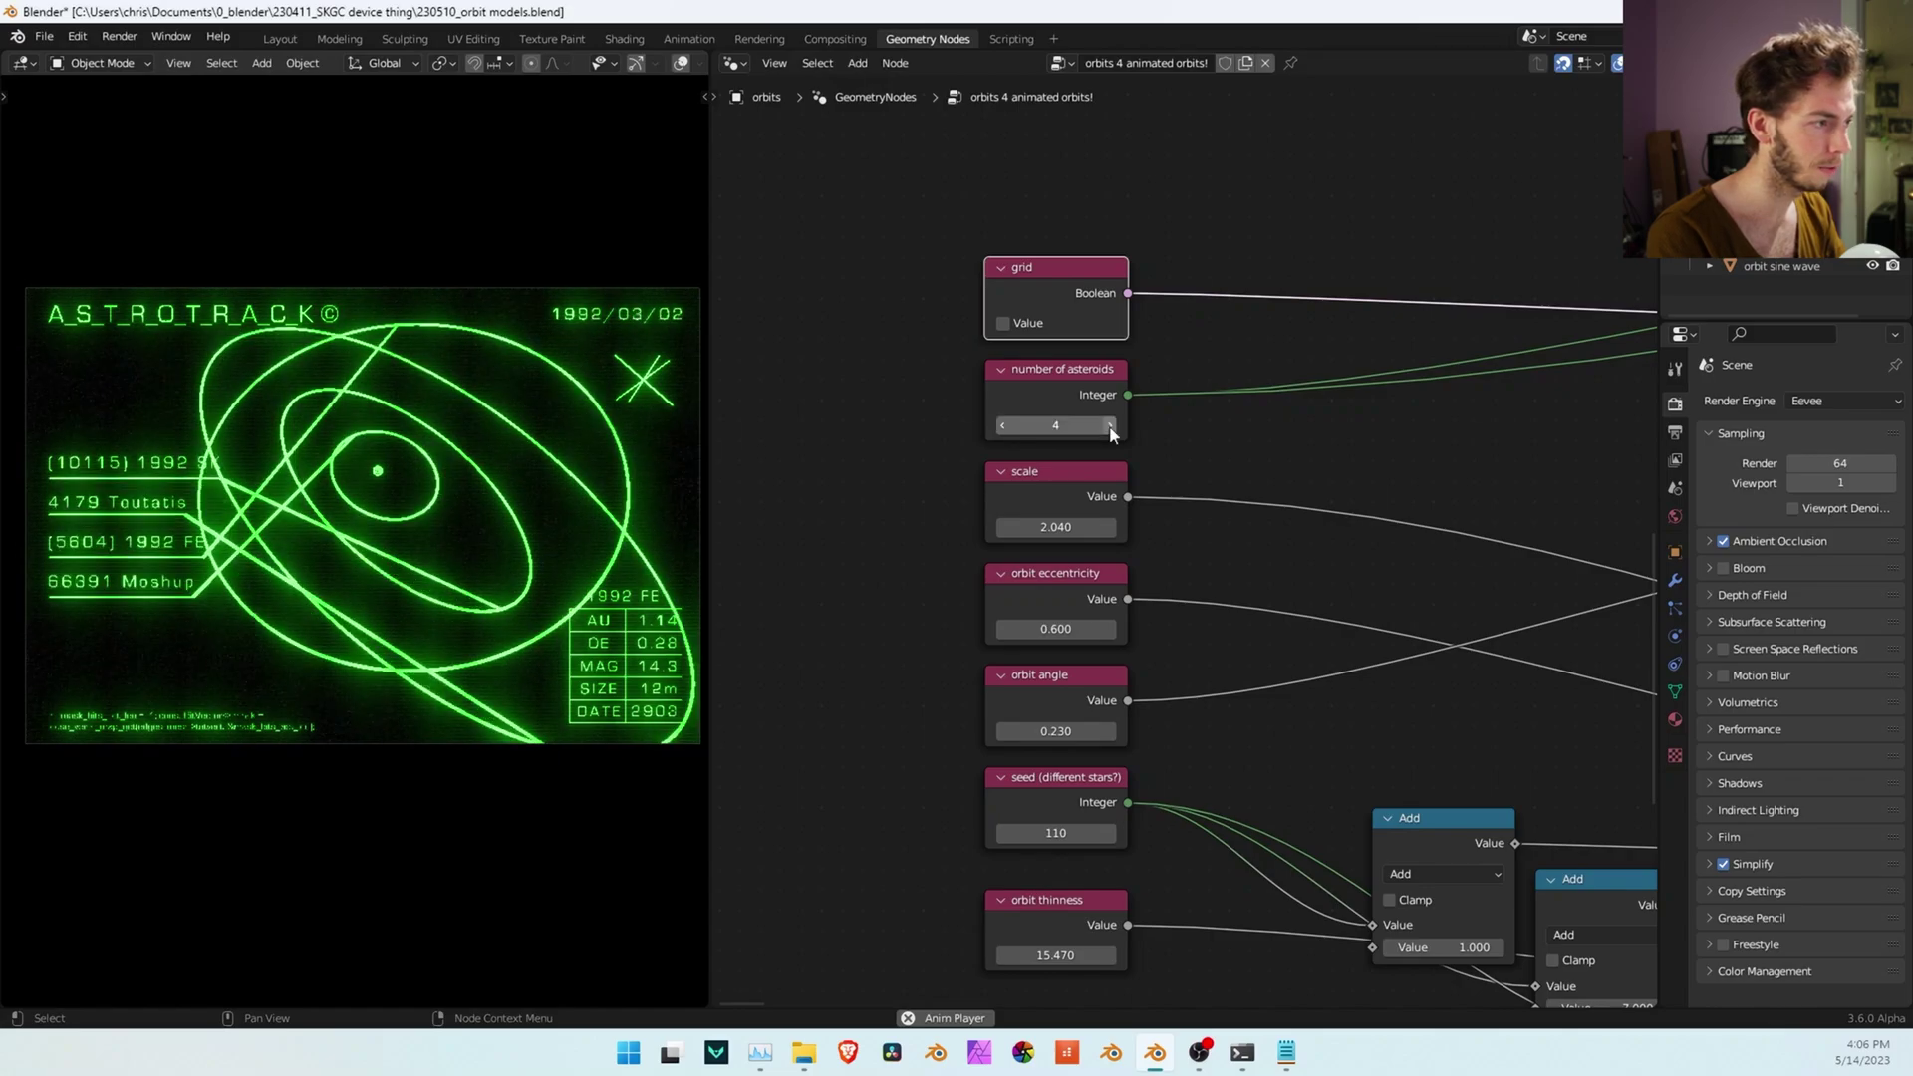
left_click(1110, 425)
left_click(1110, 425)
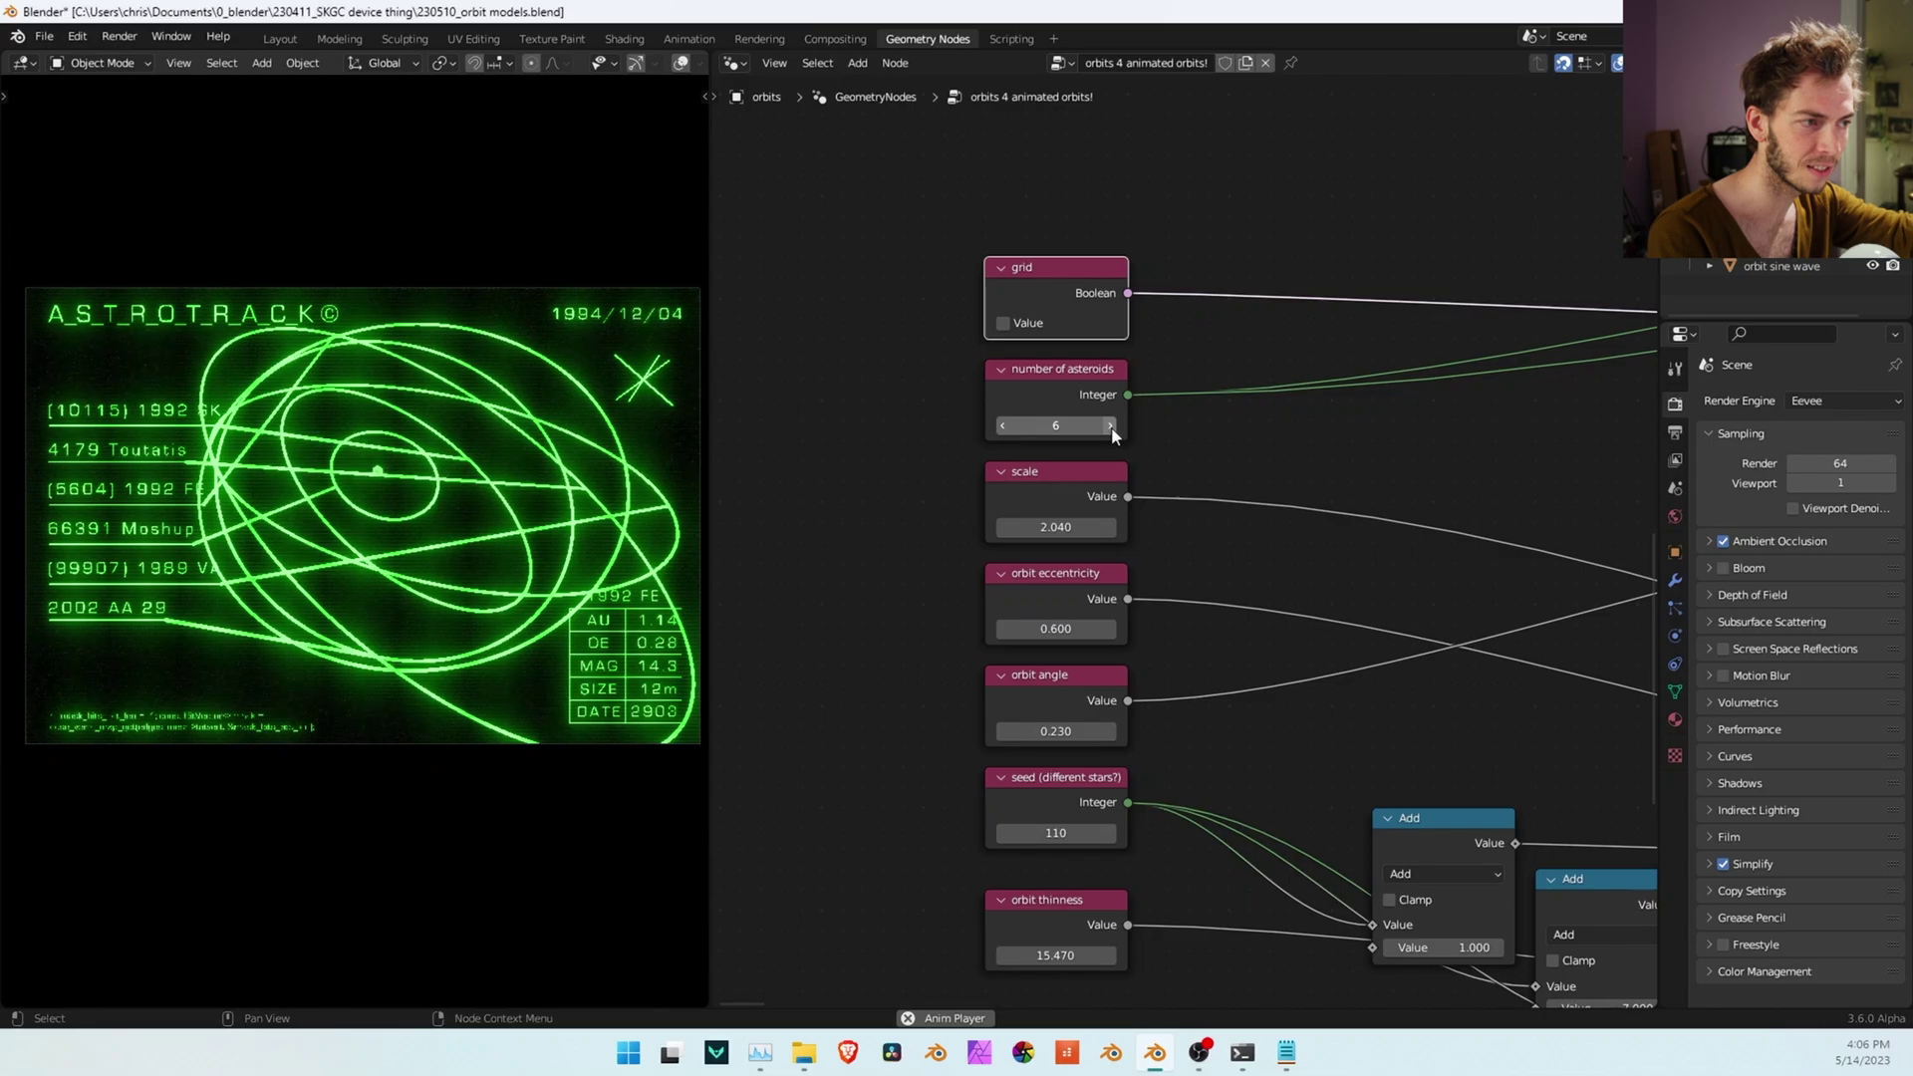
Increase the number of asteroids beyond the six labelled ones, up to 32
left_click(1110, 425)
left_click(1110, 425)
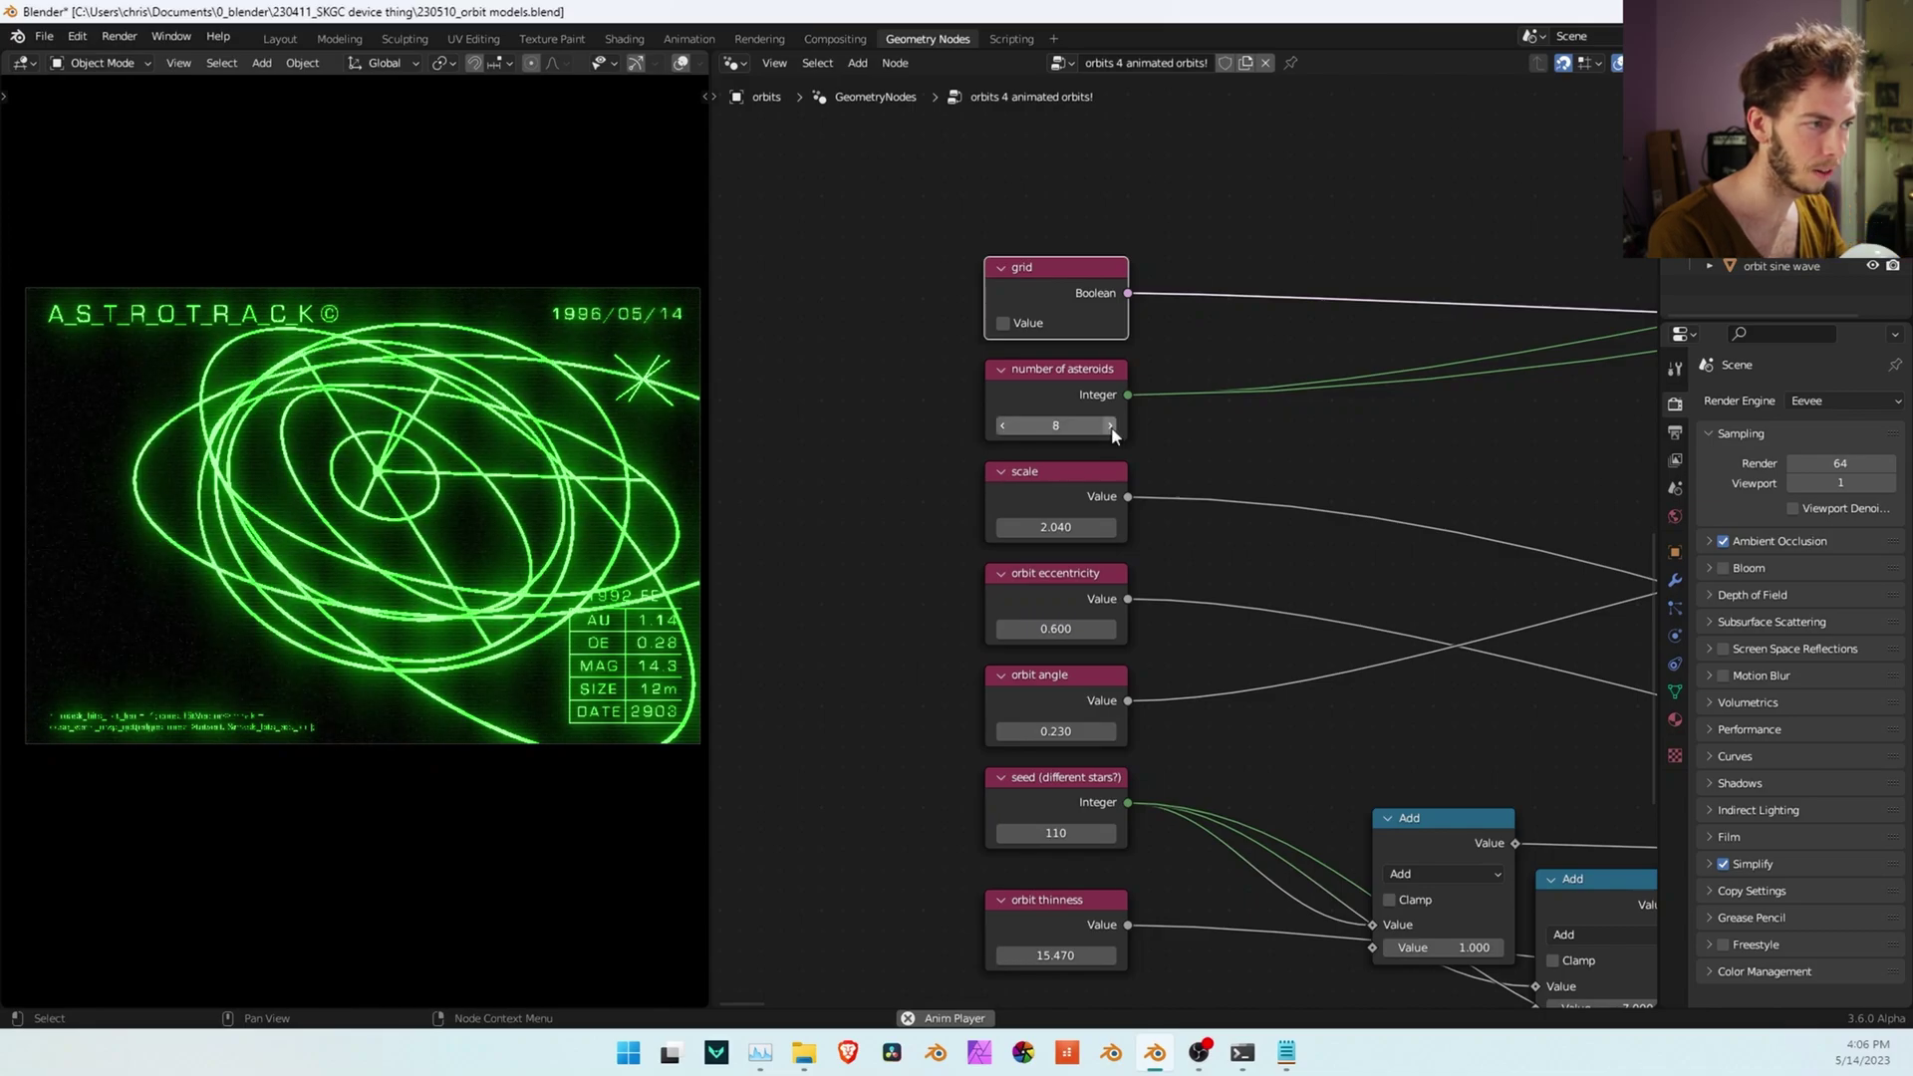
left_click(1110, 425)
left_click(1109, 425)
left_click(1110, 425)
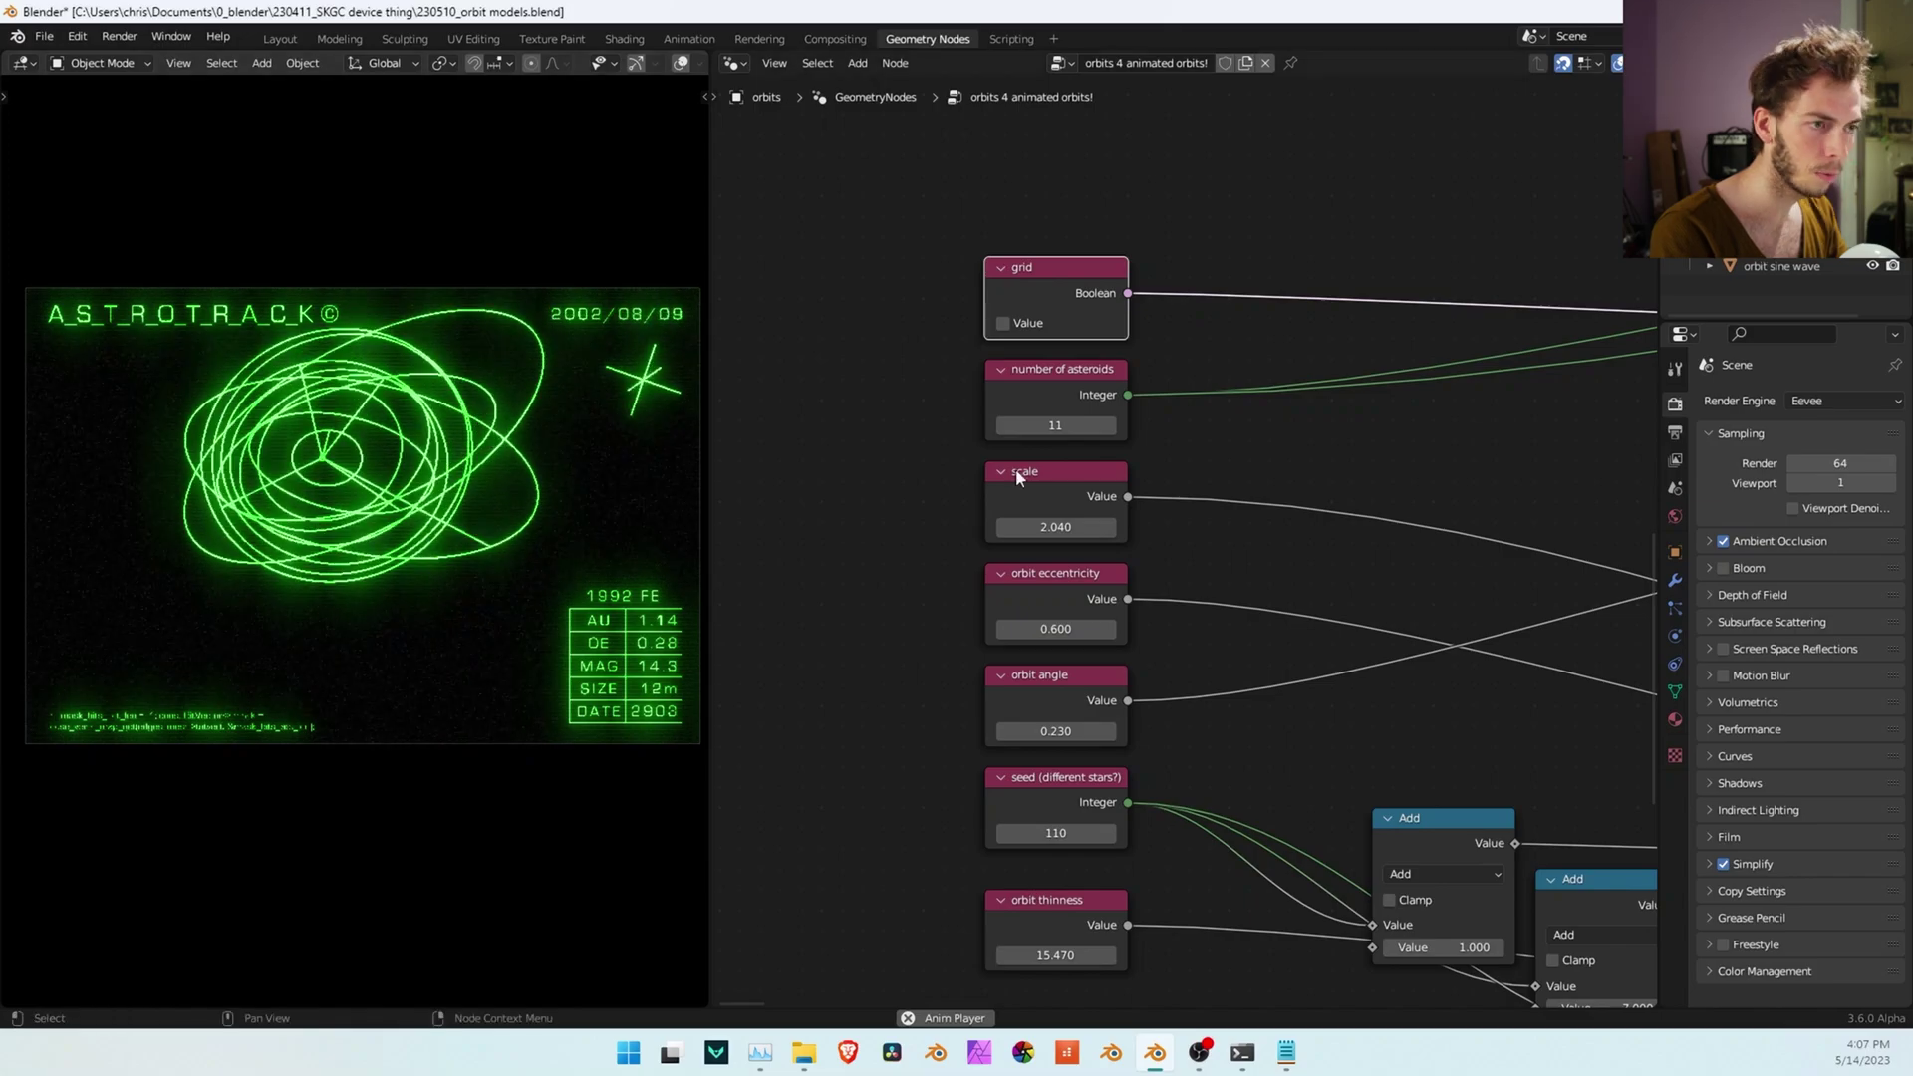
left_click_drag(1056, 425, 1145, 425)
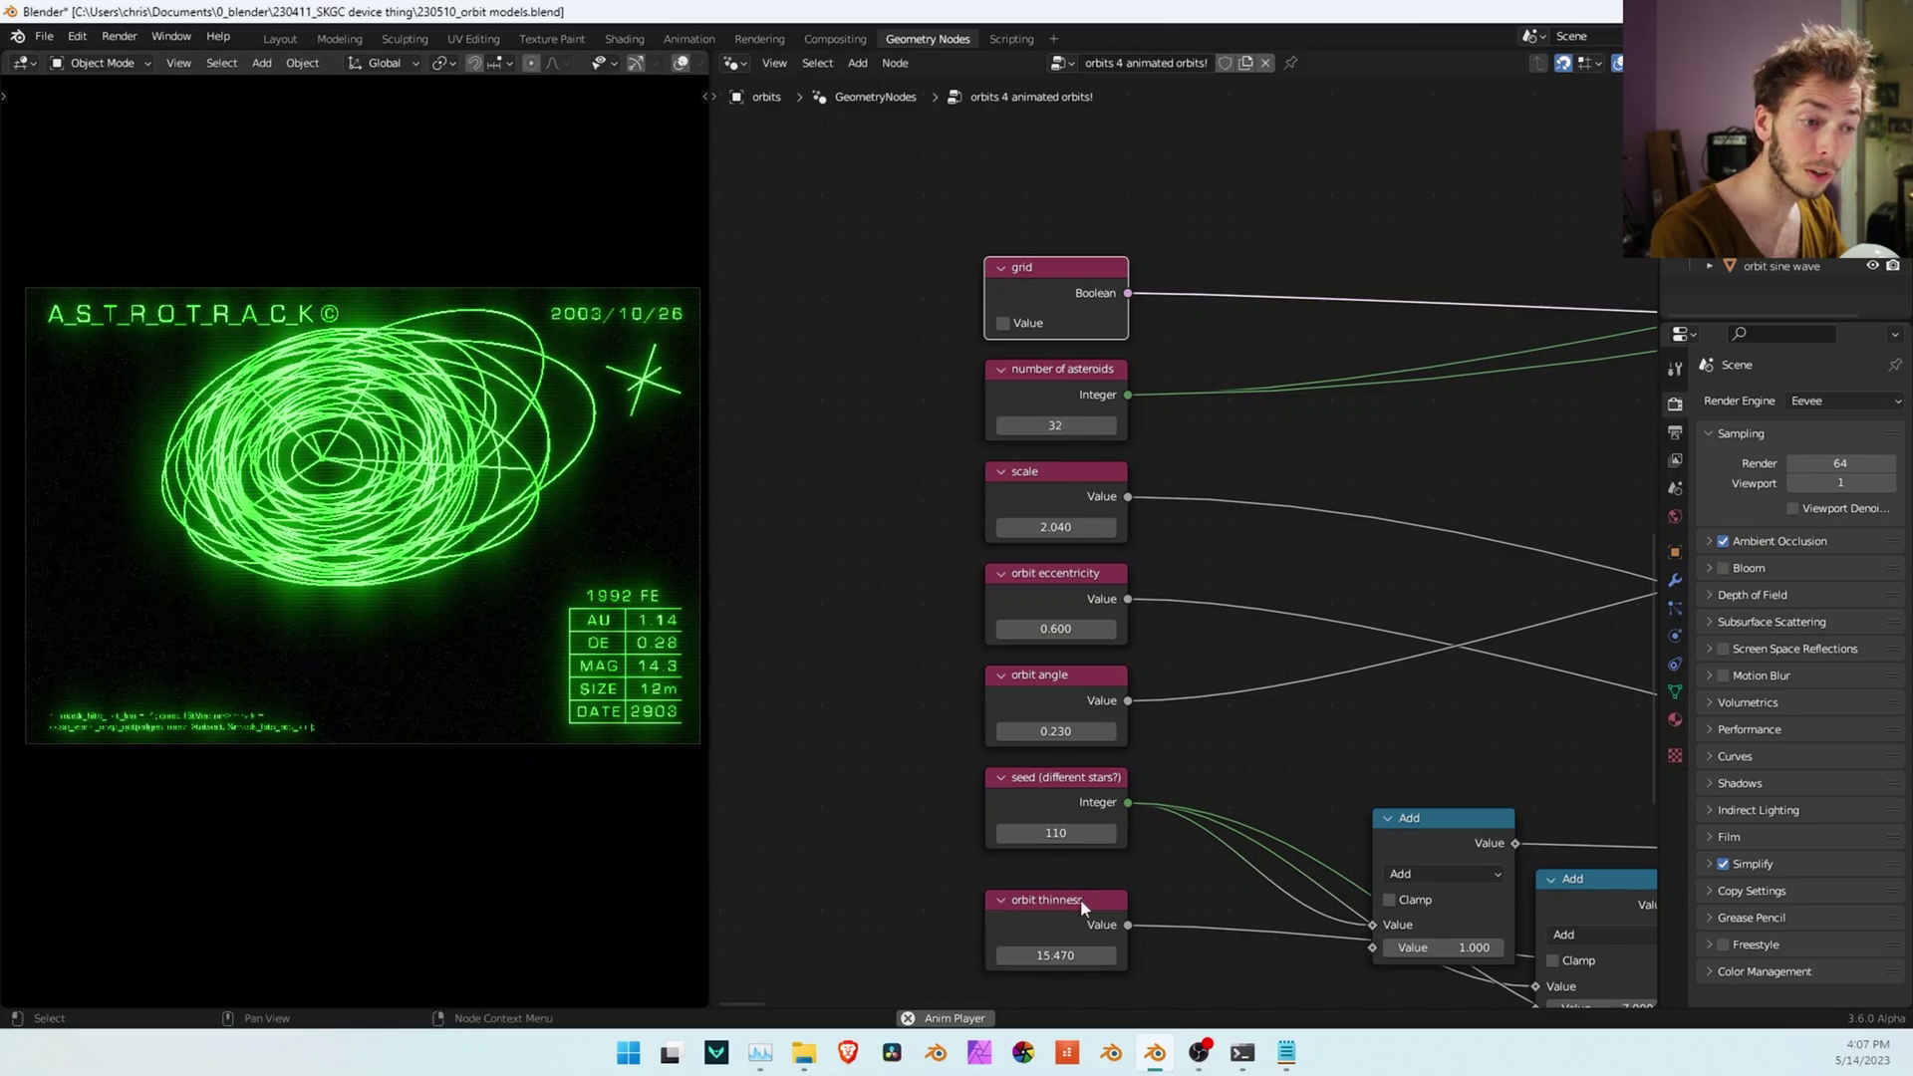
Set the orbit thinness to 1.290 and the number of asteroids to 266, and inspect the dense orbits
left_click_drag(1055, 956, 948, 955)
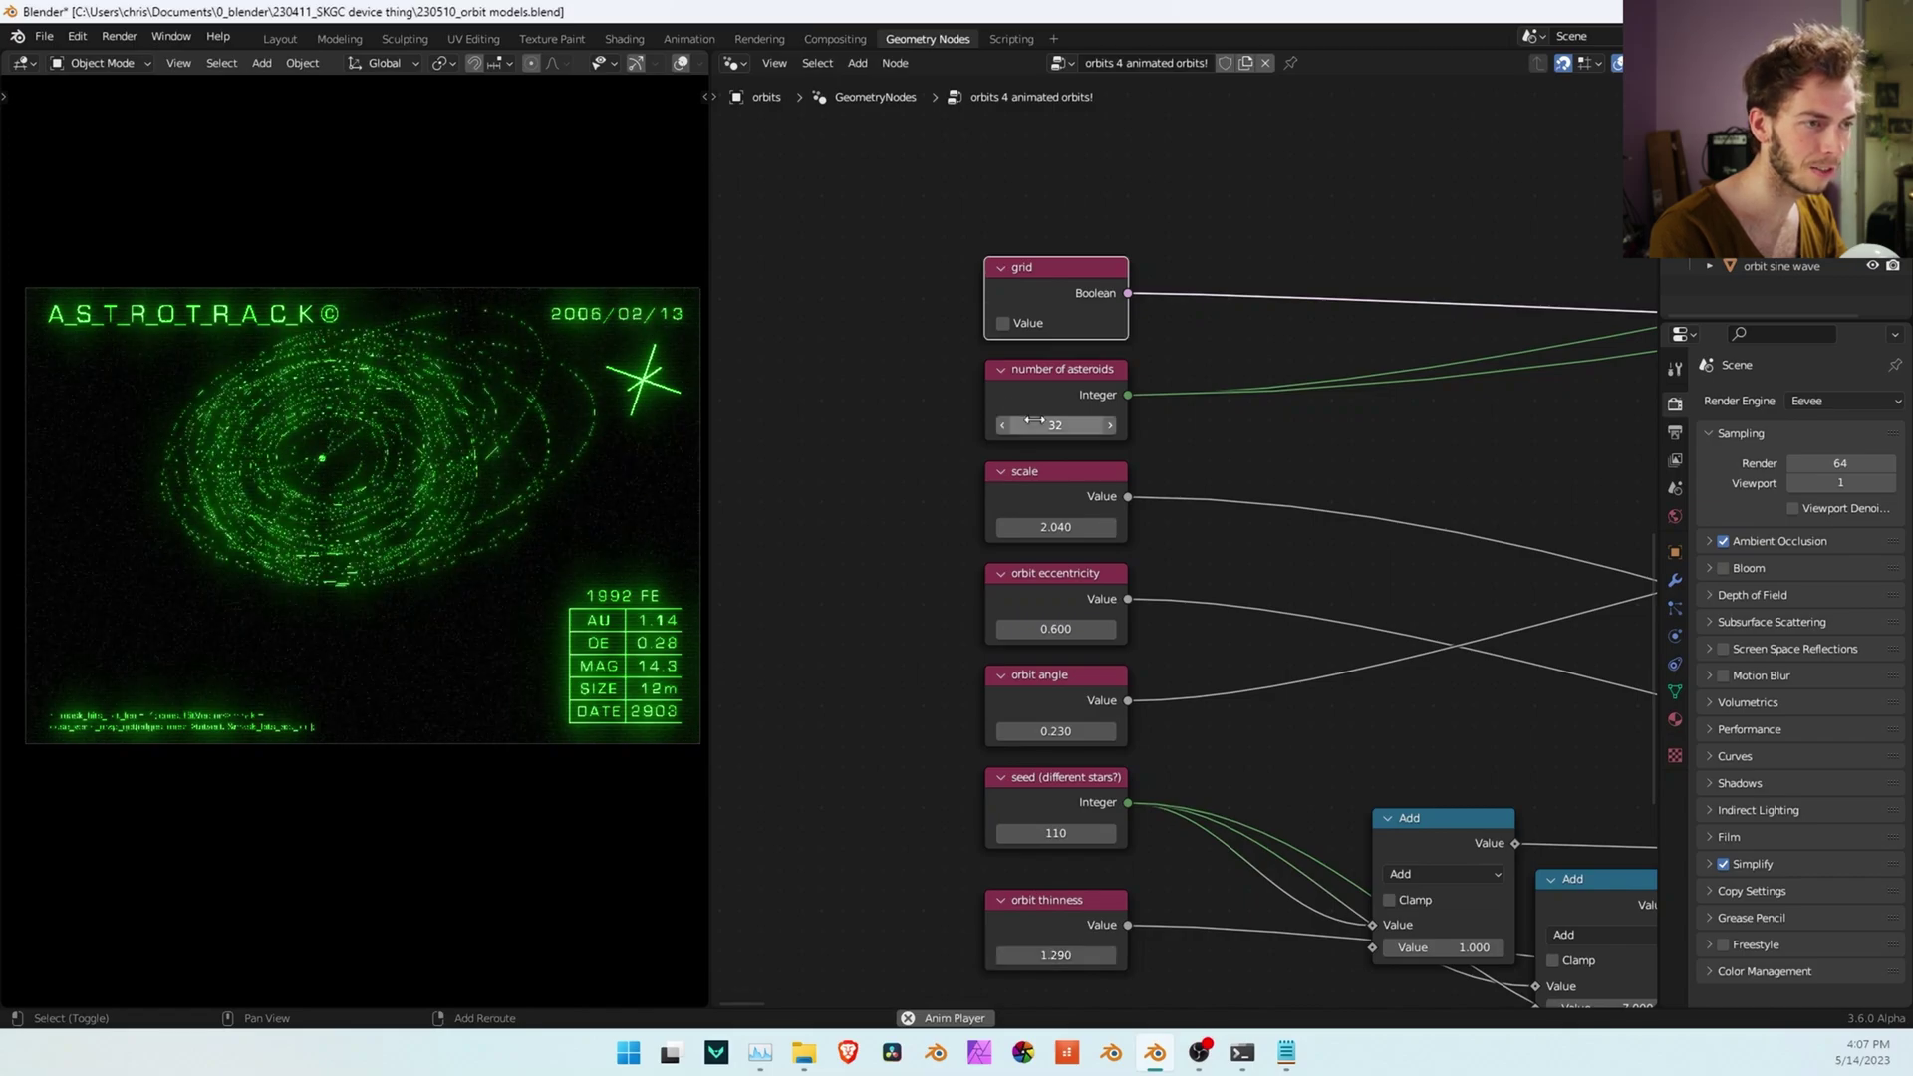
left_click_drag(1056, 426, 1223, 425)
left_click_drag(1054, 425, 1096, 425)
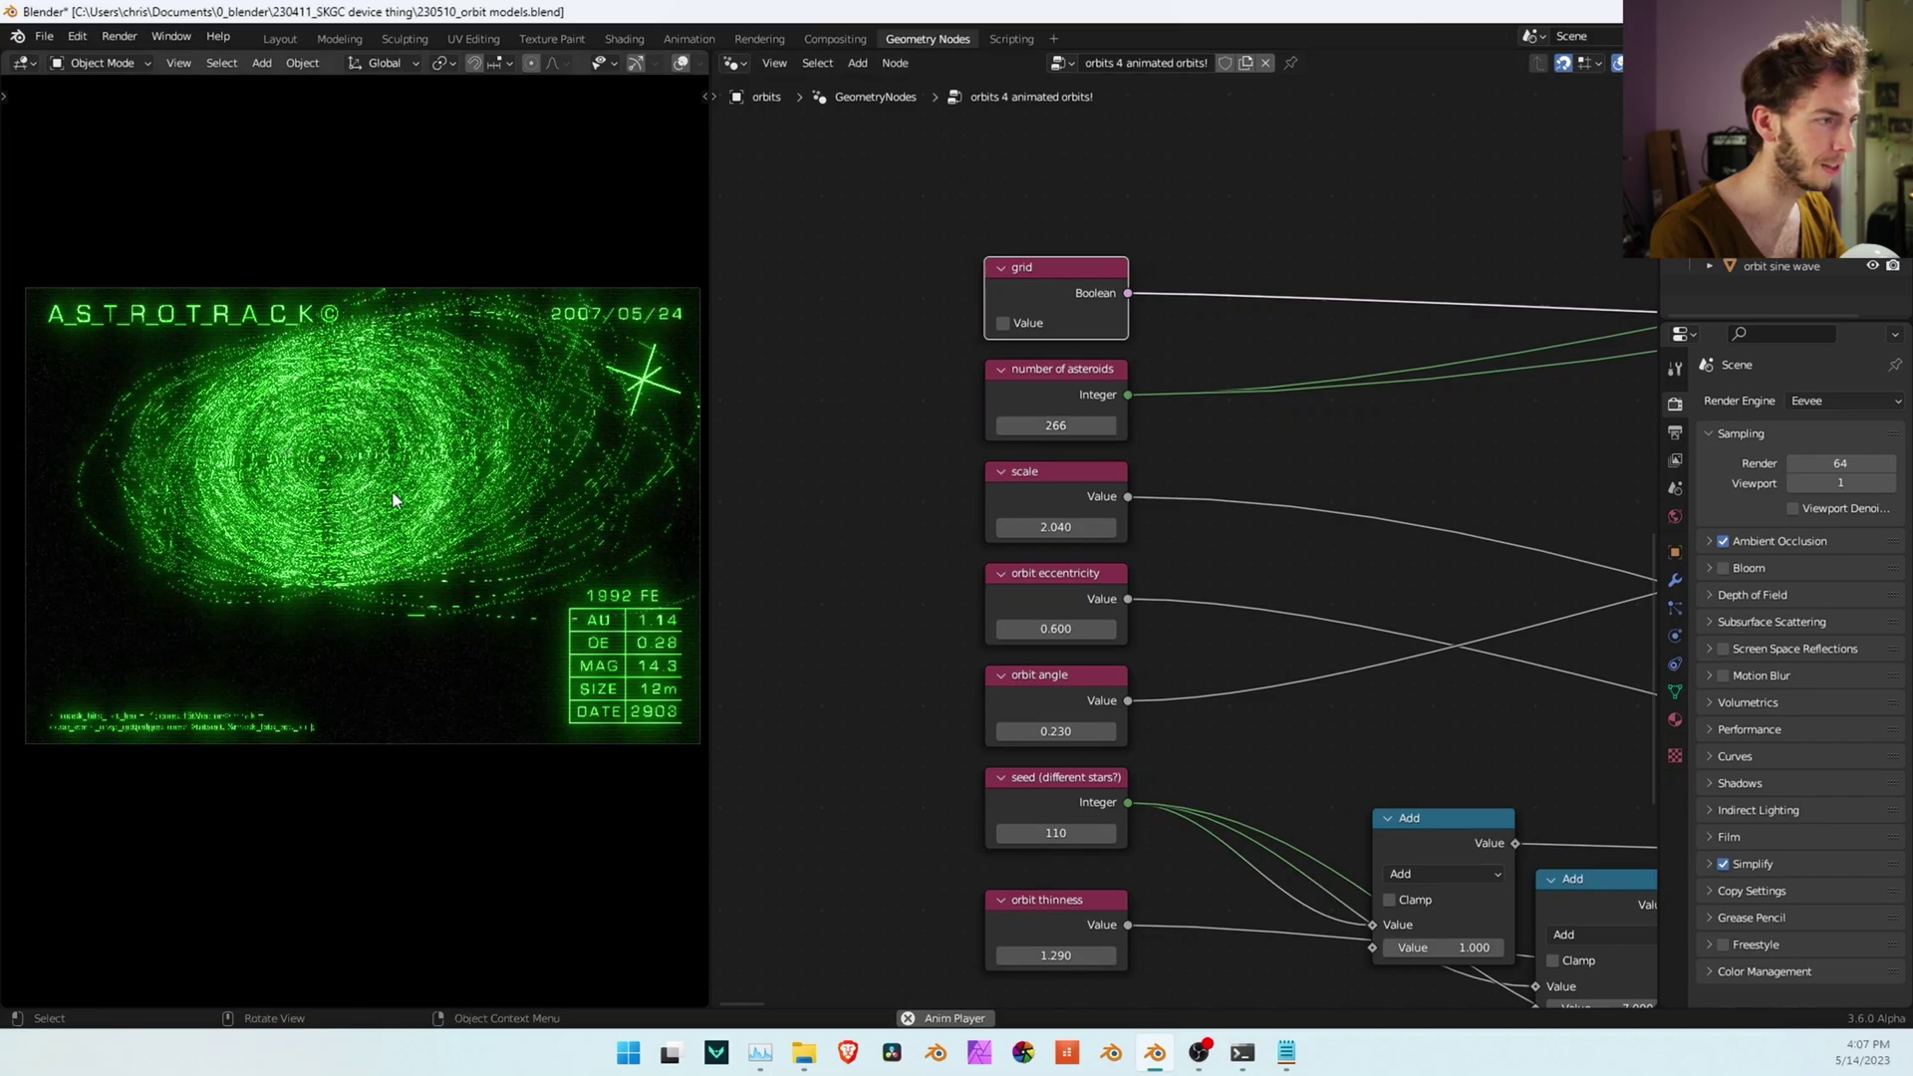
scroll(396, 448, "down", 8)
middle_click_drag(390, 451, 411, 546)
key("ctrl+space")
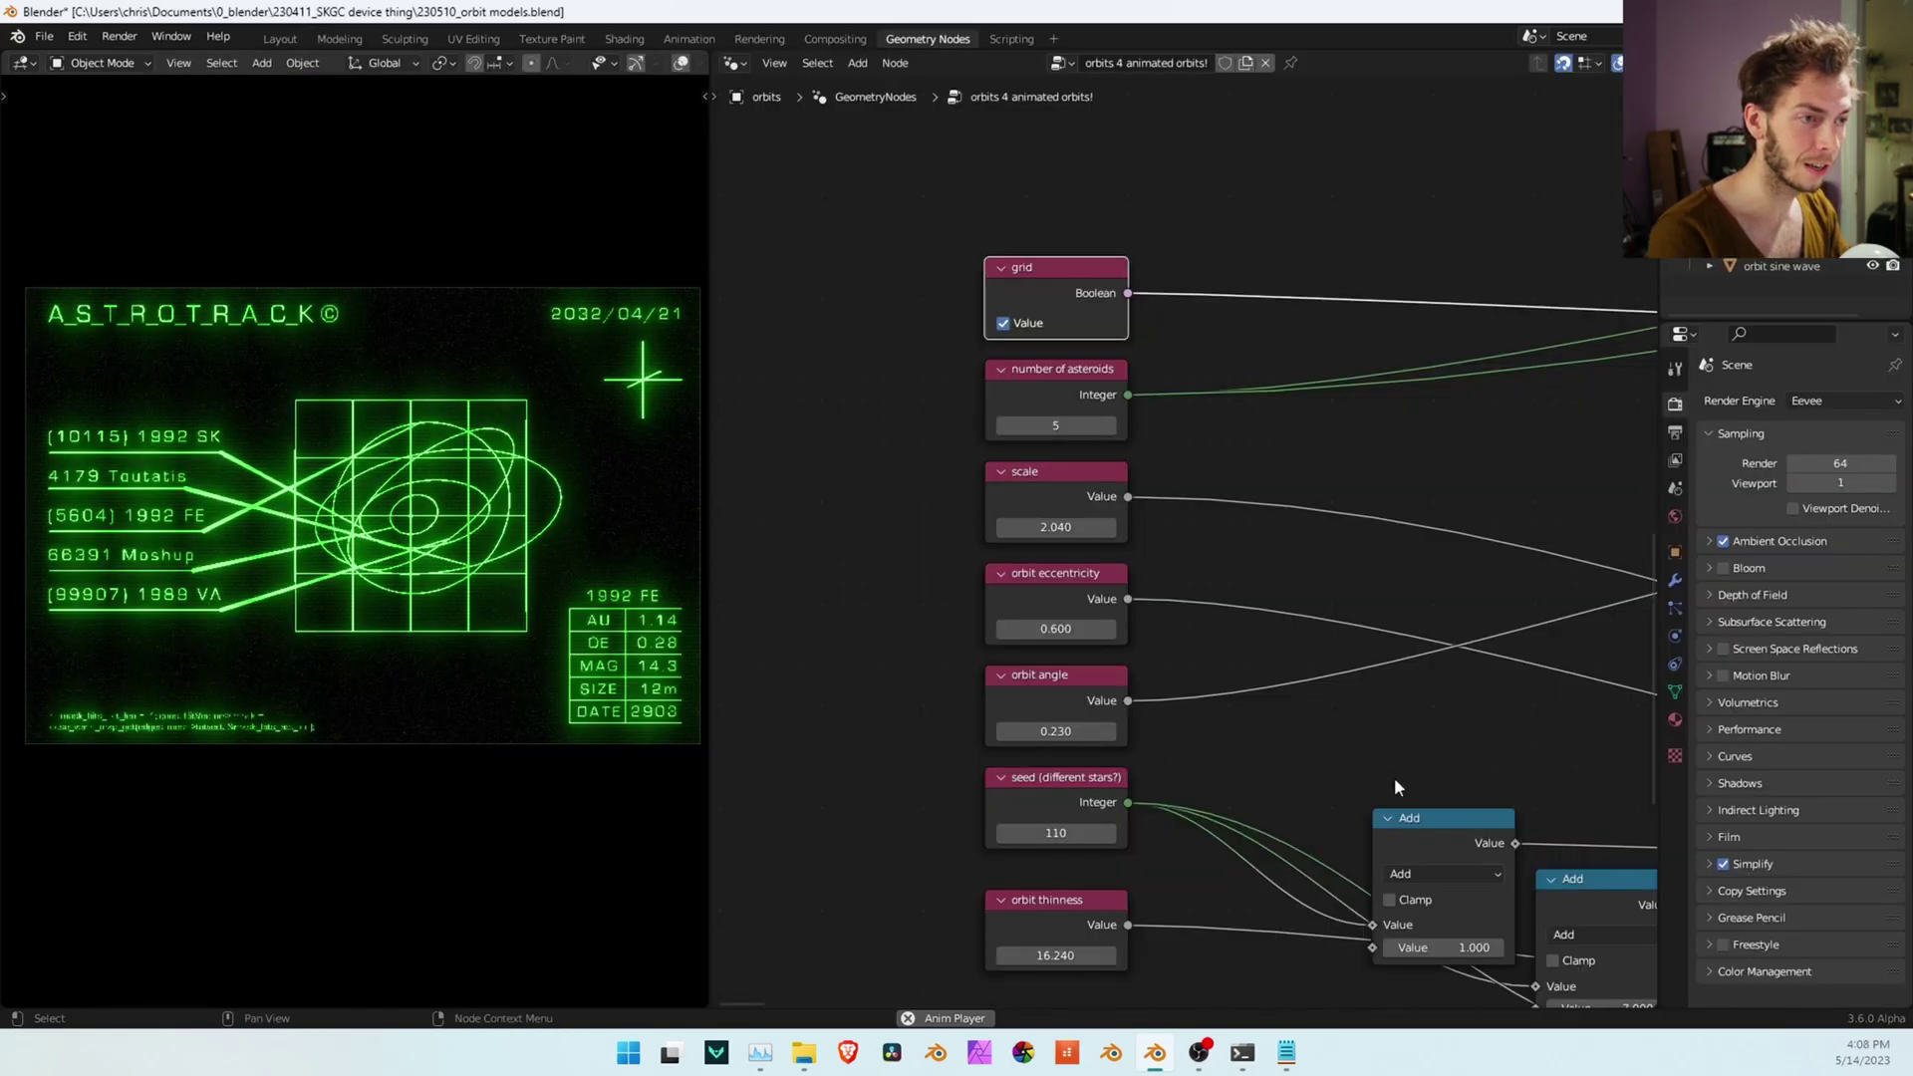
Set the orbit scale to 1.900 and the orbit eccentricity to 0.720
mouse_move(1055, 527)
left_mouse_down()
mouse_move(977, 527)
mouse_move(1128, 527)
mouse_move(1003, 527)
mouse_move(1065, 527)
left_mouse_up()
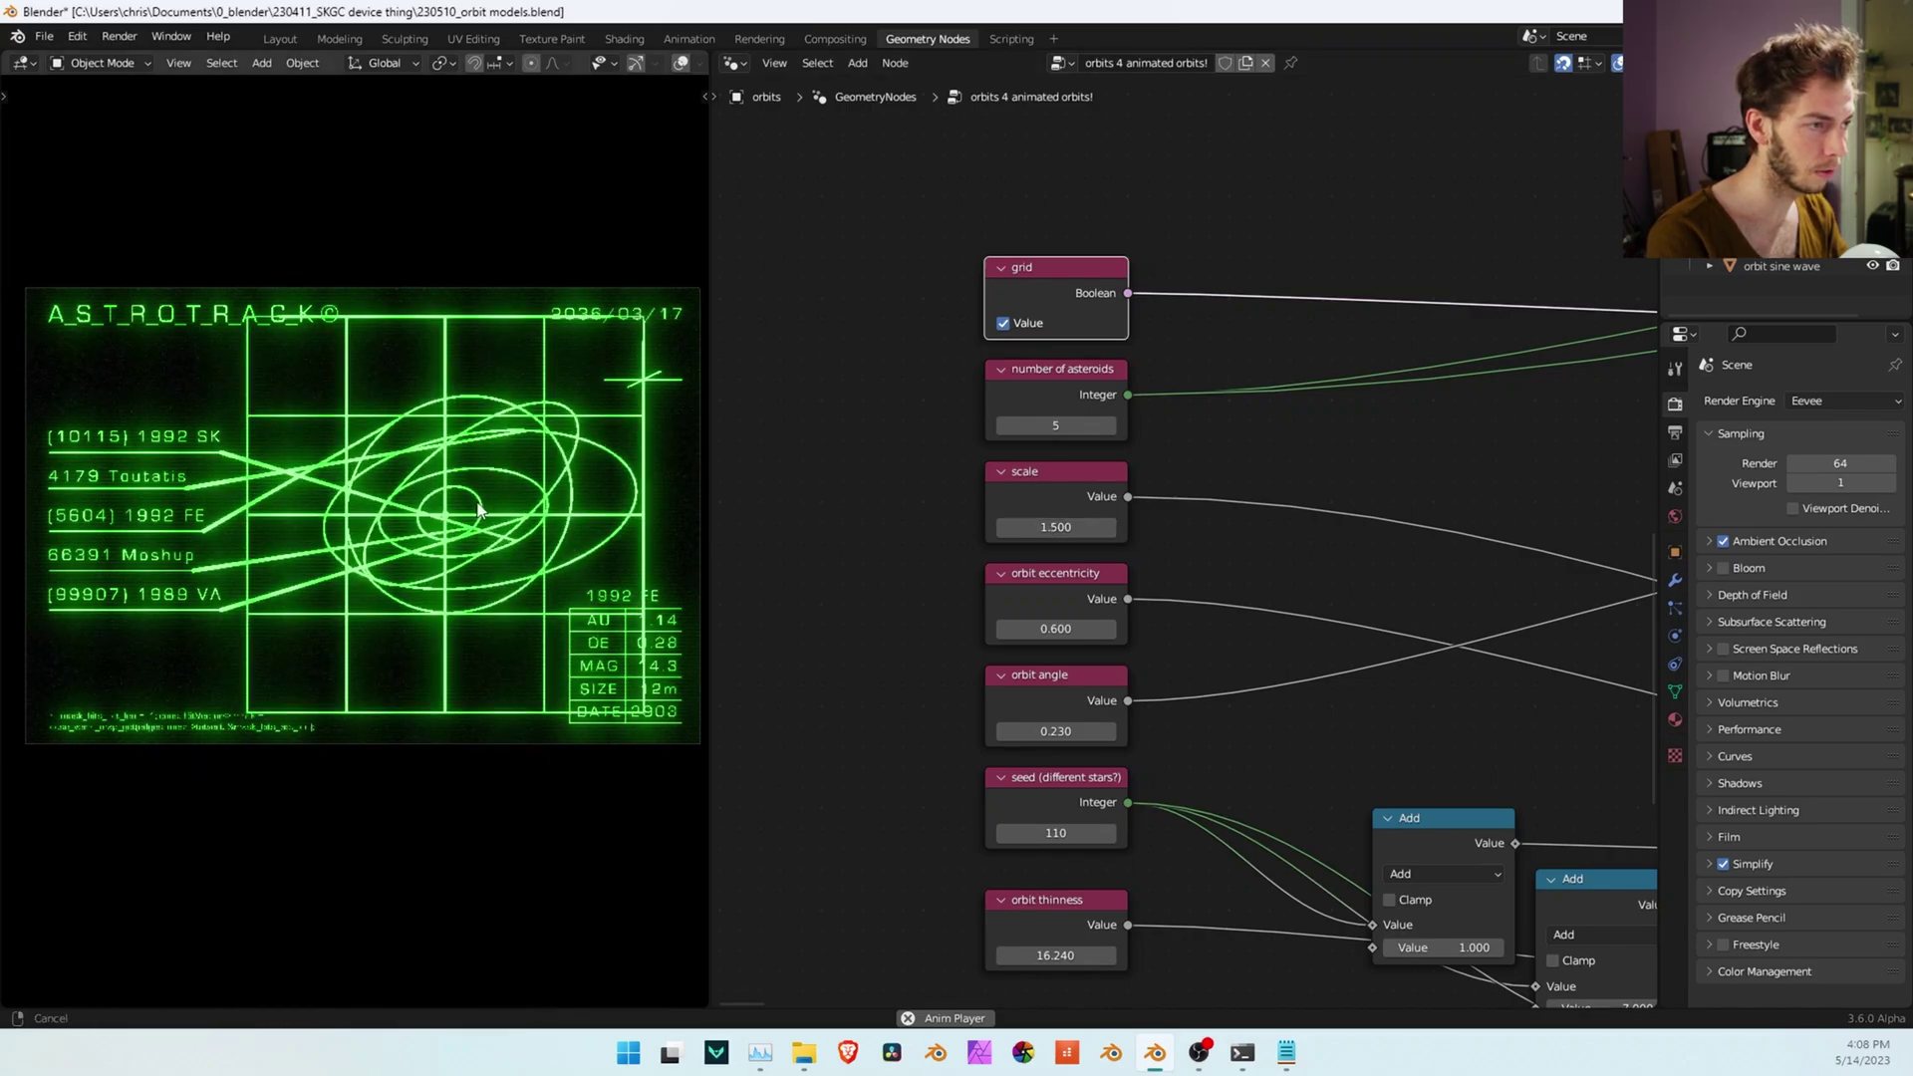
scroll(954, 468, "down", 1)
middle_click_drag(883, 527, 875, 398)
left_click_drag(1035, 488, 1074, 488)
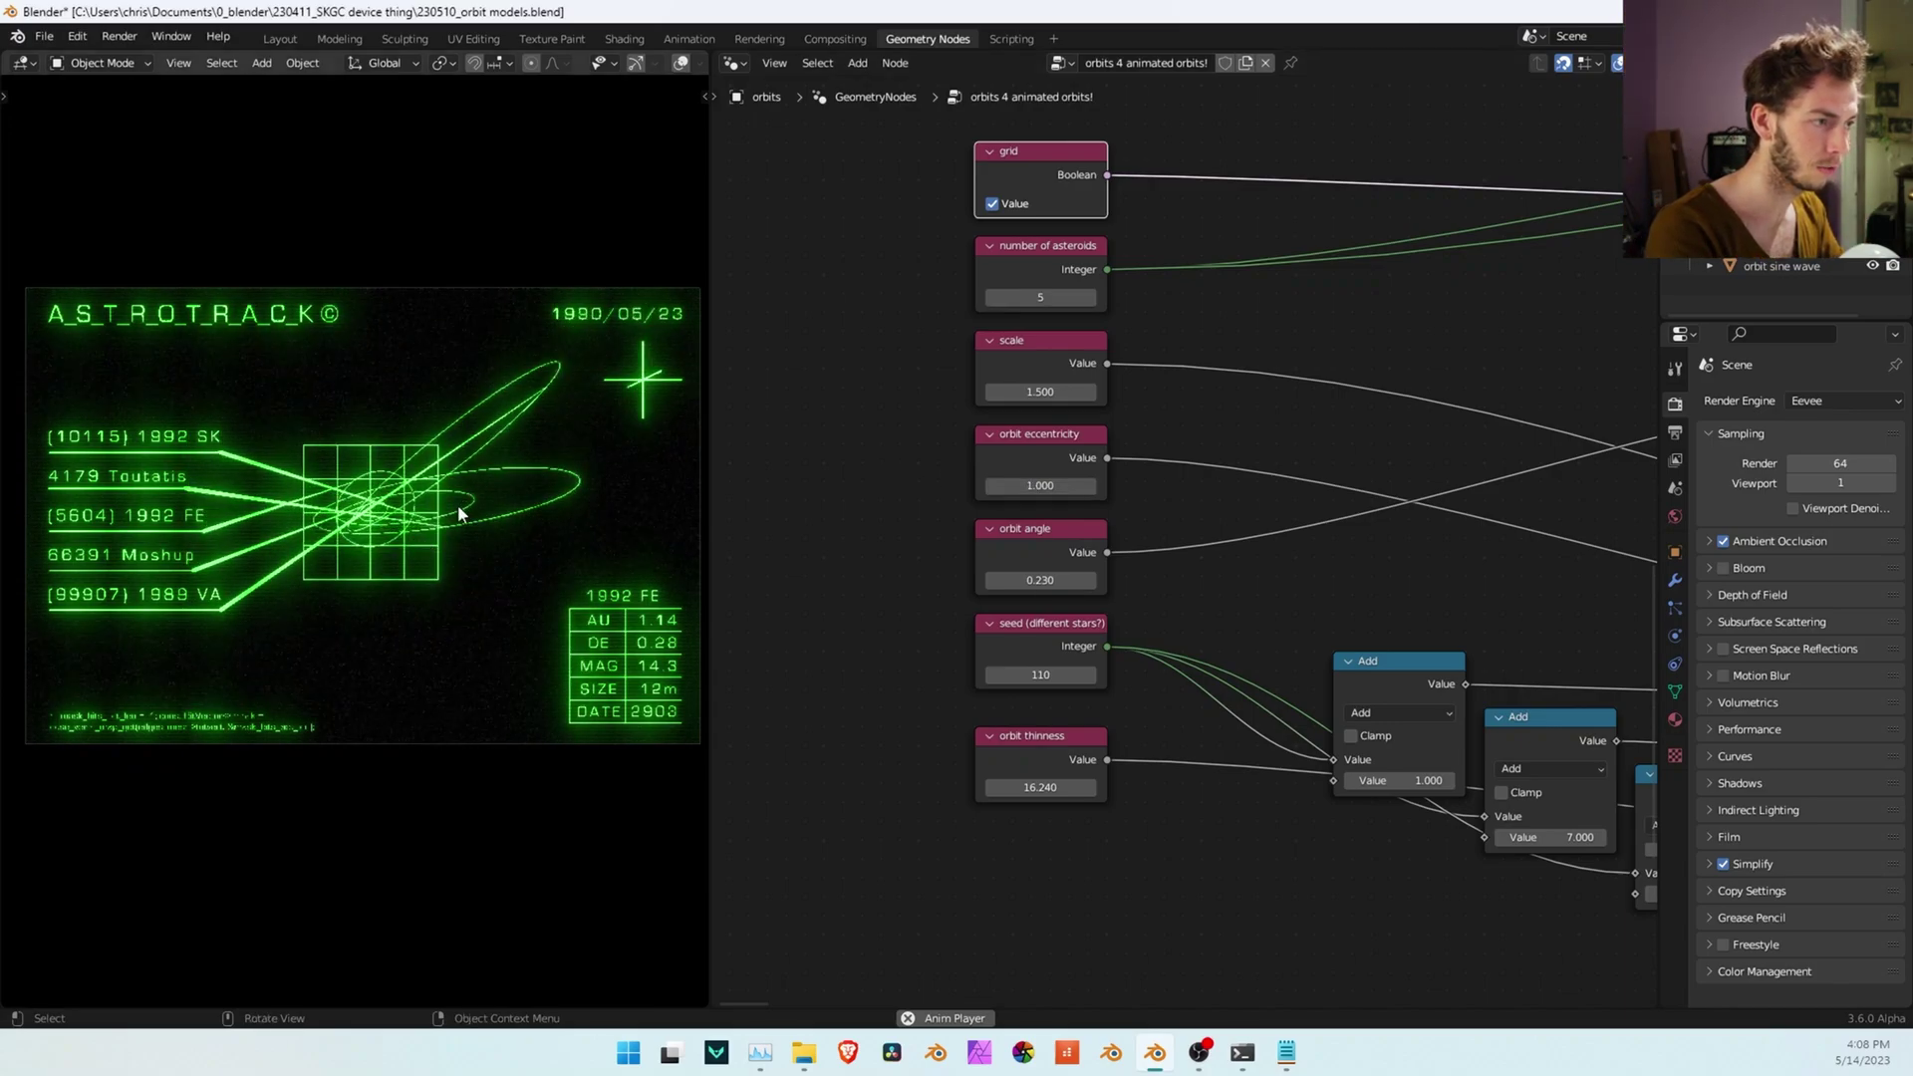
left_click_drag(1042, 394, 986, 394)
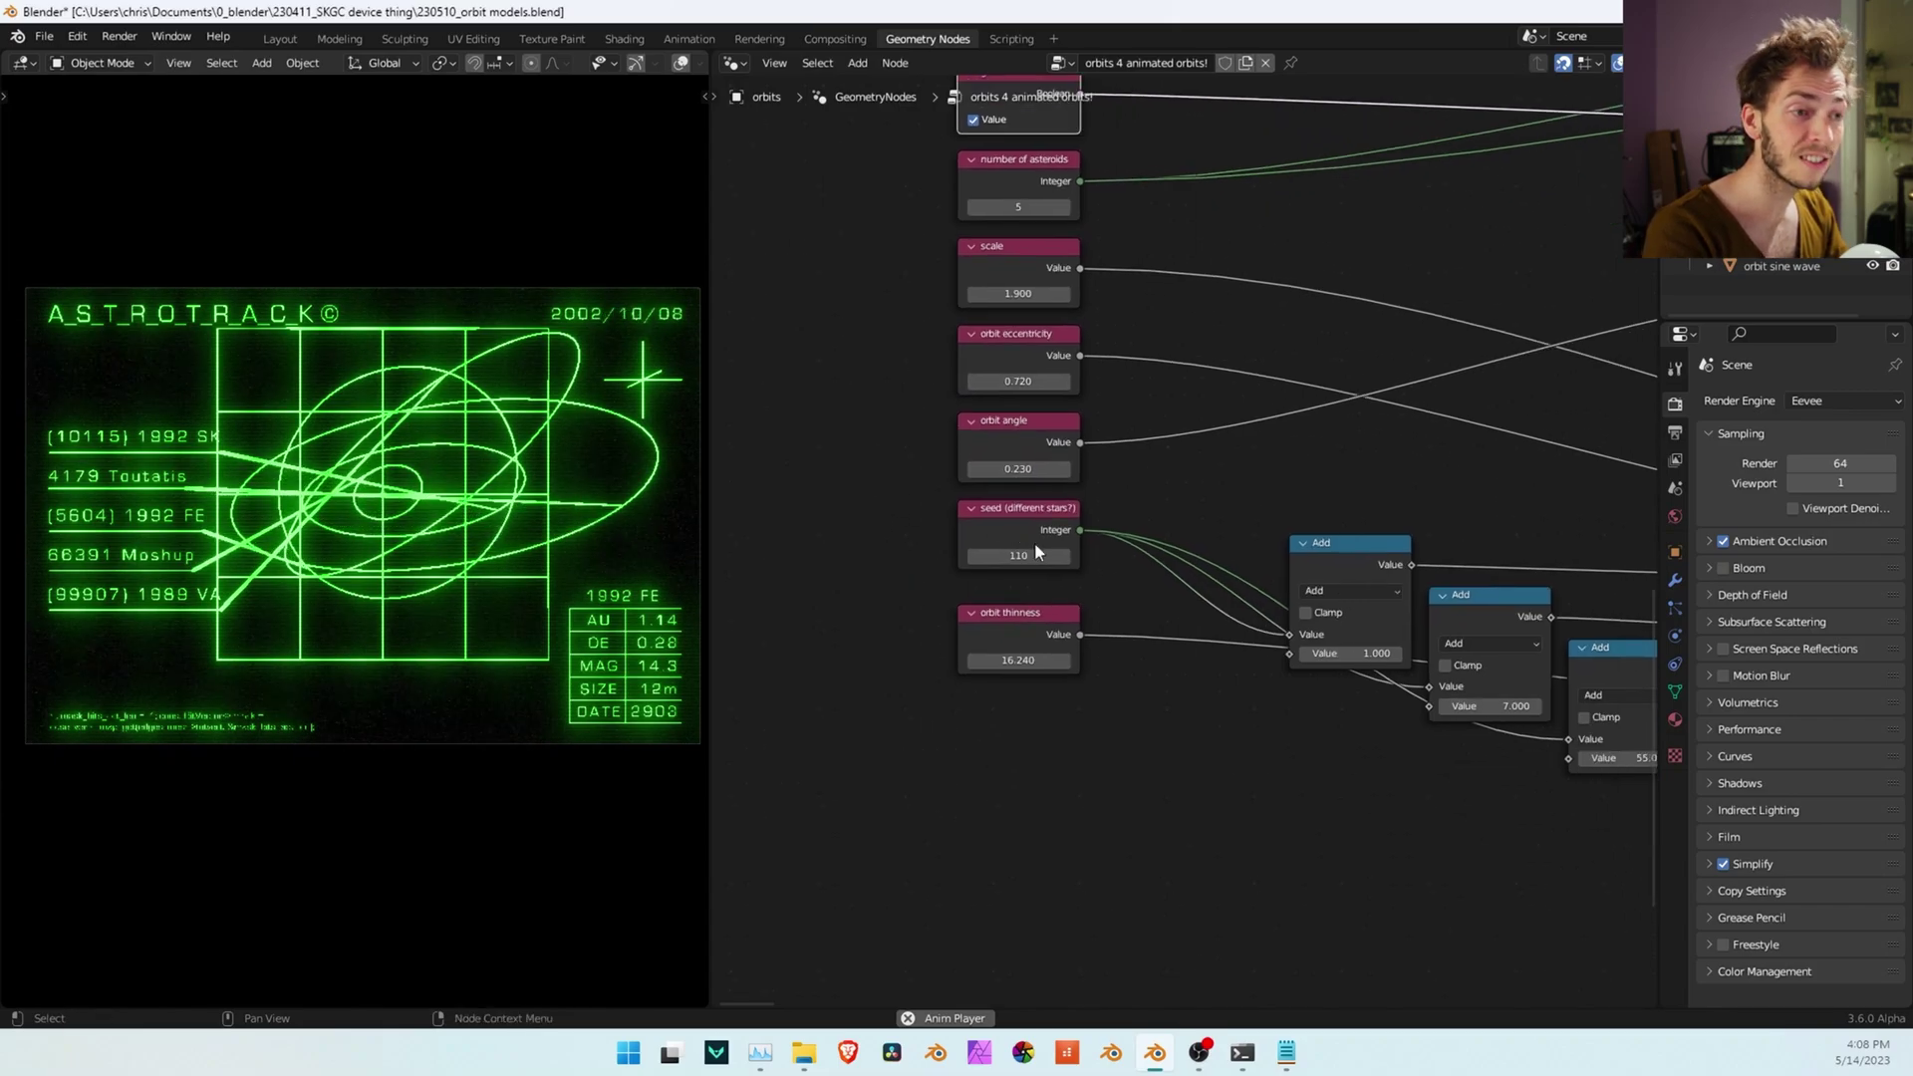
Try different orbit arrangements and set the seed to 71
left_click_drag(1032, 554, 1013, 559)
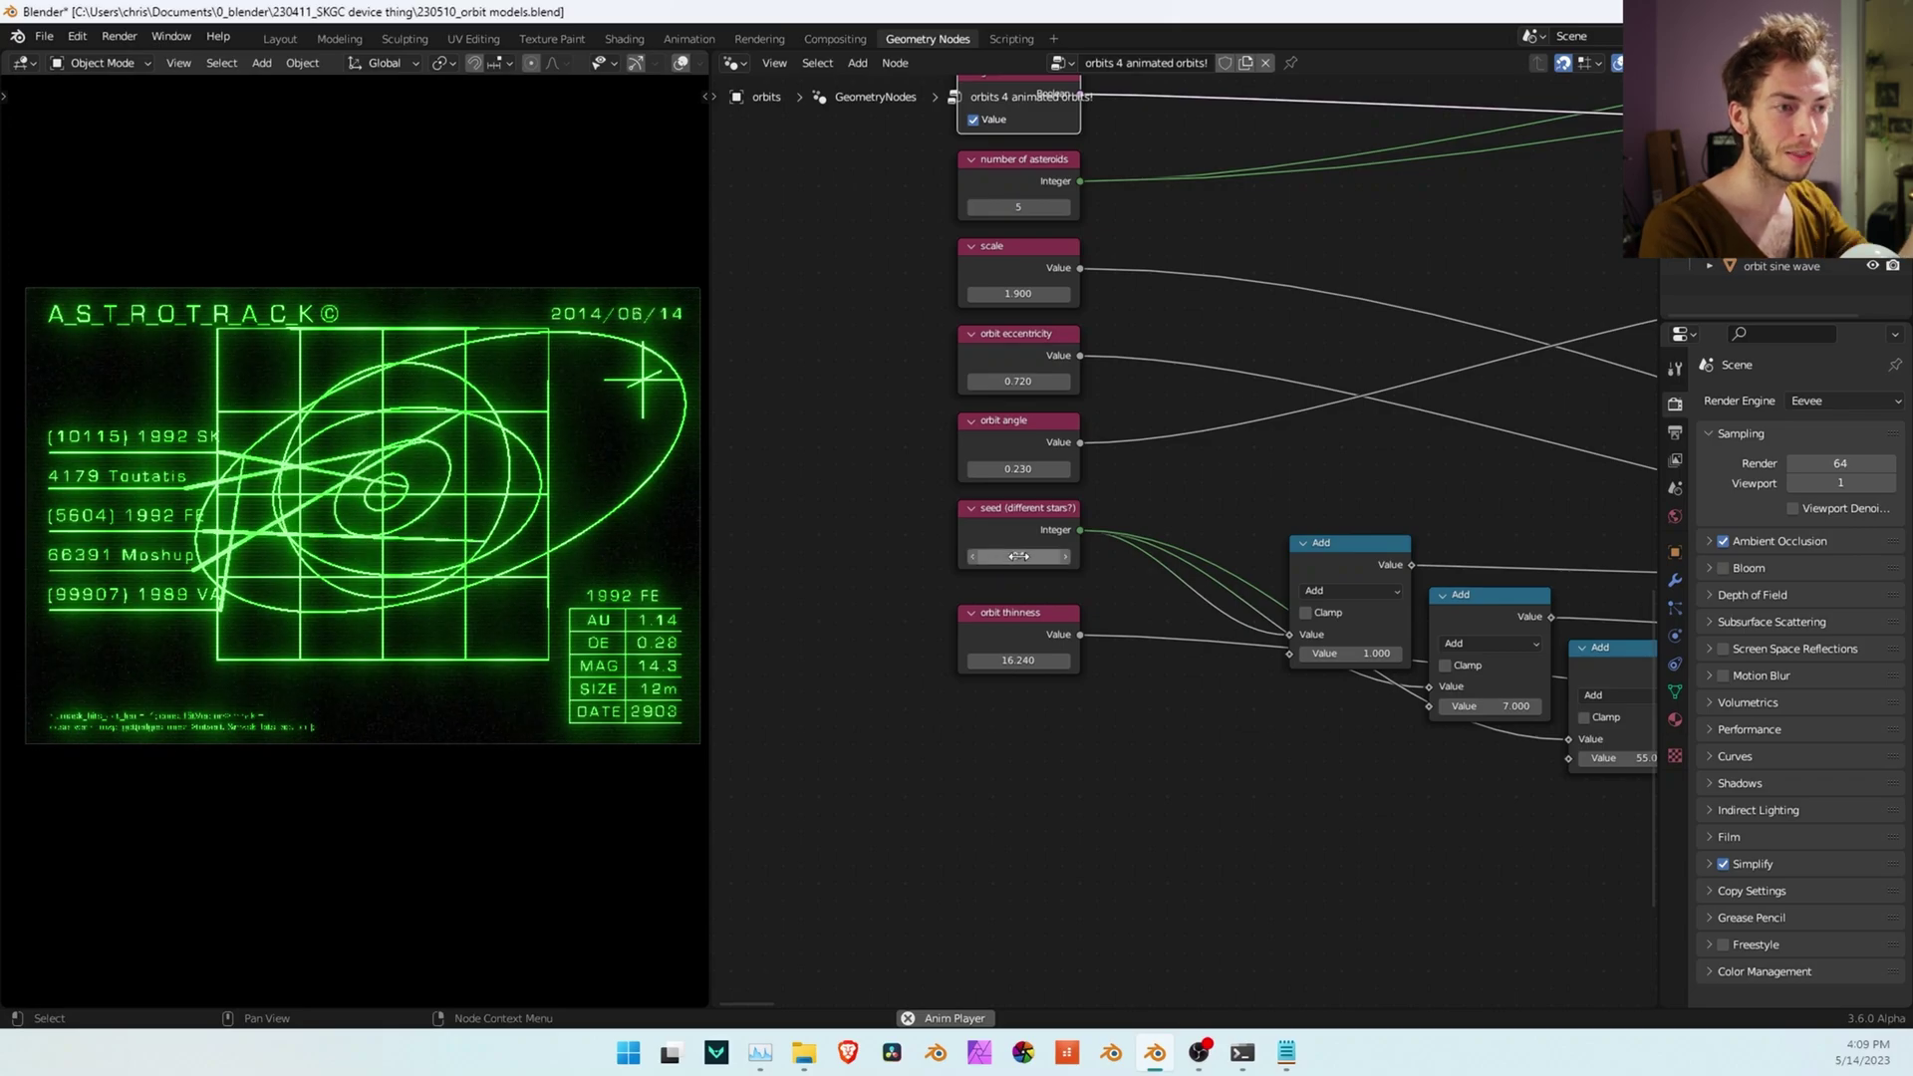
mouse_move(1018, 556)
left_mouse_down()
mouse_move(1036, 556)
mouse_move(1008, 559)
left_mouse_up()
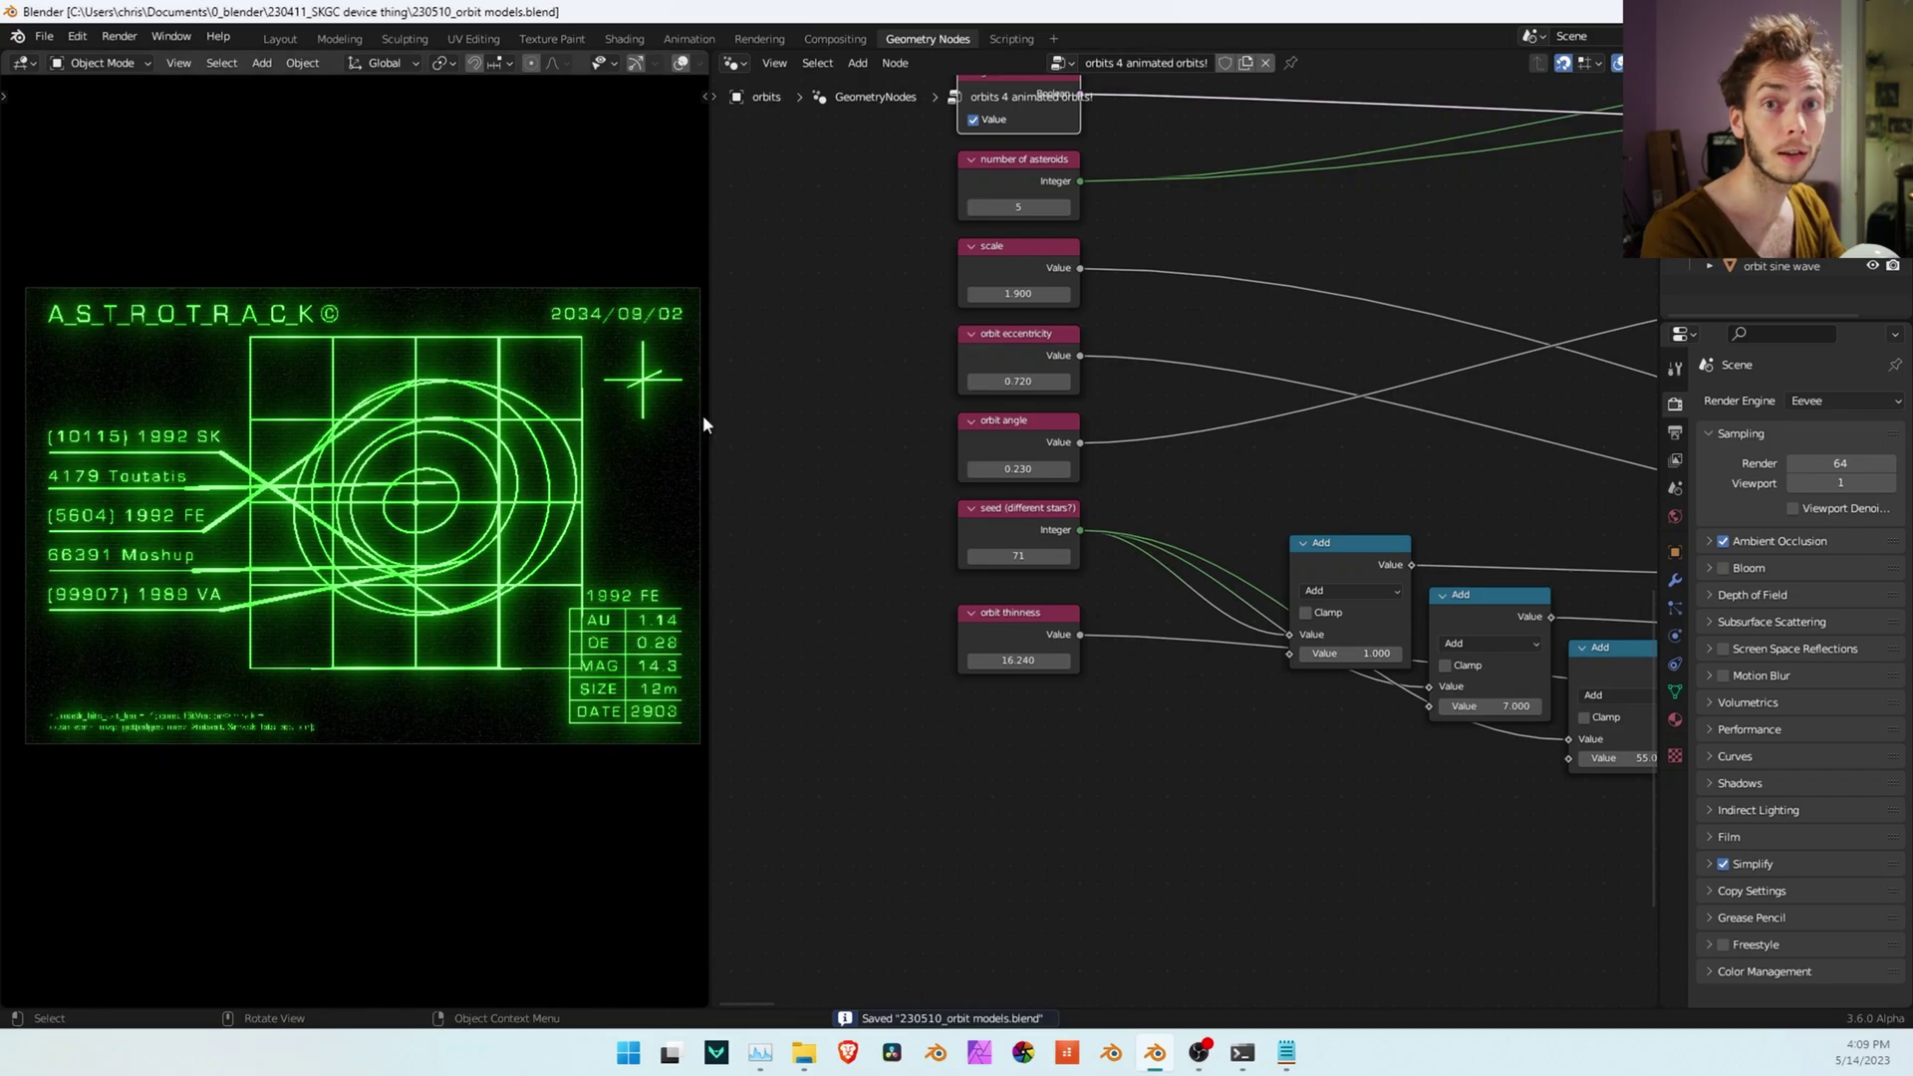
Switch to the Compositing workspace with a wider node editor and disable the viewport compositor
left_click(836, 39)
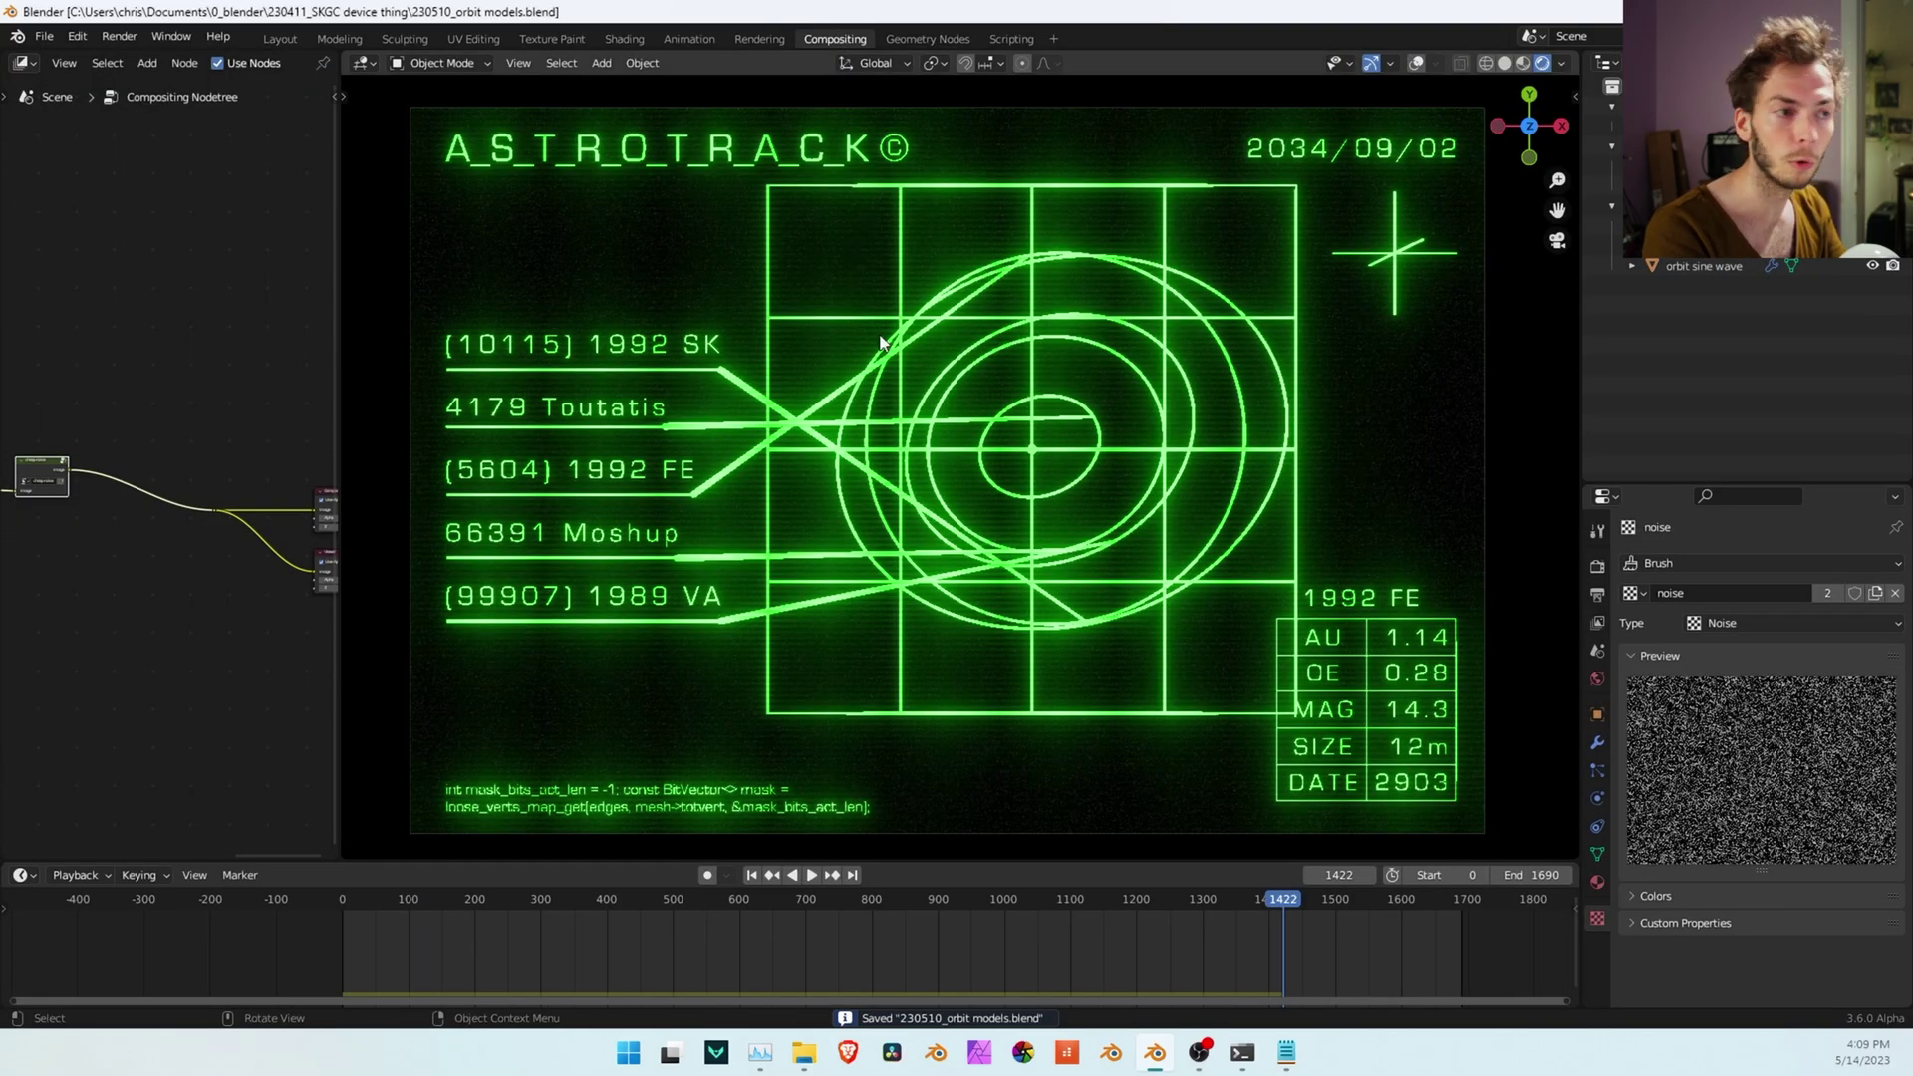
left_click_drag(335, 429, 795, 428)
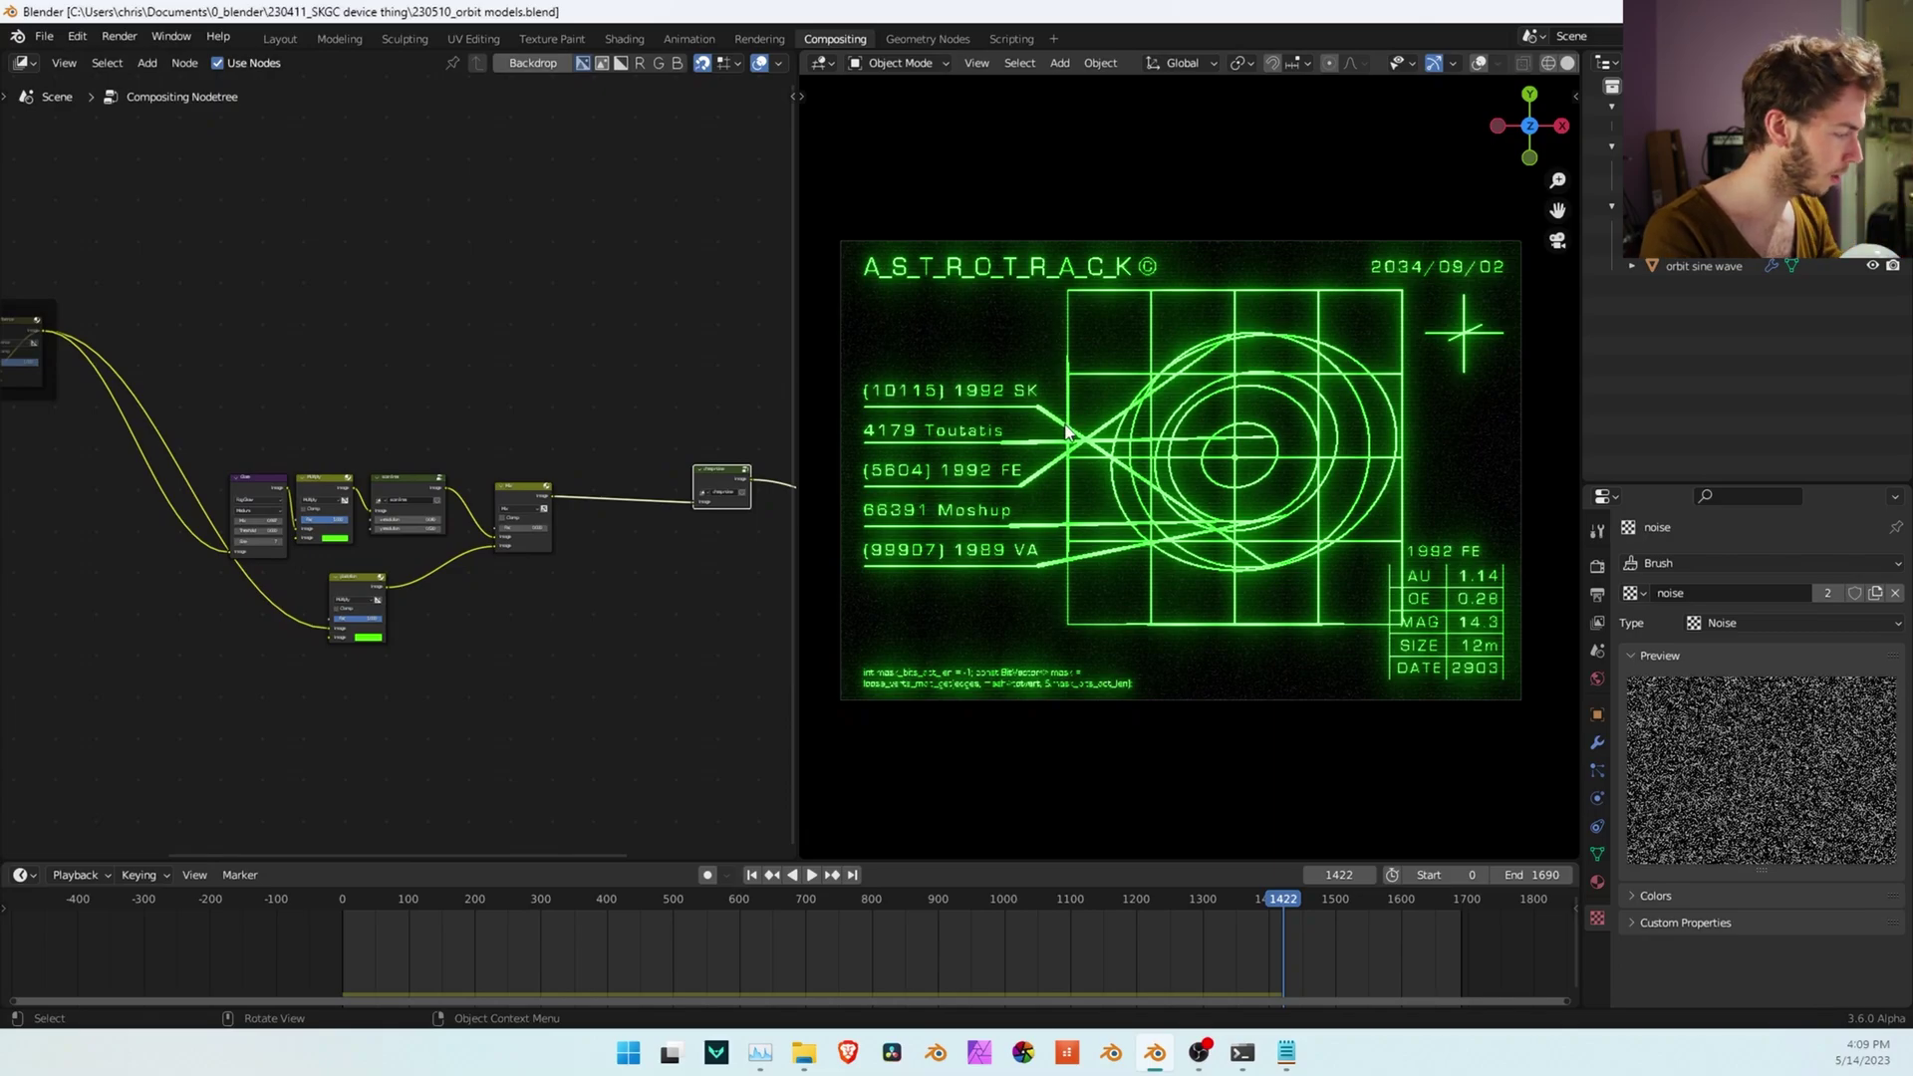
key("q")
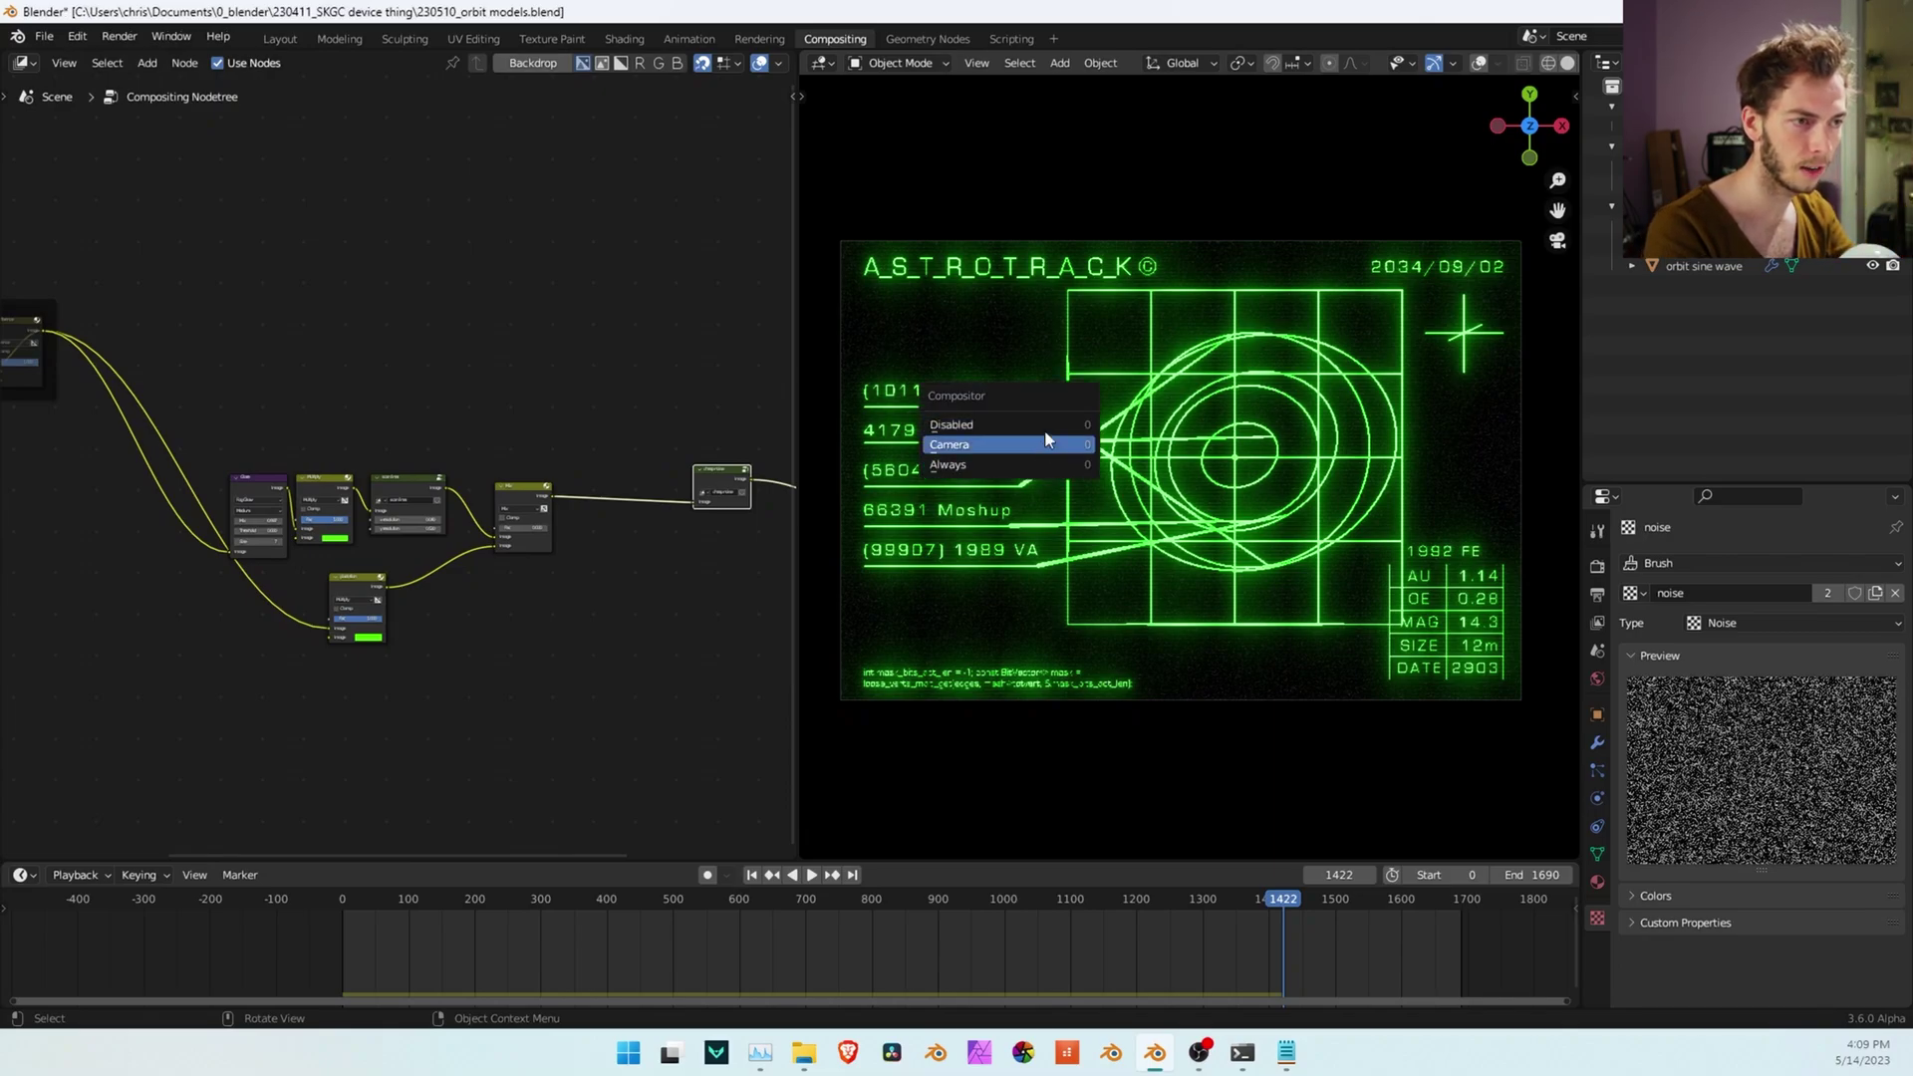
left_click(1052, 425)
key("space")
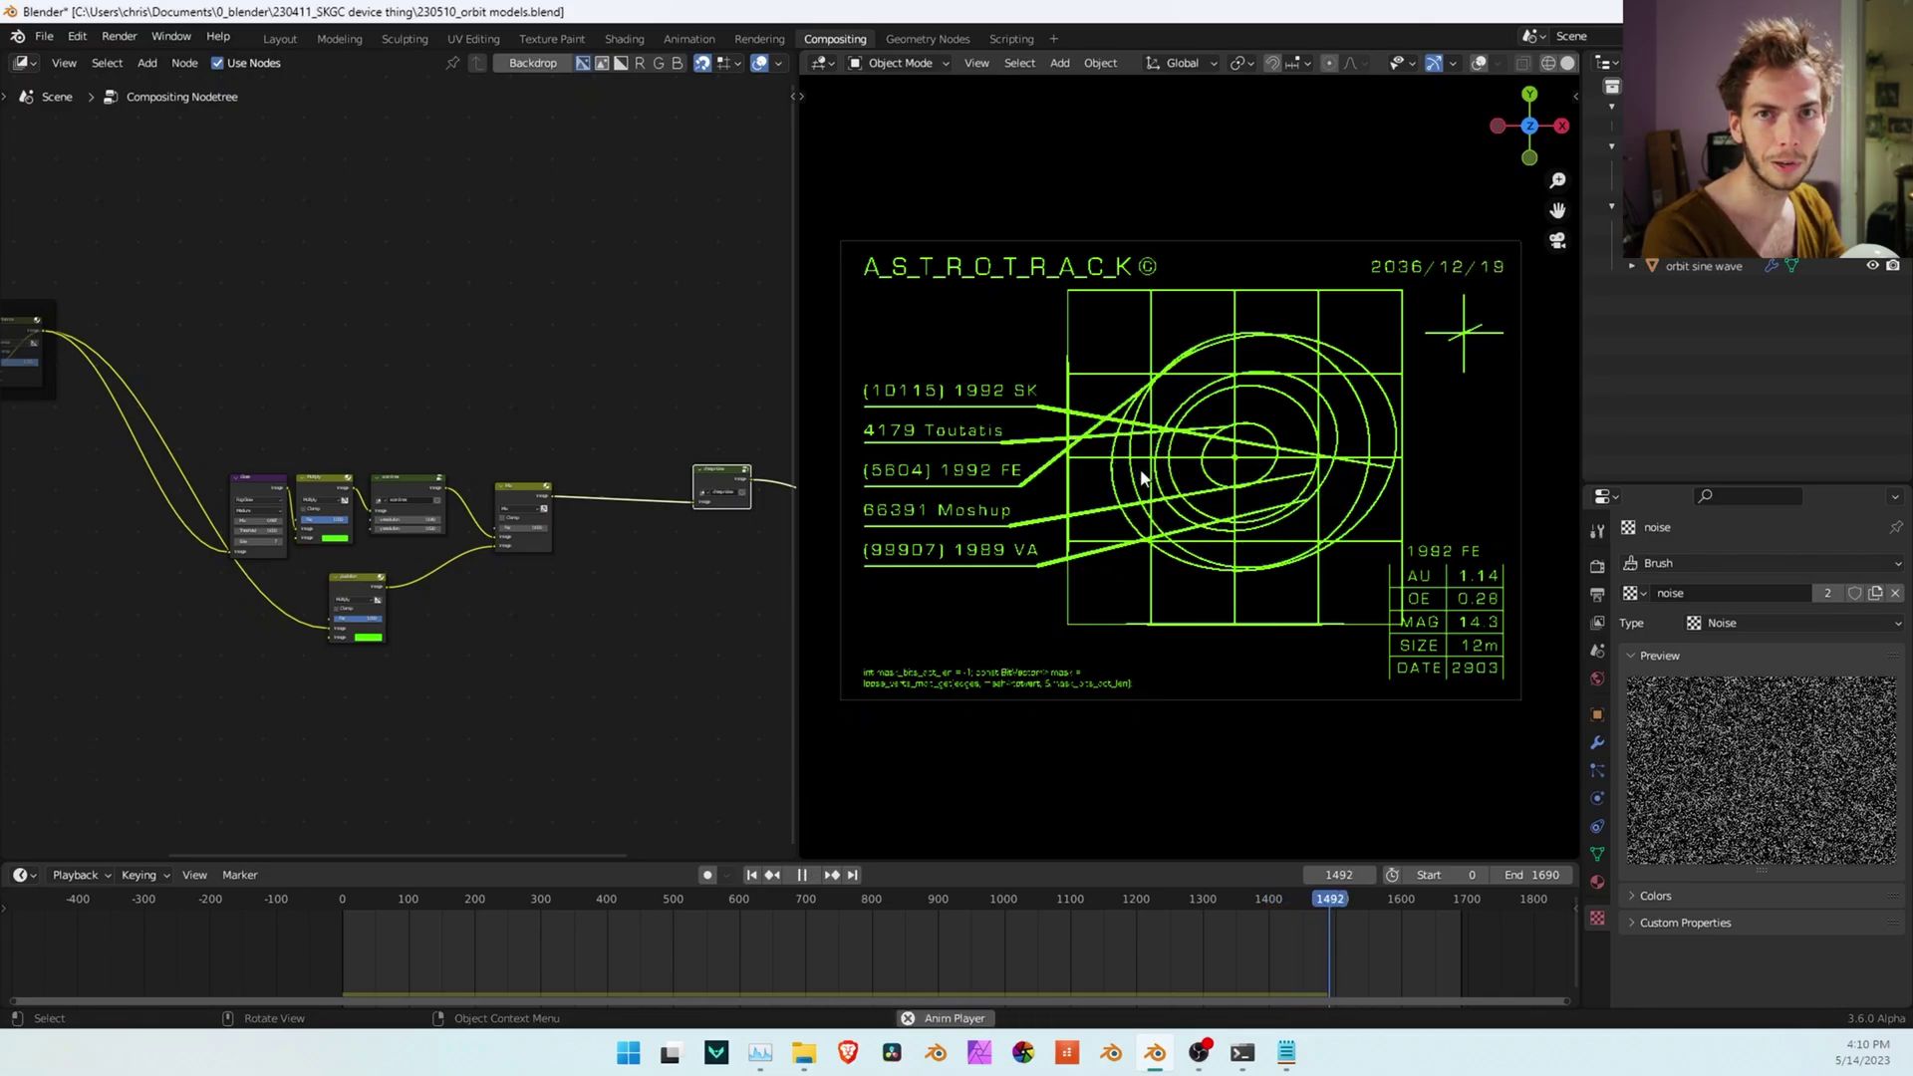
key("space")
Unmute the Glare node that follows the outline nodes and examine its fog glow settings
middle_click_drag(40, 533, 177, 390)
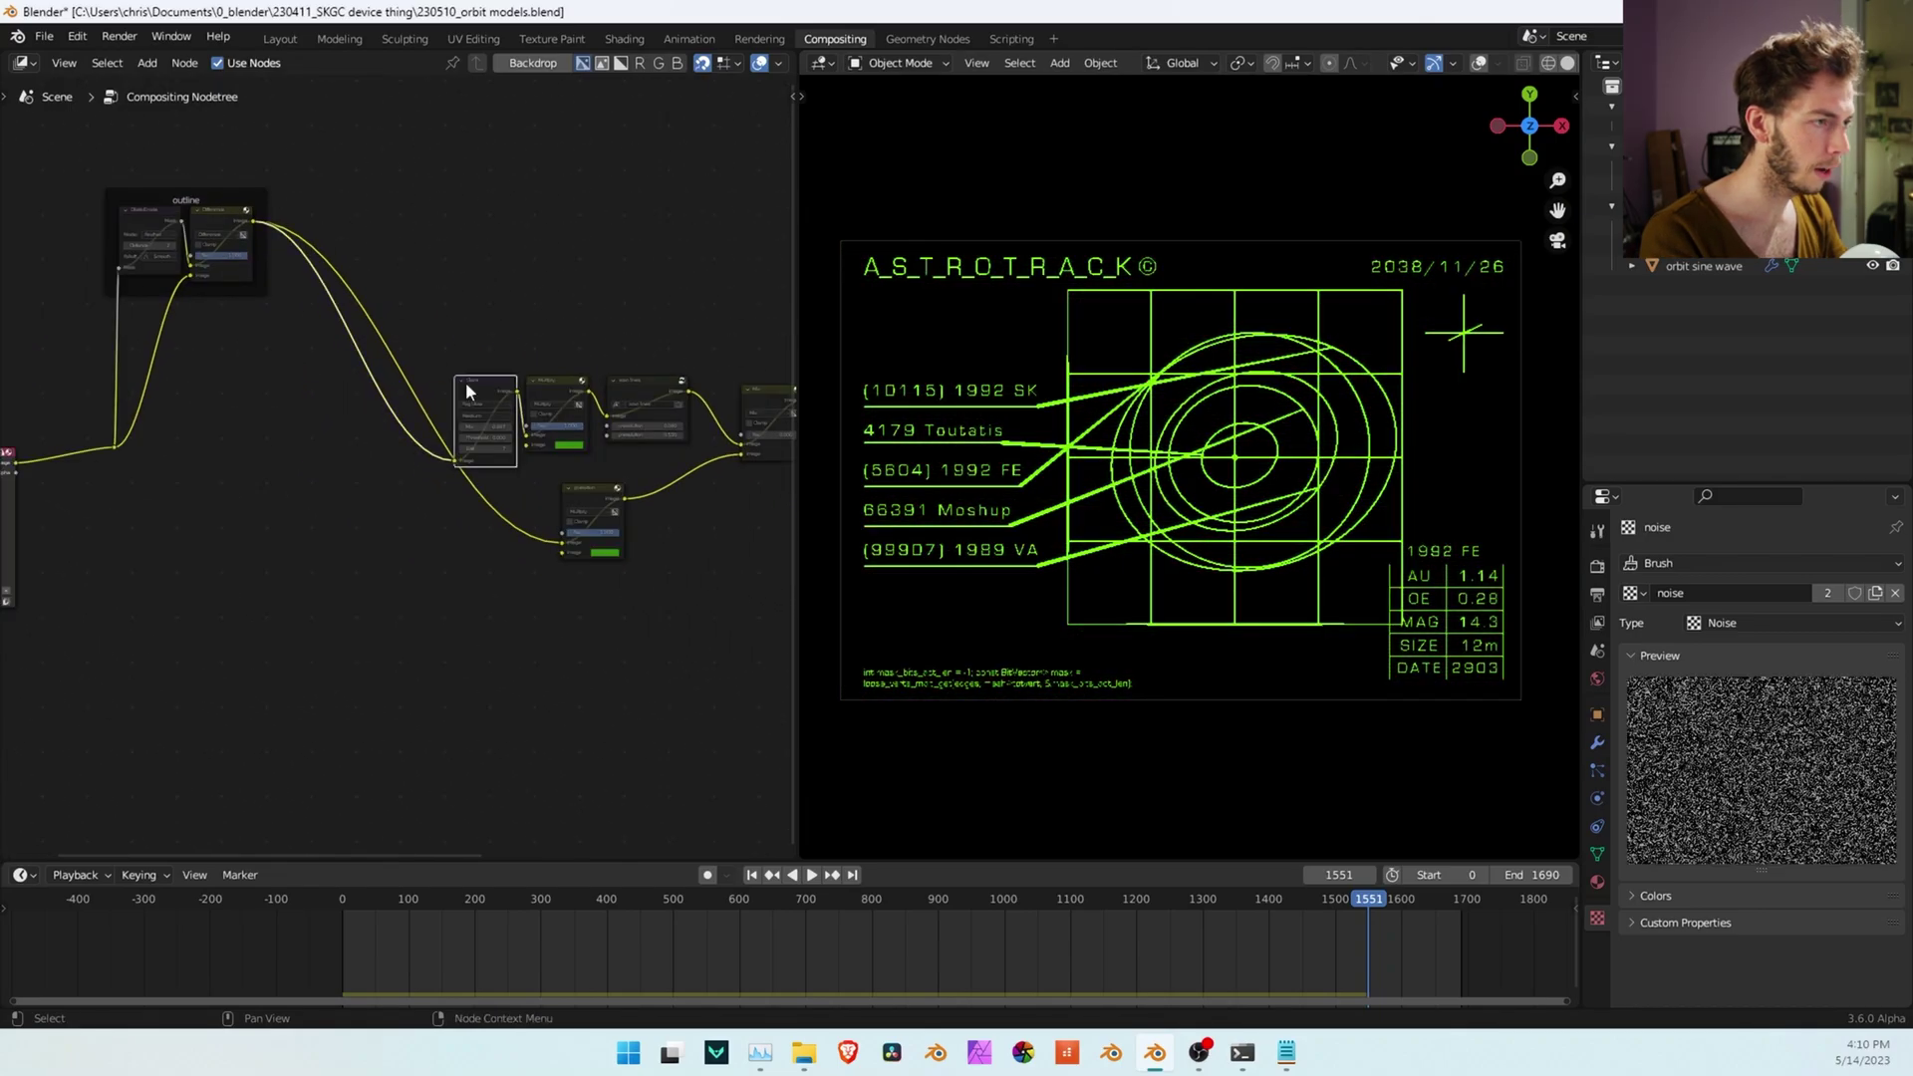
key("m")
scroll(566, 466, "up", 6)
scroll(566, 463, "up", 2)
middle_click_drag(457, 558, 428, 586)
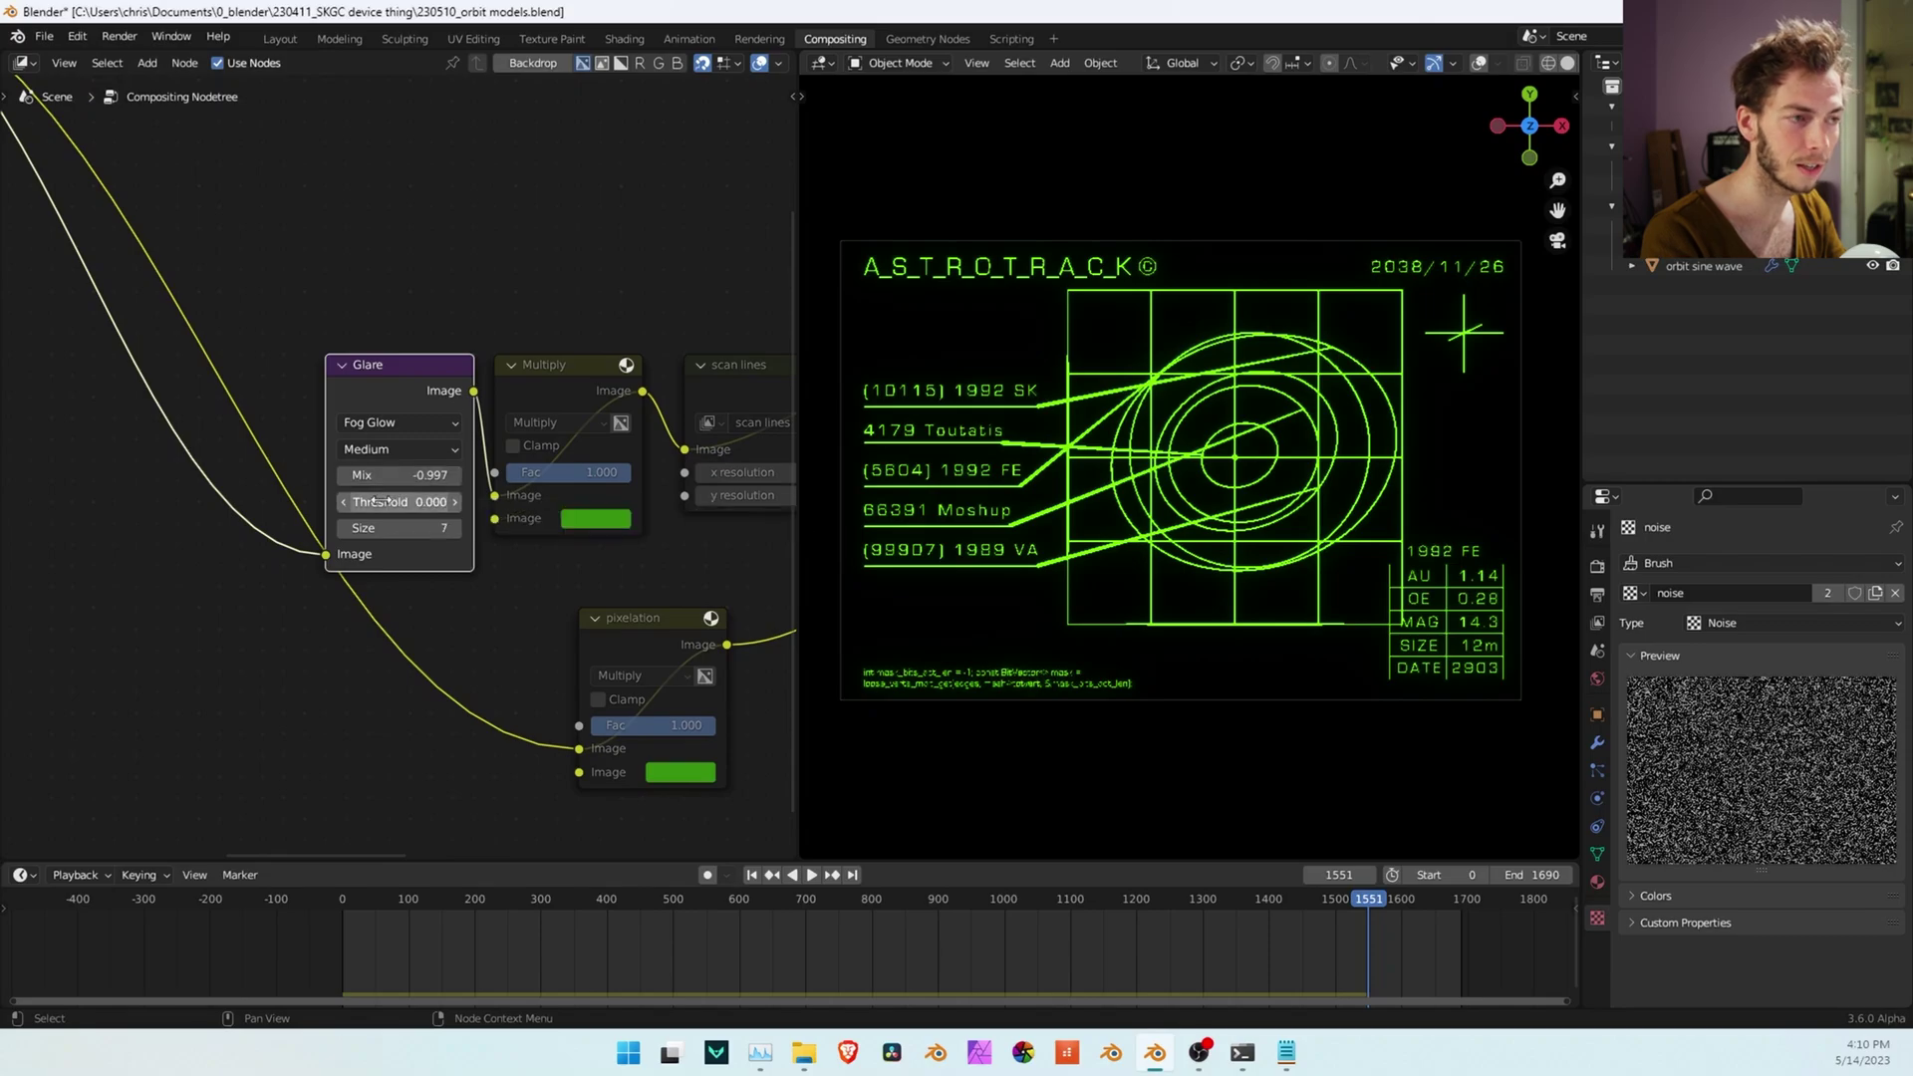
Unmute the Multiply node after the Glare node to tint the glow green
left_click(558, 391)
left_click(598, 525)
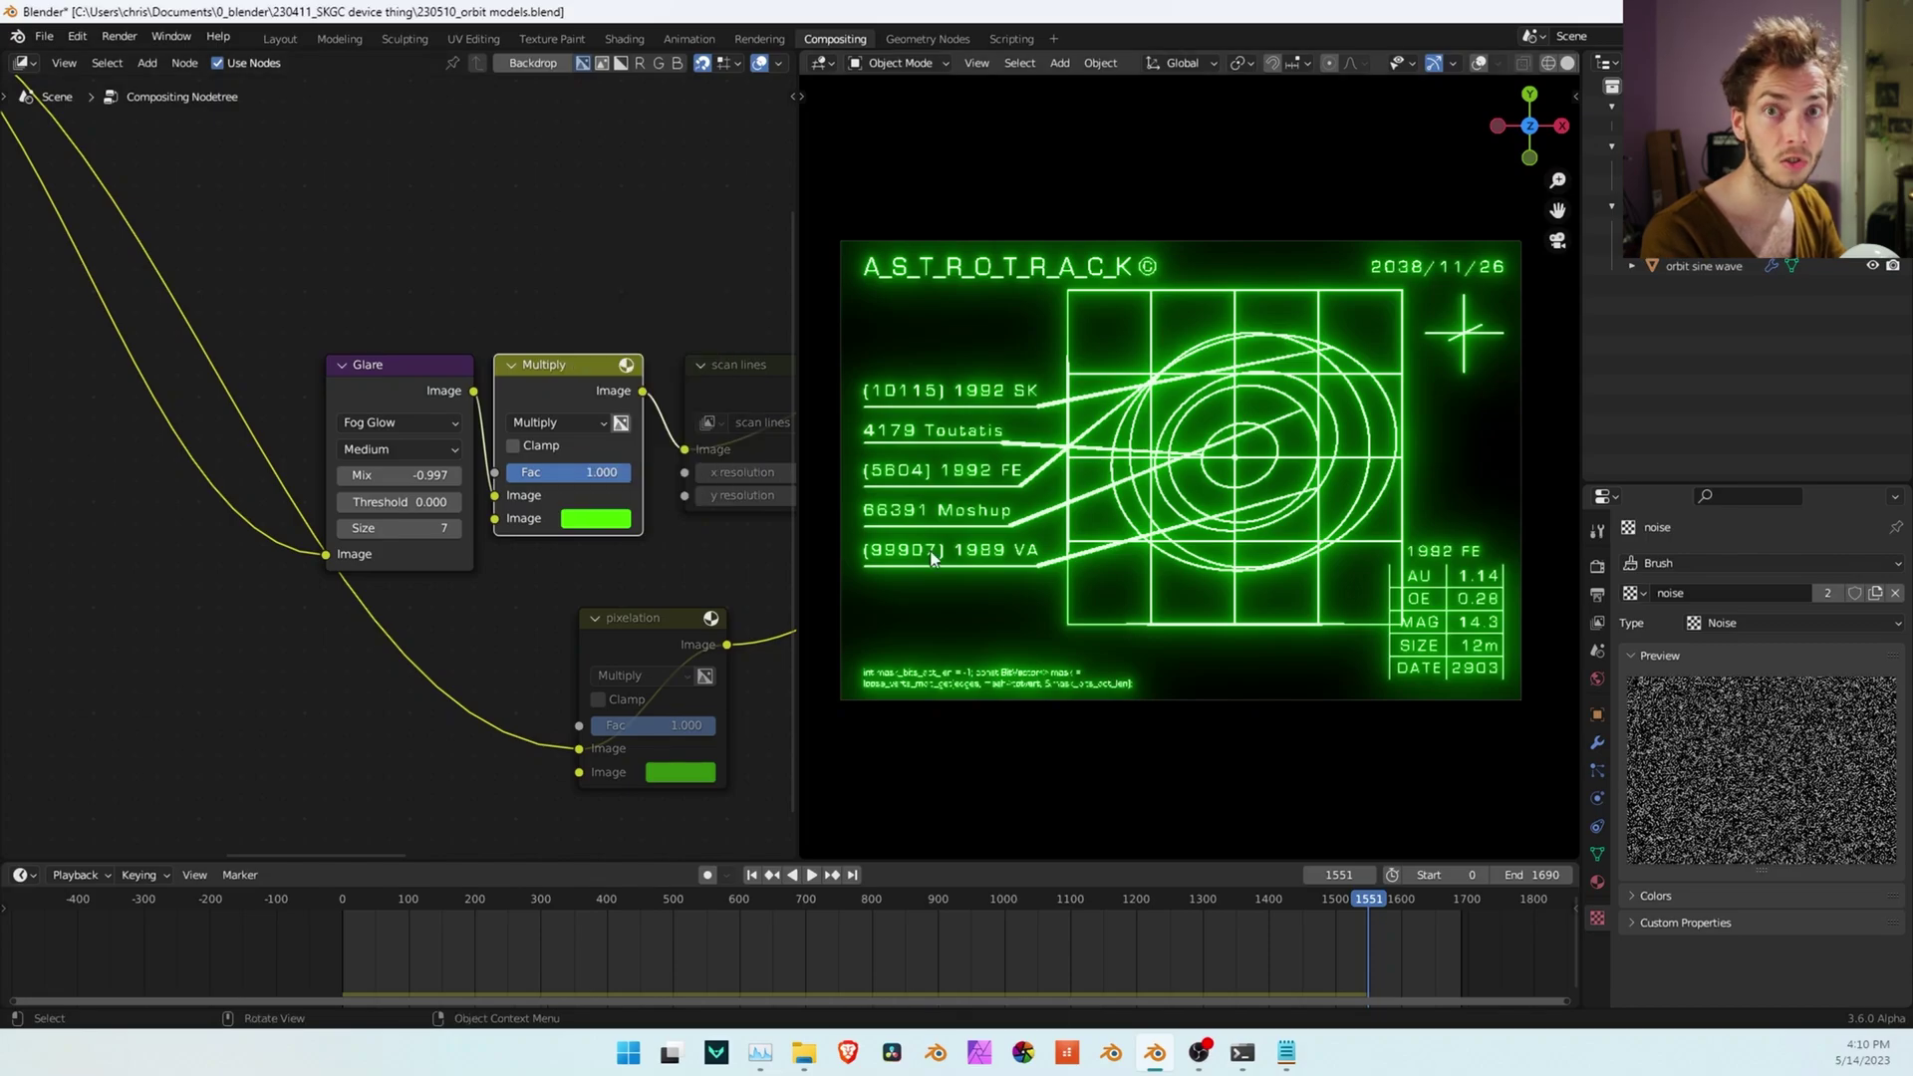
left_click(723, 559)
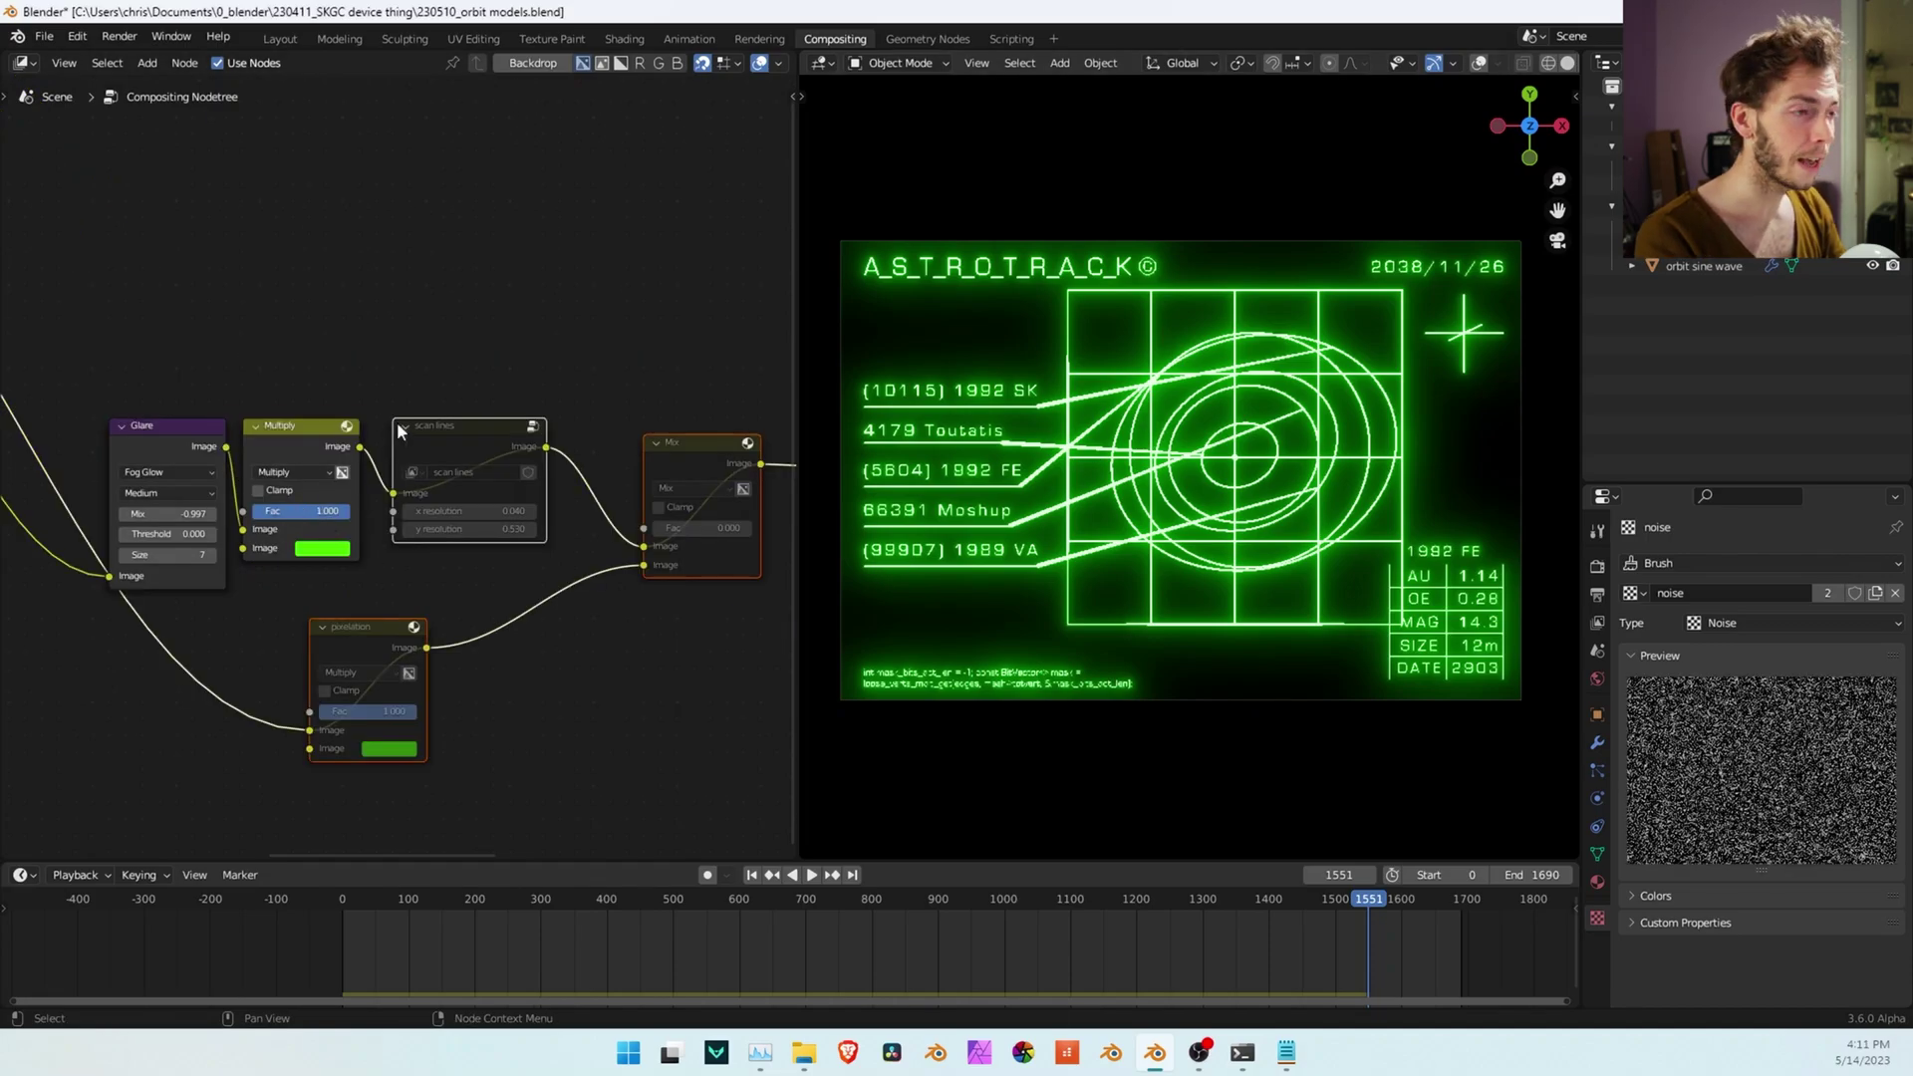
Unmute the scan lines, pixelation and Mix nodes together
left_click_drag(412, 380, 757, 840)
key("m")
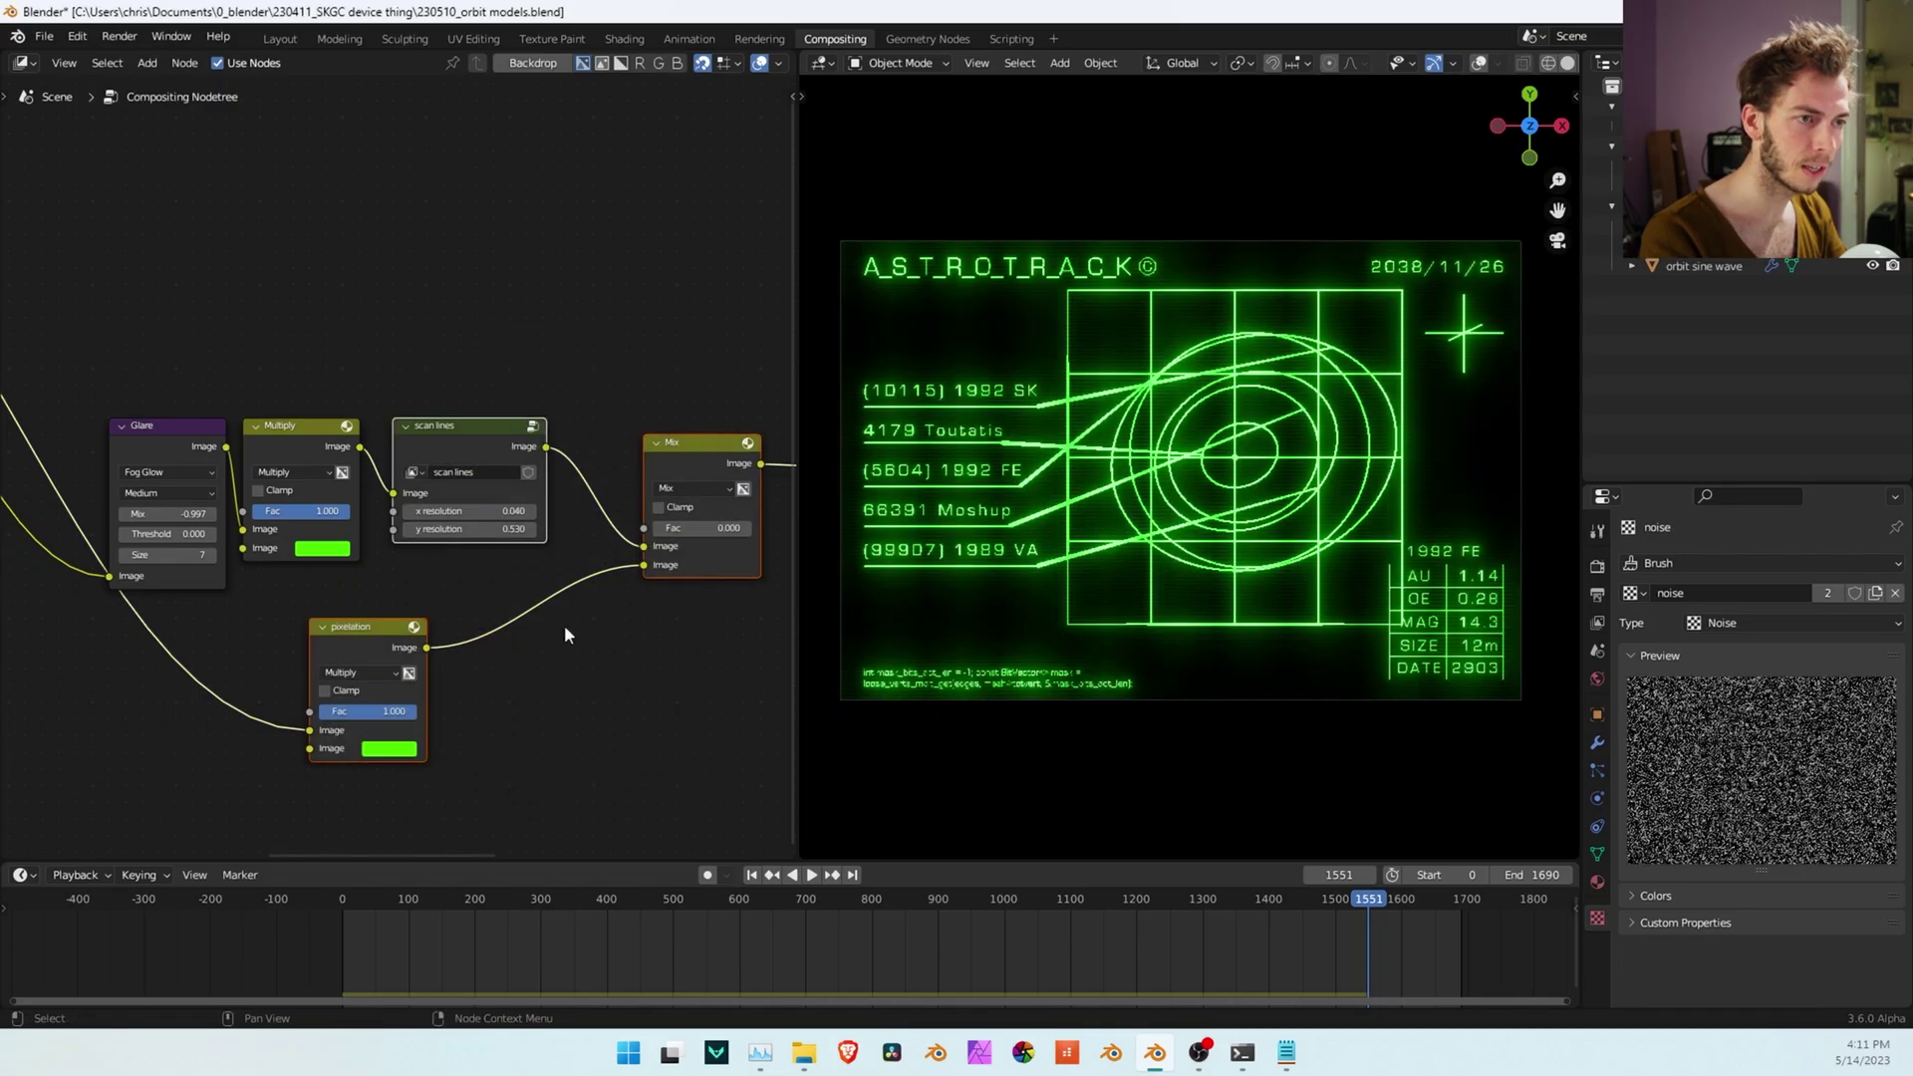
left_click(578, 653)
Toggle the pixelation node's mute state and compare its effect on the orbit display up close, leaving the node active
left_click(324, 627)
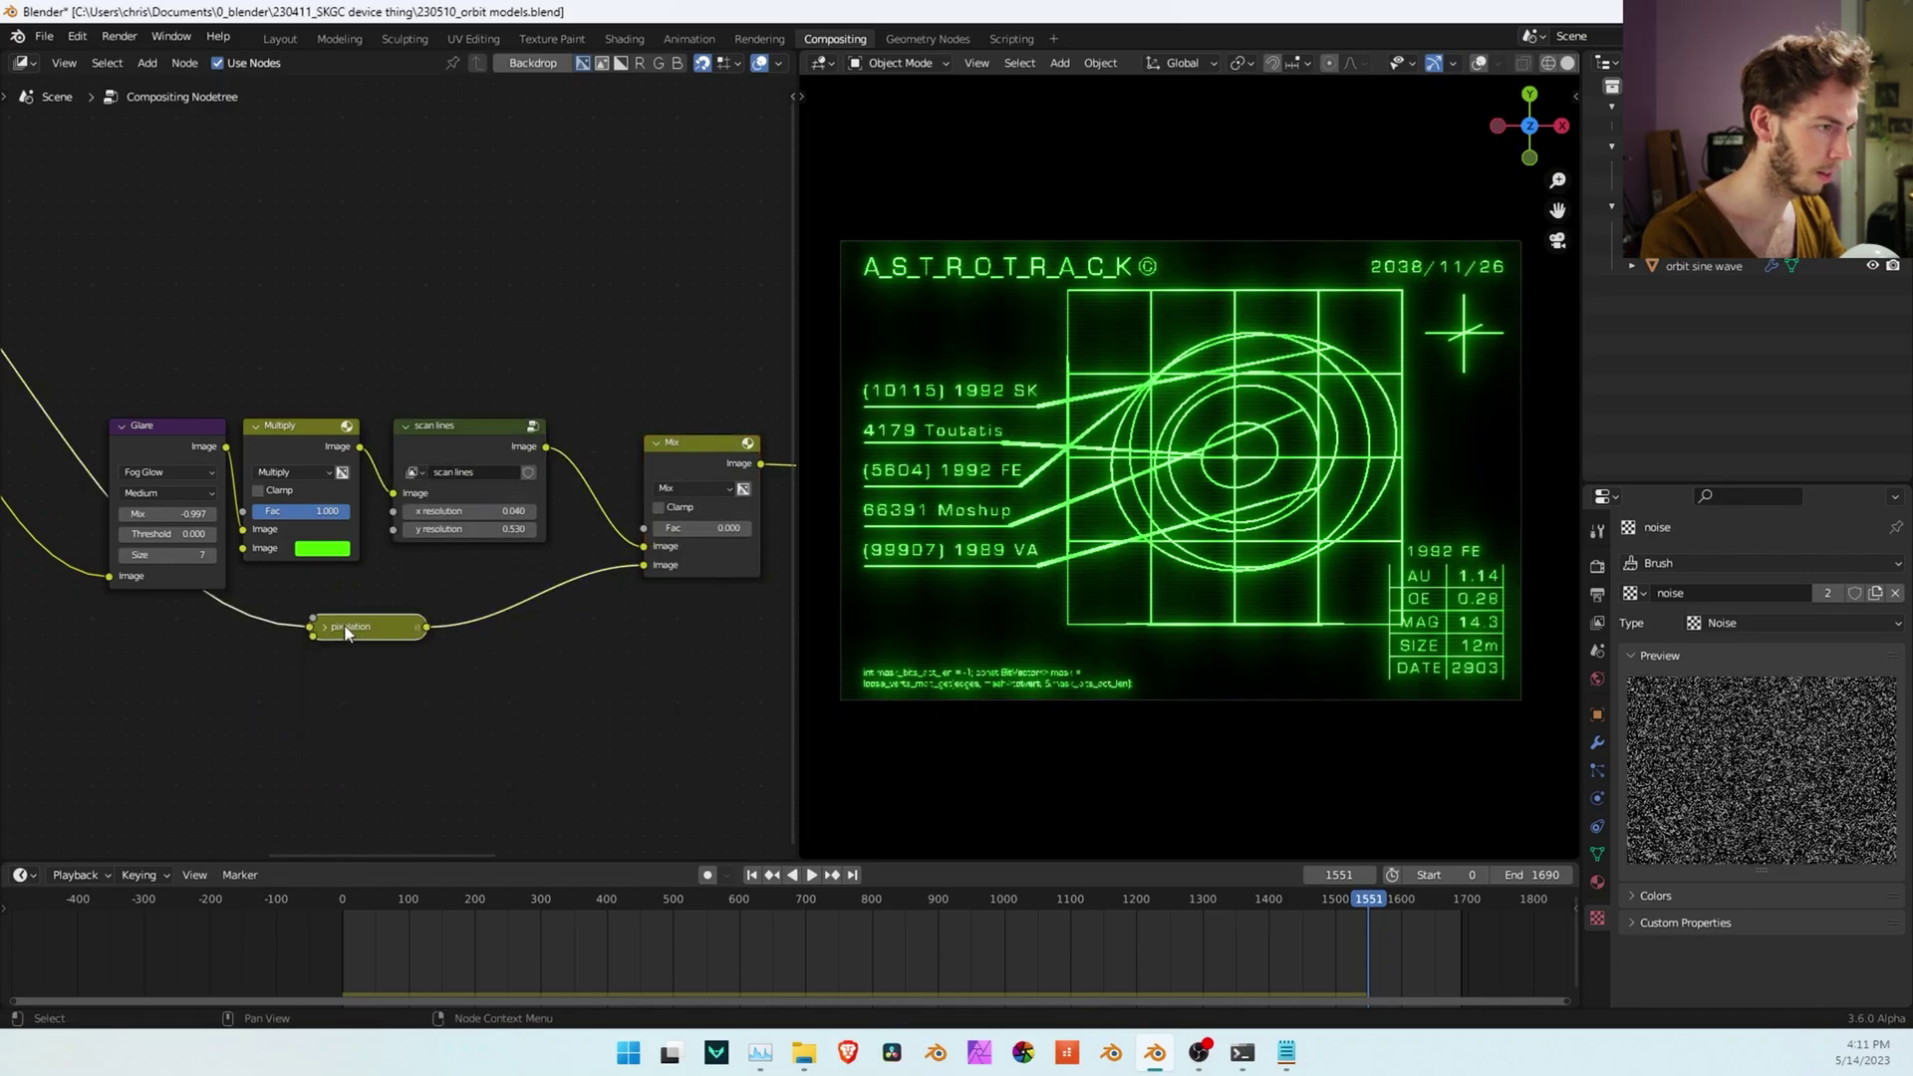
left_click(323, 627)
key("m")
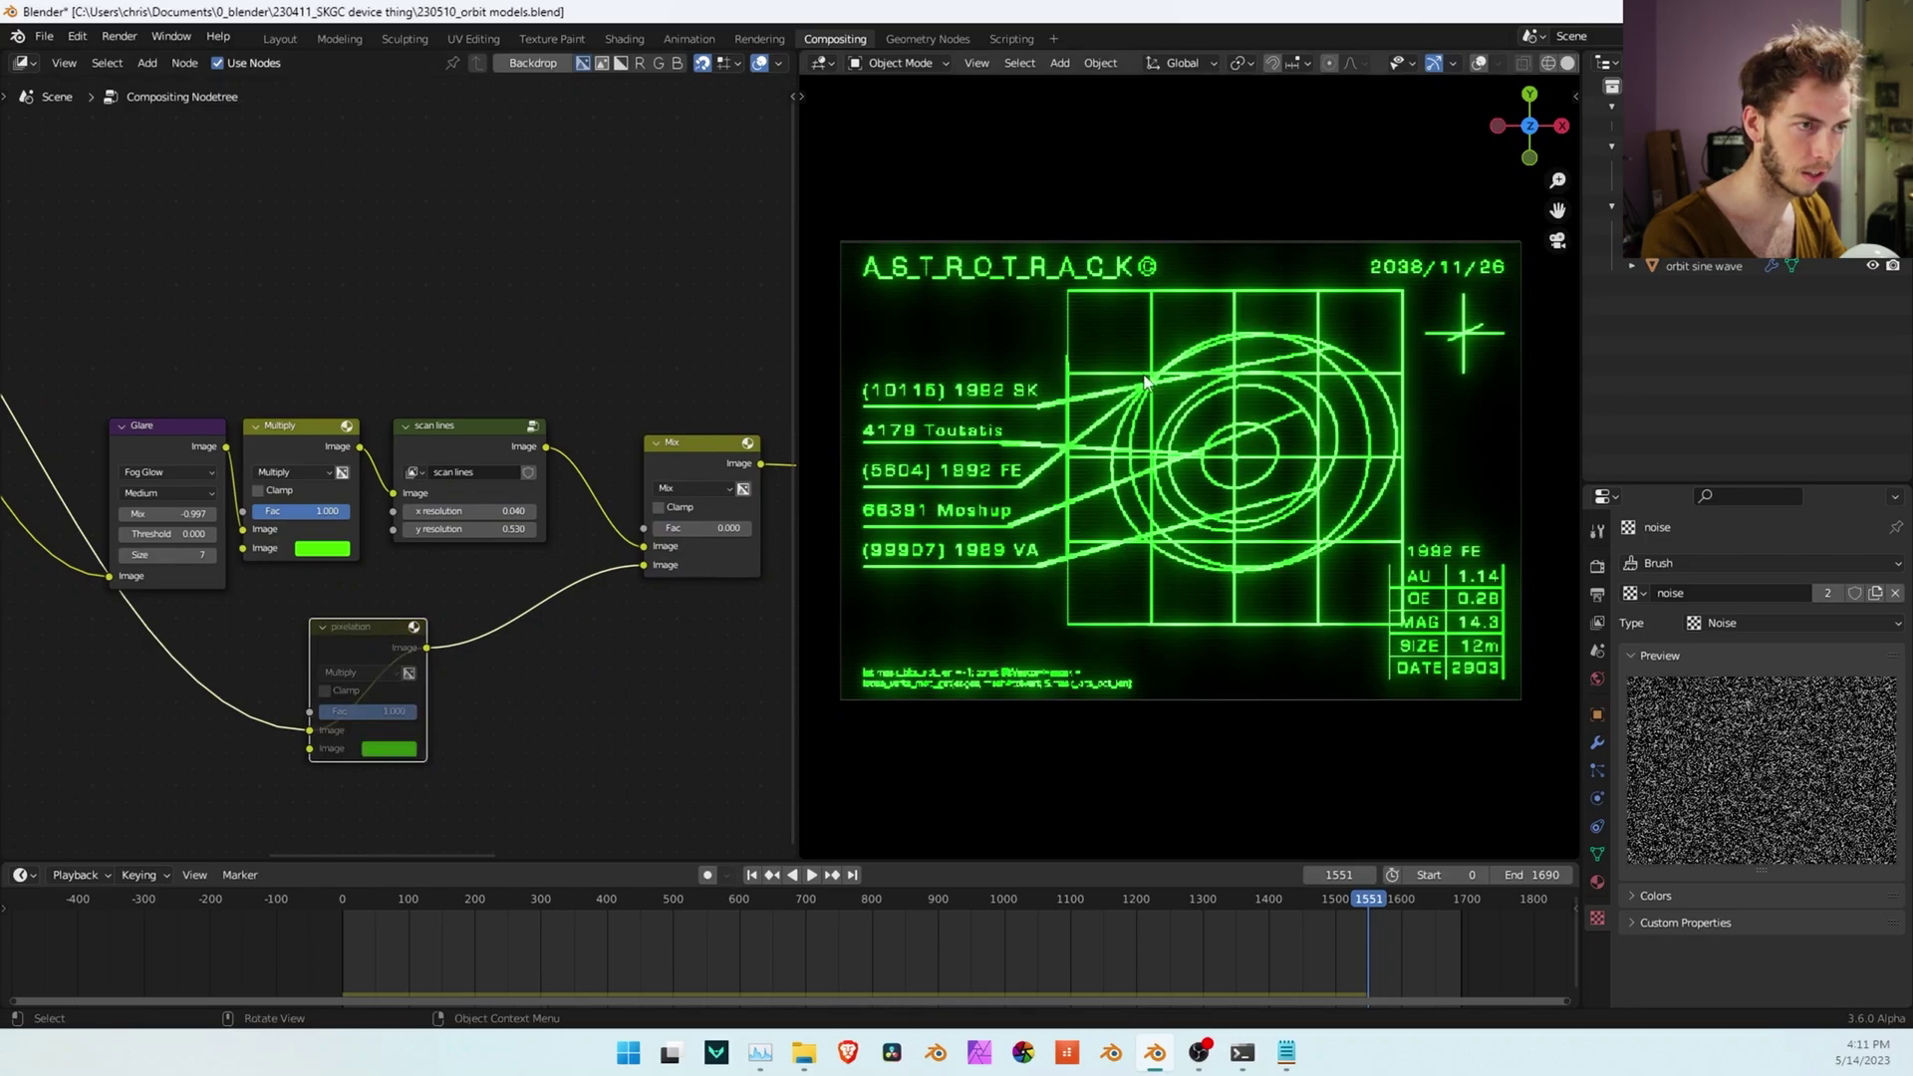
scroll(1116, 419, "up", 5)
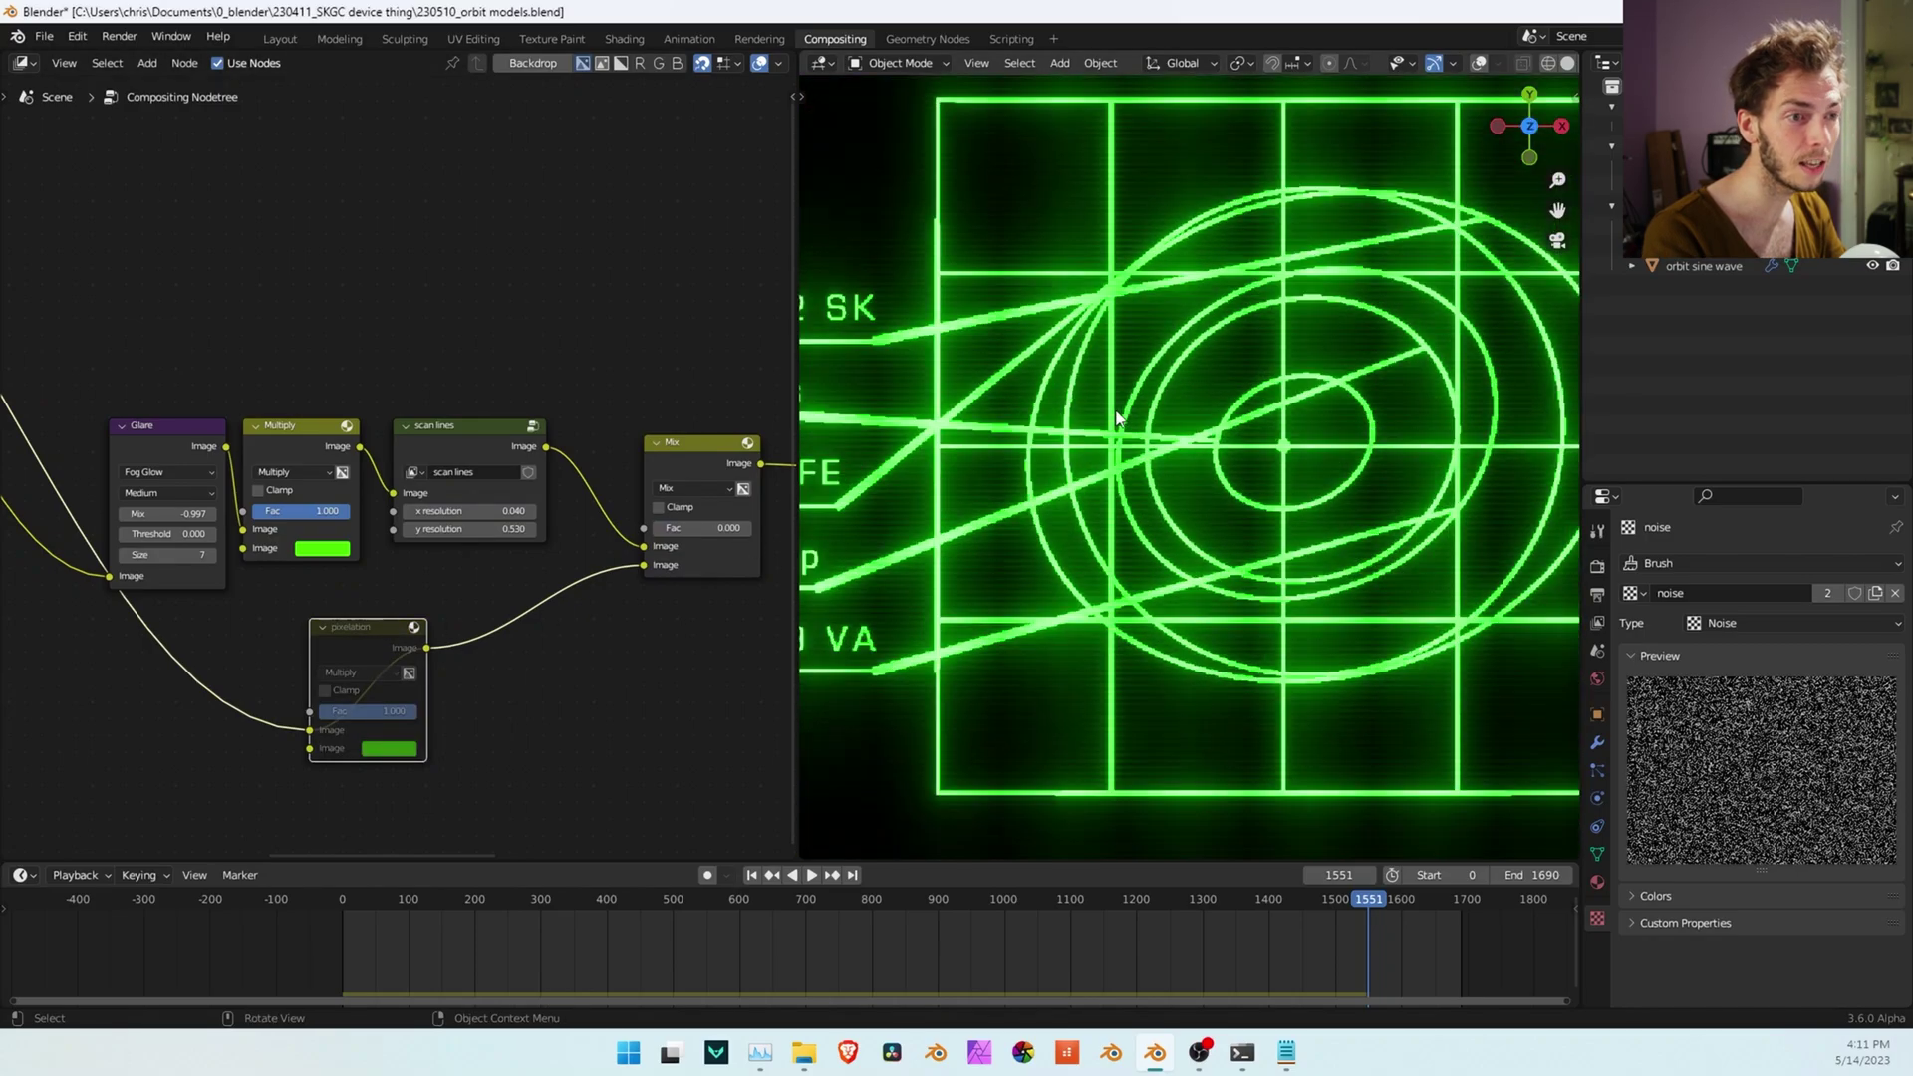
scroll(1217, 355, "down", 3)
scroll(1156, 347, "up", 3)
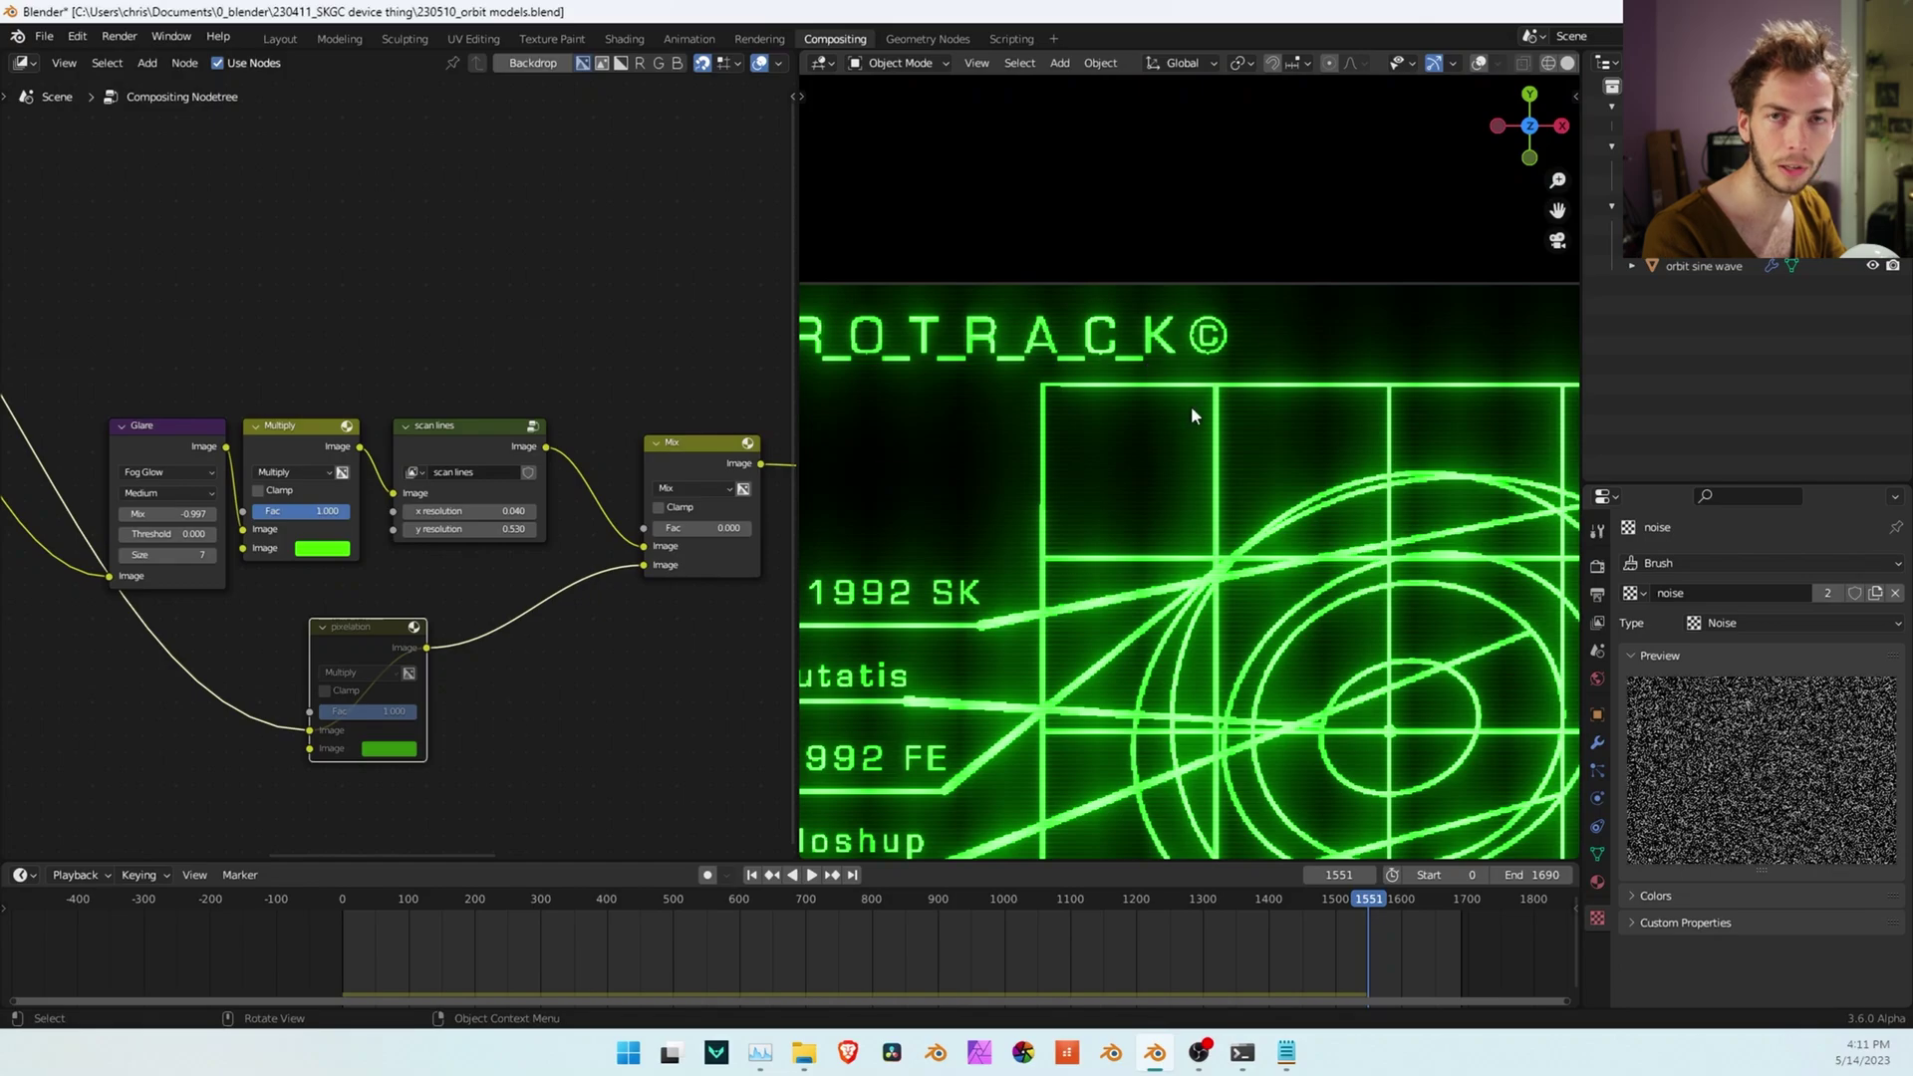
scroll(1110, 464, "down", 2)
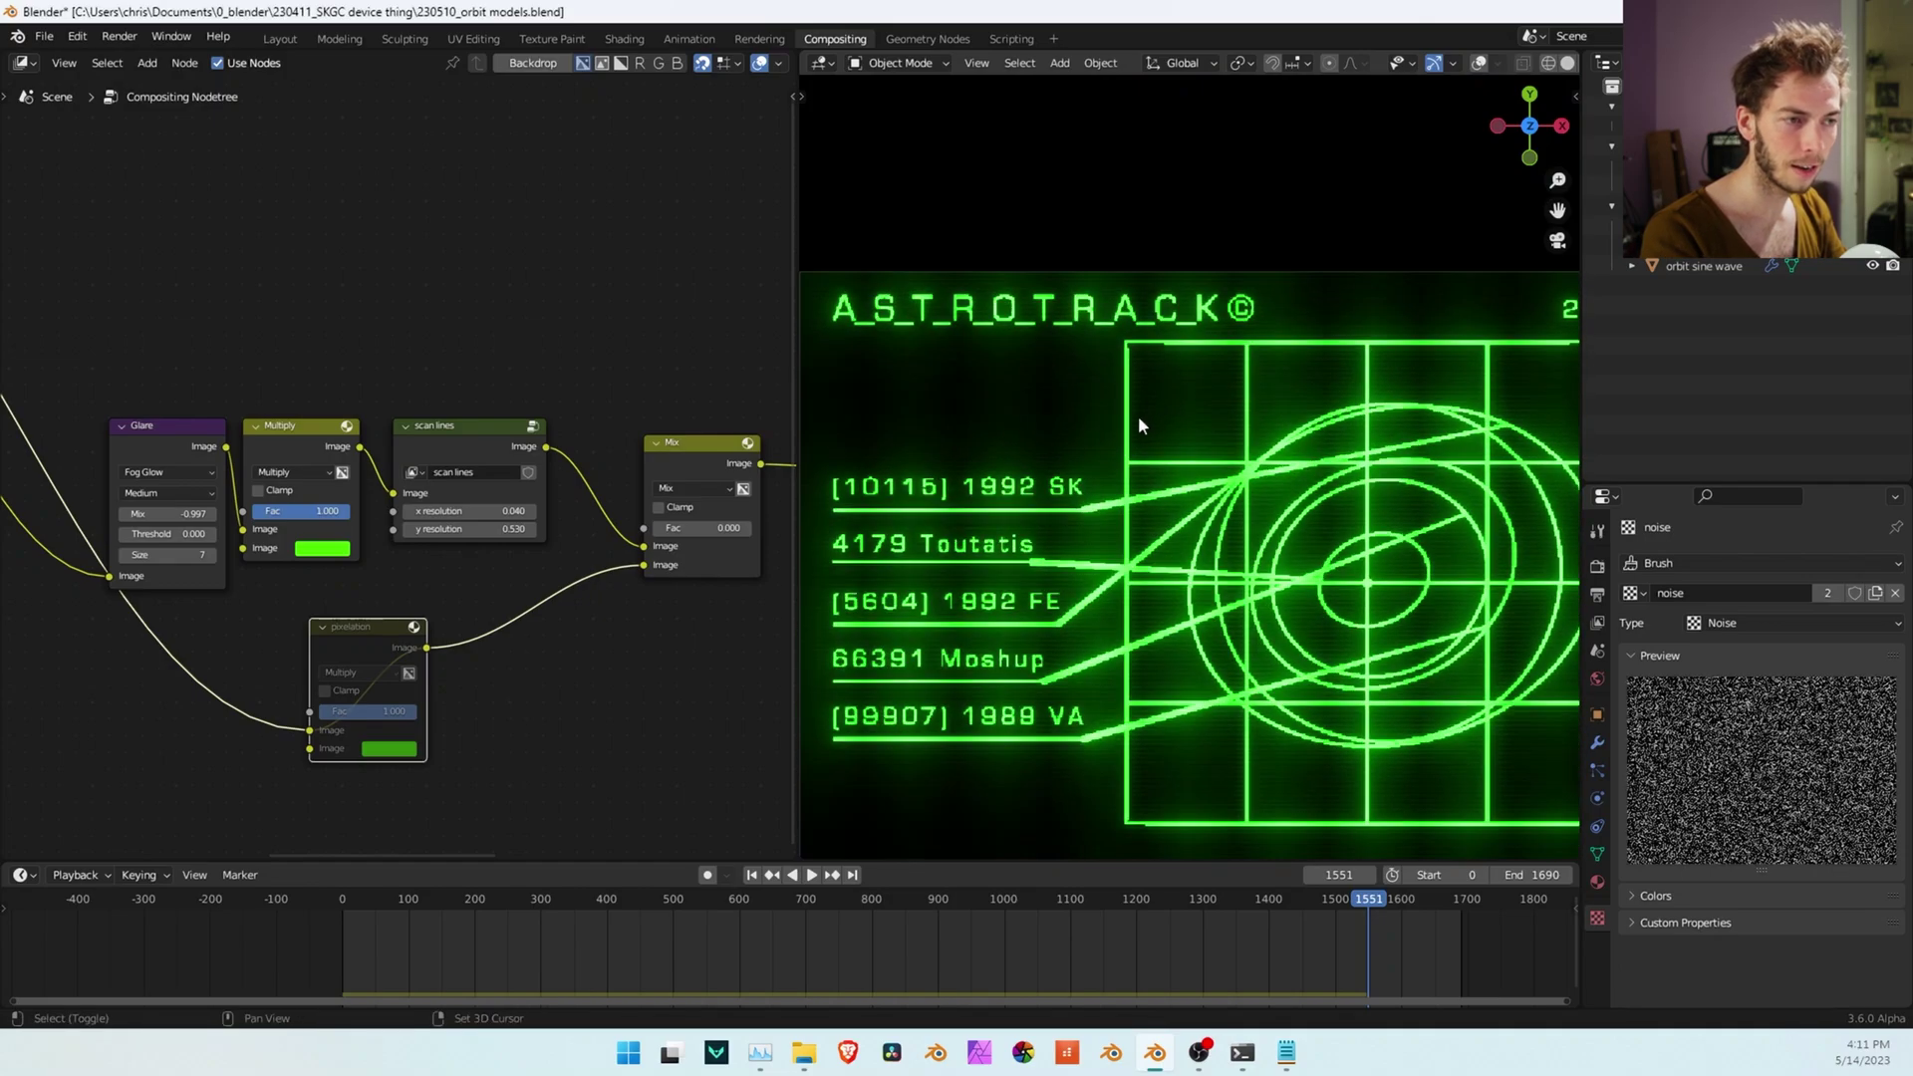
scroll(1128, 429, "up", 2)
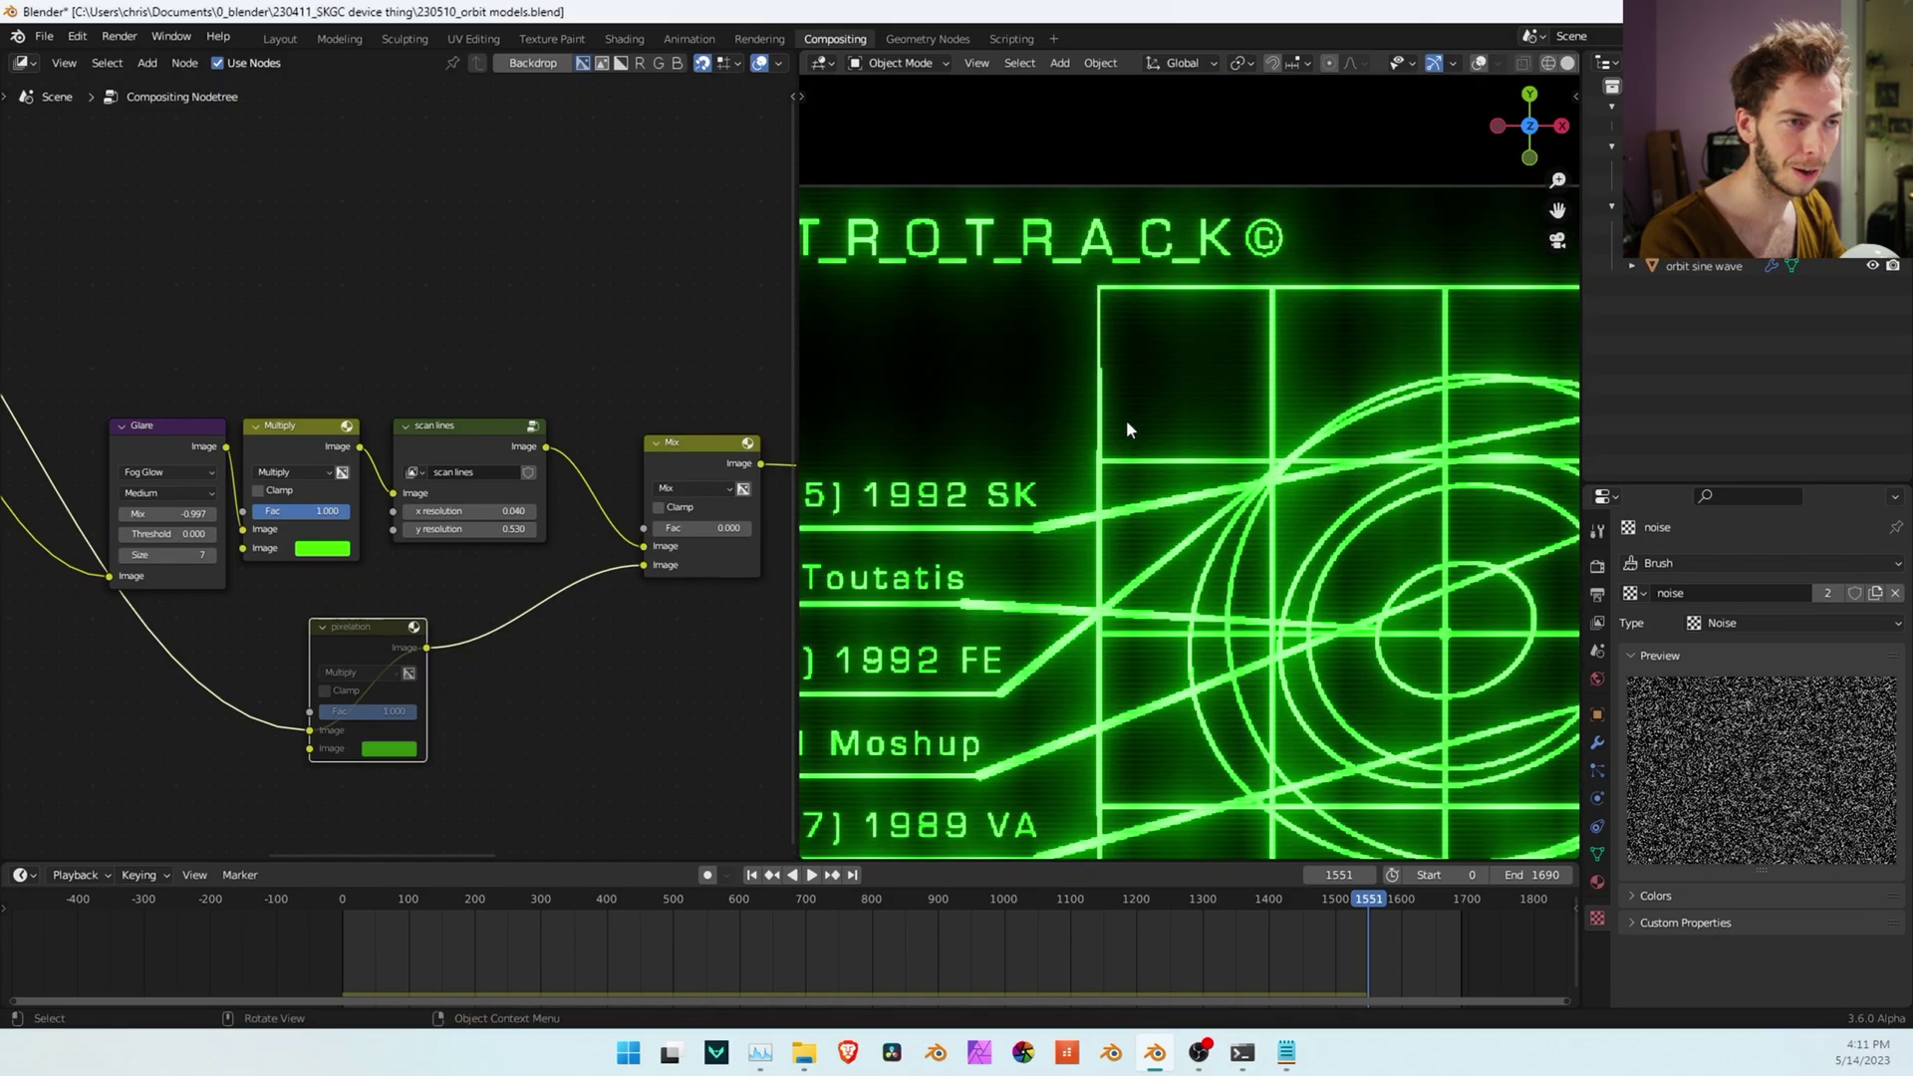
key("m")
key("m")
key("m")
scroll(488, 610, "down", 1)
Open the scan lines node group and inspect its gradient Texture node
left_click(446, 510)
key("Tab")
scroll(405, 508, "up", 3)
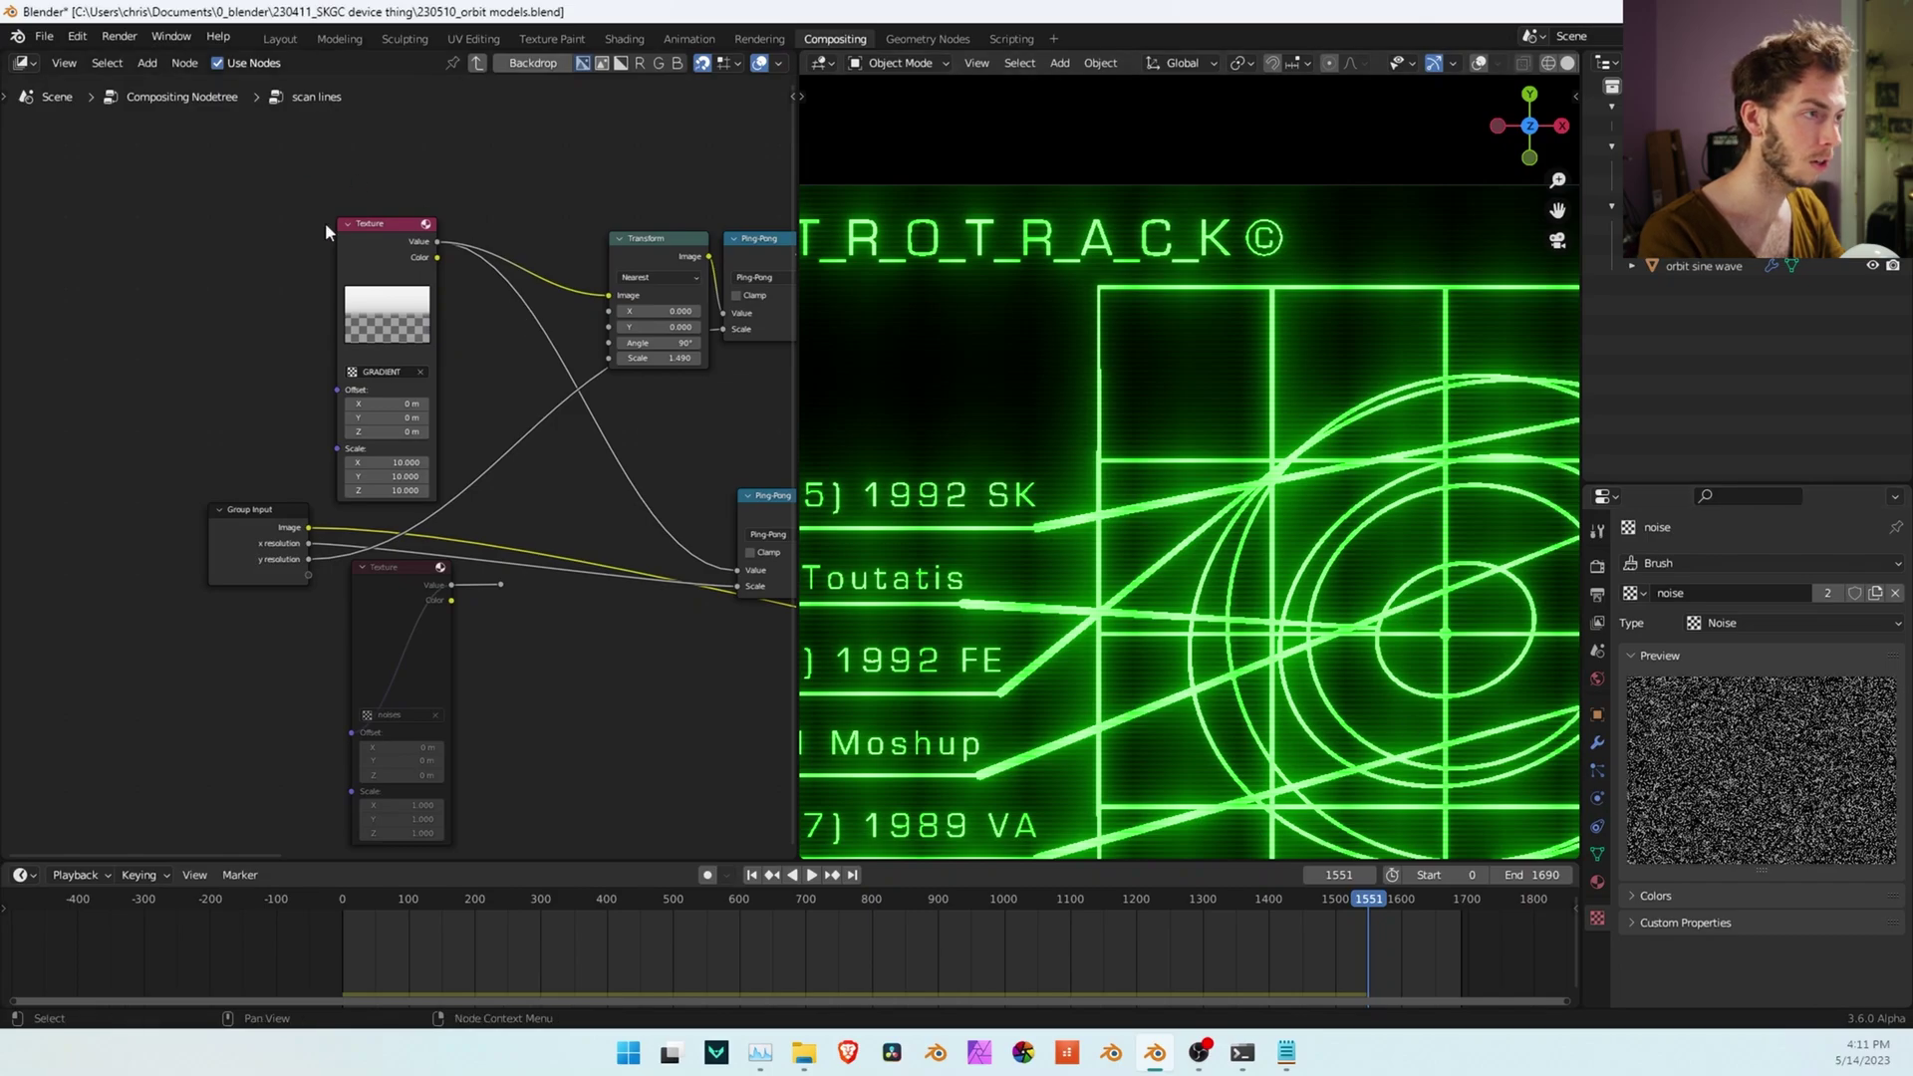
left_click(351, 223)
key("g")
right_click(379, 159)
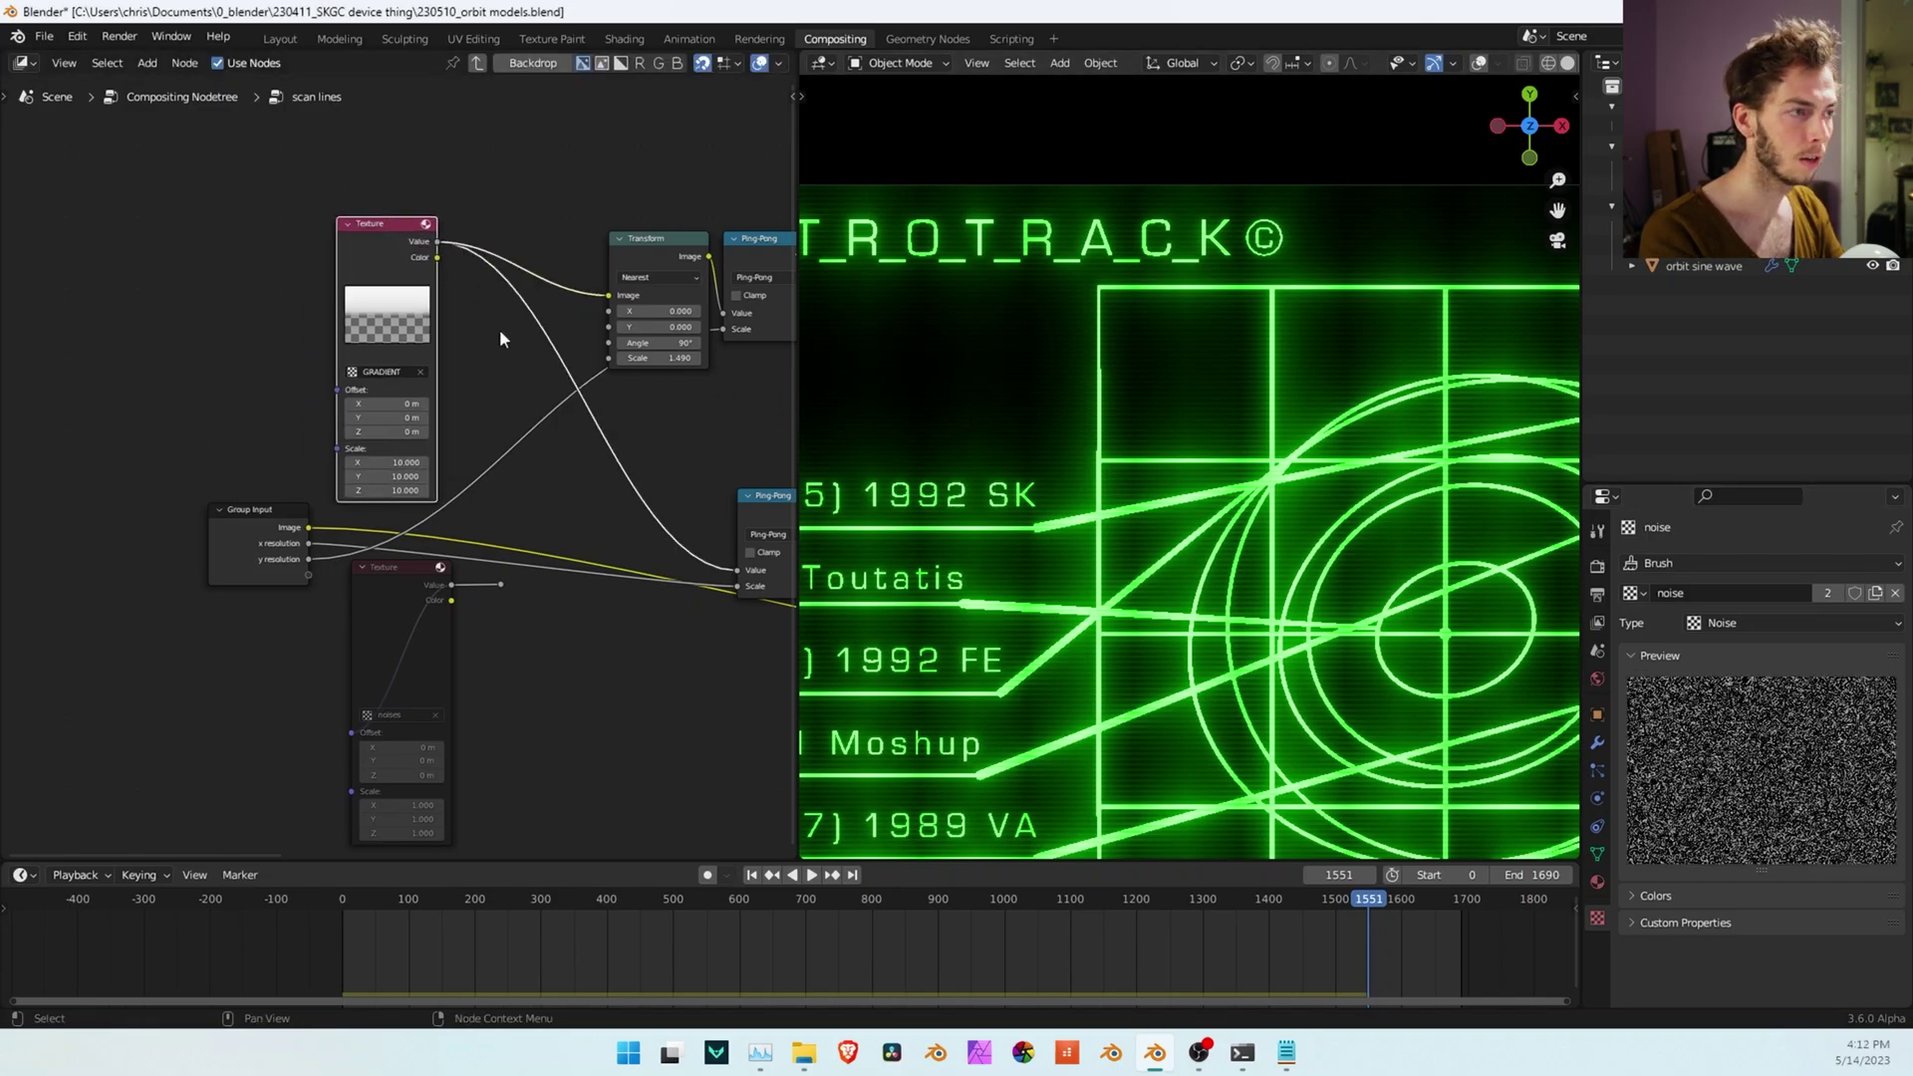
Show the GRADIENT texture in the texture properties to view its Blend type
scroll(494, 335, "down", 3)
middle_click_drag(621, 354, 411, 353)
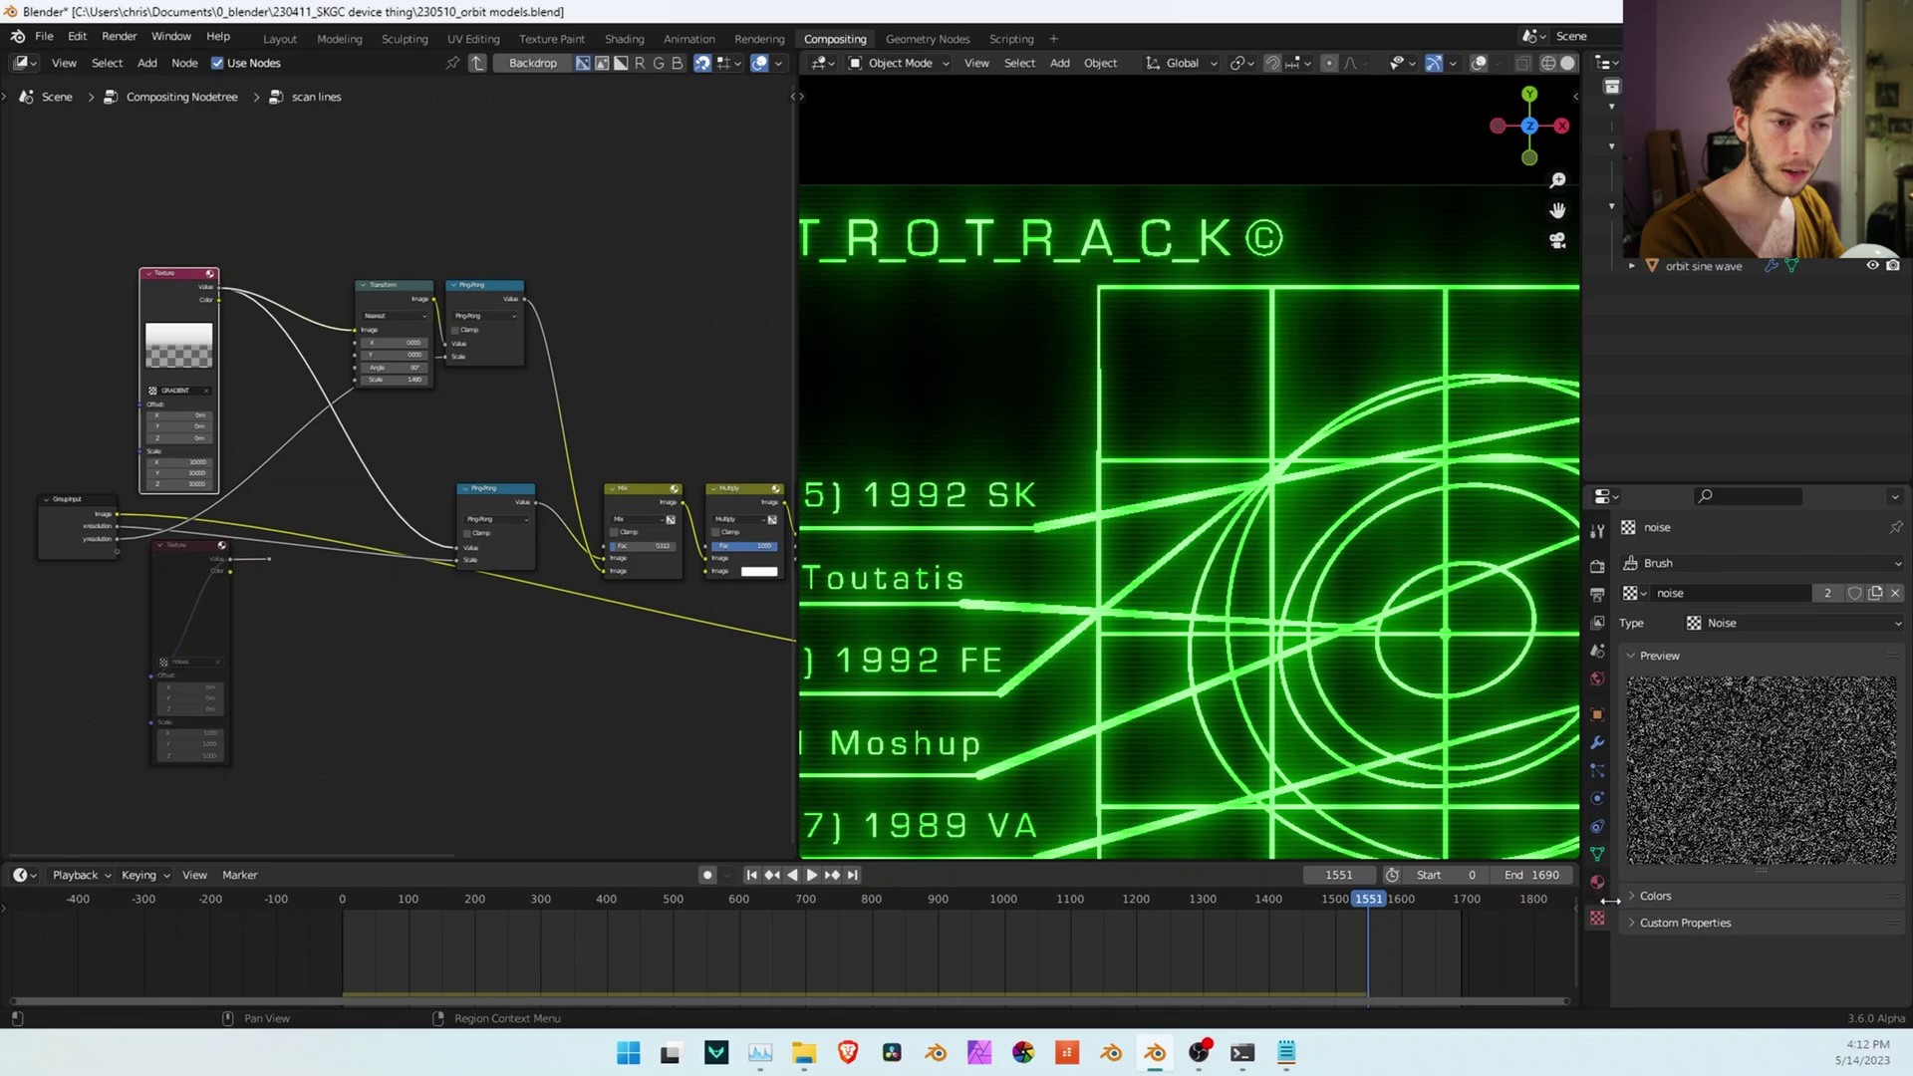
left_click(1631, 595)
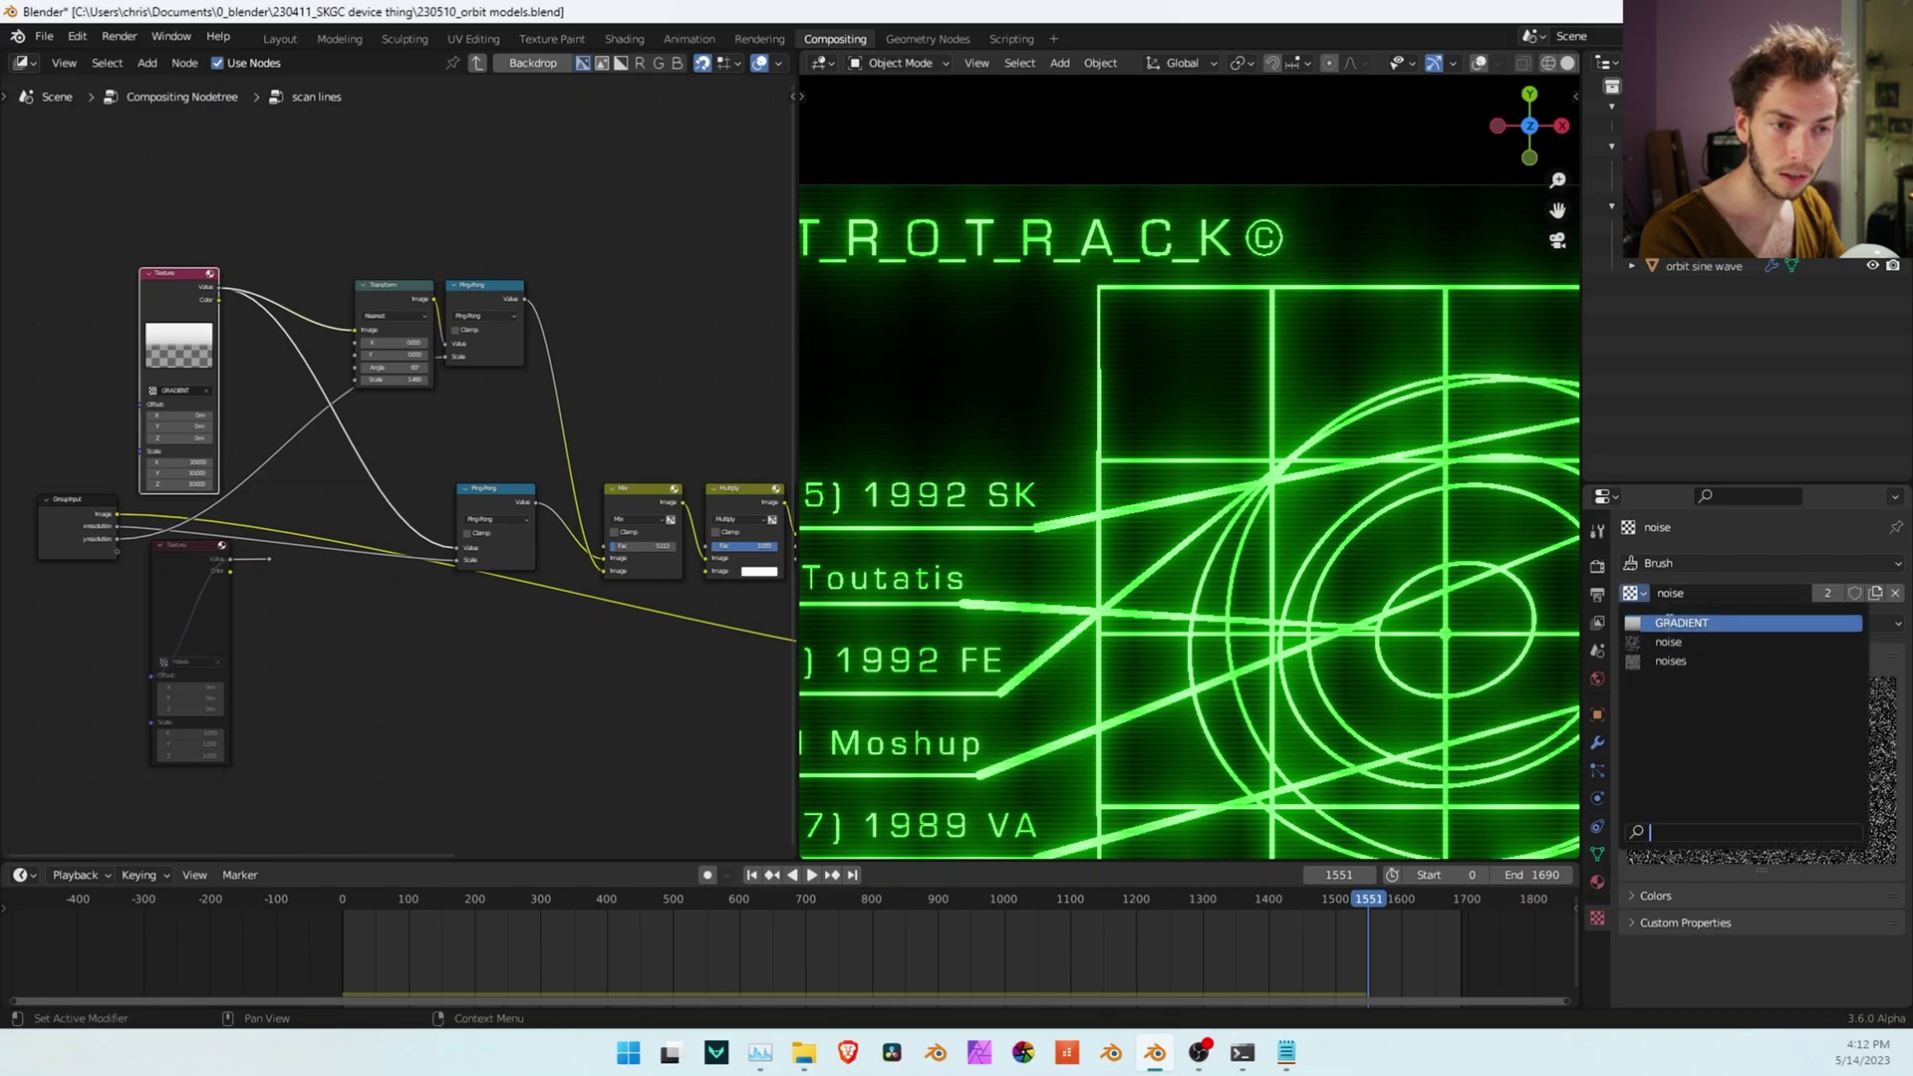
left_click(1668, 620)
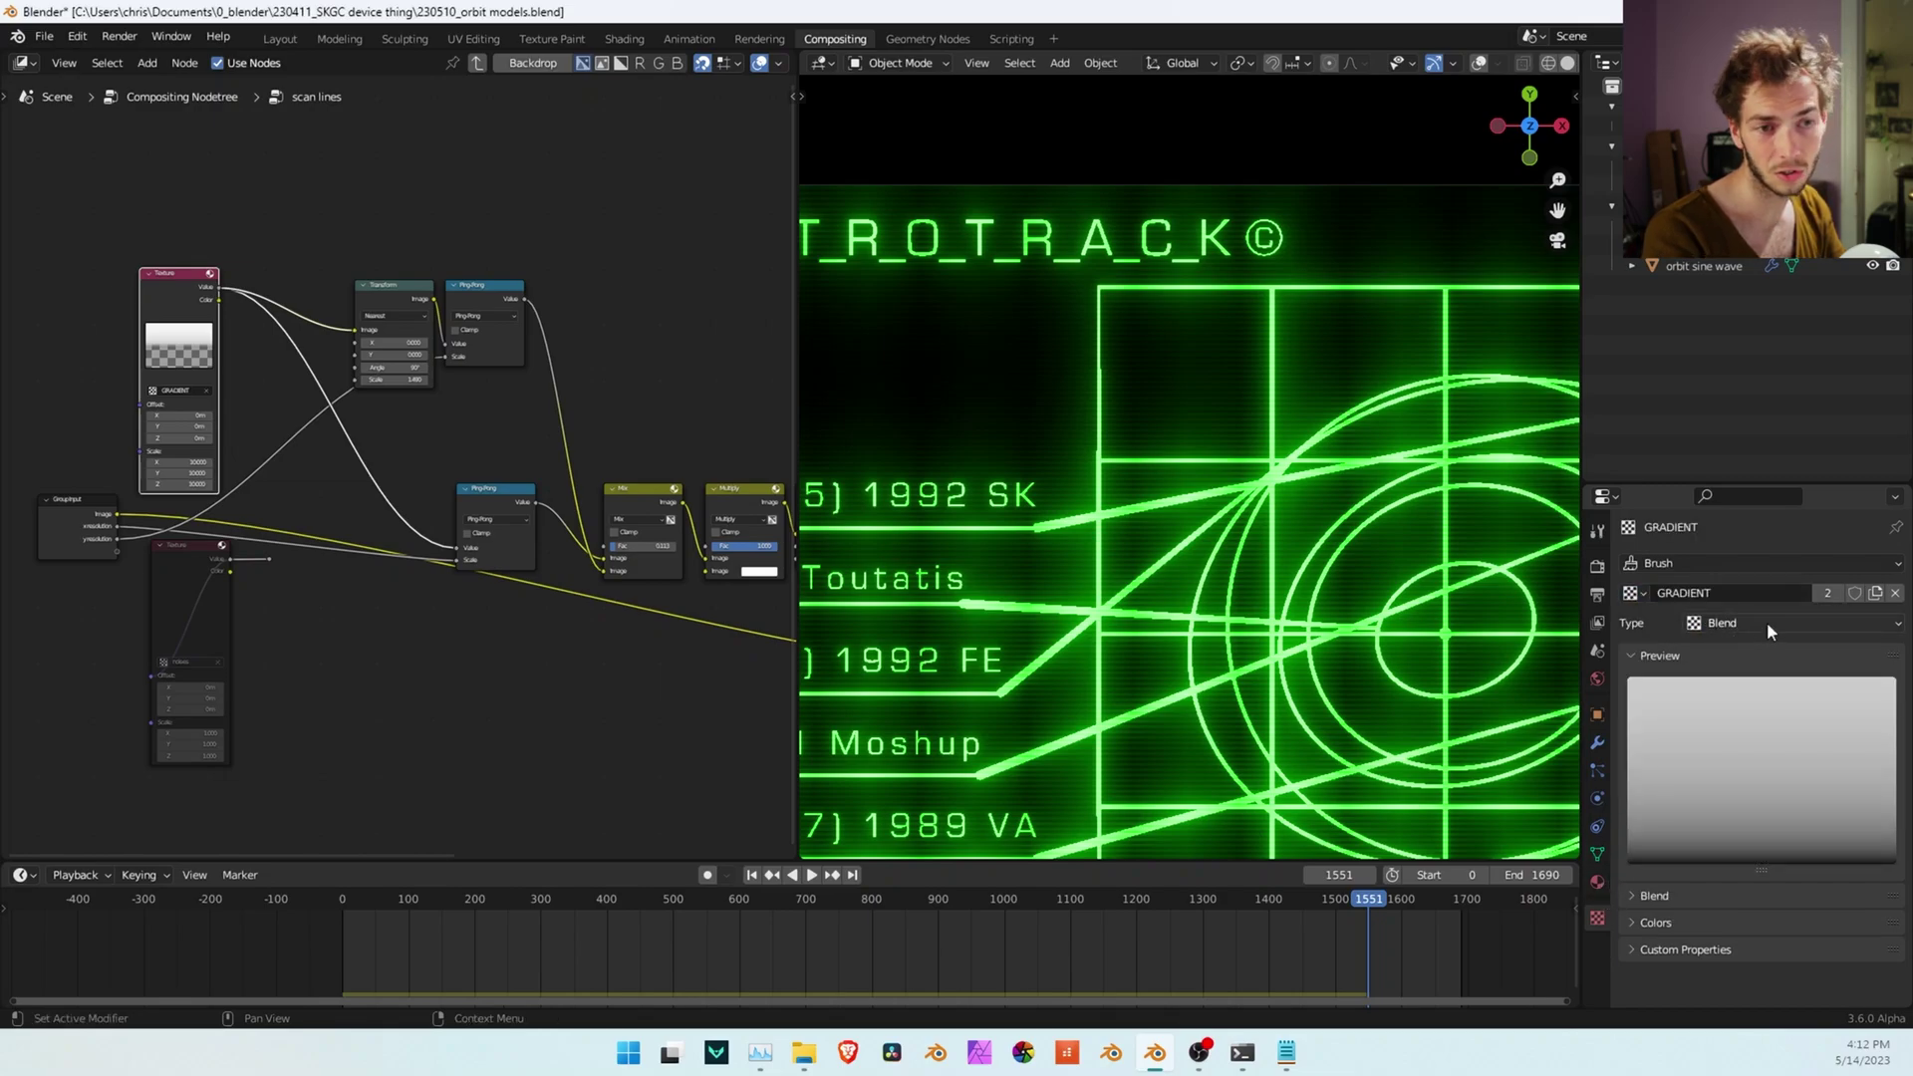
Try adding a new Texture node beside the gradient Texture node in the scan lines group
middle_click_drag(84, 219, 552, 333)
key("shift+a")
left_click(553, 334)
type("tex")
key("Return")
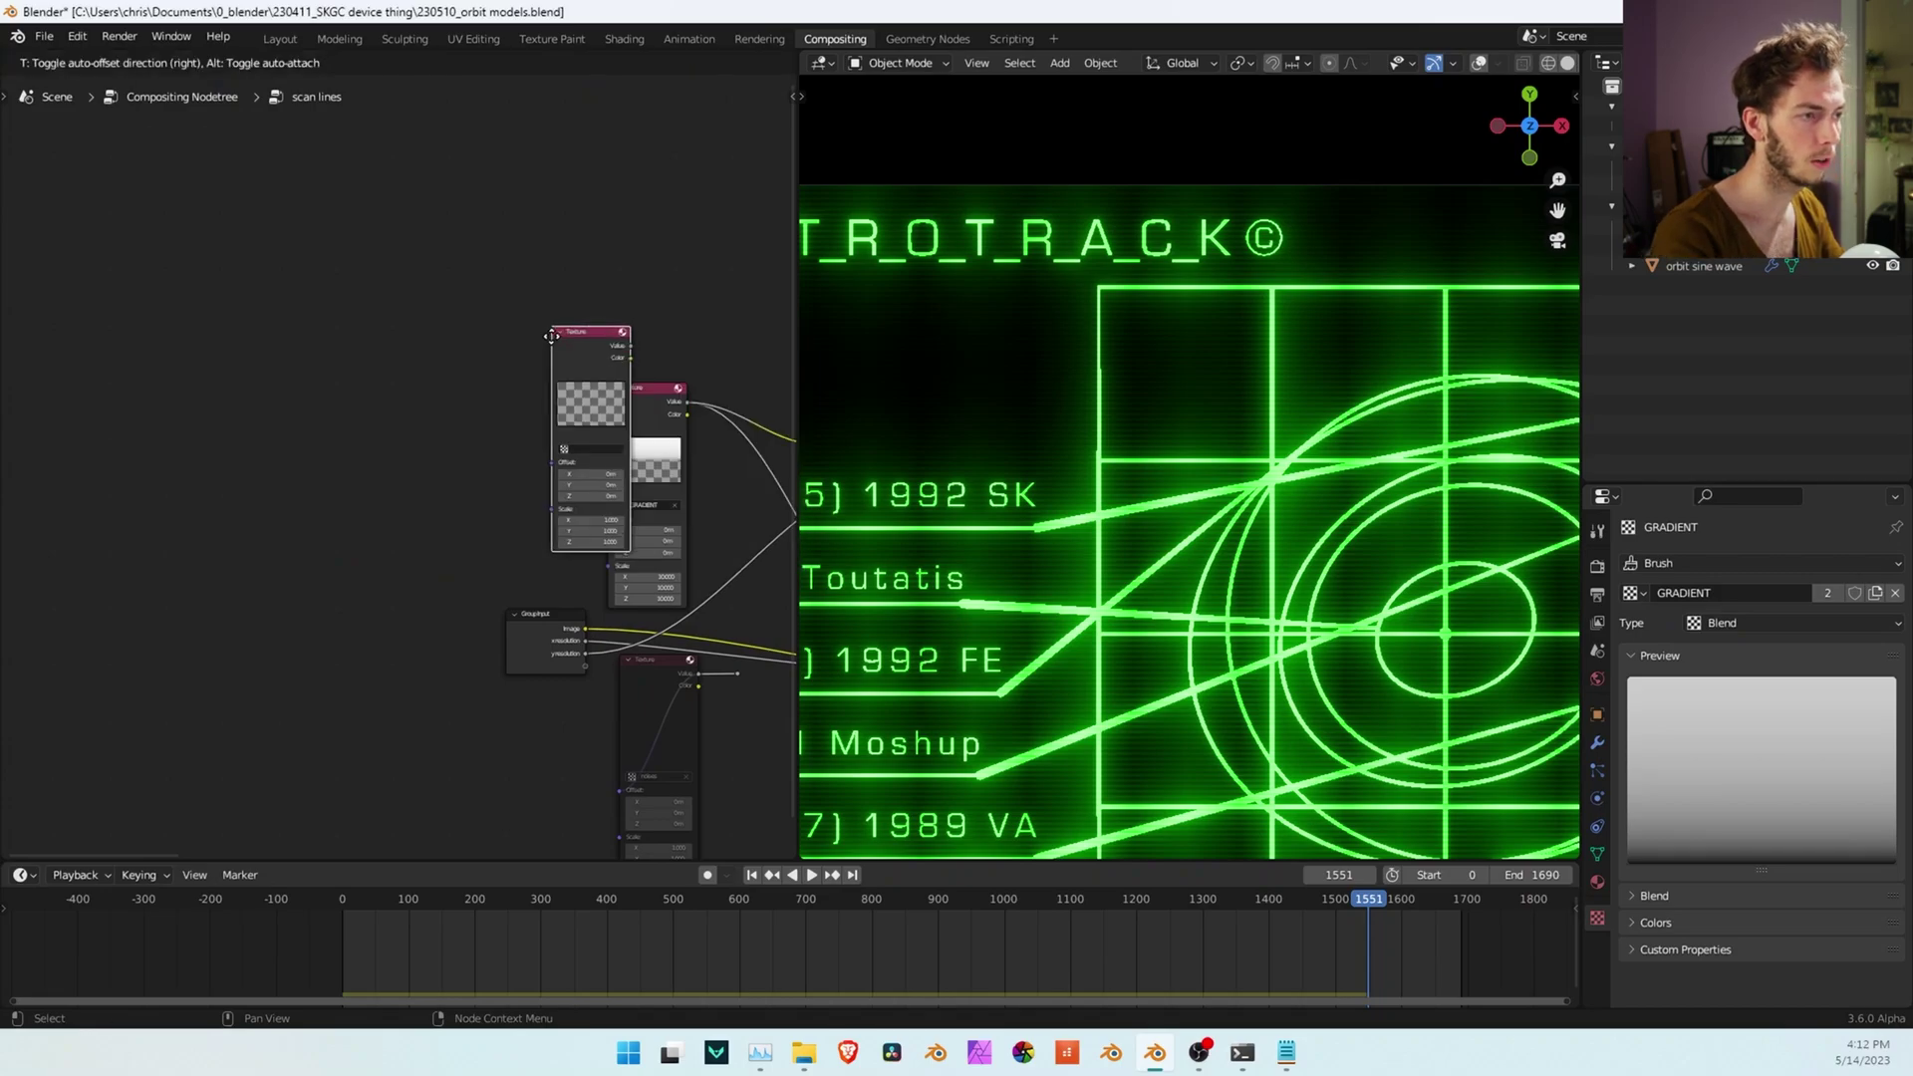
left_click(471, 334)
middle_click_drag(492, 523, 408, 555)
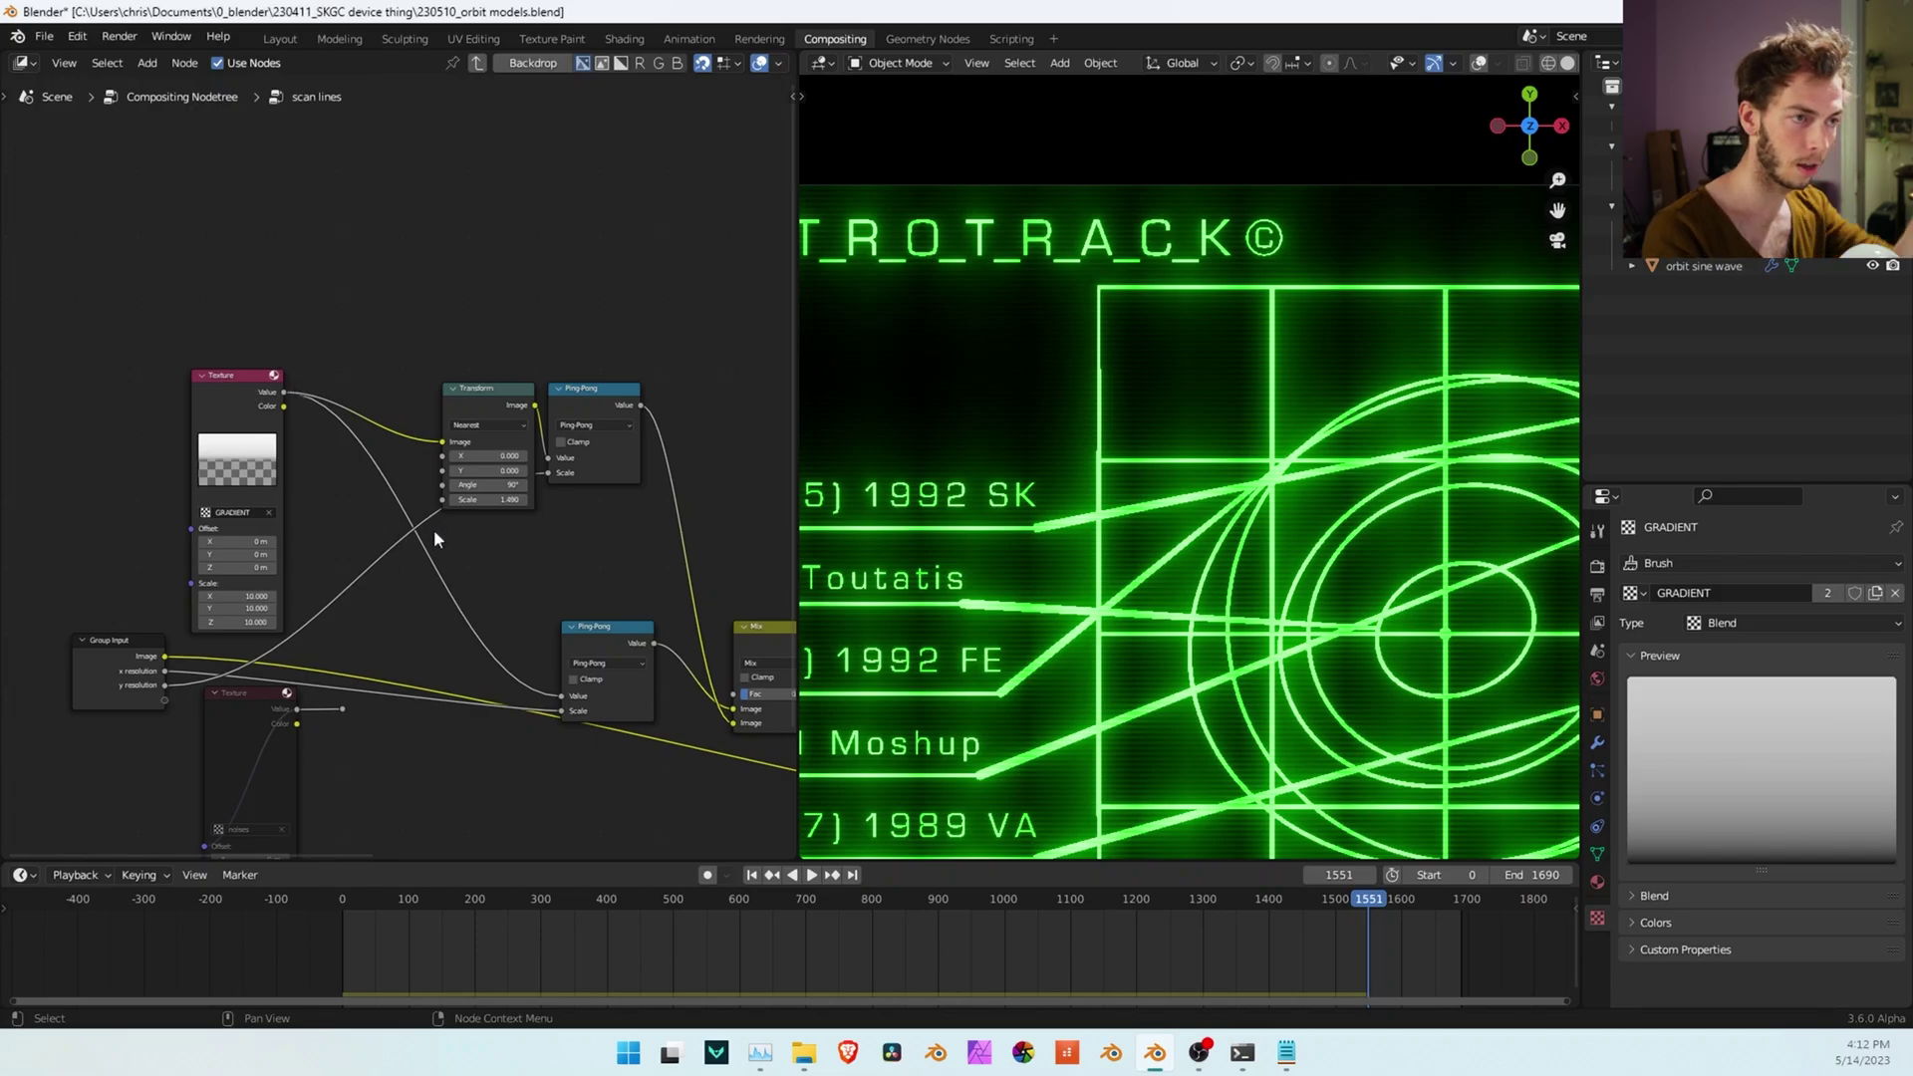
Examine how the gradient Texture feeds the two Ping-Pong nodes in the scan lines group
middle_click_drag(439, 588, 350, 463)
scroll(315, 474, "up", 4)
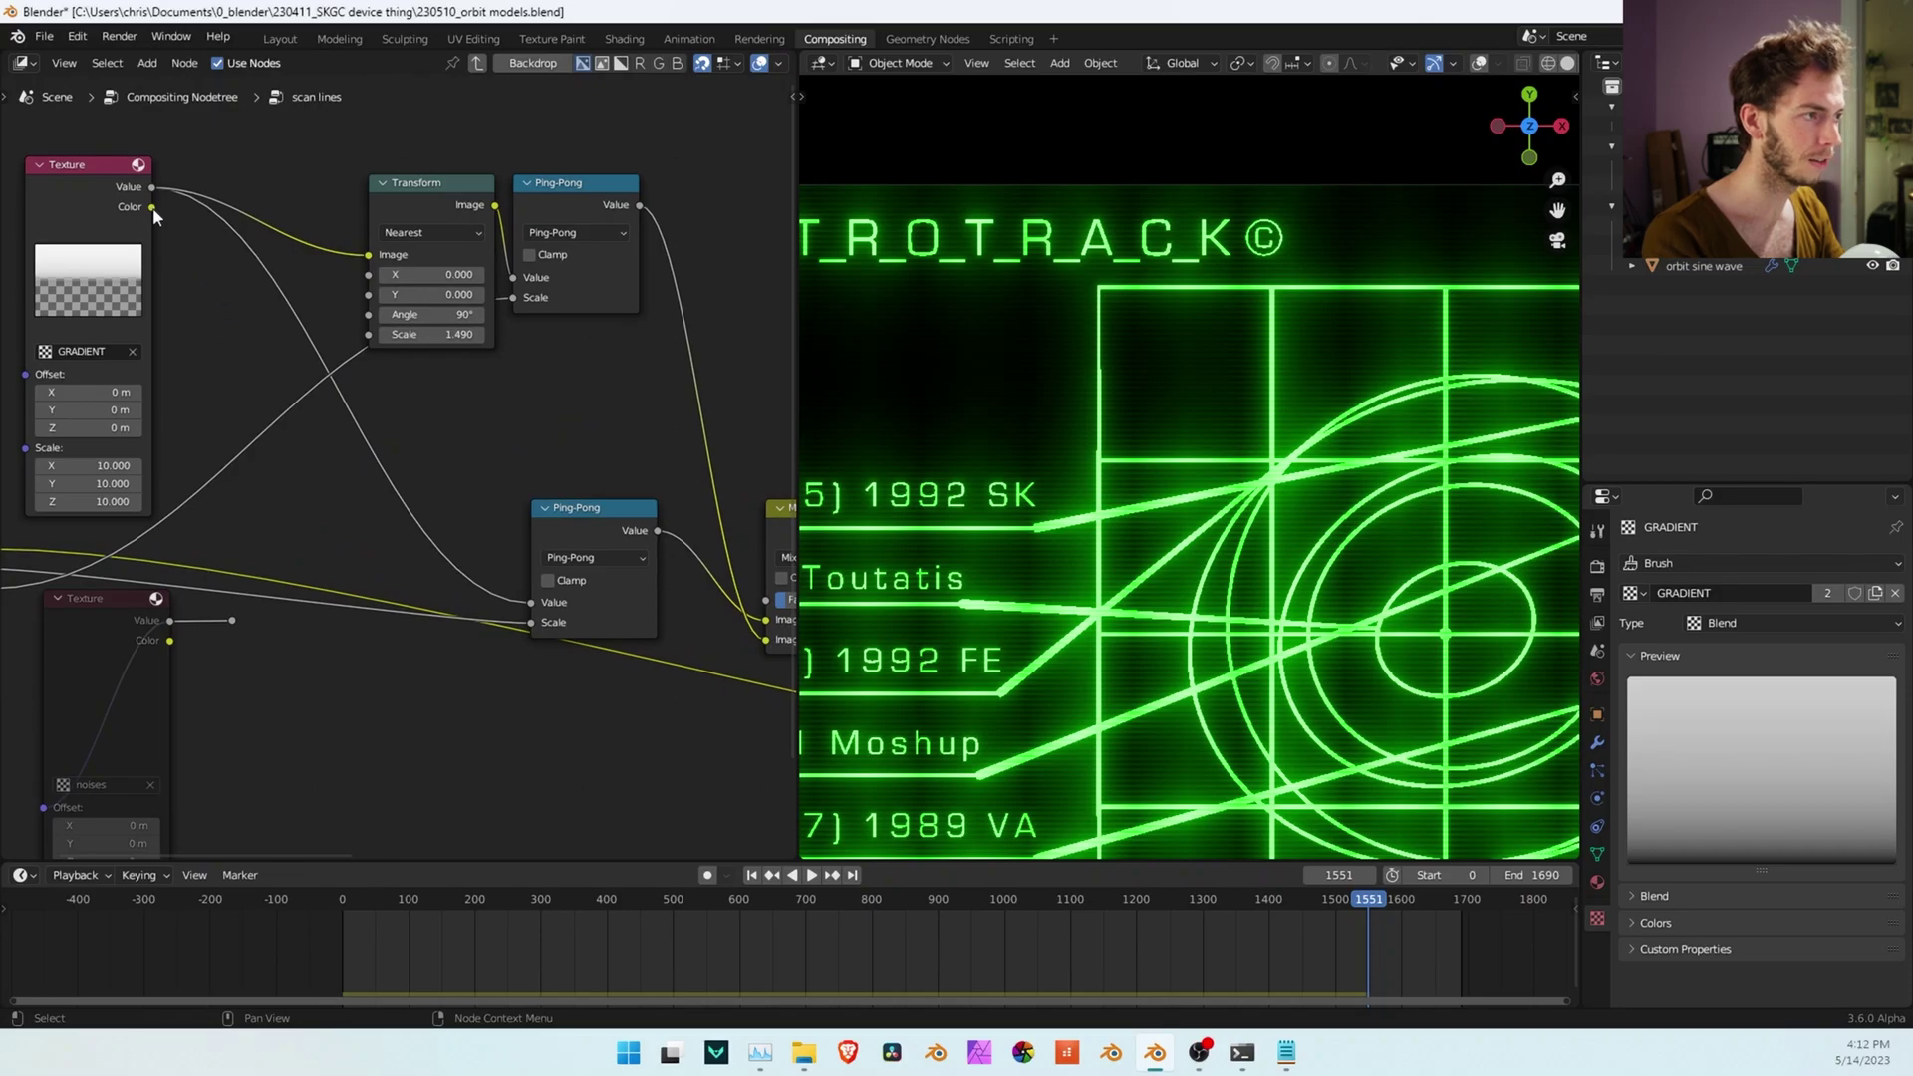
left_click(588, 530)
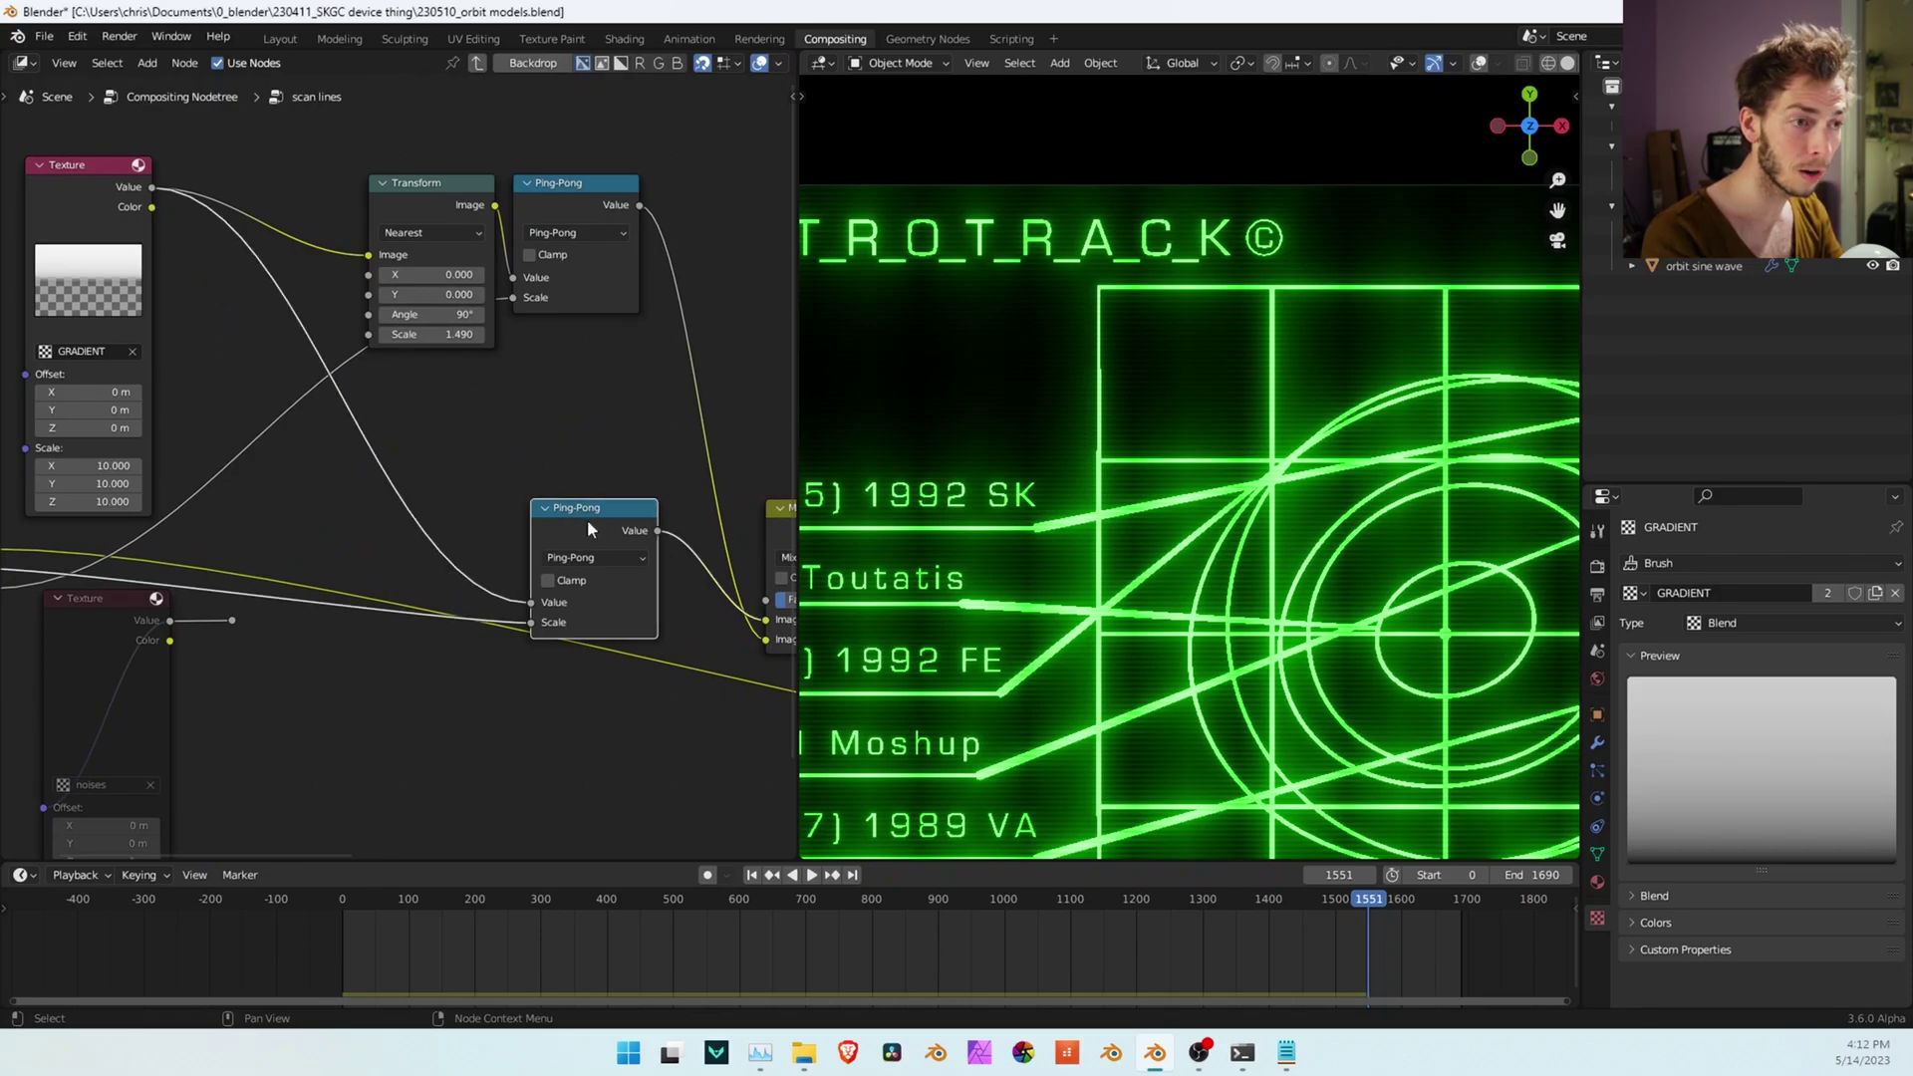
middle_click_drag(587, 518, 554, 413)
scroll(554, 414, "up", 1)
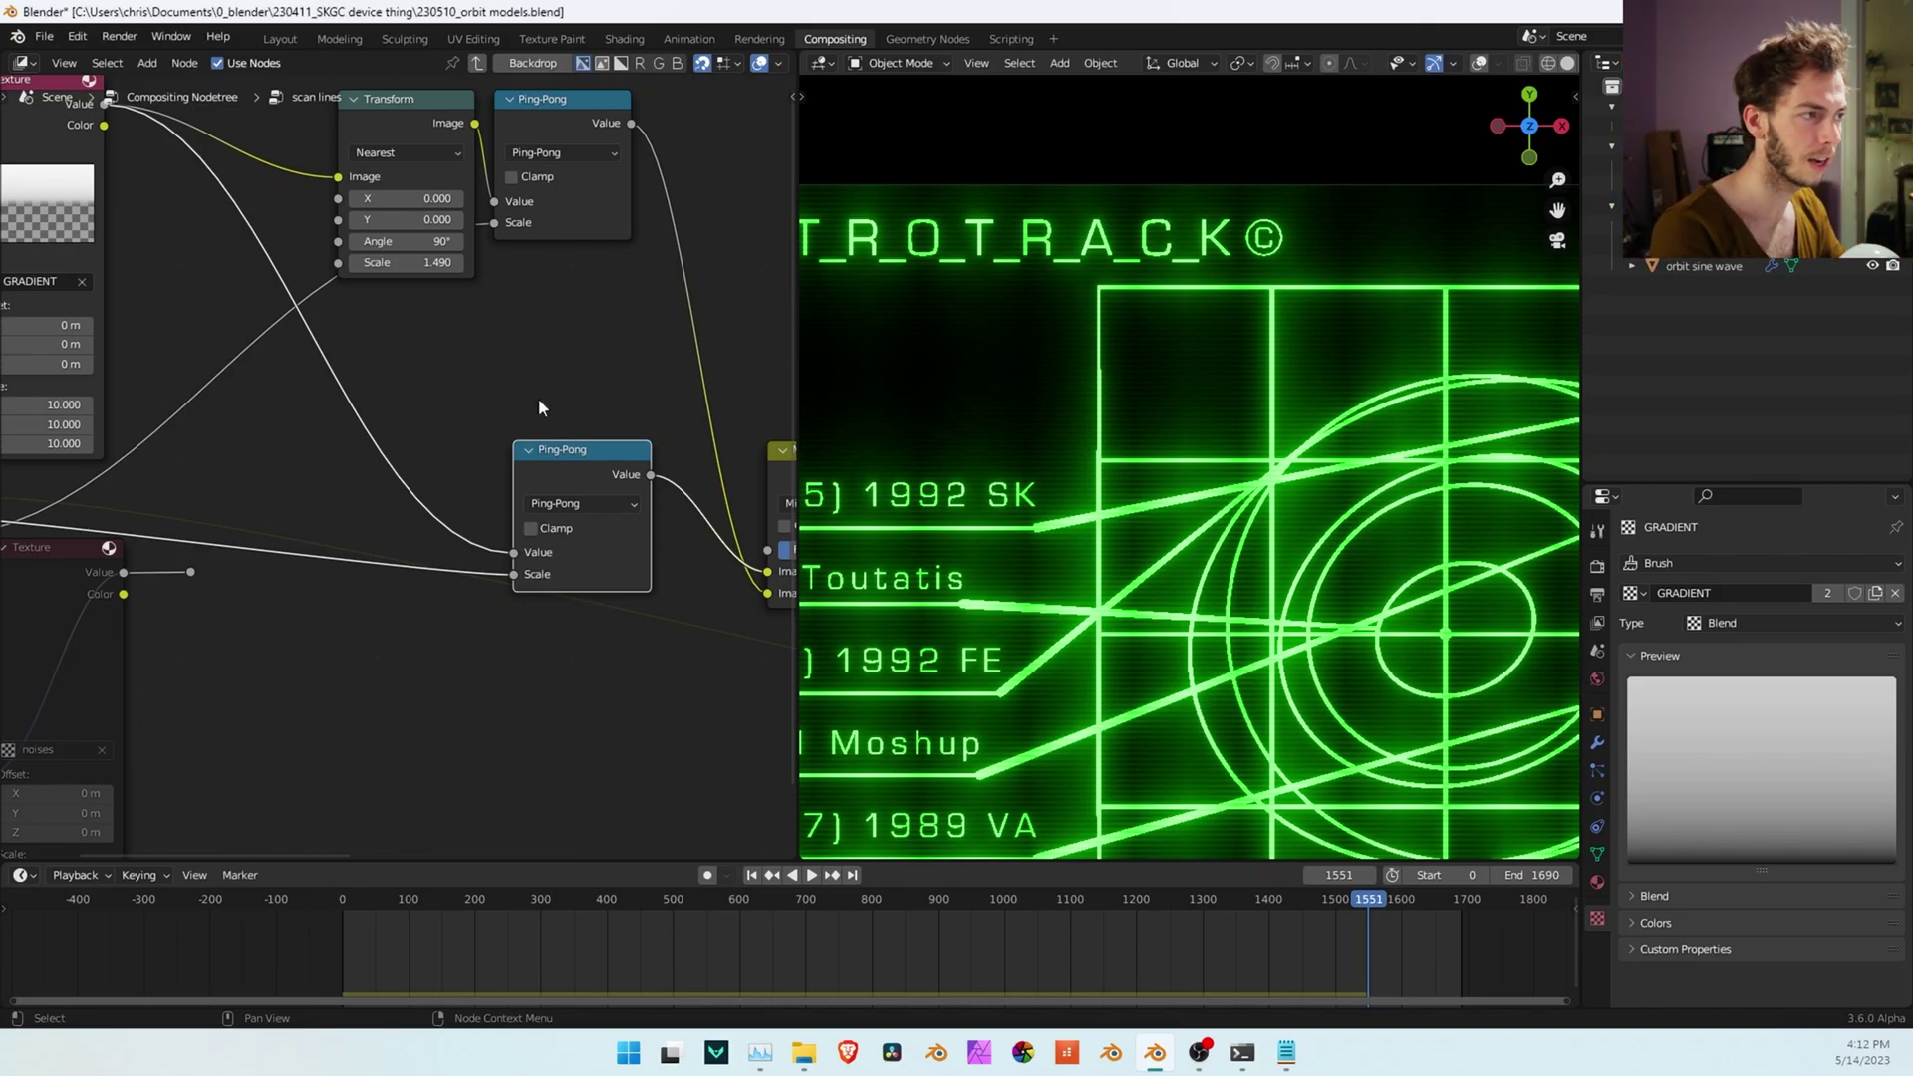
scroll(533, 408, "up", 3)
middle_click_drag(582, 432, 457, 434)
scroll(458, 422, "down", 5)
scroll(474, 422, "down", 1)
scroll(207, 454, "up", 1)
Check the Group Input node, leave the scan lines group and try adjusting its x and y resolution
middle_click_drag(206, 453, 696, 447)
left_click(287, 532)
key("Tab")
middle_click_drag(580, 610, 468, 492)
scroll(443, 492, "down", 1)
scroll(297, 498, "up", 5)
mouse_move(384, 471)
left_mouse_down()
mouse_move(406, 471)
mouse_move(398, 497)
left_mouse_up()
right_click(384, 471)
right_click(378, 497)
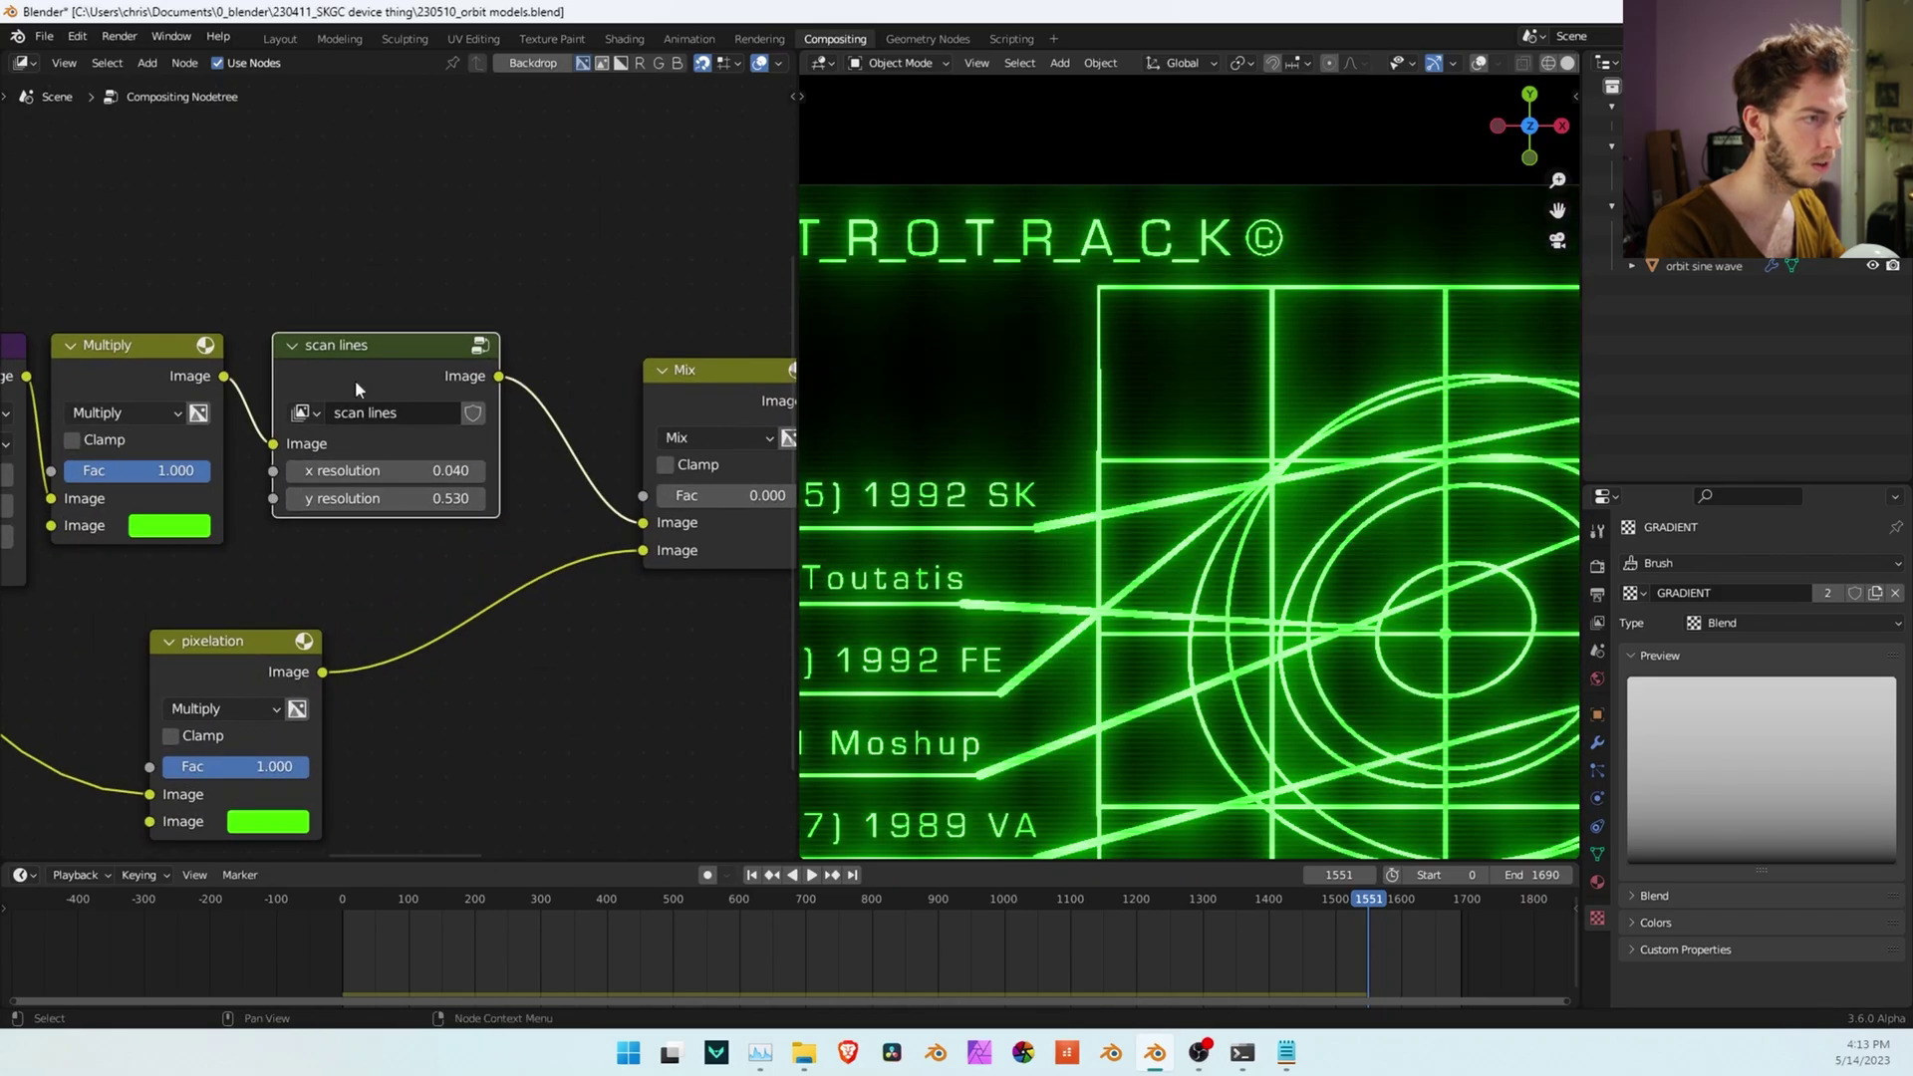
Reopen the scan lines group and examine the Transform node that rotates the gradient by 90°
key("Tab")
scroll(479, 457, "down", 9)
middle_click_drag(565, 433, 426, 512, "shift")
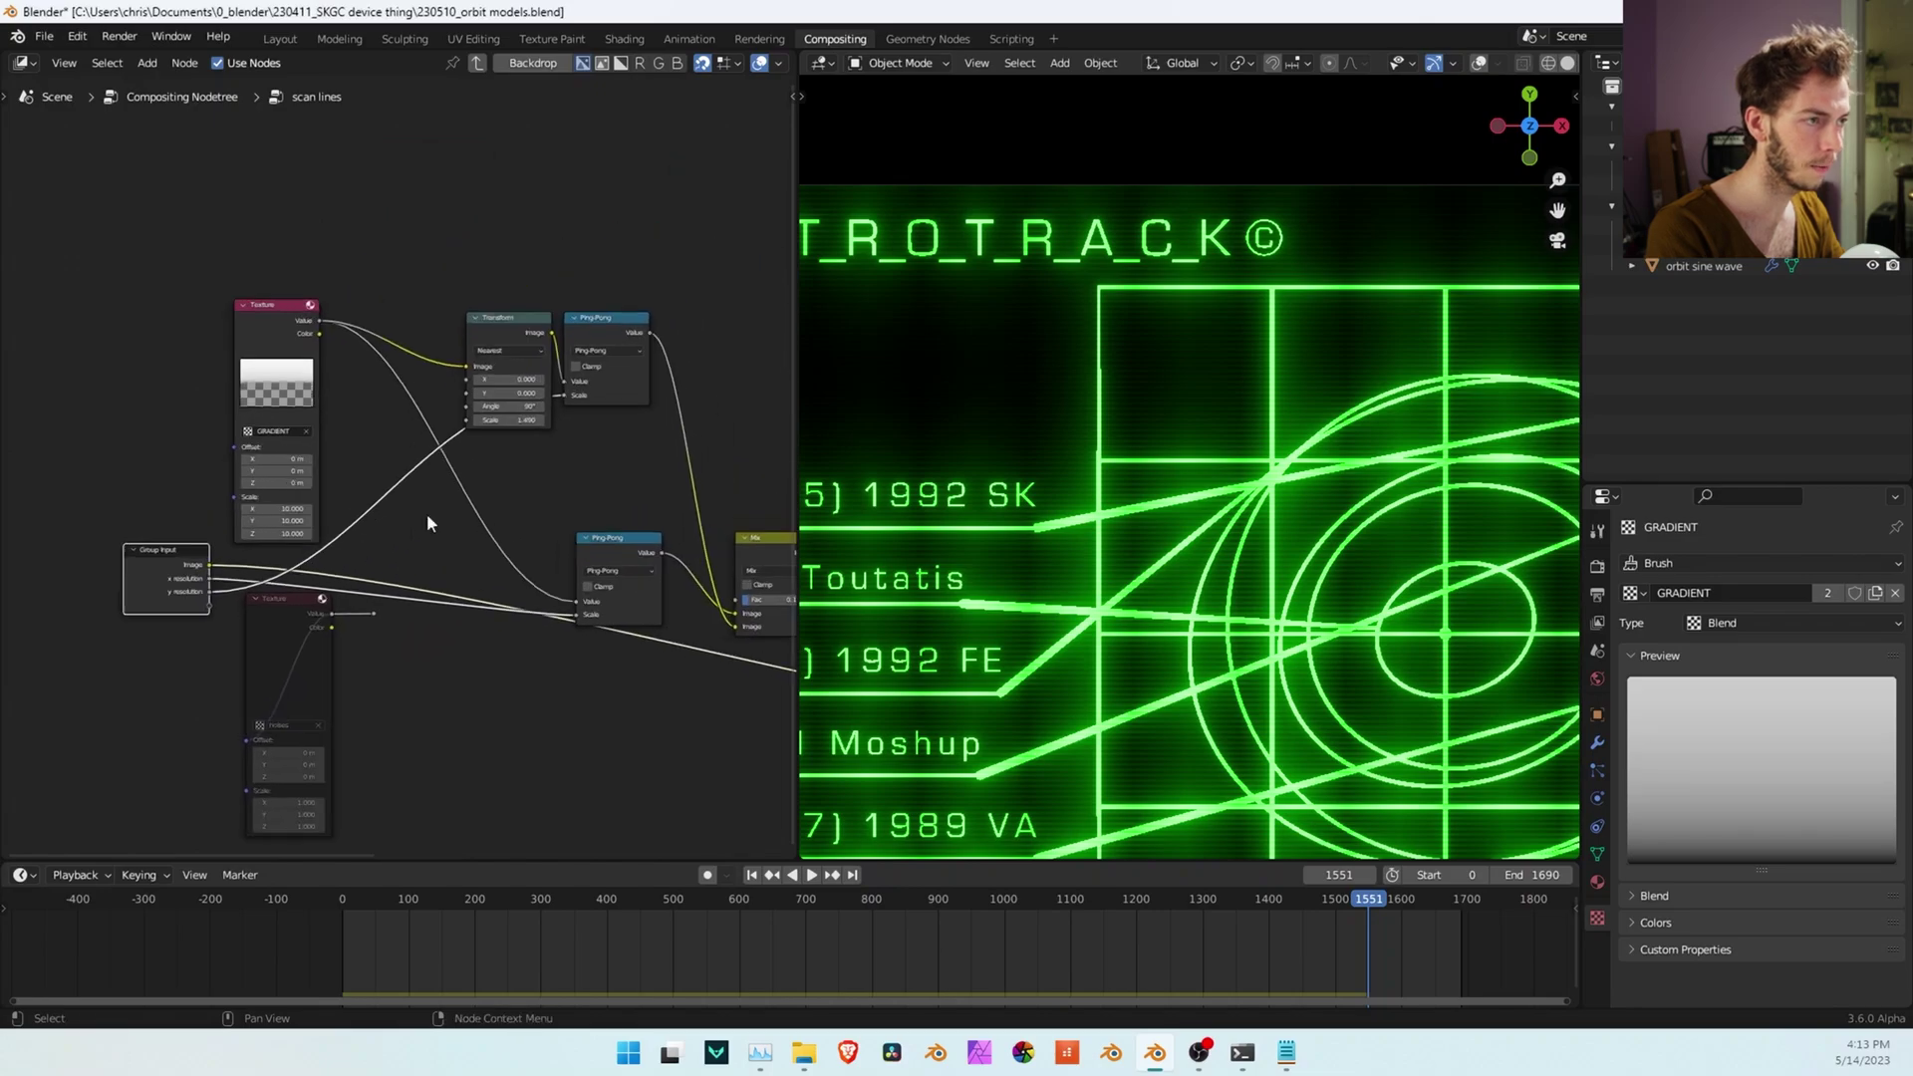
scroll(426, 498, "up", 6)
middle_click_drag(435, 419, 392, 474, "shift")
left_click(176, 303)
left_click(505, 312)
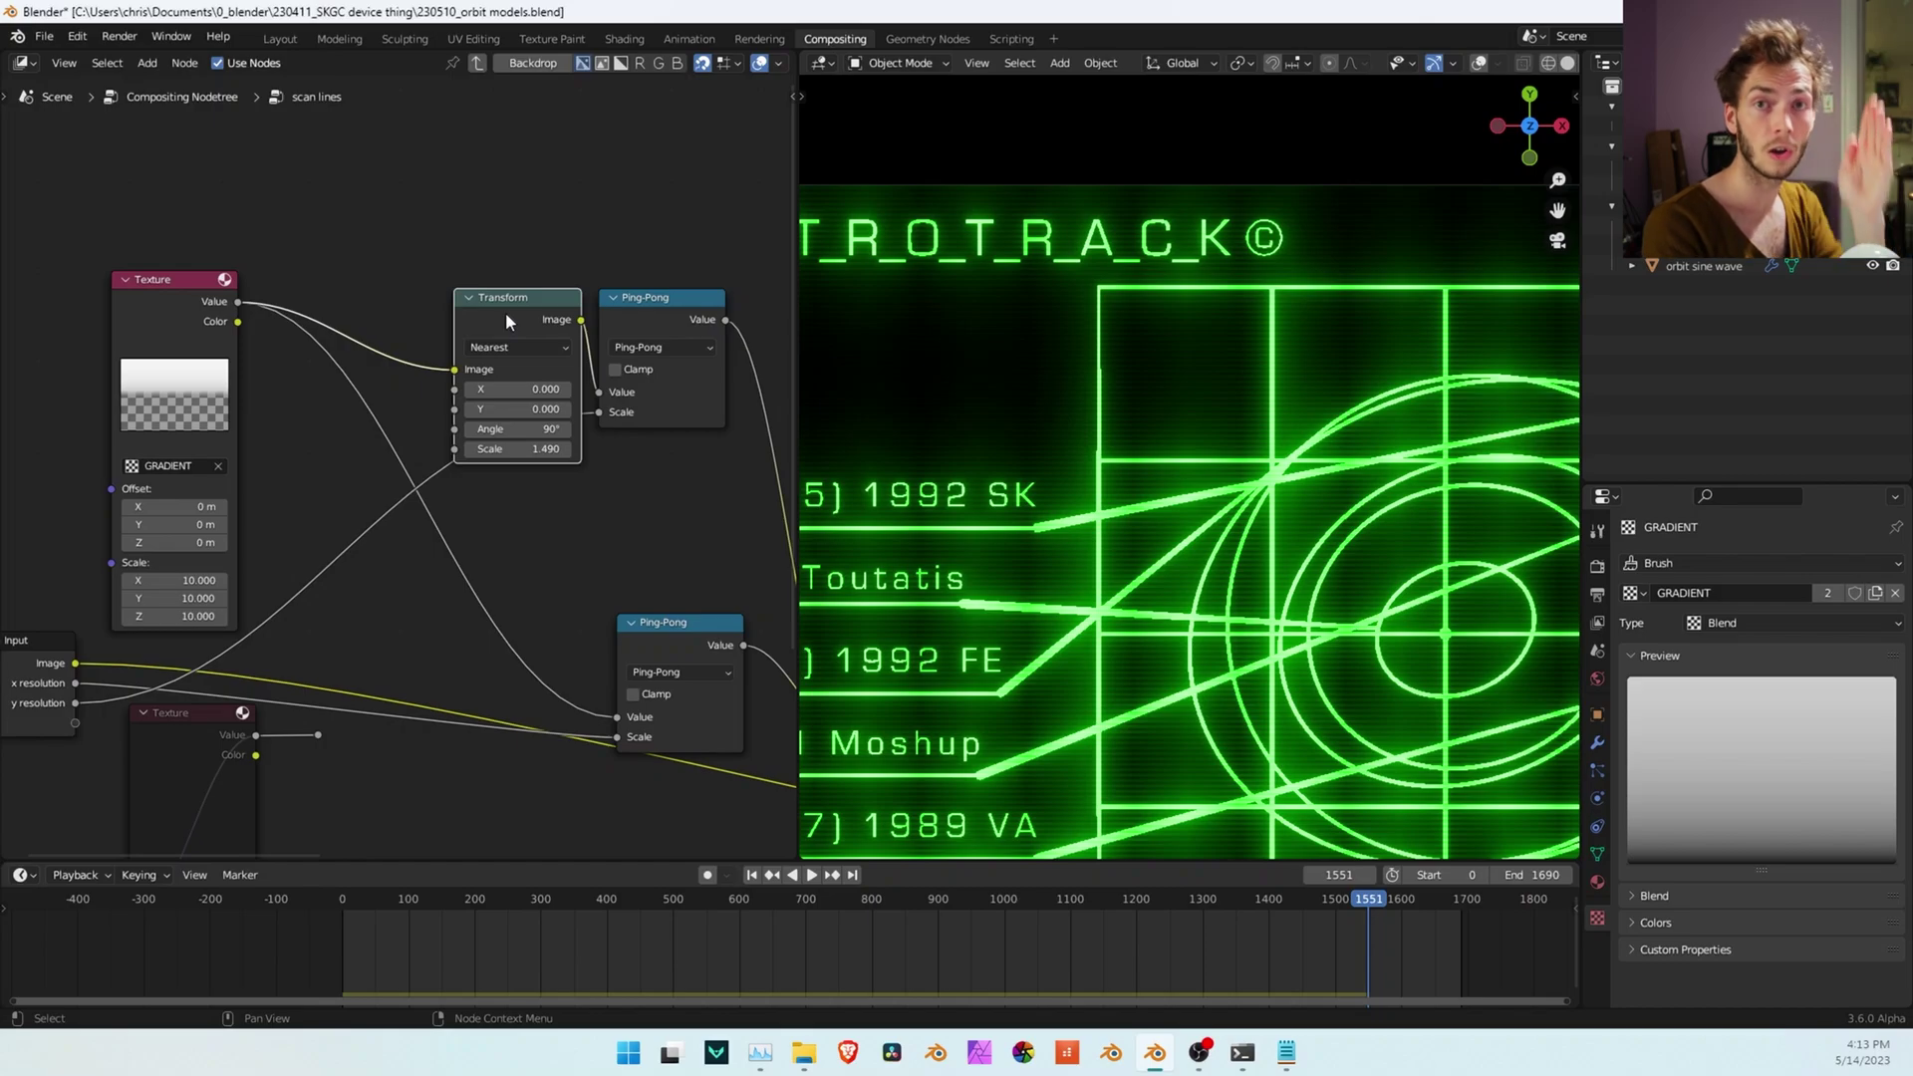
Try a different scale on the Transform node and undo the change
scroll(505, 312, "up", 3)
mouse_move(542, 447)
left_mouse_down("shift")
mouse_move(399, 444)
mouse_move(546, 444)
left_mouse_up("shift")
key("ctrl+z")
scroll(1050, 488, "down", 3)
scroll(1047, 488, "down", 2)
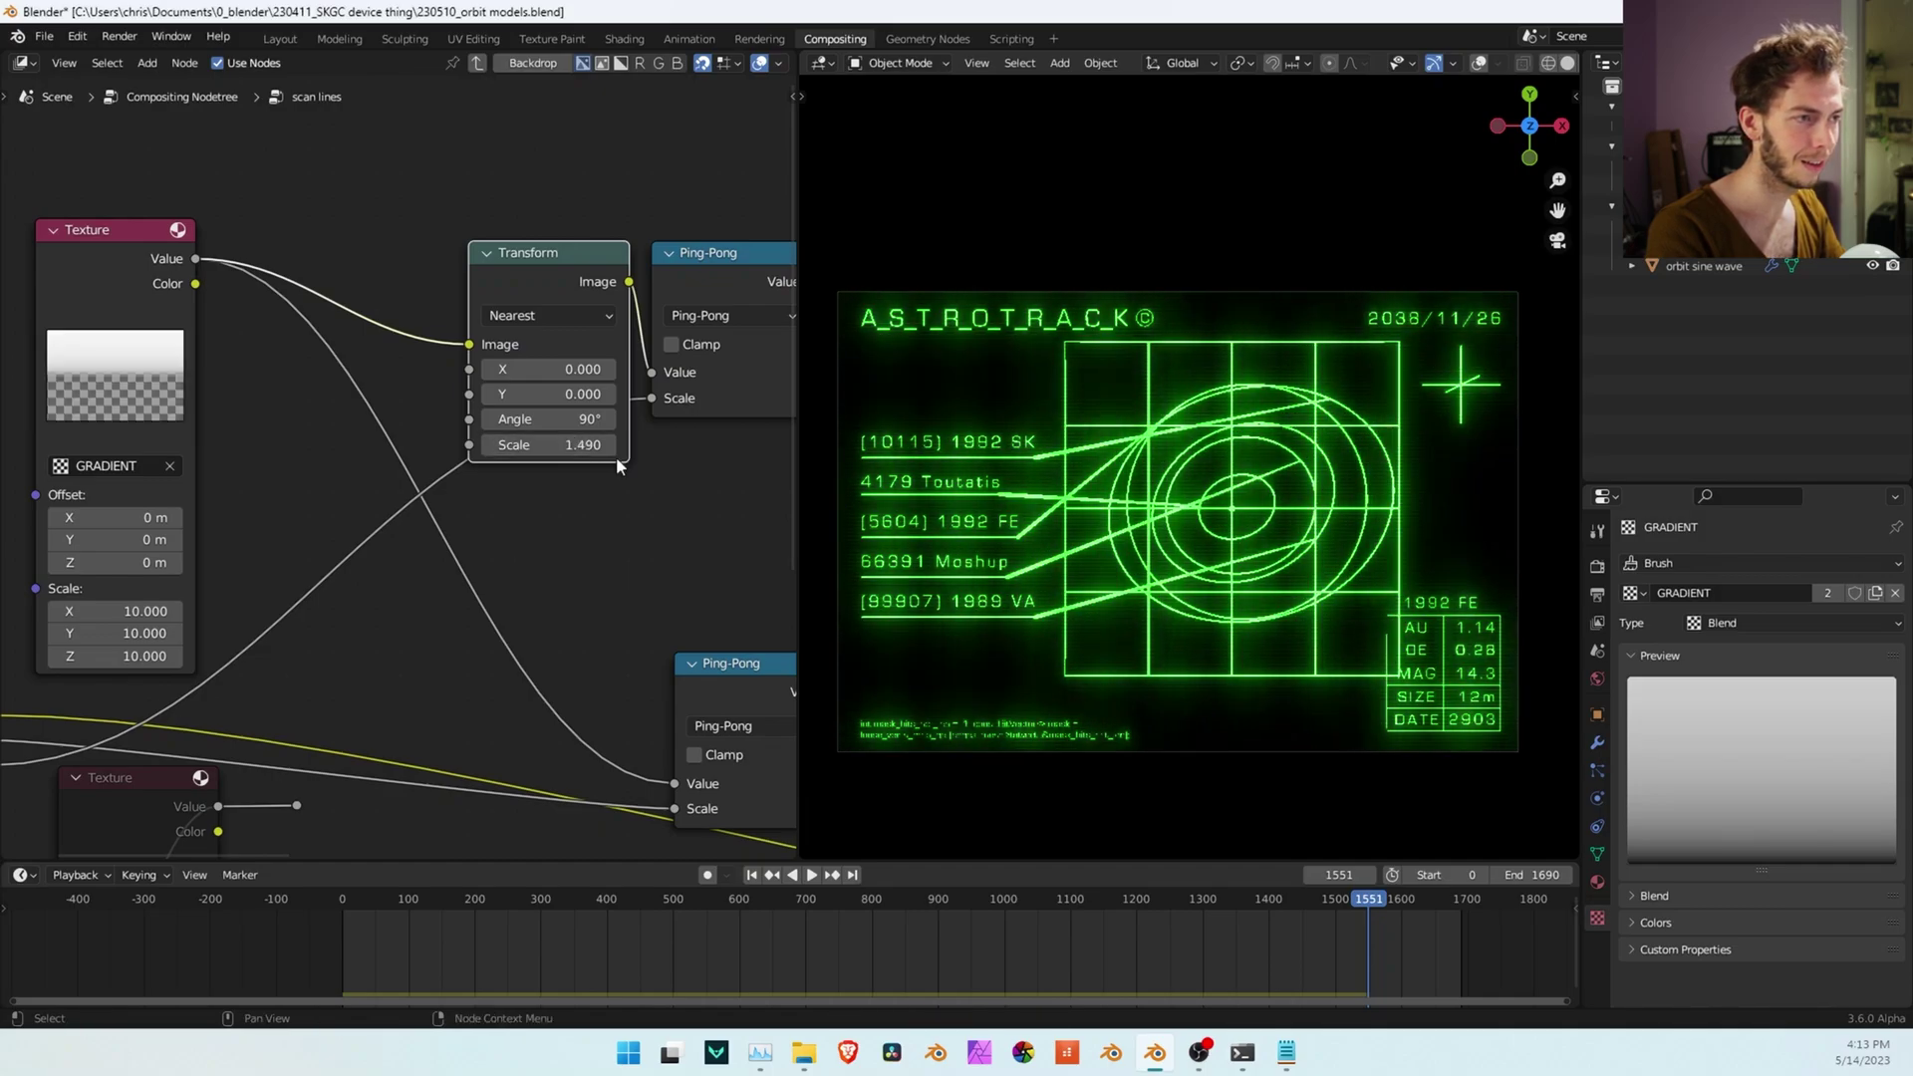
Inspect the Group Input's y resolution connection, leave the group and try a y resolution of 2.030 on the scan lines node
scroll(617, 454, "down", 1)
left_click(621, 295)
middle_click_drag(592, 500, 853, 357)
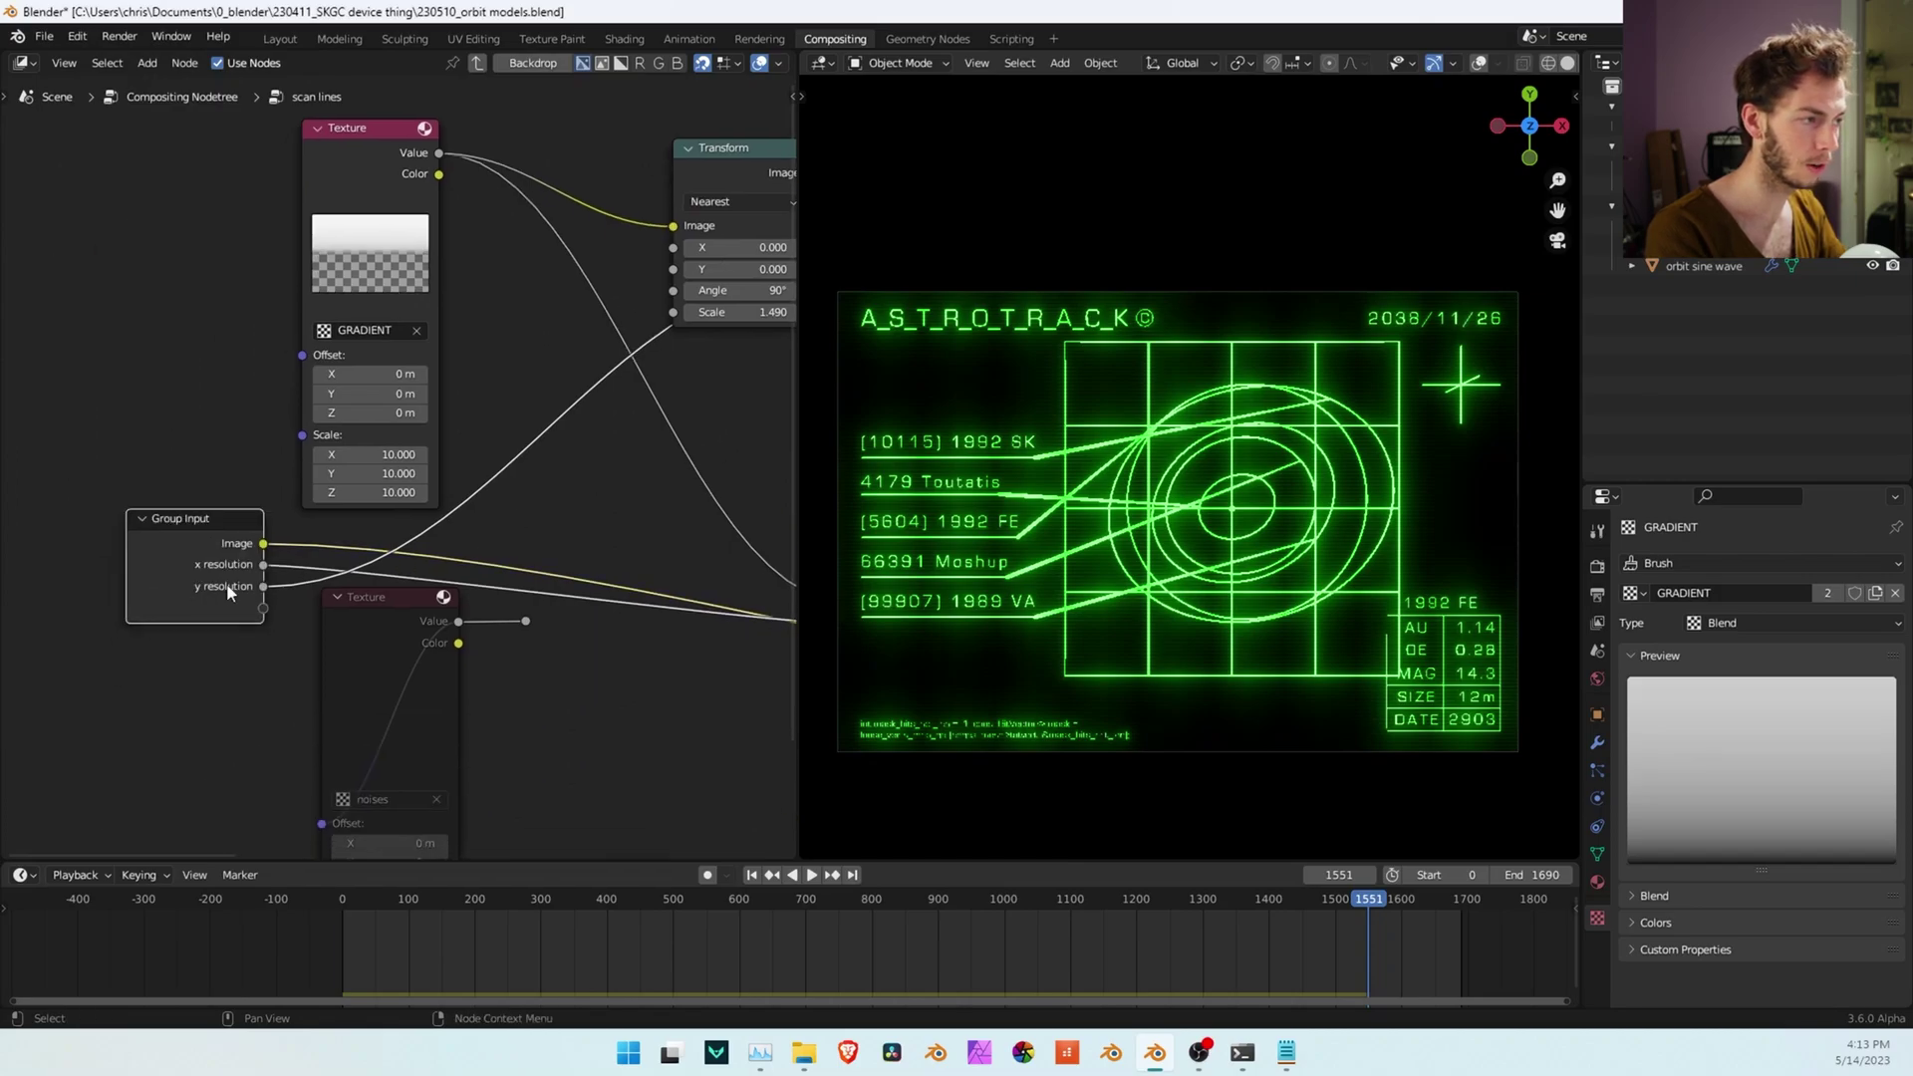
key("Tab")
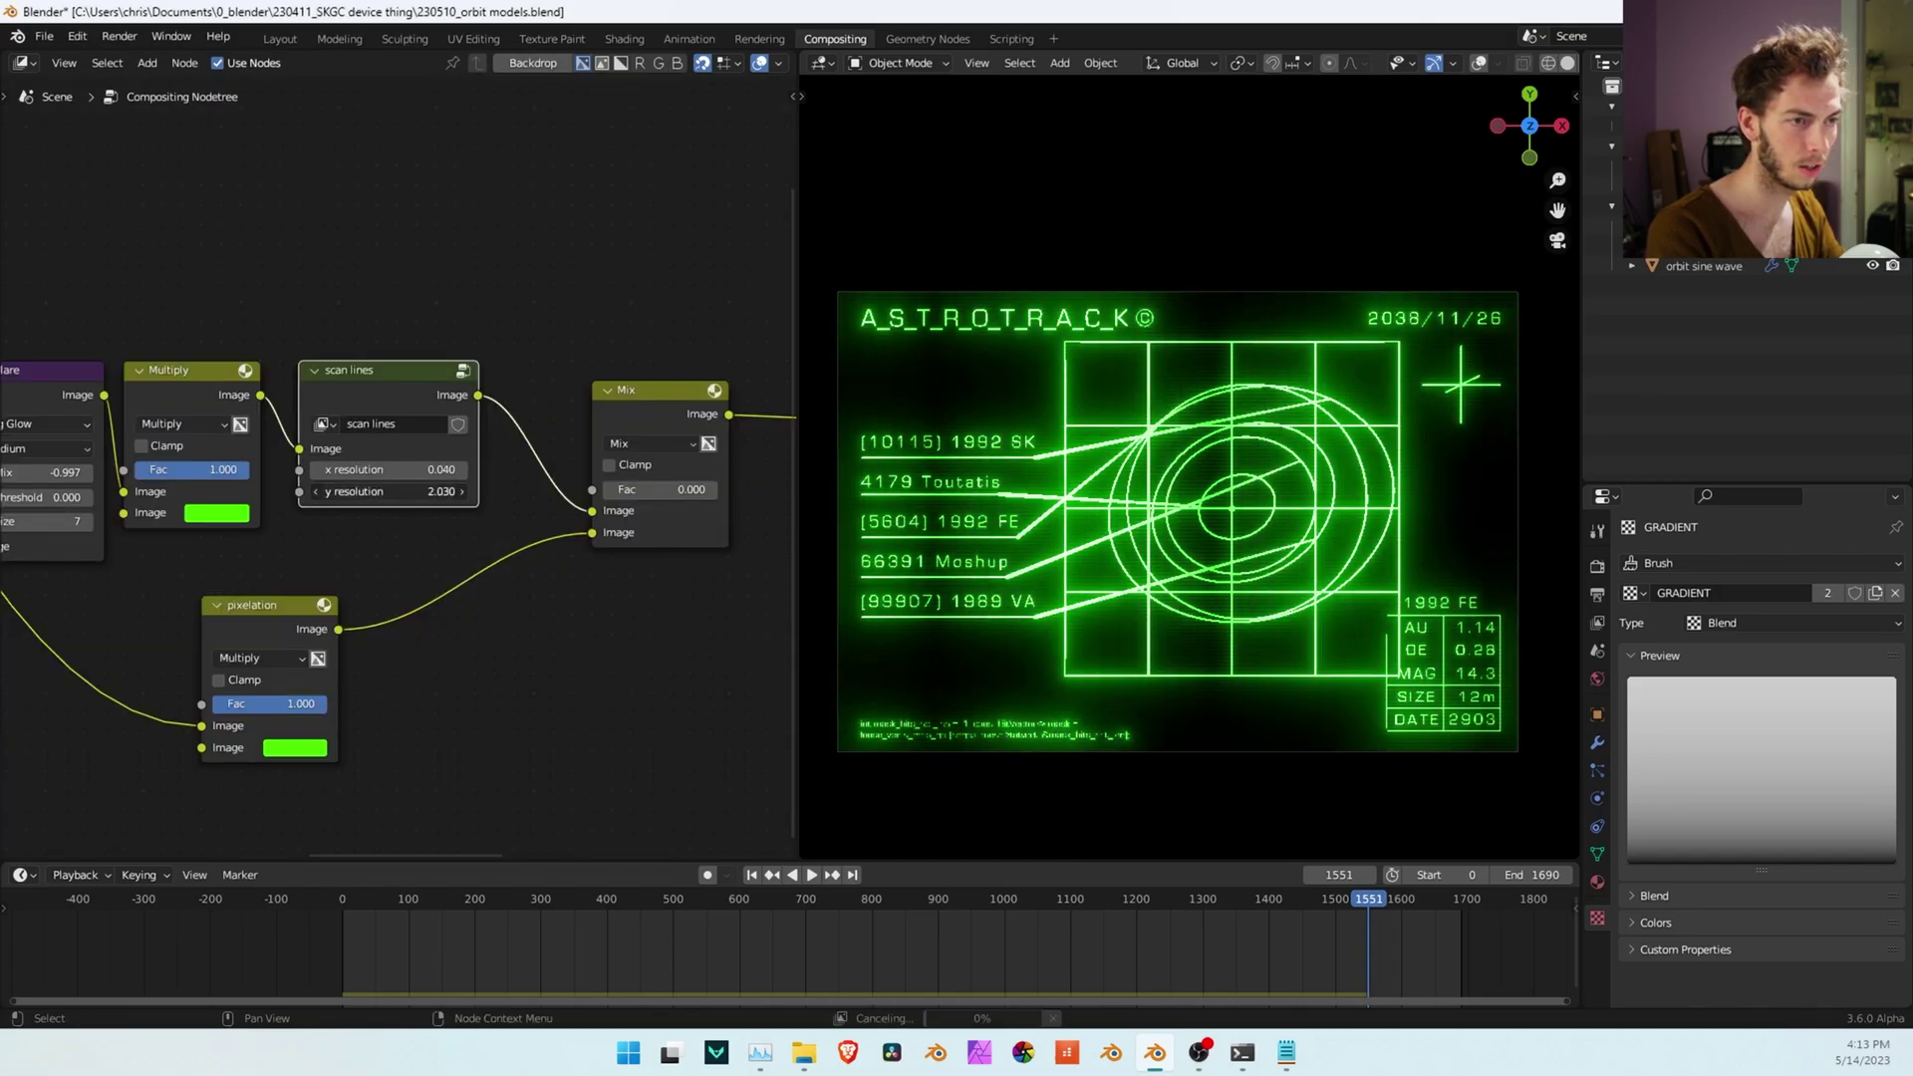
Reopen the scan lines group, preview the Mix node's output through a Viewer node and move the Viewer above the chain
key("Tab")
scroll(433, 446, "down", 8)
middle_click_drag(716, 401, 427, 341, "shift")
scroll(507, 439, "up", 7)
mouse_move(507, 445)
middle_mouse_down("shift")
mouse_move(582, 428)
mouse_move(487, 422)
middle_mouse_up("shift")
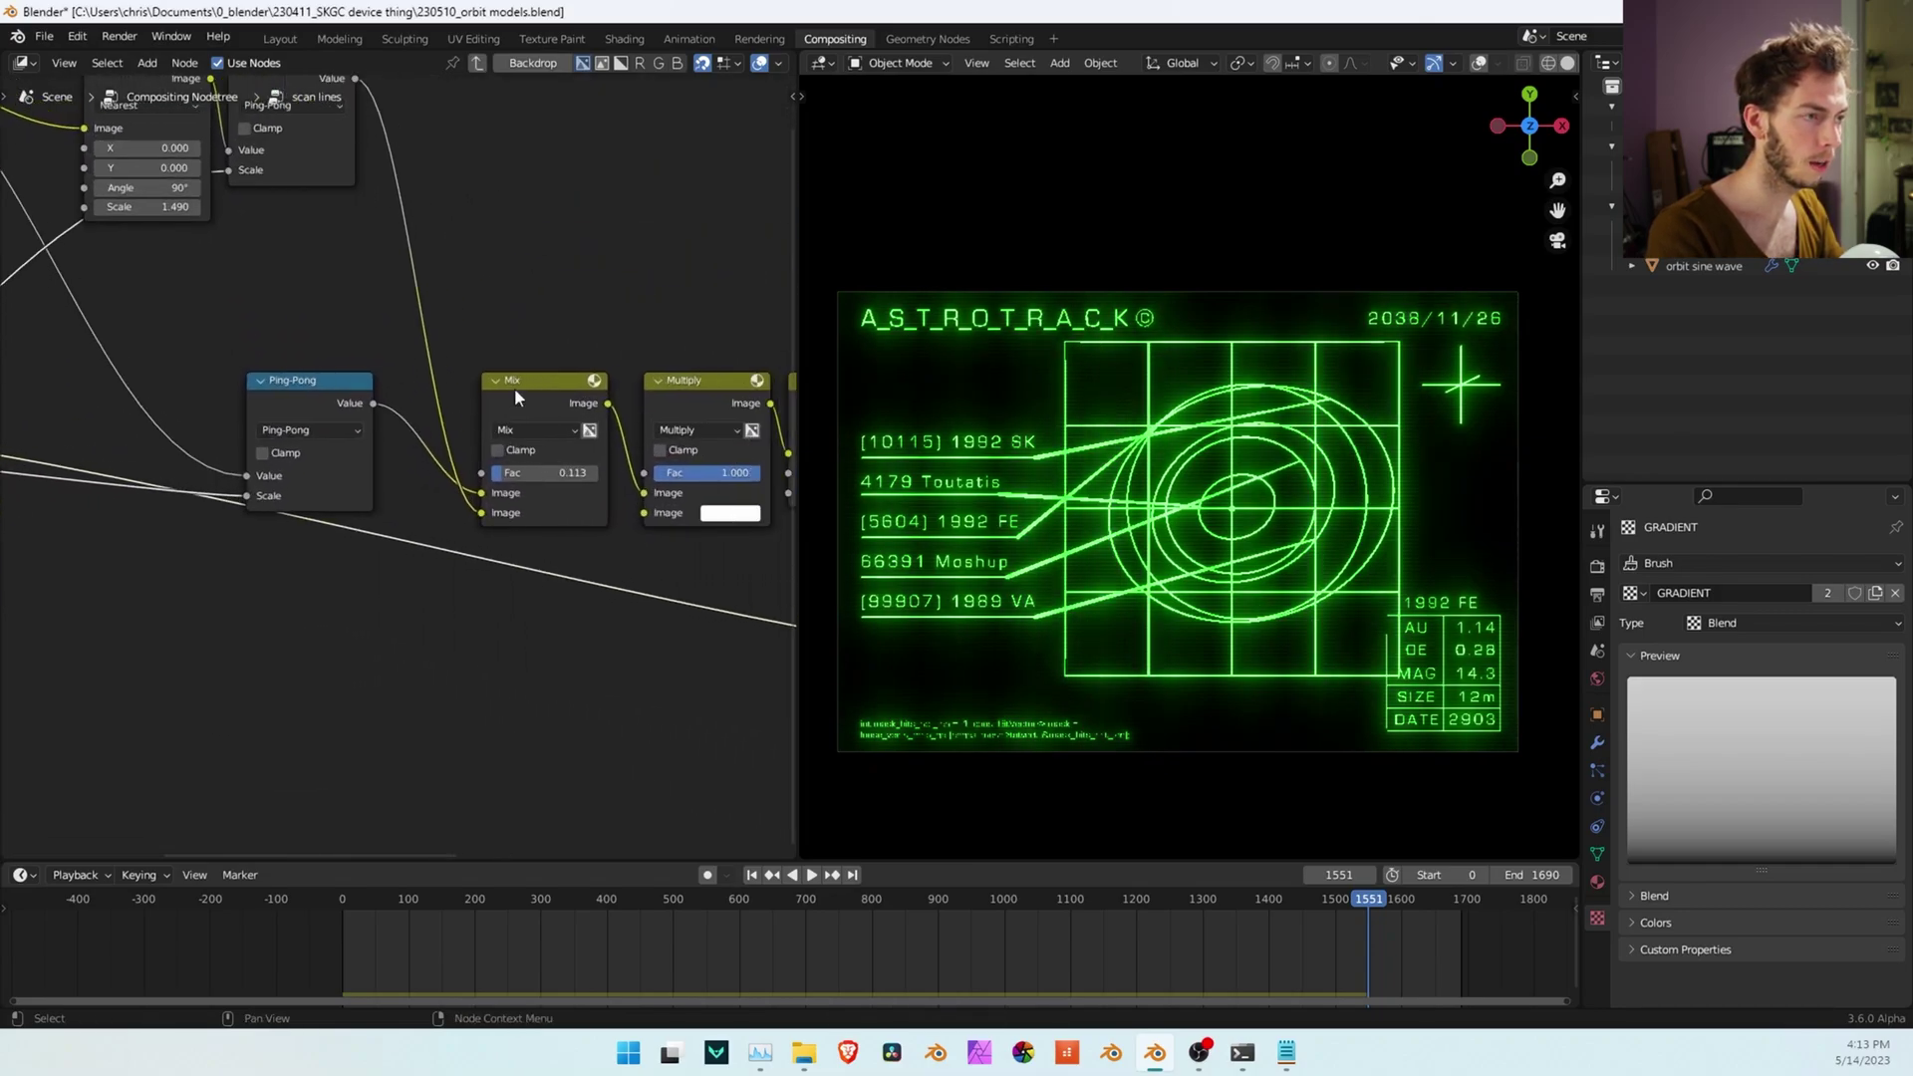
left_click(518, 384, "ctrl+shift")
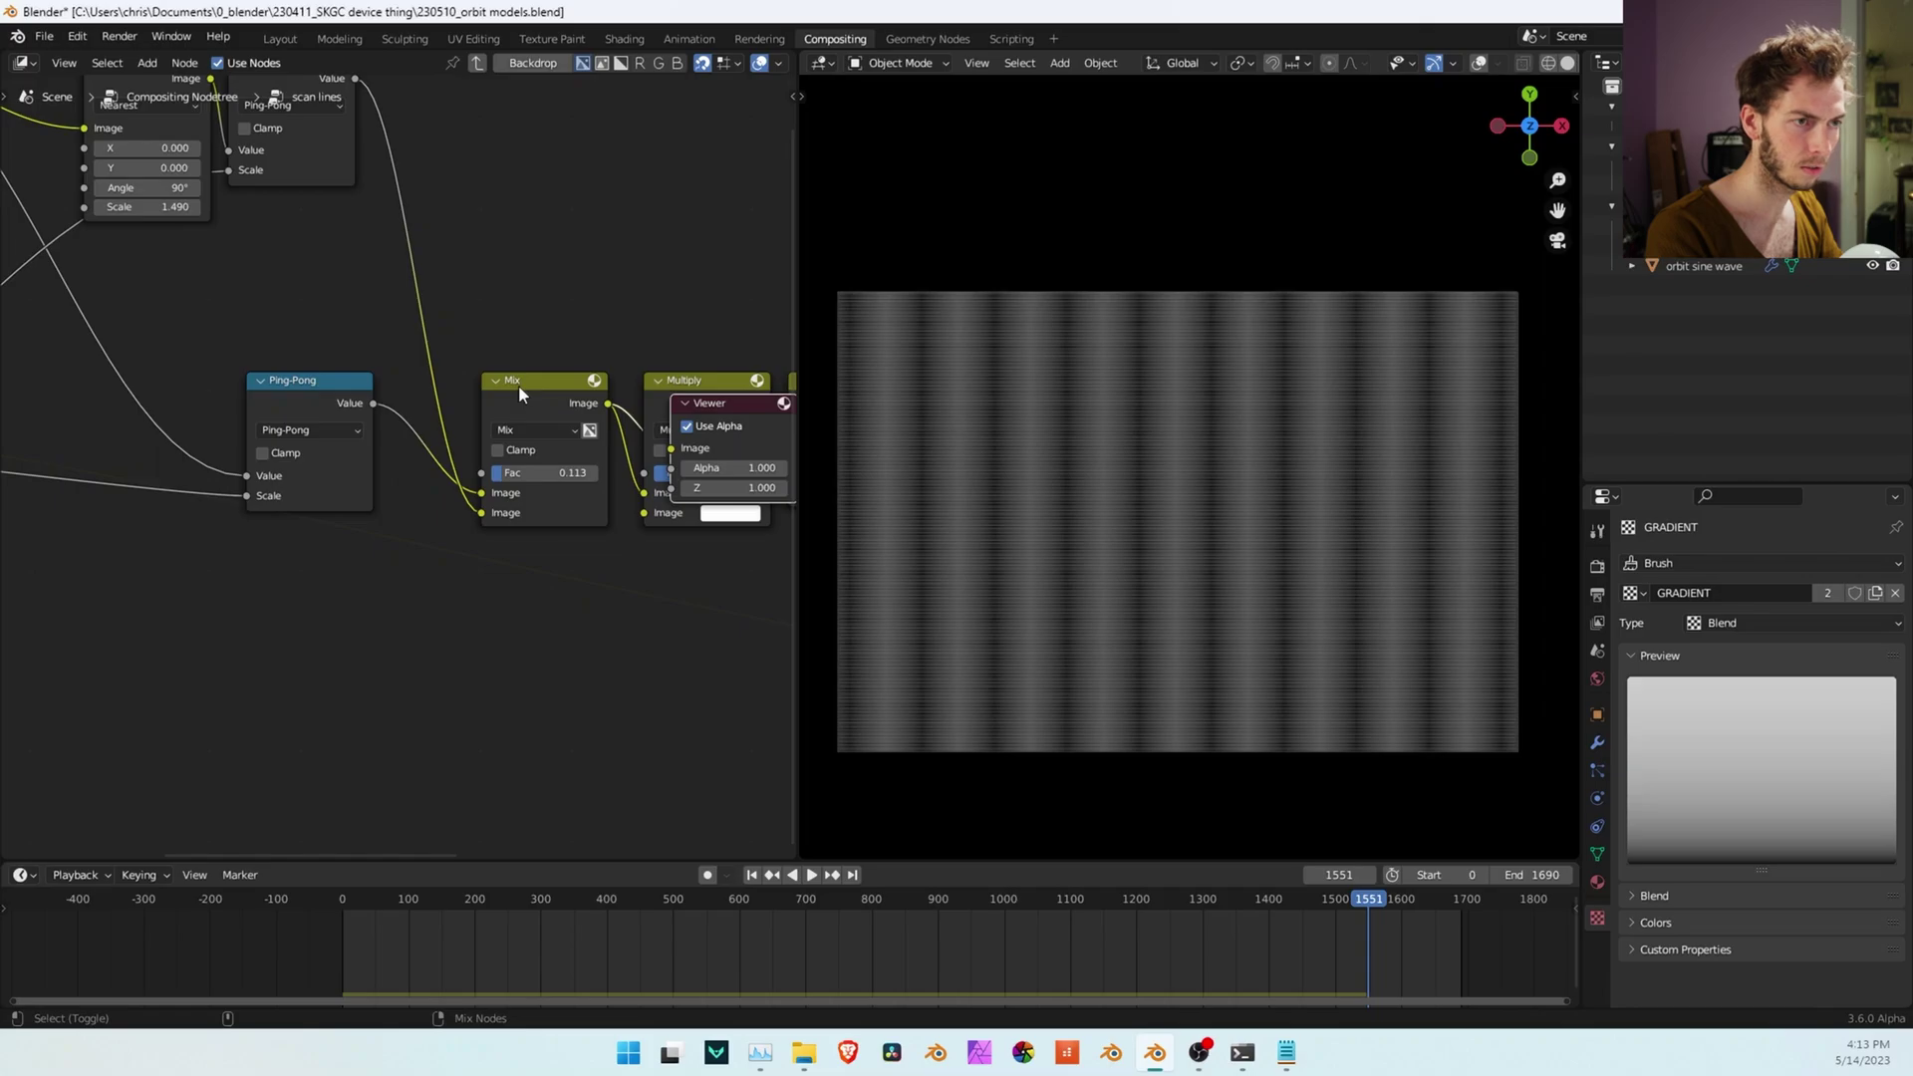
middle_click_drag(619, 305, 415, 290)
left_click(536, 404)
left_click_drag(564, 381, 754, 190)
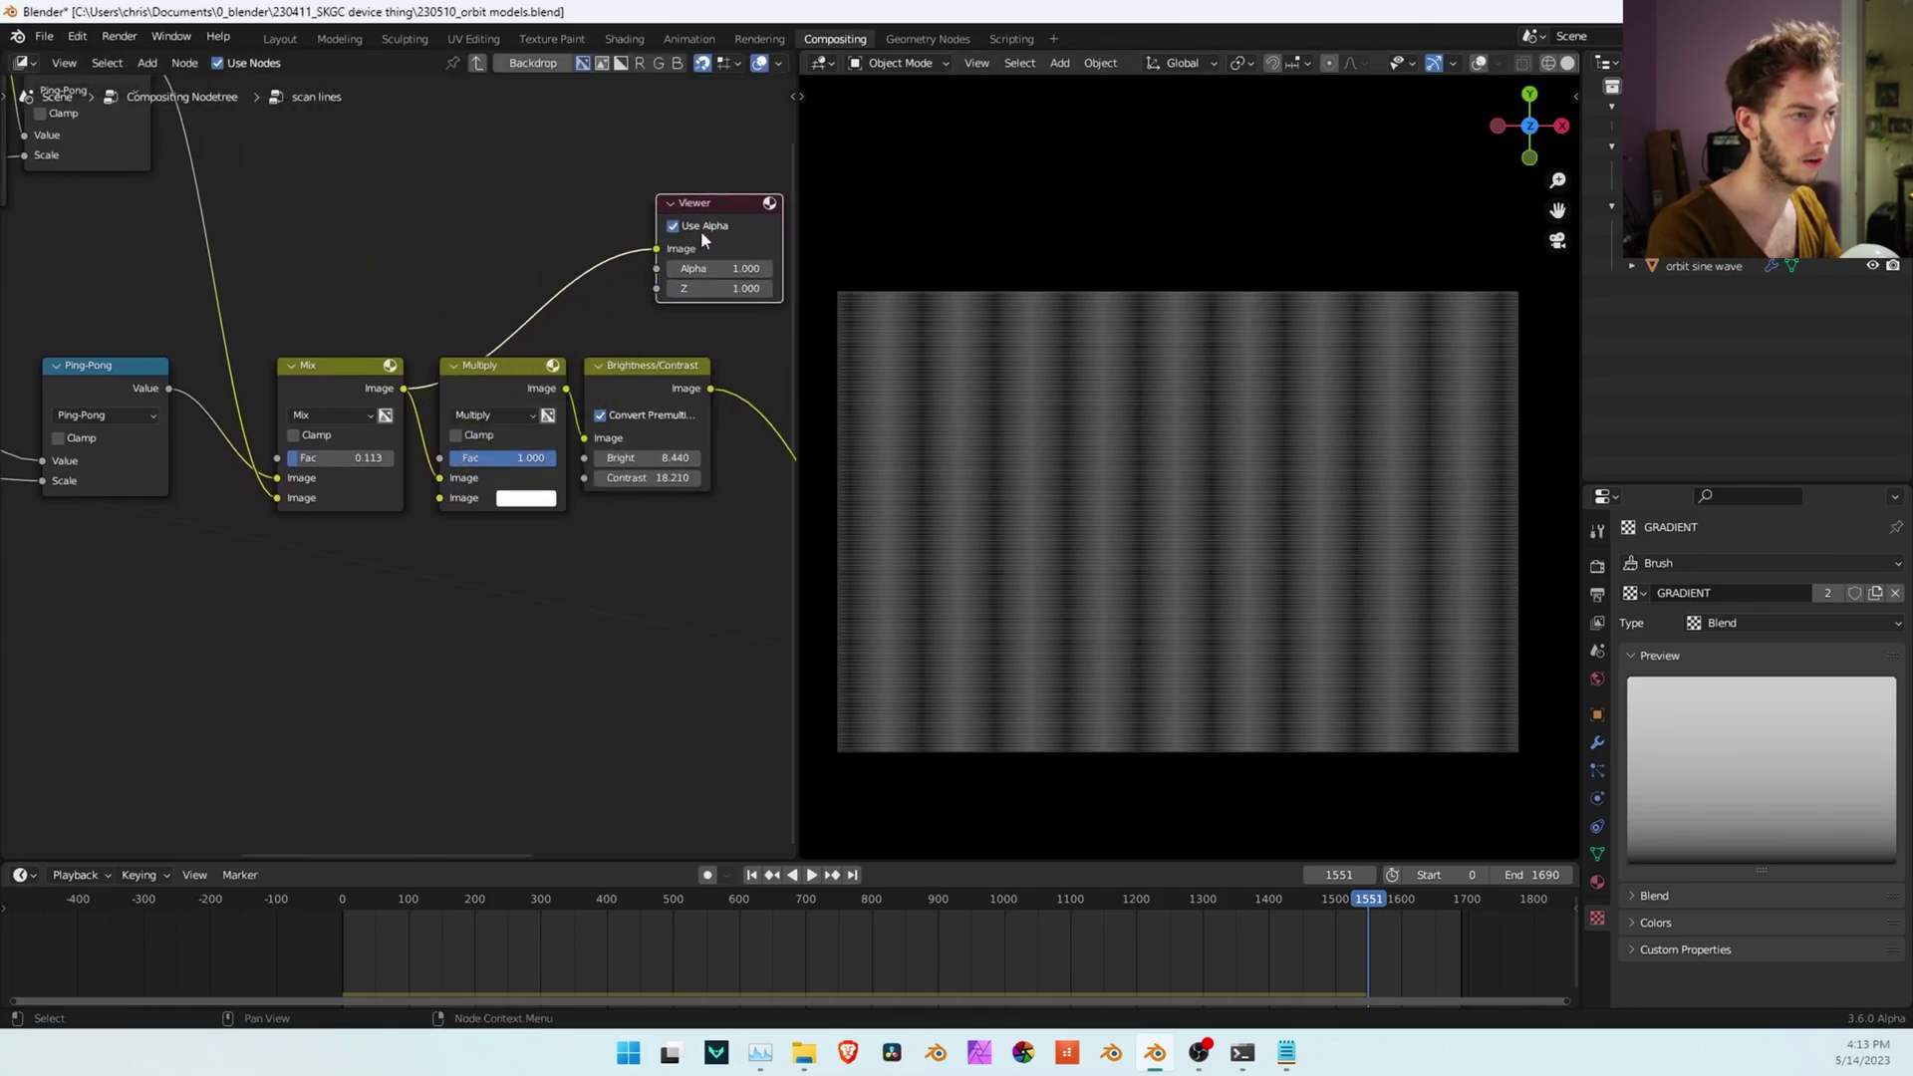
Preview the white Multiply and Brightness/Contrast nodes through the Viewer, and move the Viewer further along the chain
left_click(498, 386, "ctrl+shift")
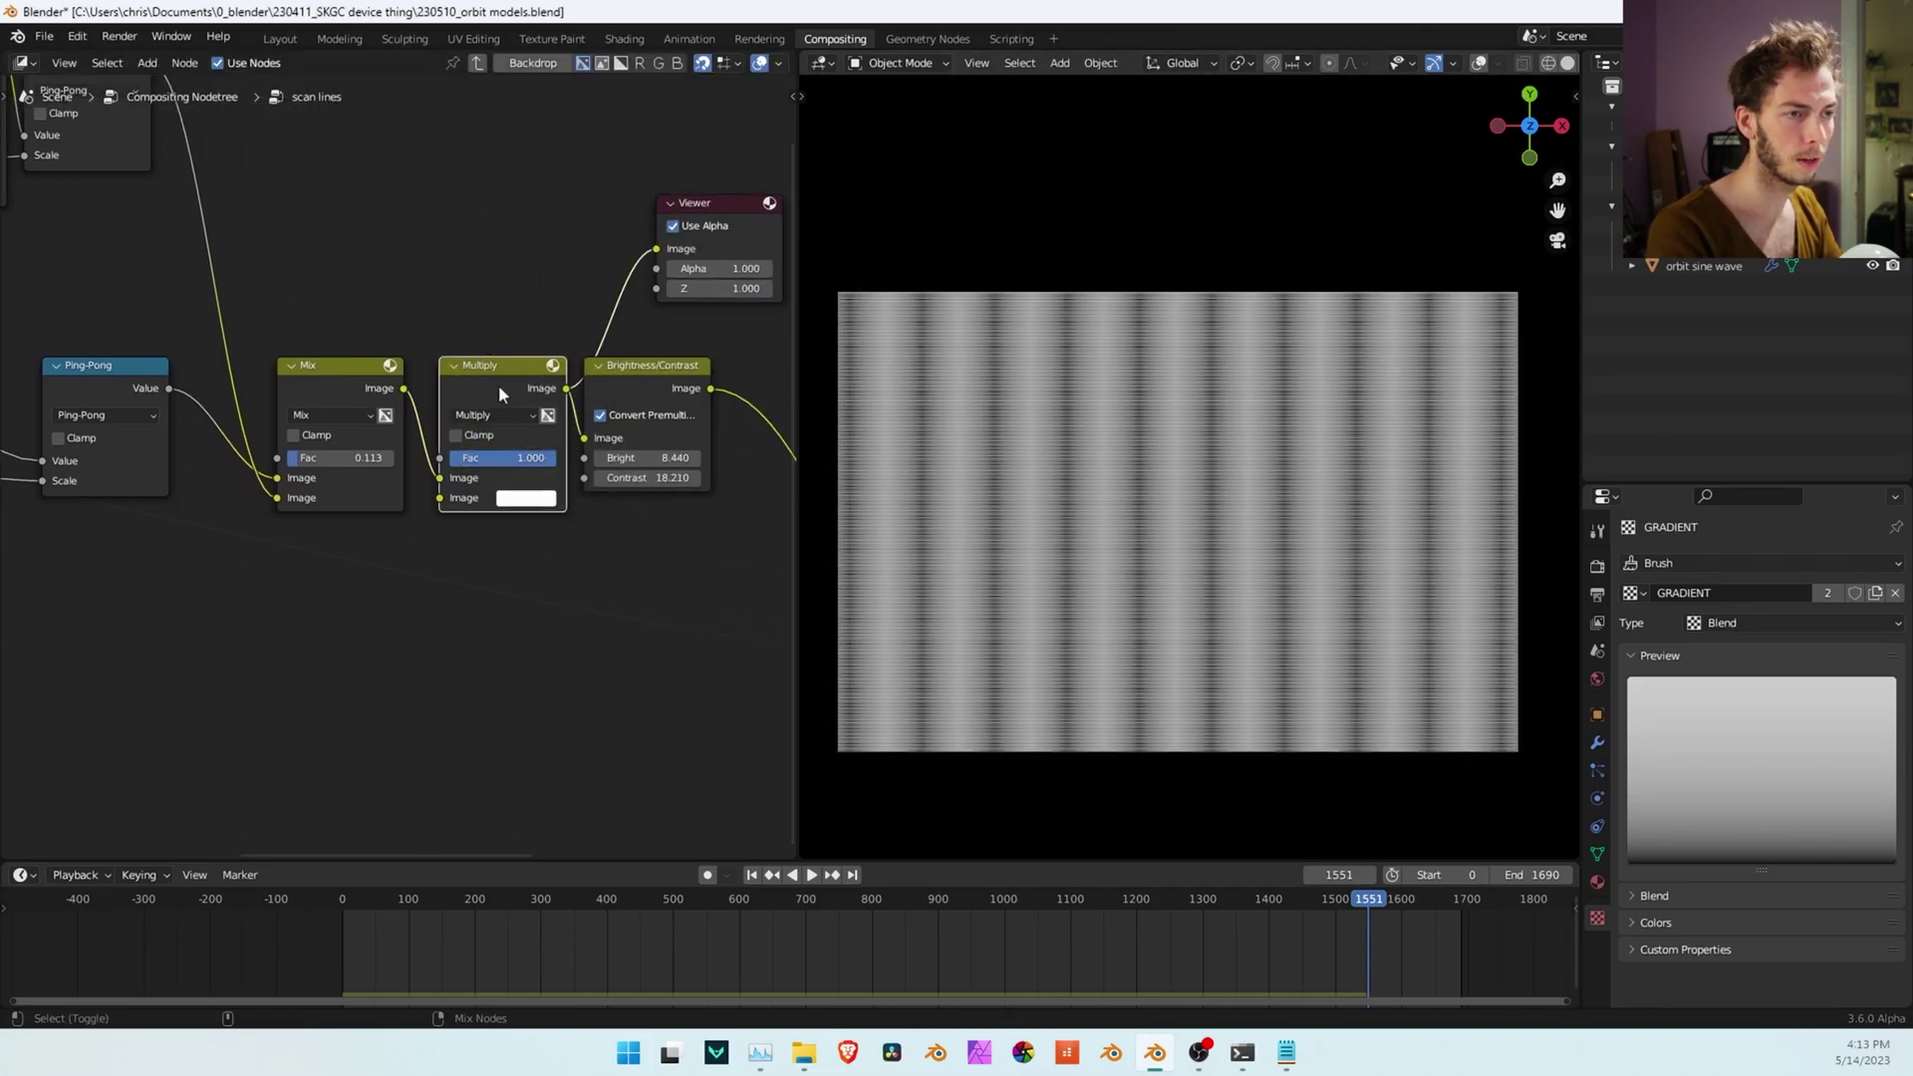
left_click(639, 383, "ctrl+shift")
scroll(639, 383, "down", 3)
middle_click_drag(644, 354, 320, 349)
left_click(373, 249)
left_click_drag(375, 257, 743, 290)
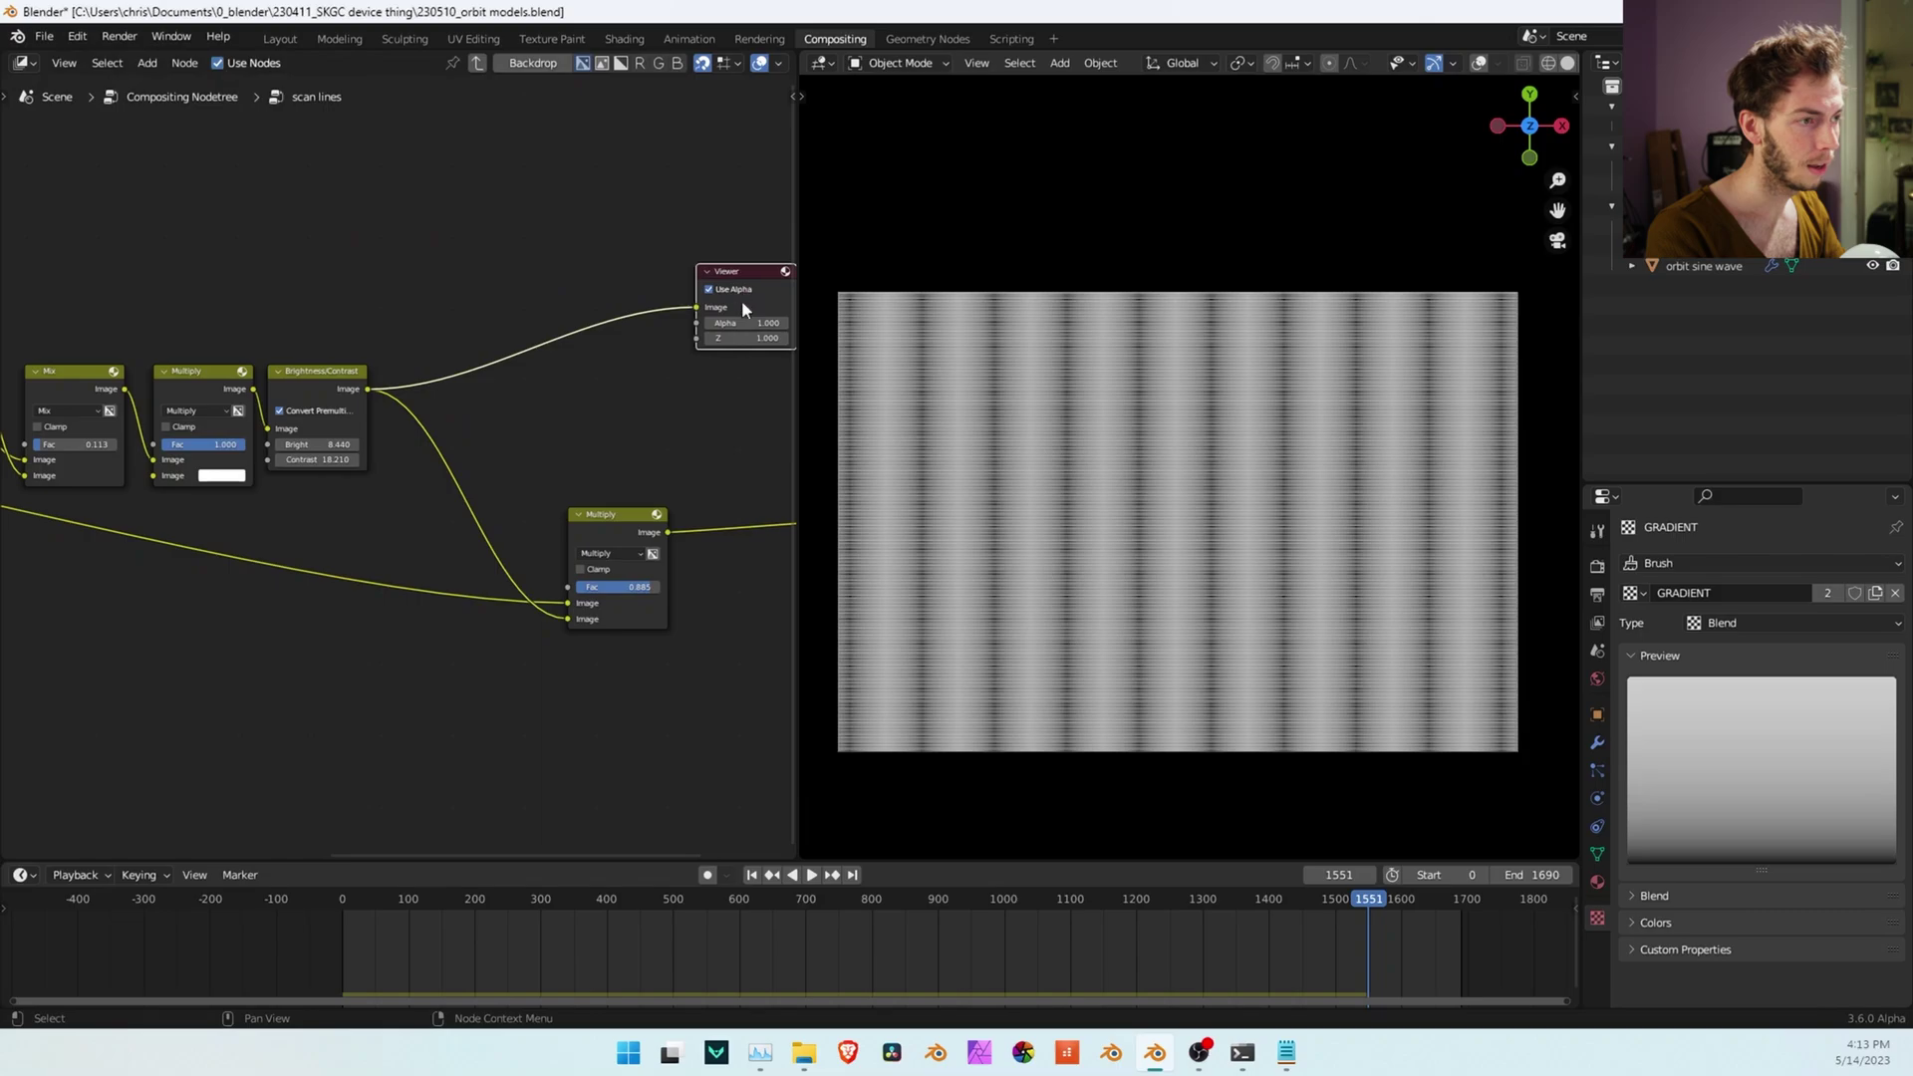
Preview the final Multiply node through the Viewer and toggle its mute state to compare the image with and without scan lines
middle_click_drag(618, 407, 500, 305)
left_click(500, 428, "ctrl+shift")
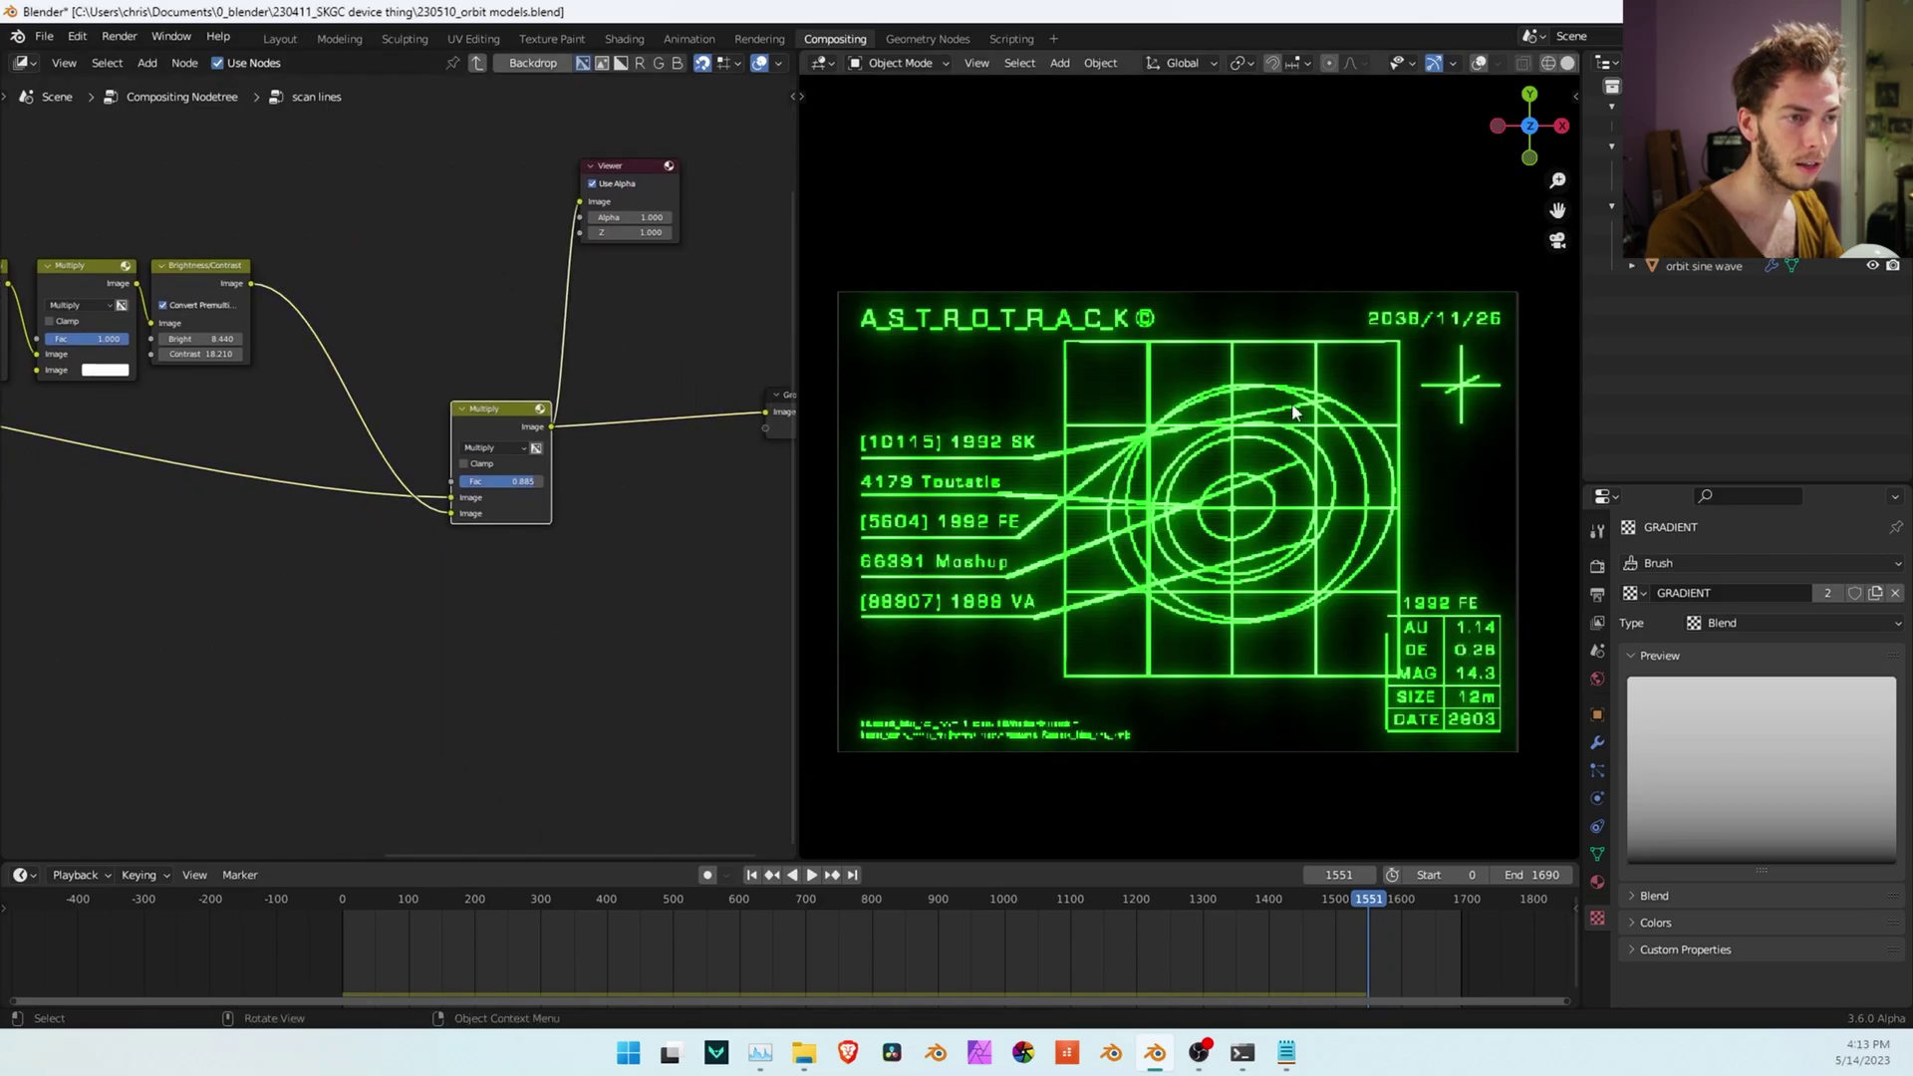
key("m")
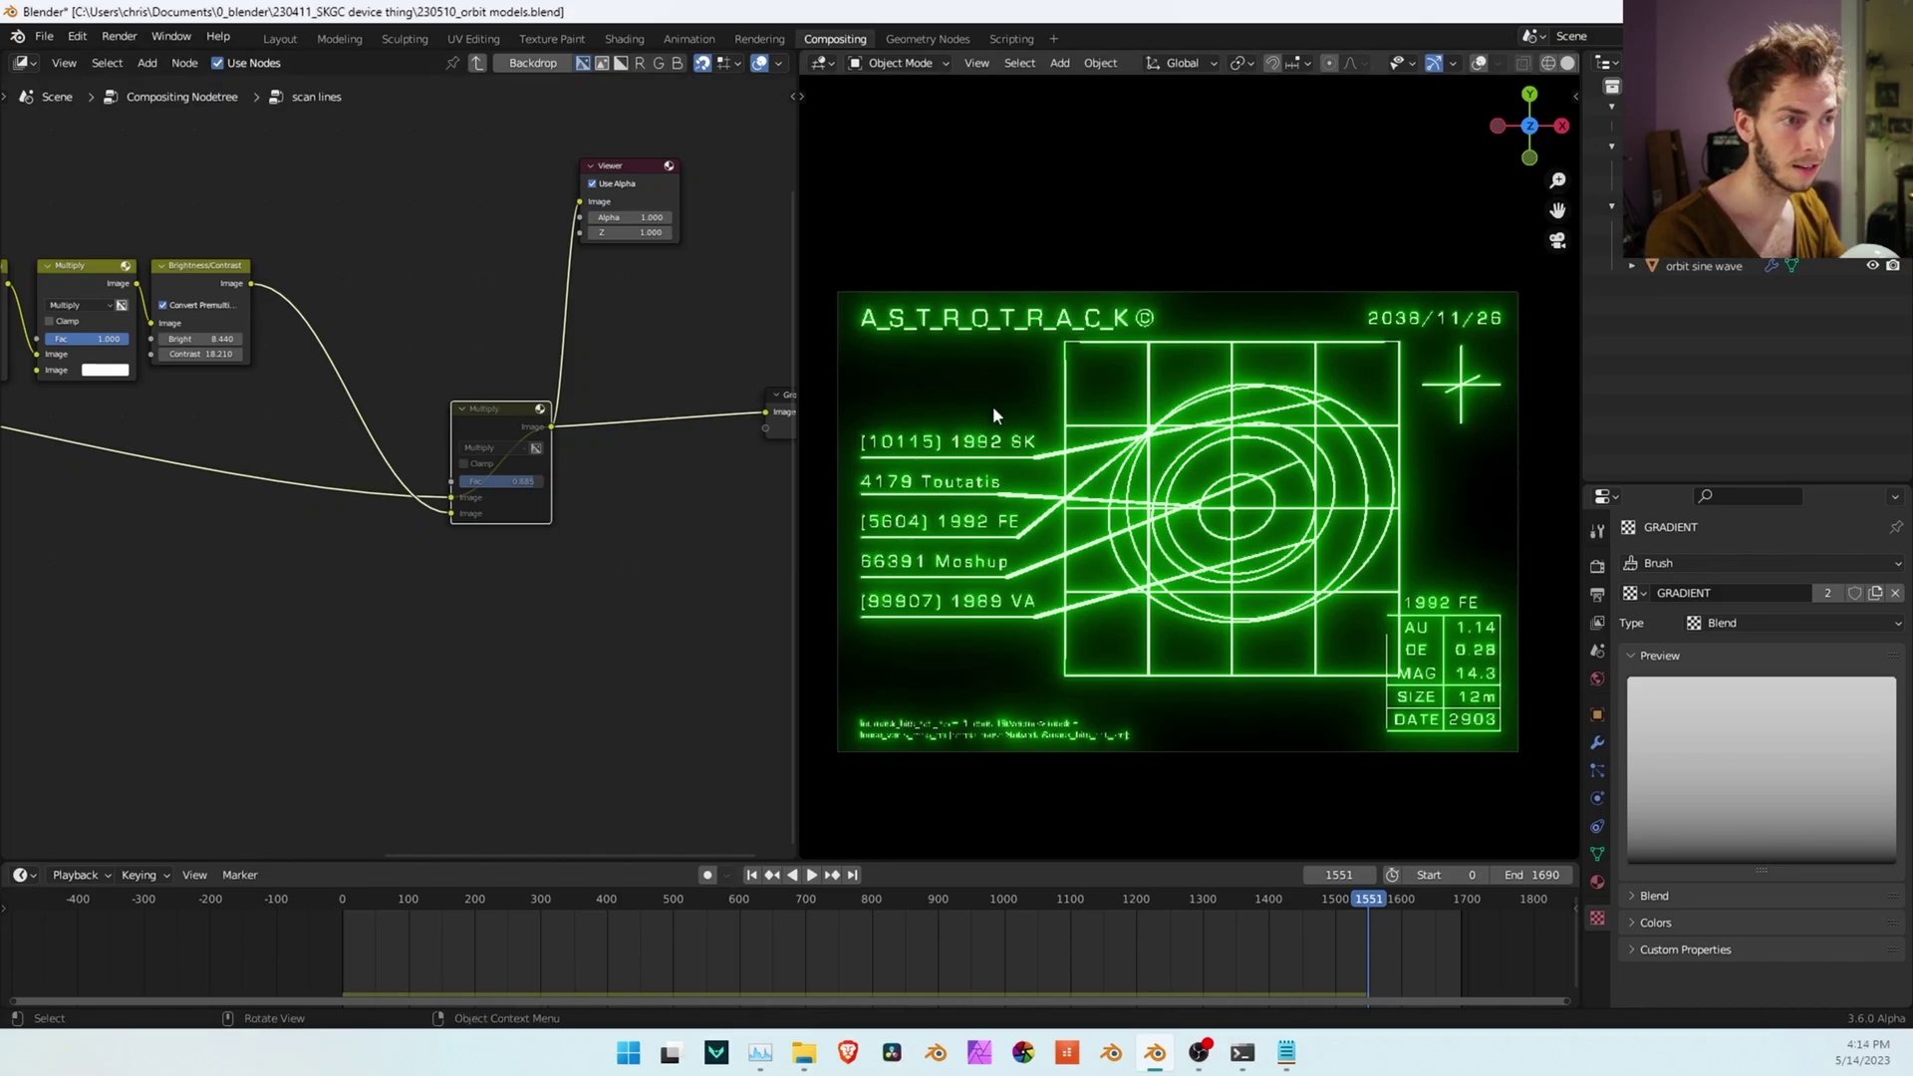
key("m")
key("m")
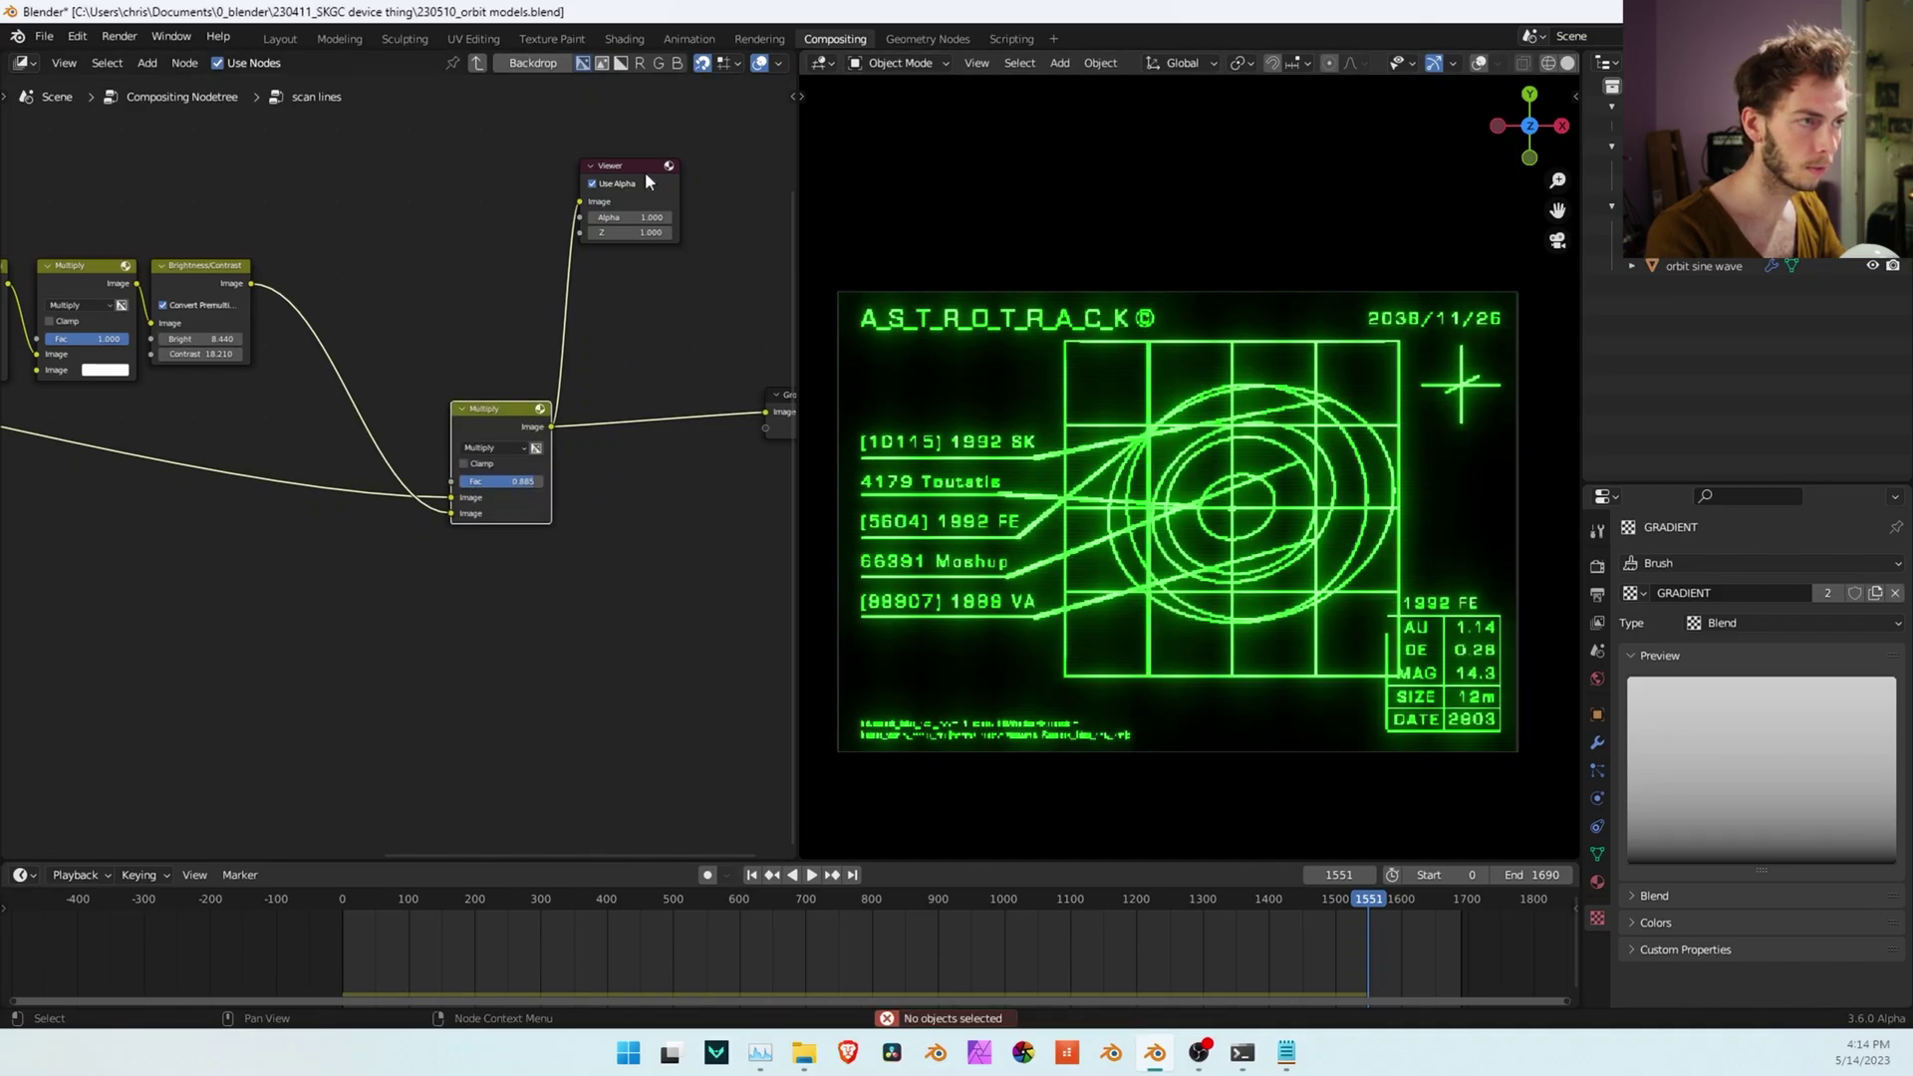
Leave the scan lines group and unmute the cheap noise node after the Mix node
key("ctrl+Tab")
middle_click_drag(458, 514, 369, 545)
scroll(368, 545, "down", 4)
left_click(341, 418)
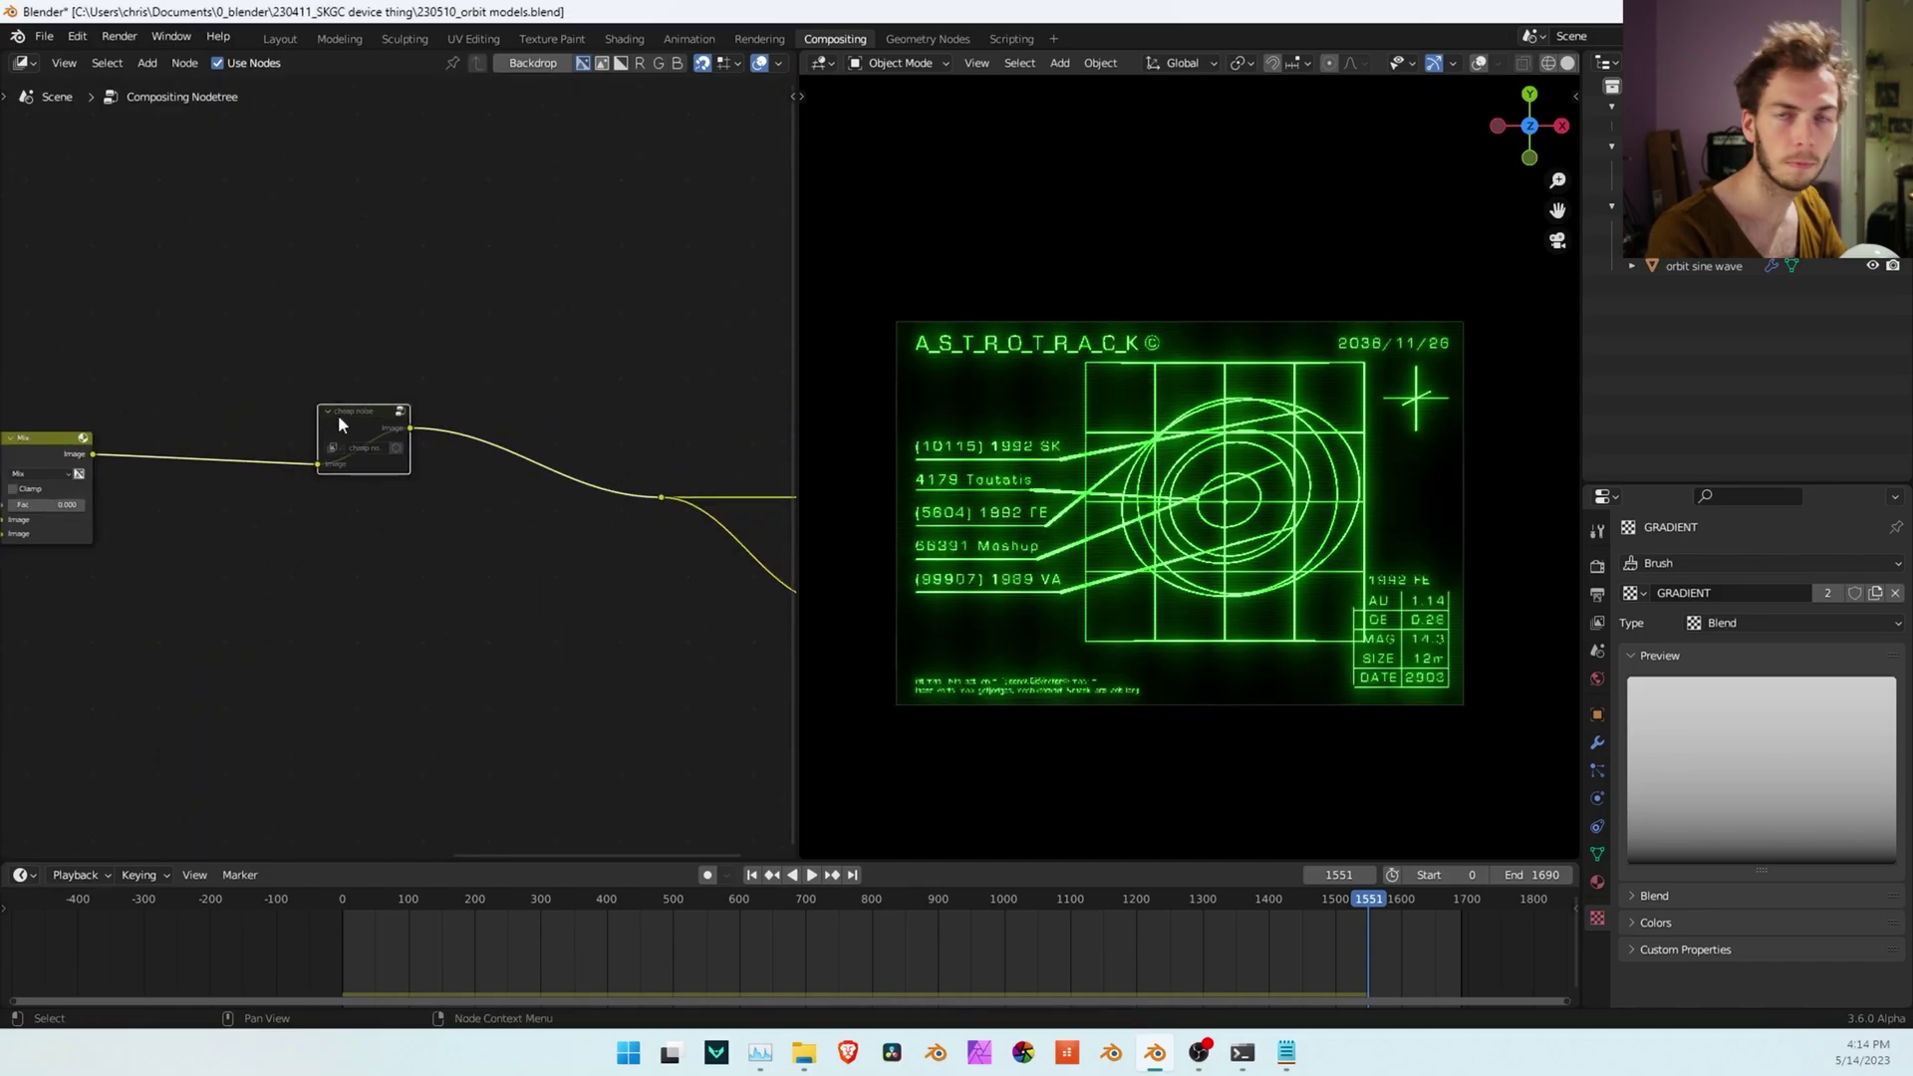
key("m")
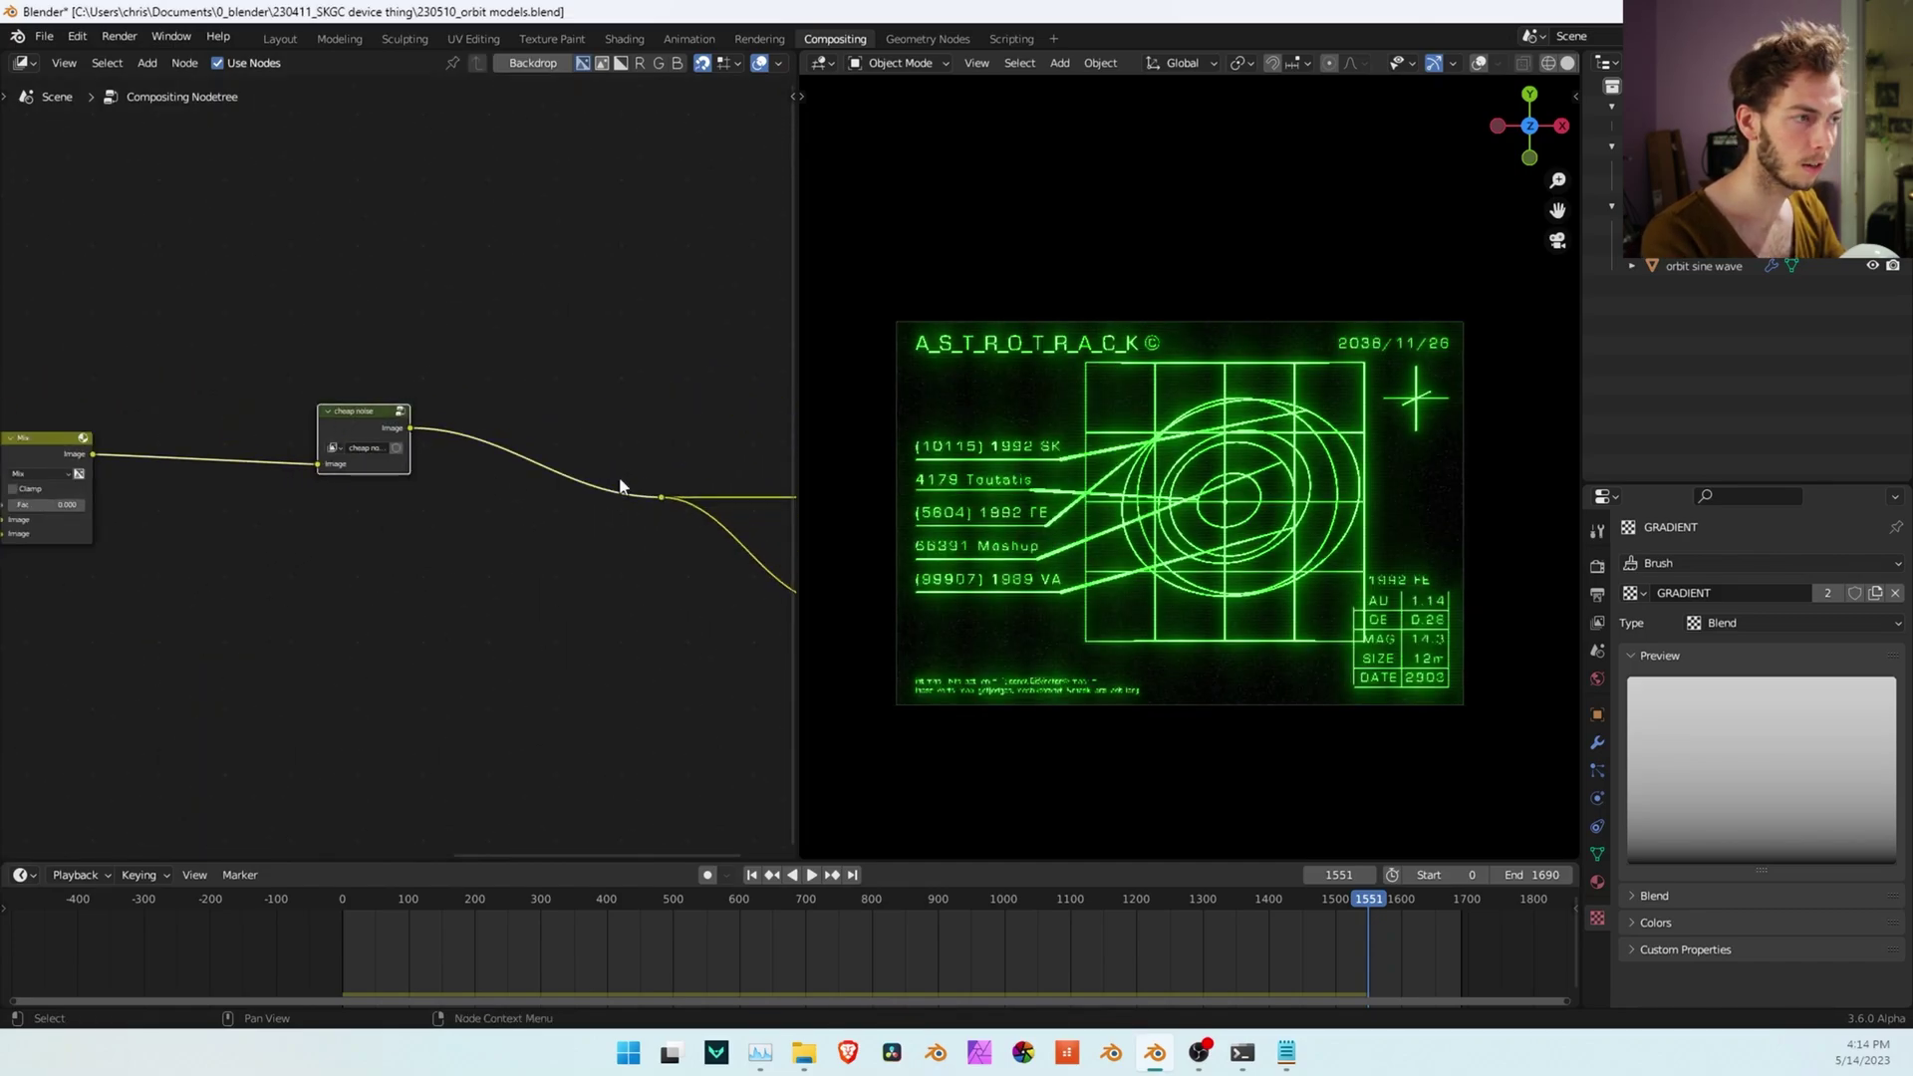
Widen the 3D viewport and toggle the cheap noise node to compare its grain on the enlarged display, leaving it active
left_click_drag(799, 467, 464, 472)
scroll(886, 502, "up", 2)
middle_click_drag(860, 503, 903, 491, "shift")
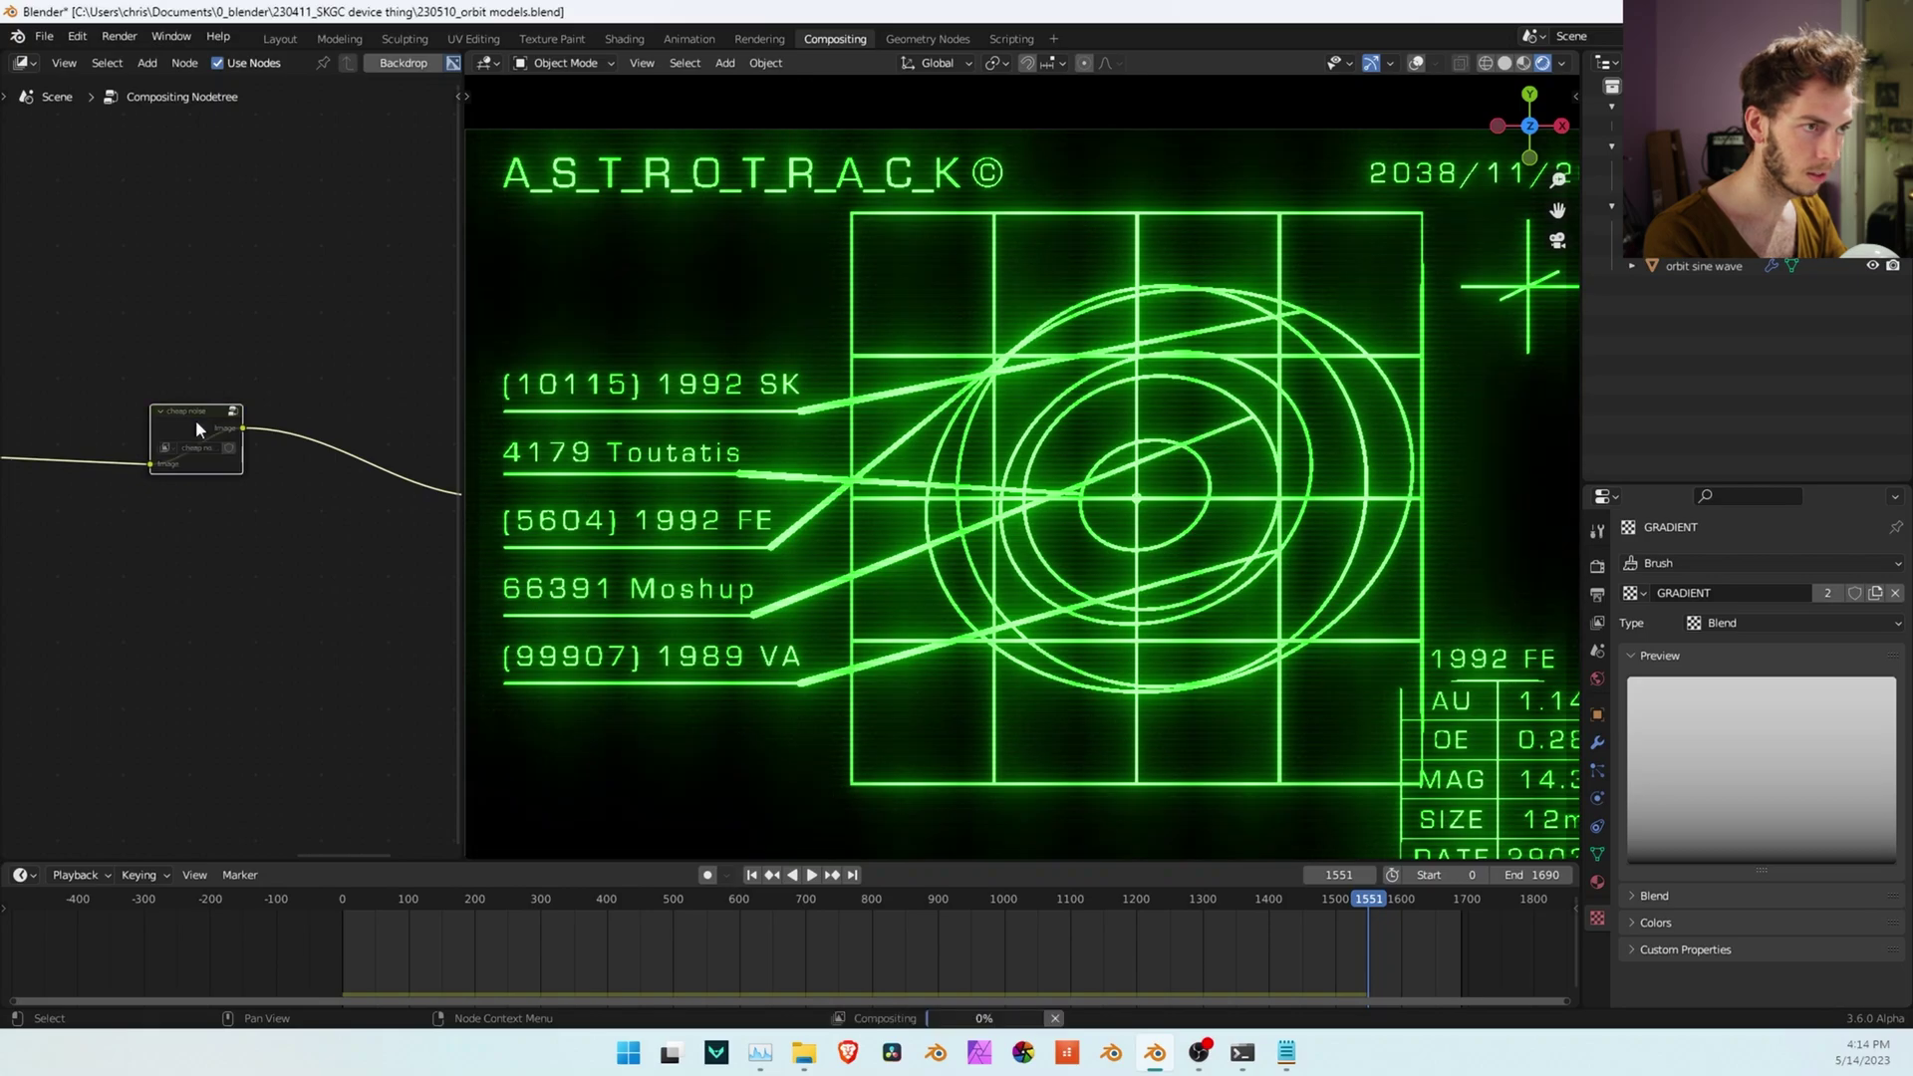
key("m")
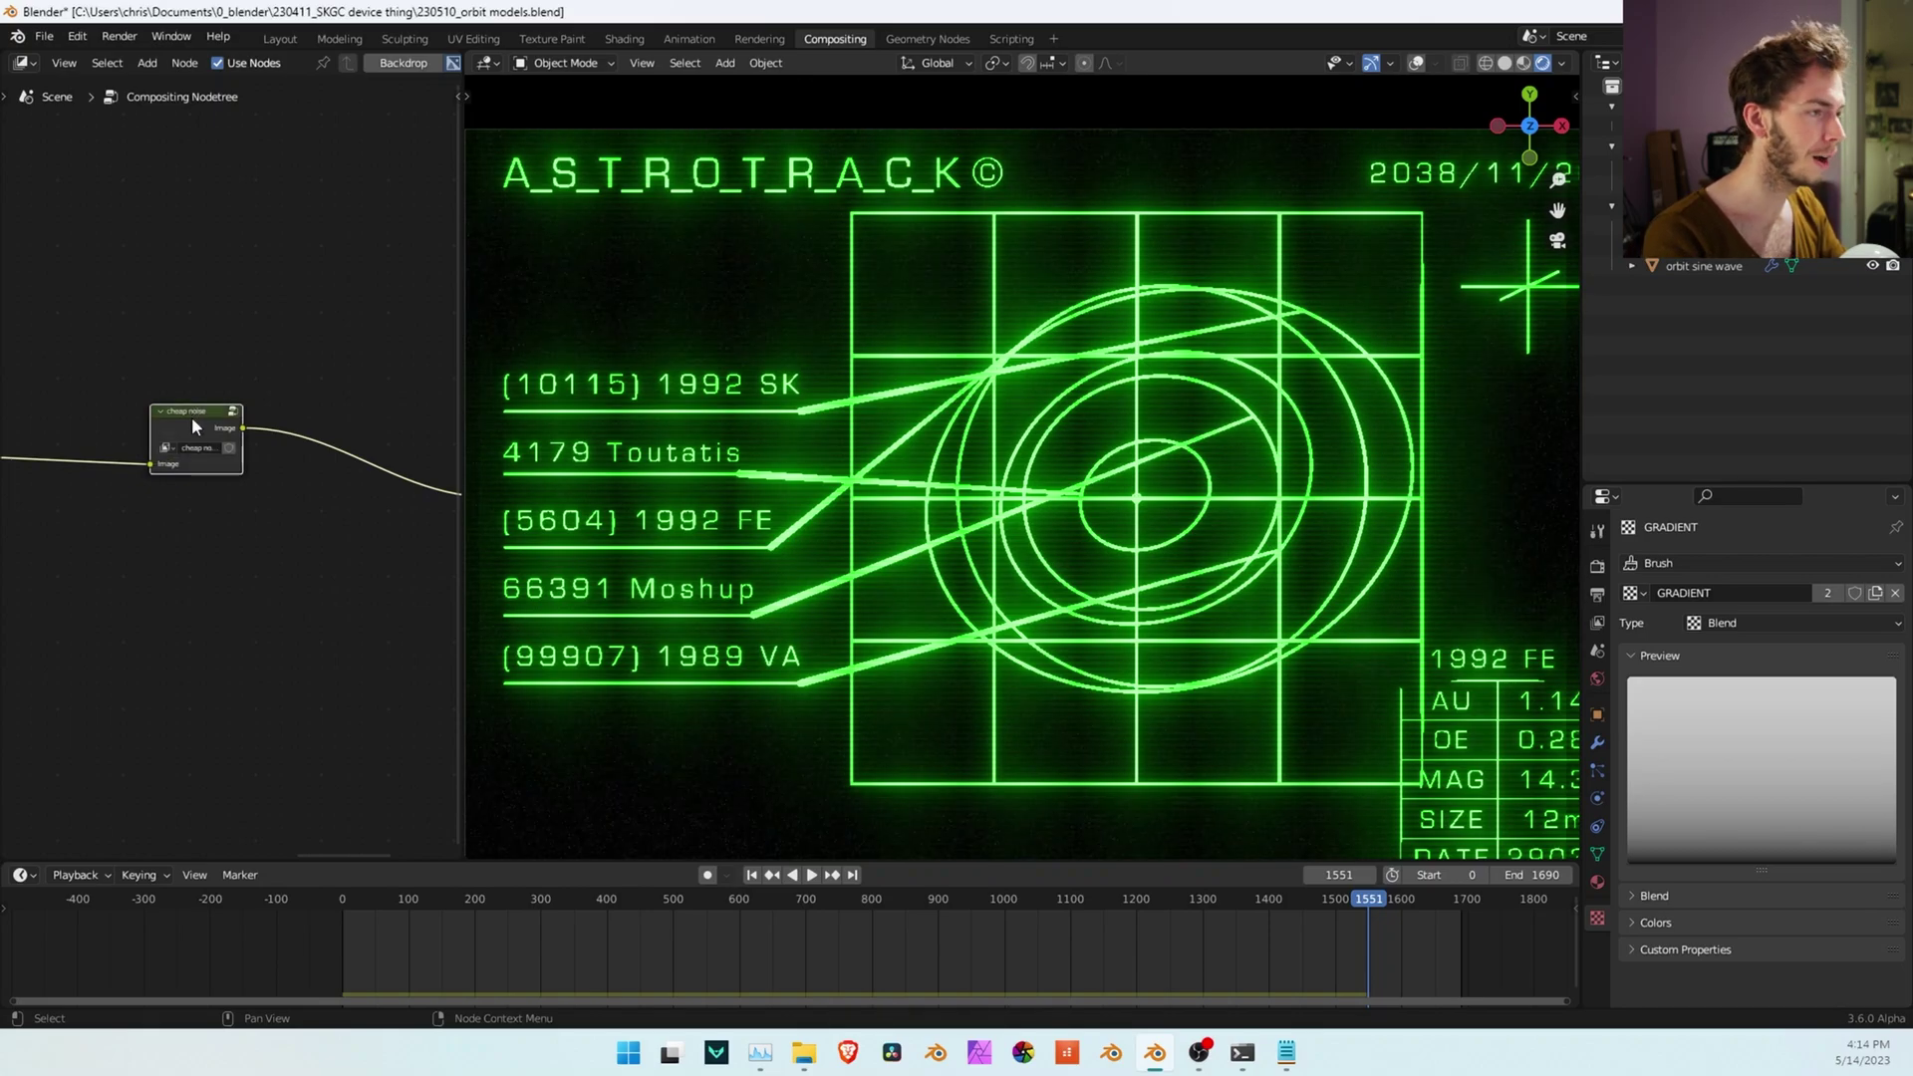
Play the animation, open the cheap noise group and select its Texture node
key("space")
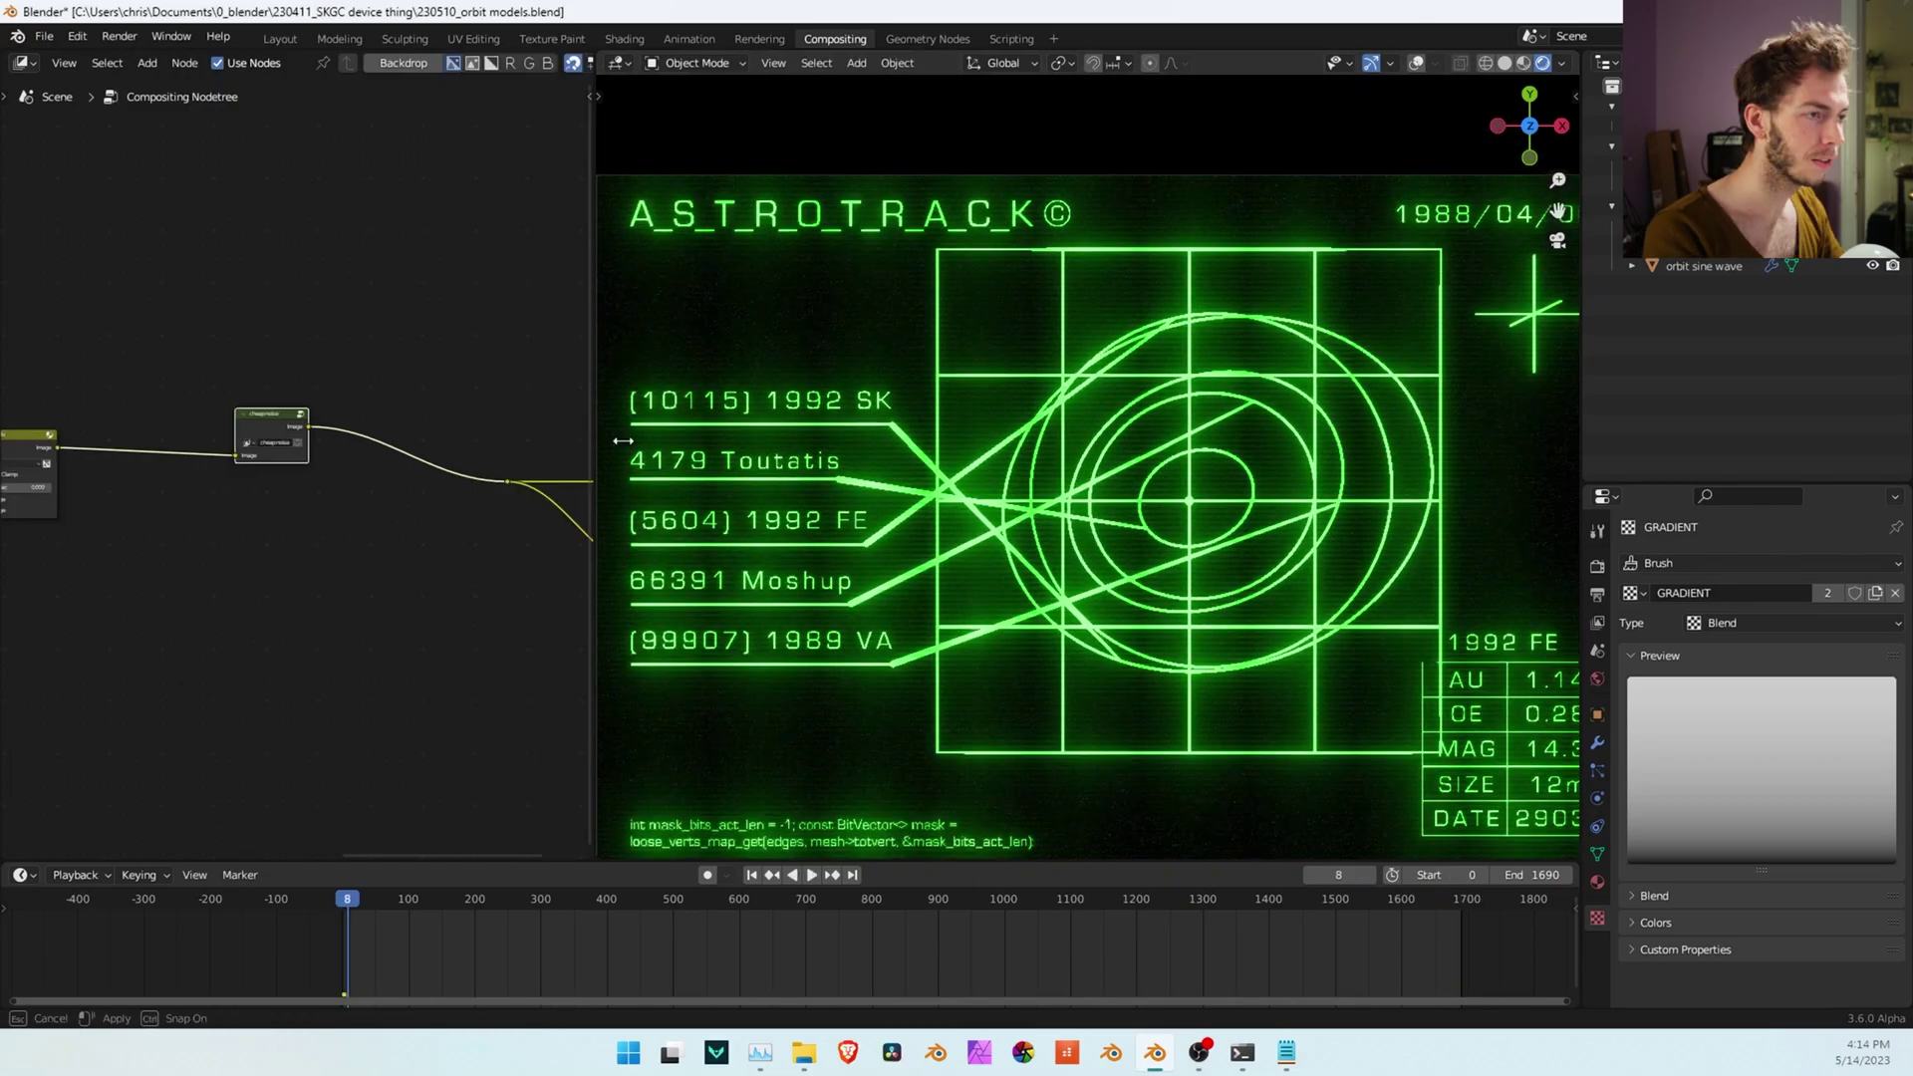
key("Tab")
scroll(320, 468, "up", 2)
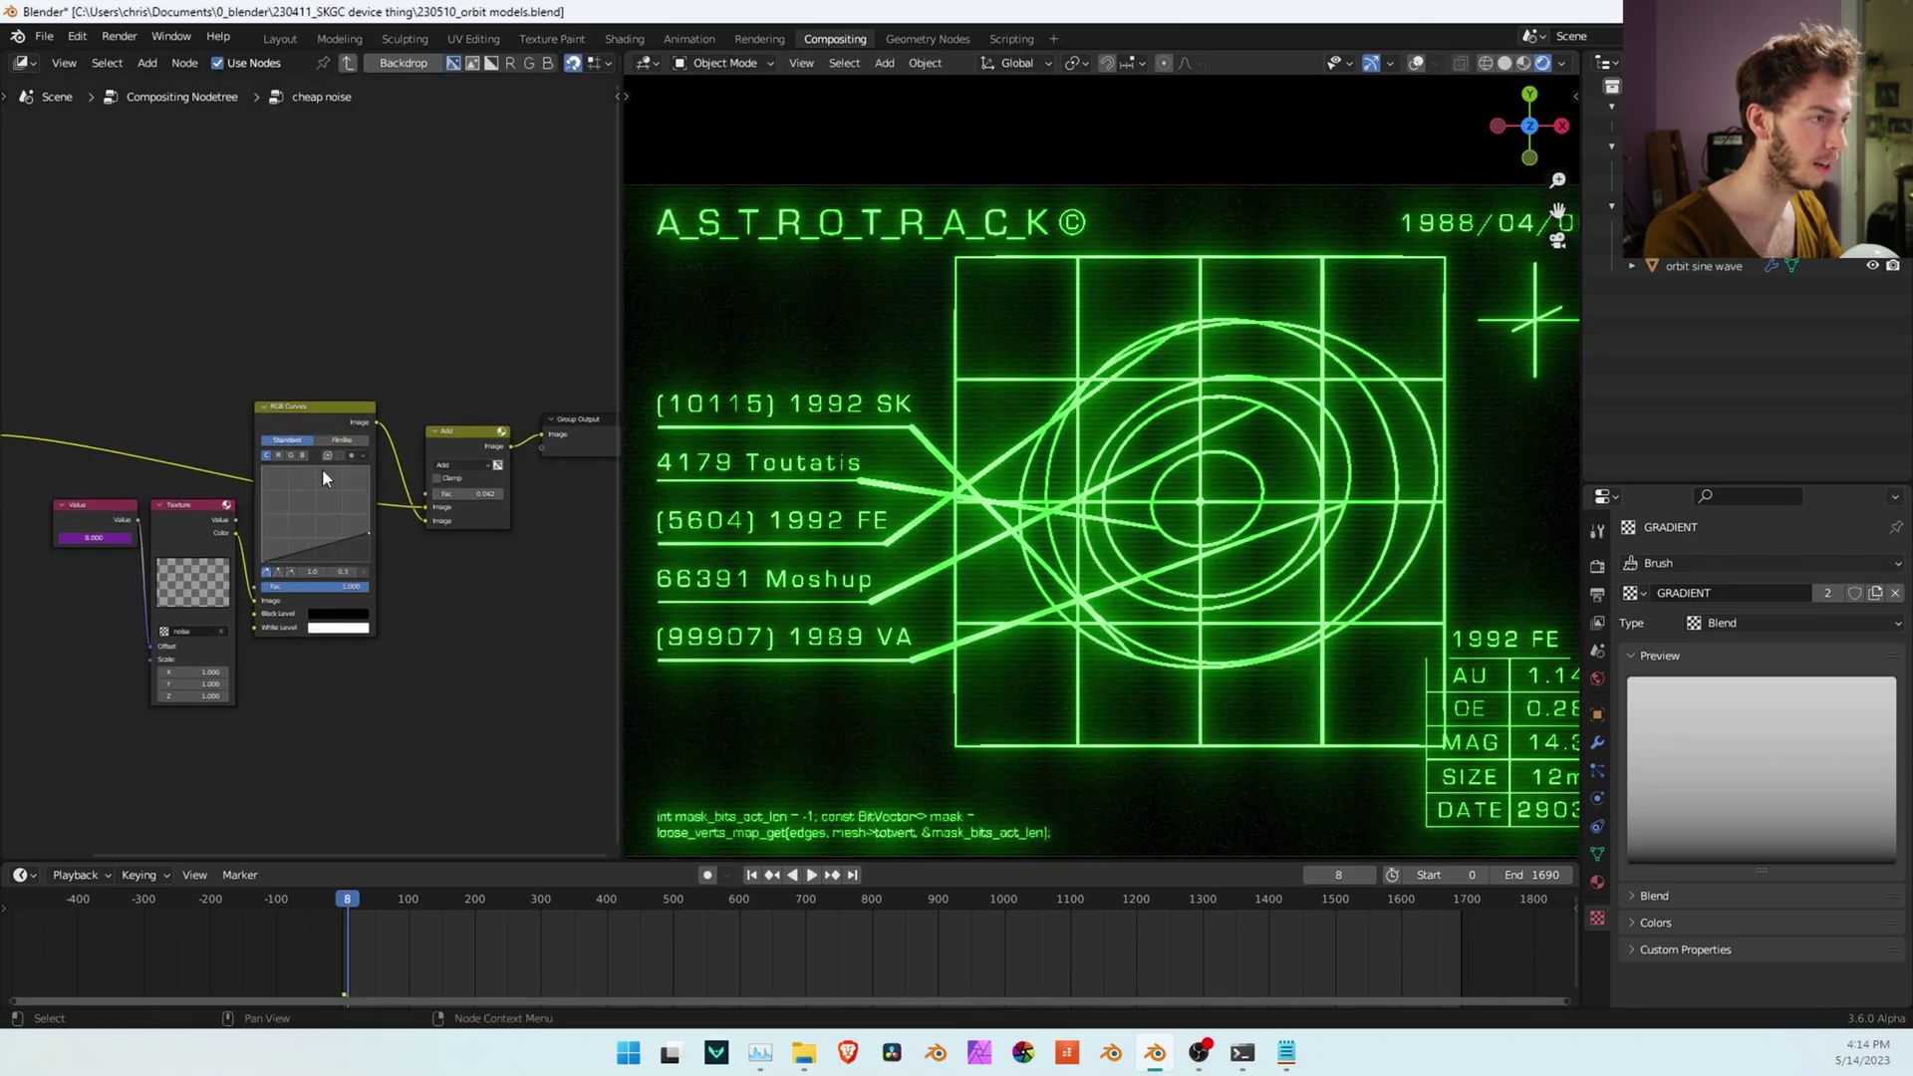
scroll(399, 436, "down", 1)
middle_click_drag(391, 434, 342, 345, "shift")
left_click(363, 397)
Switch the brush texture to noises and finally to noise, and check the texture's type
left_click(1634, 593)
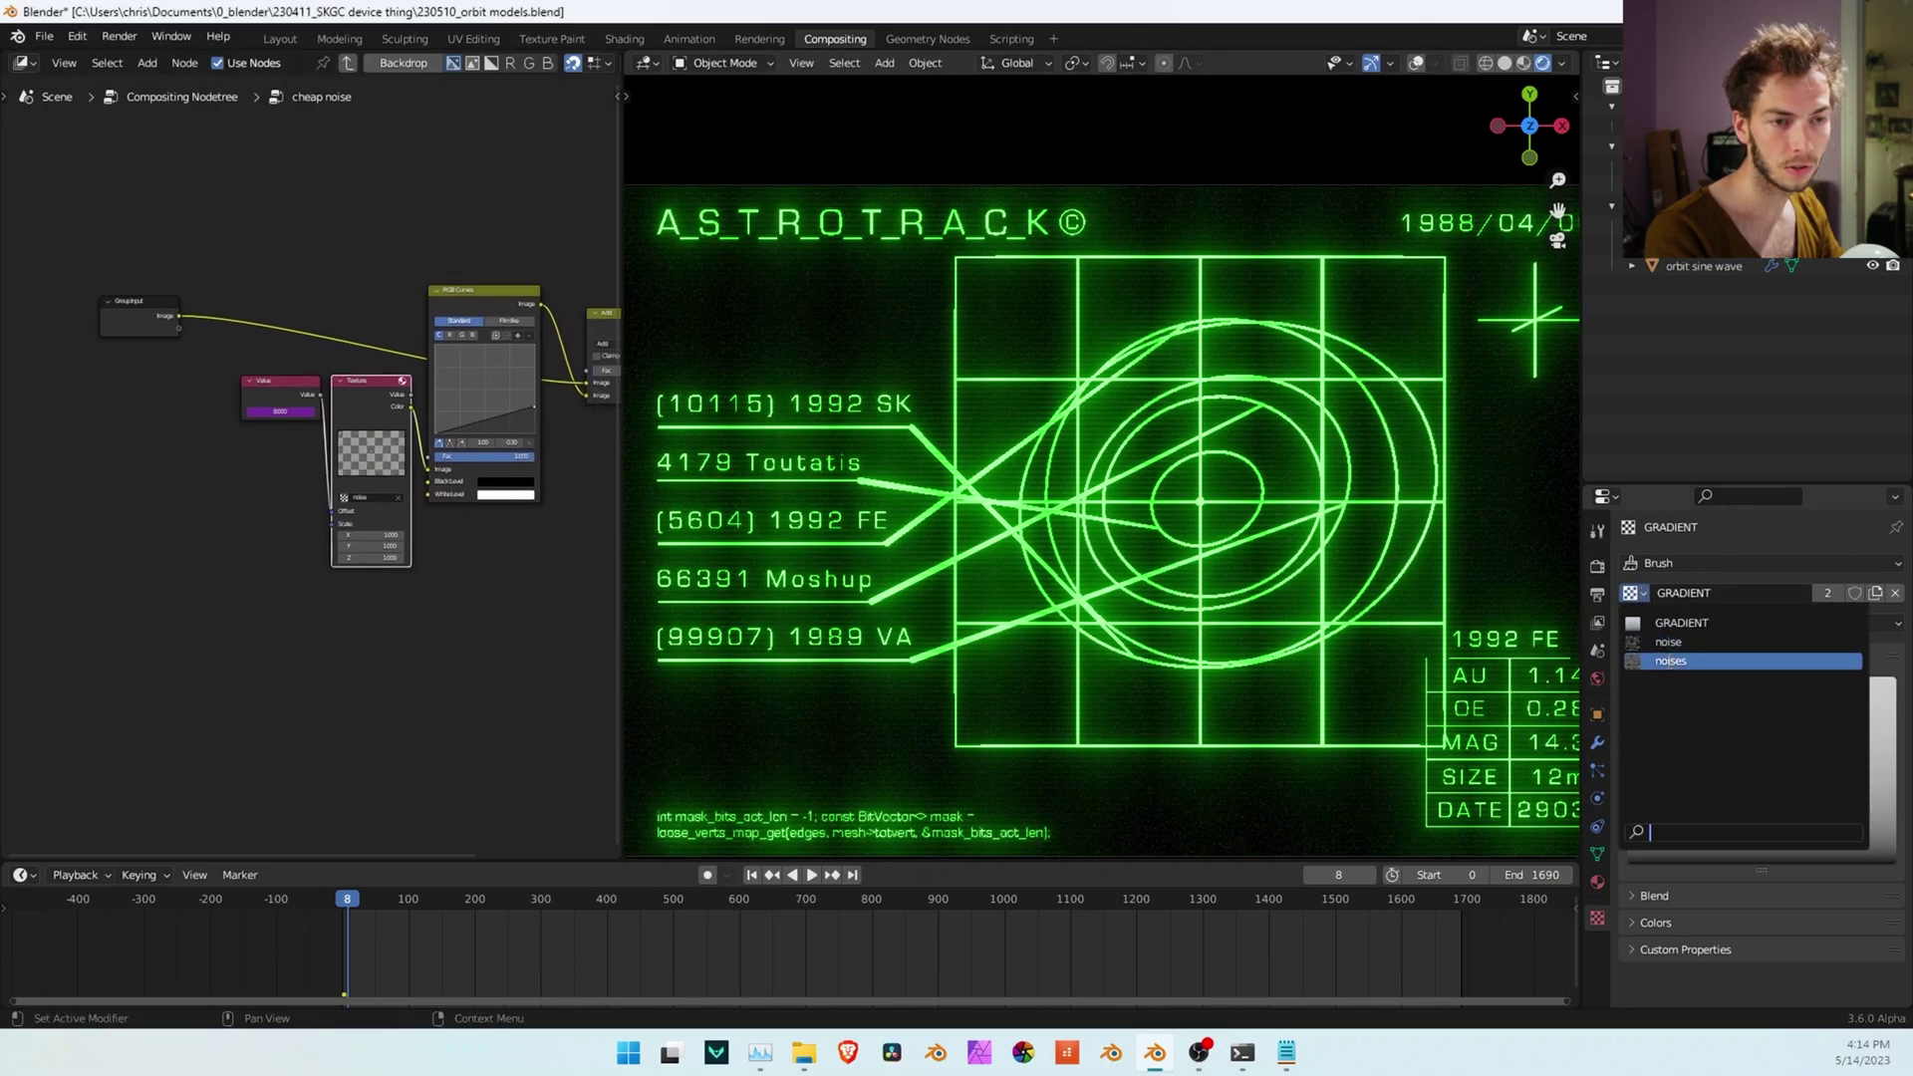
left_click(1671, 661)
left_click(1633, 593)
left_click(1668, 641)
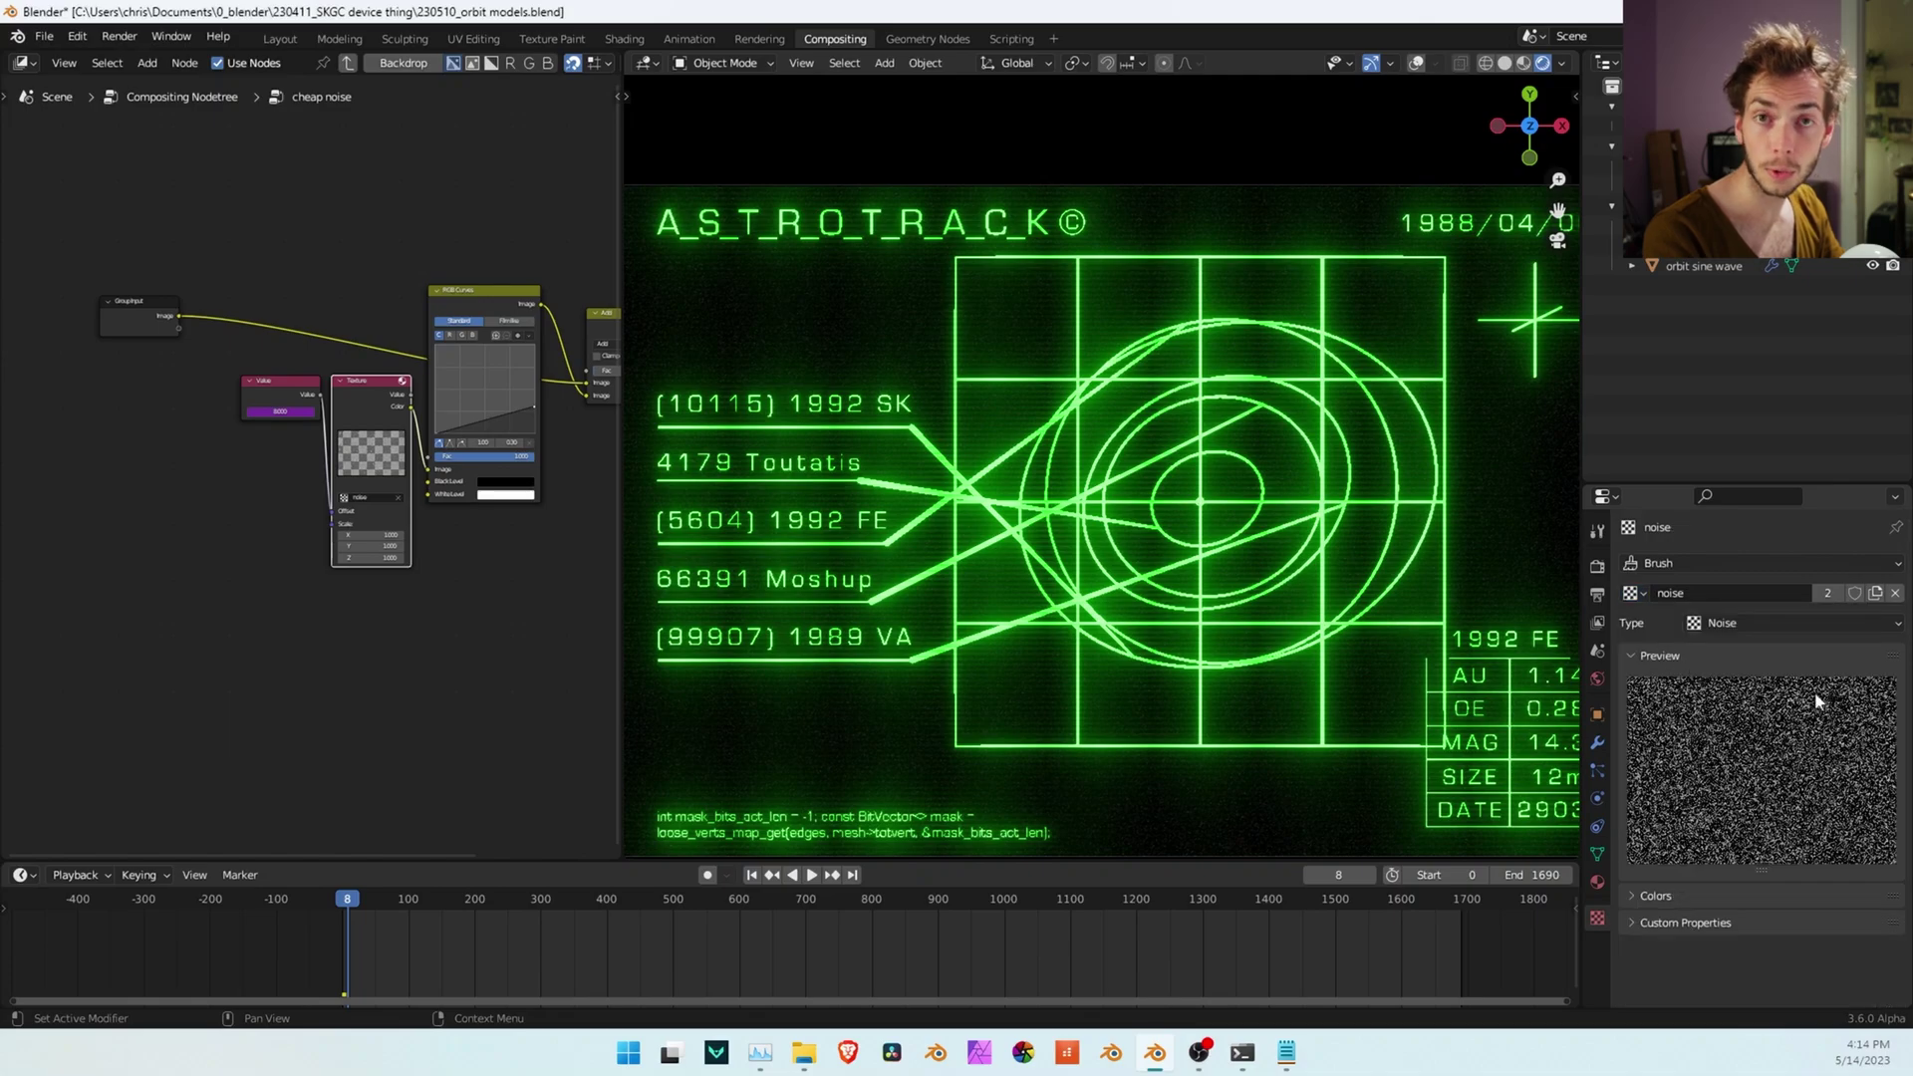
left_click(1727, 620)
left_click(1727, 615)
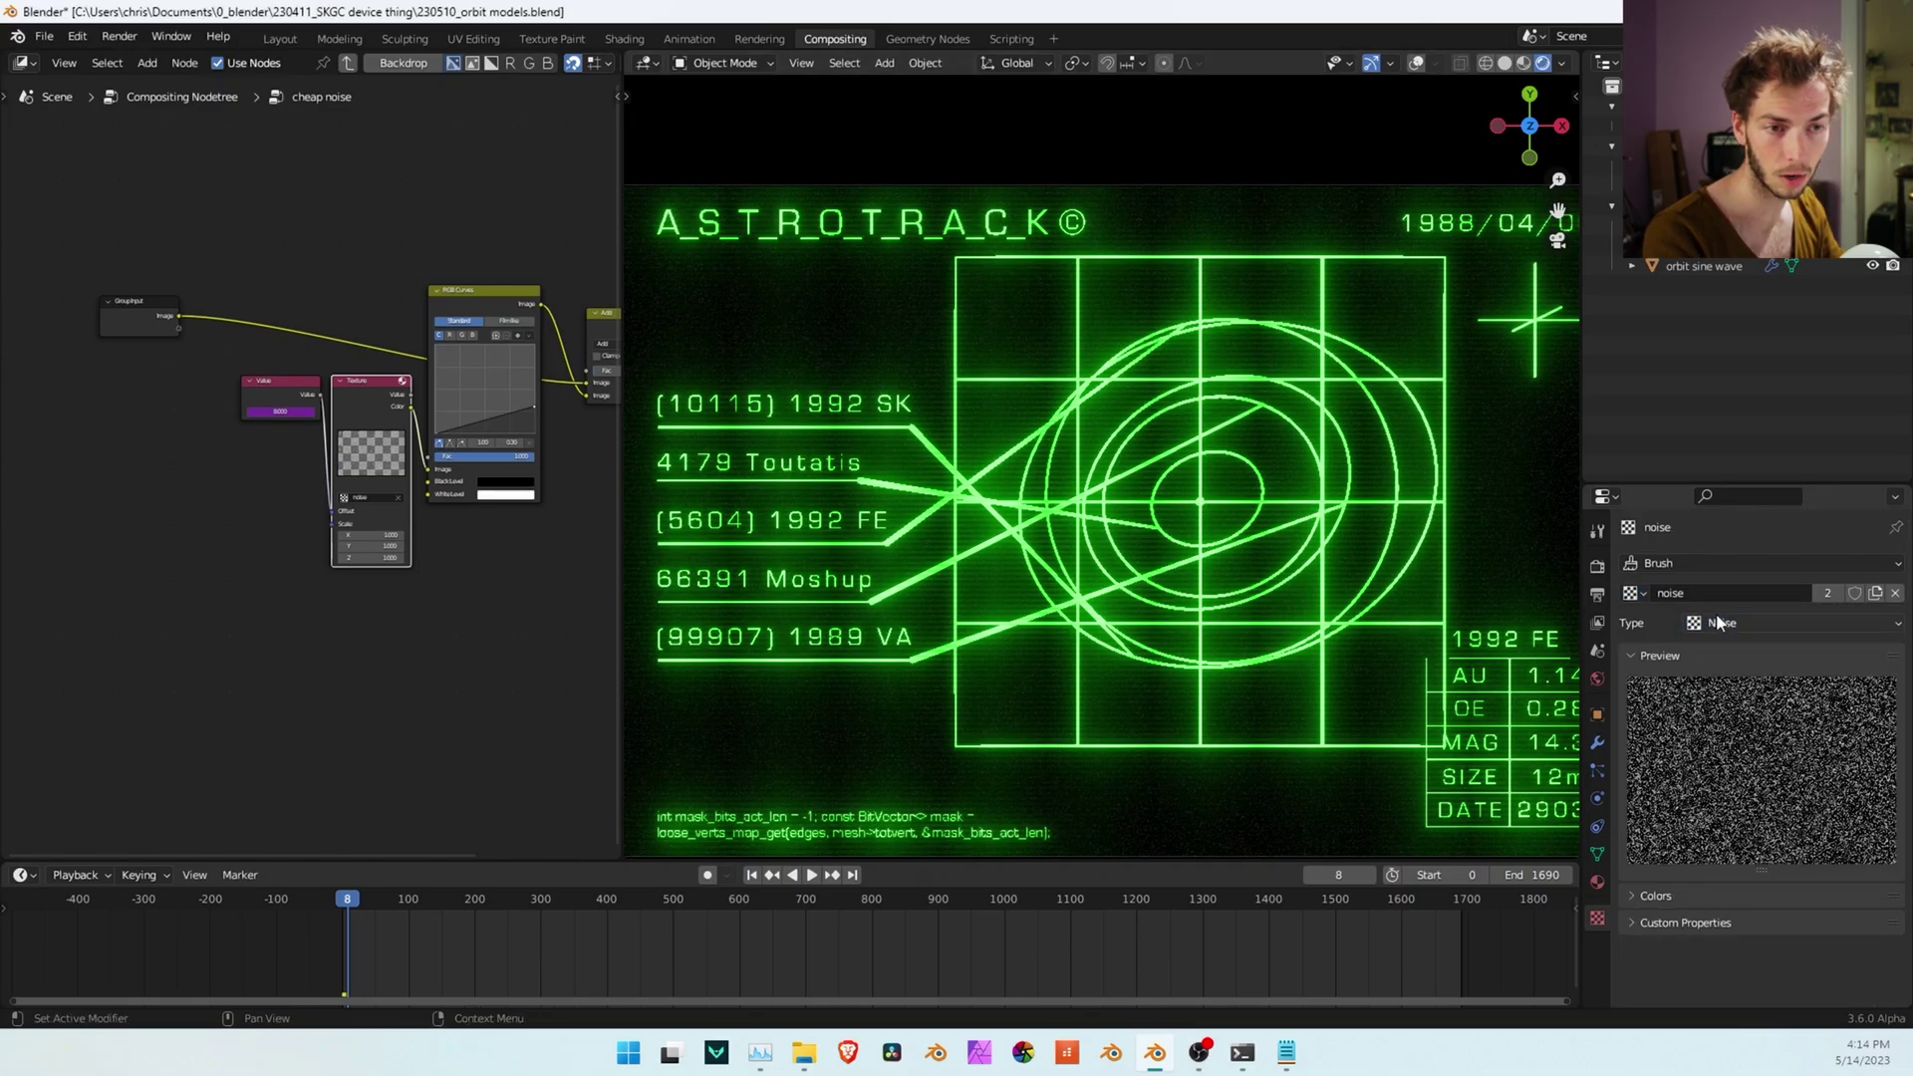
Preview the RGB Curves output in the cheap noise group through a Viewer, and remove the Viewer again
scroll(370, 393, "up", 6)
middle_click_drag(371, 401, 265, 438)
scroll(486, 398, "down", 2)
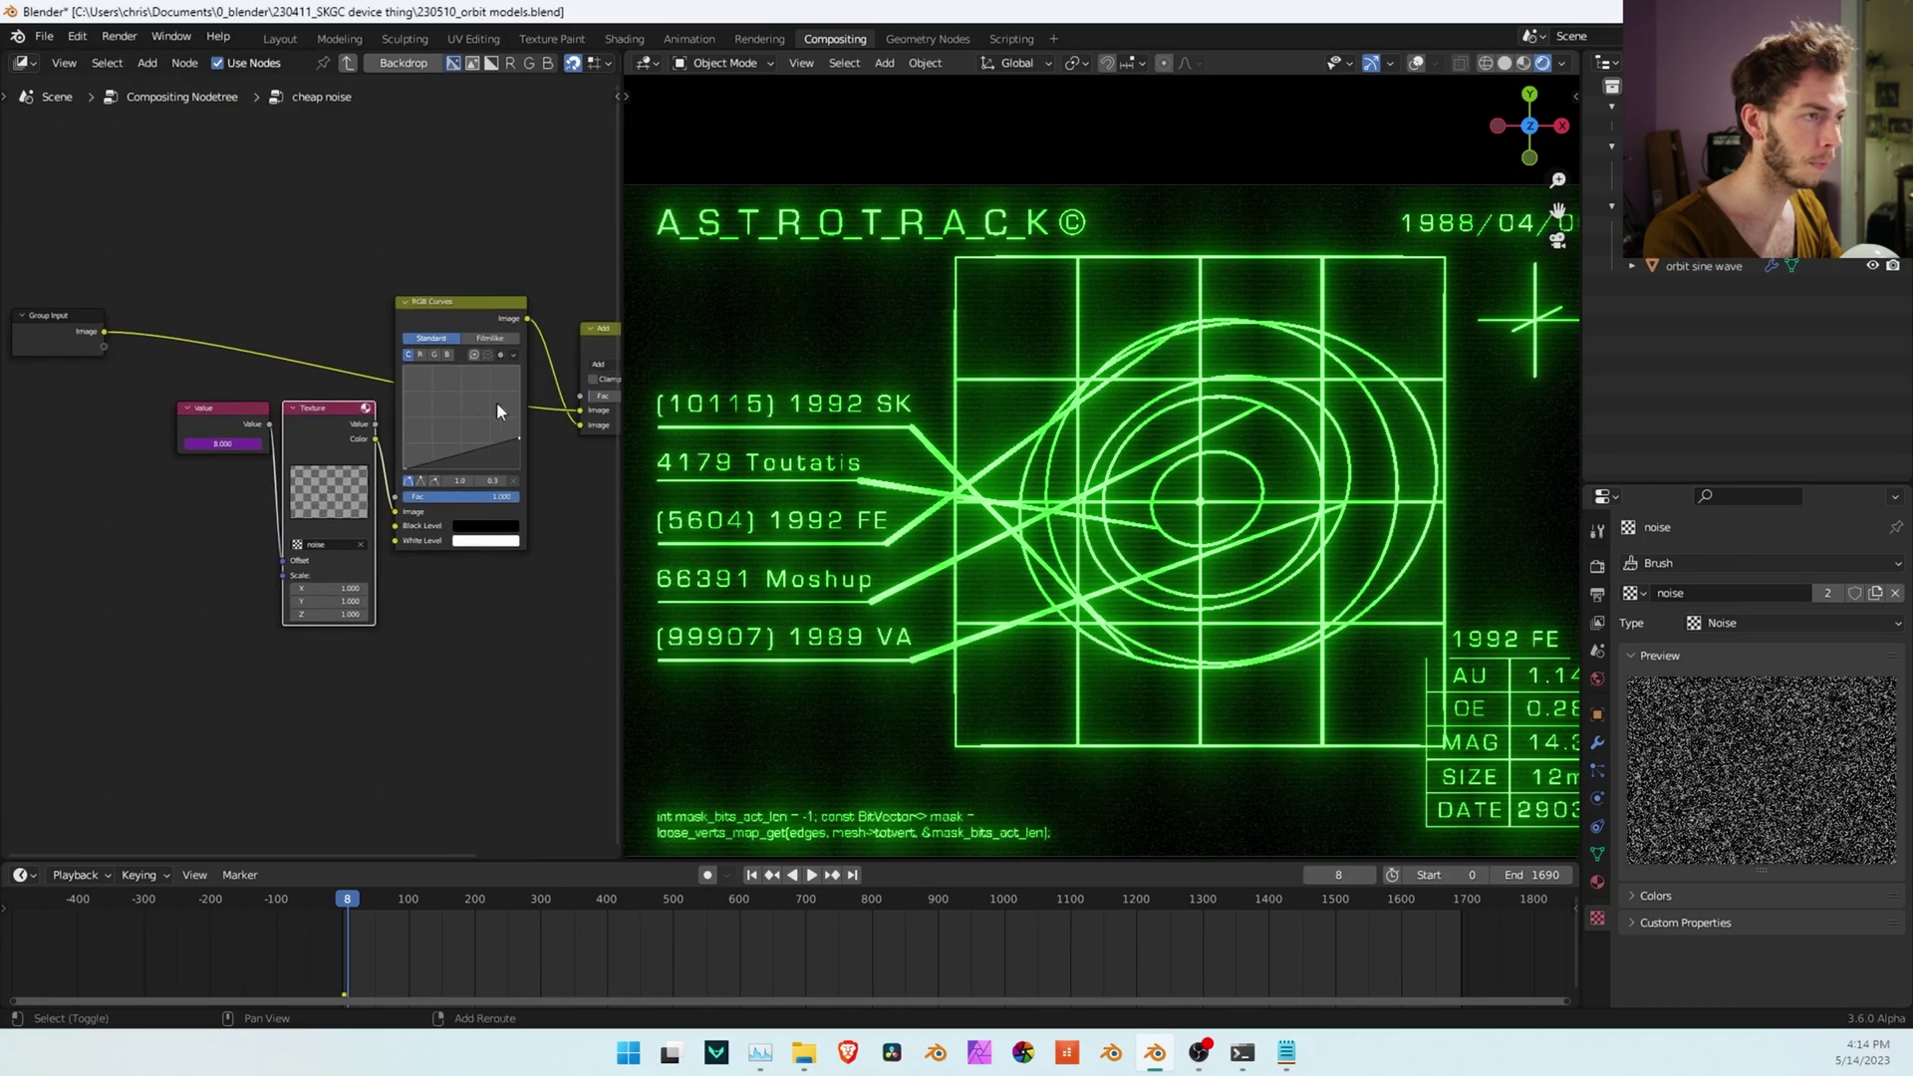
middle_click_drag(487, 398, 312, 345)
left_click(299, 291, "ctrl+shift")
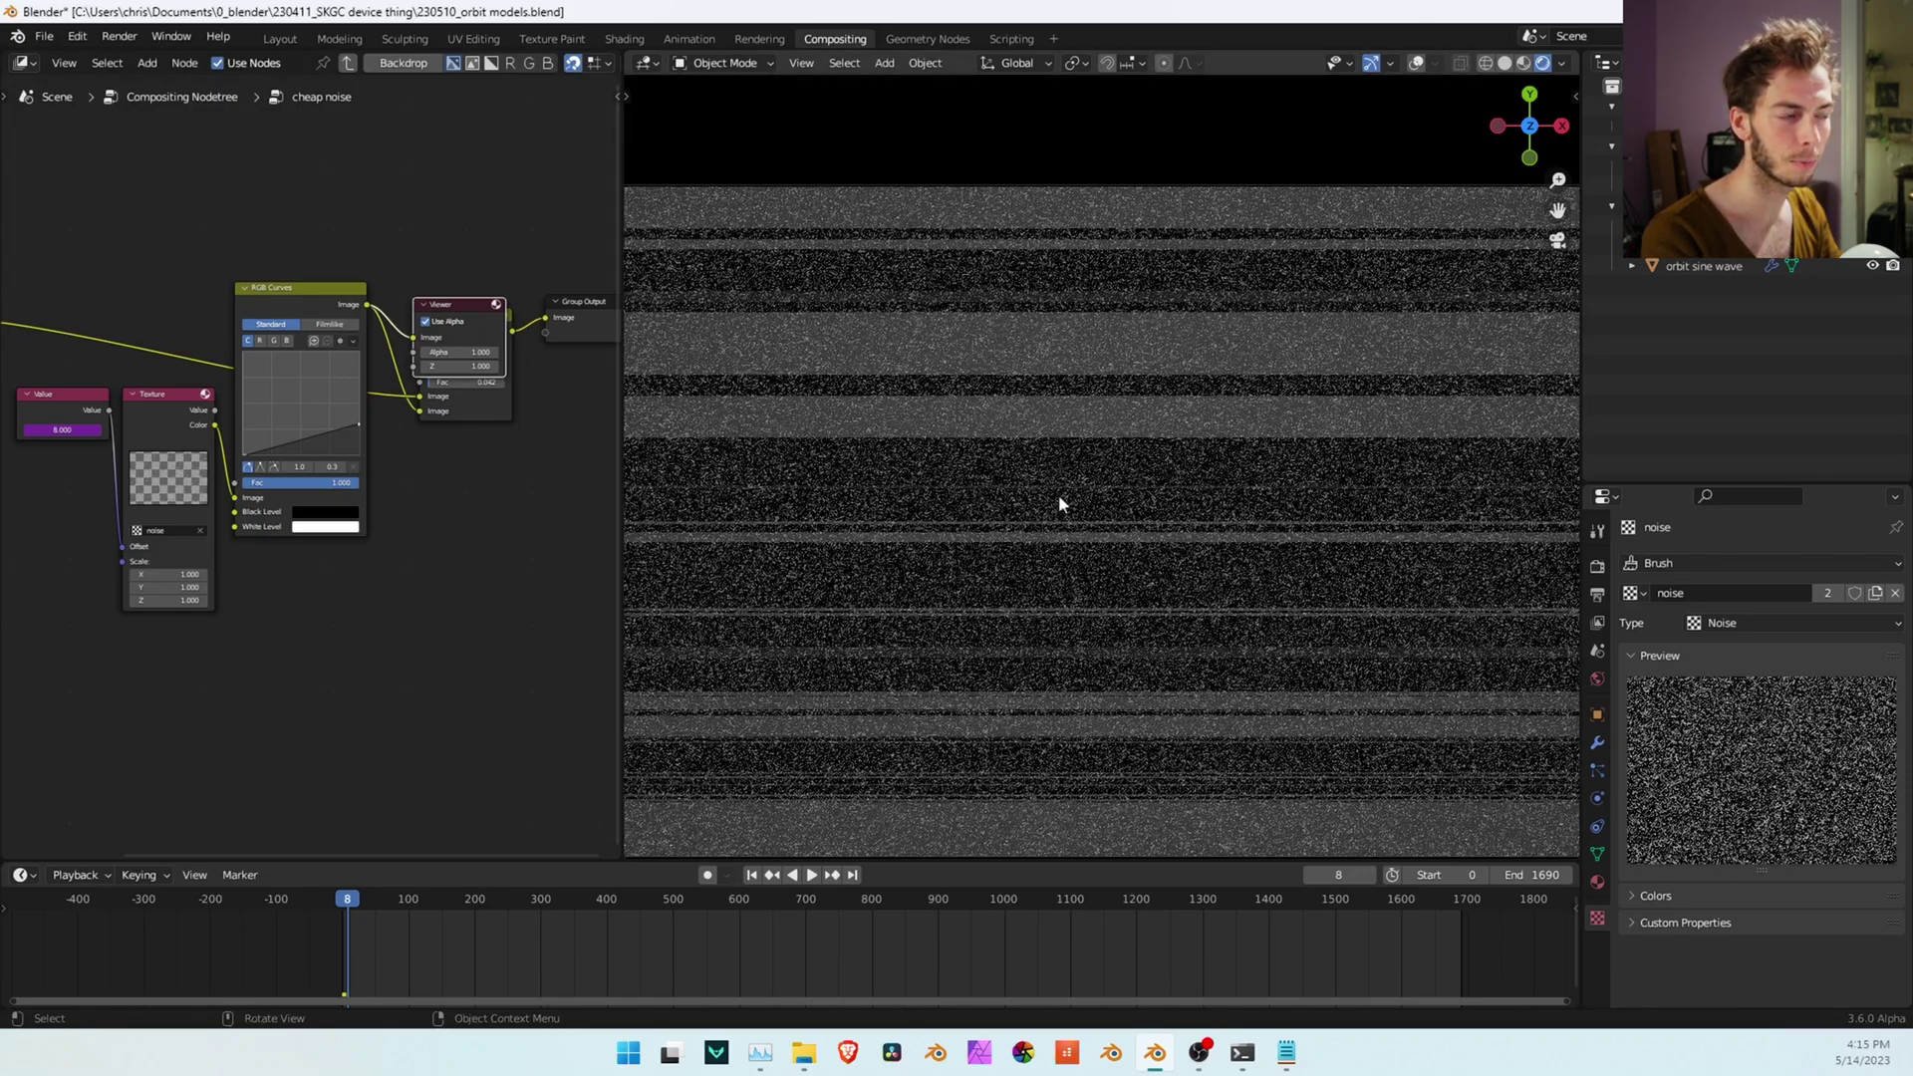
left_click(472, 323)
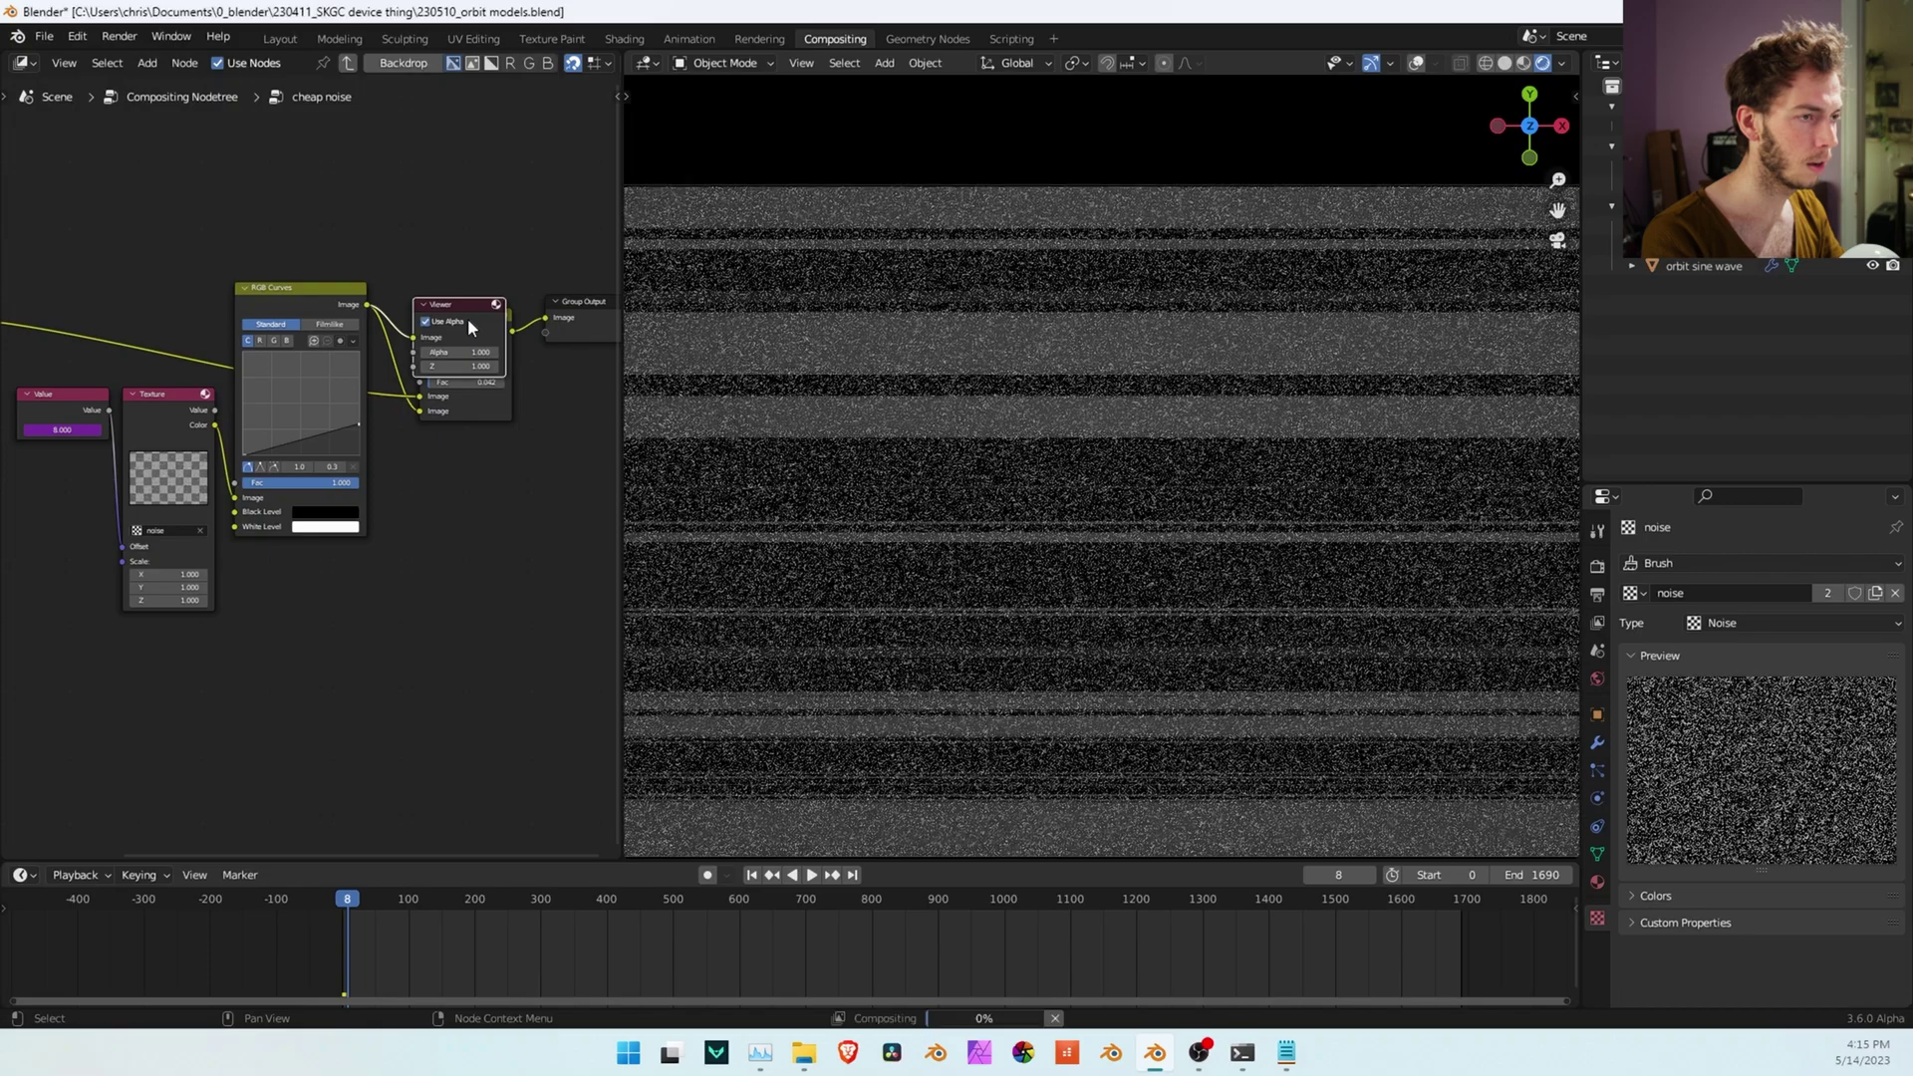
left_click_drag(468, 301, 485, 174)
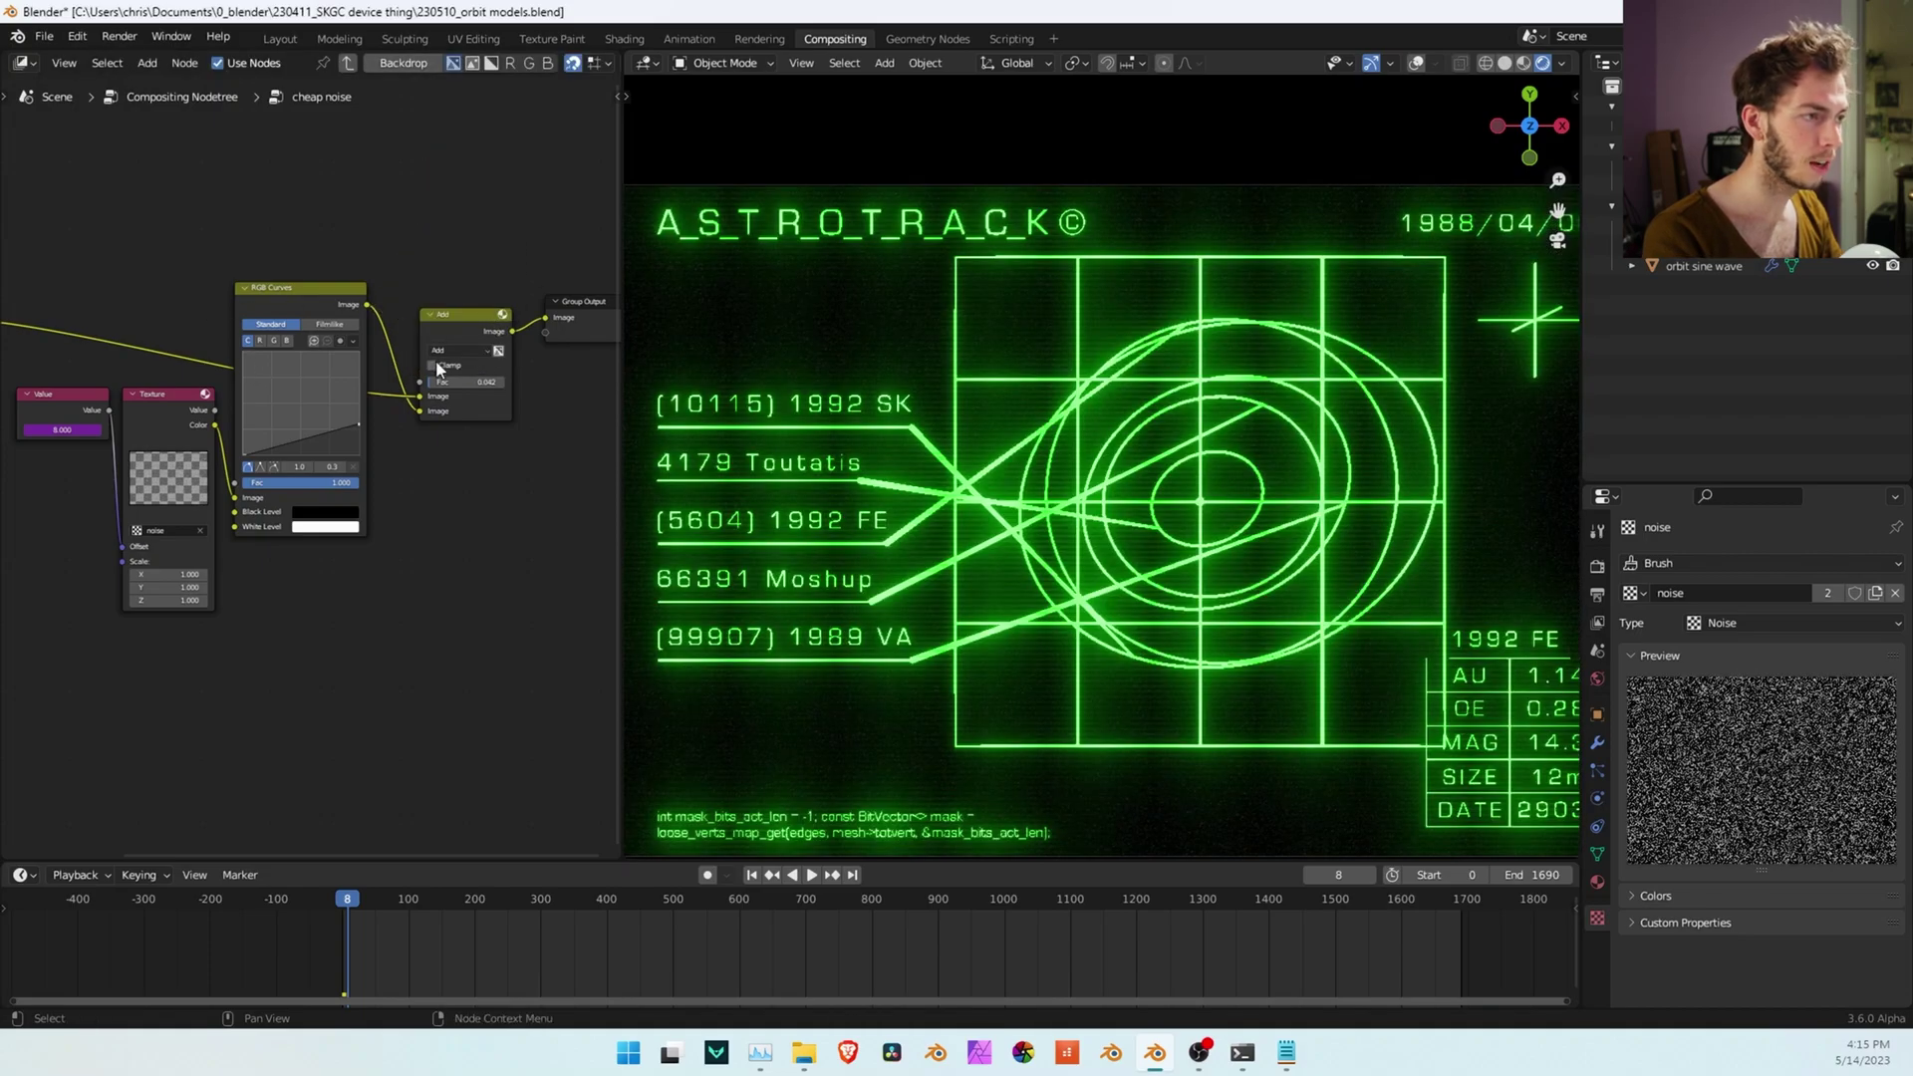
Inspect the driver expression of the Value node that feeds the Texture node's offset, leaving it as is
middle_click_drag(214, 376, 377, 349)
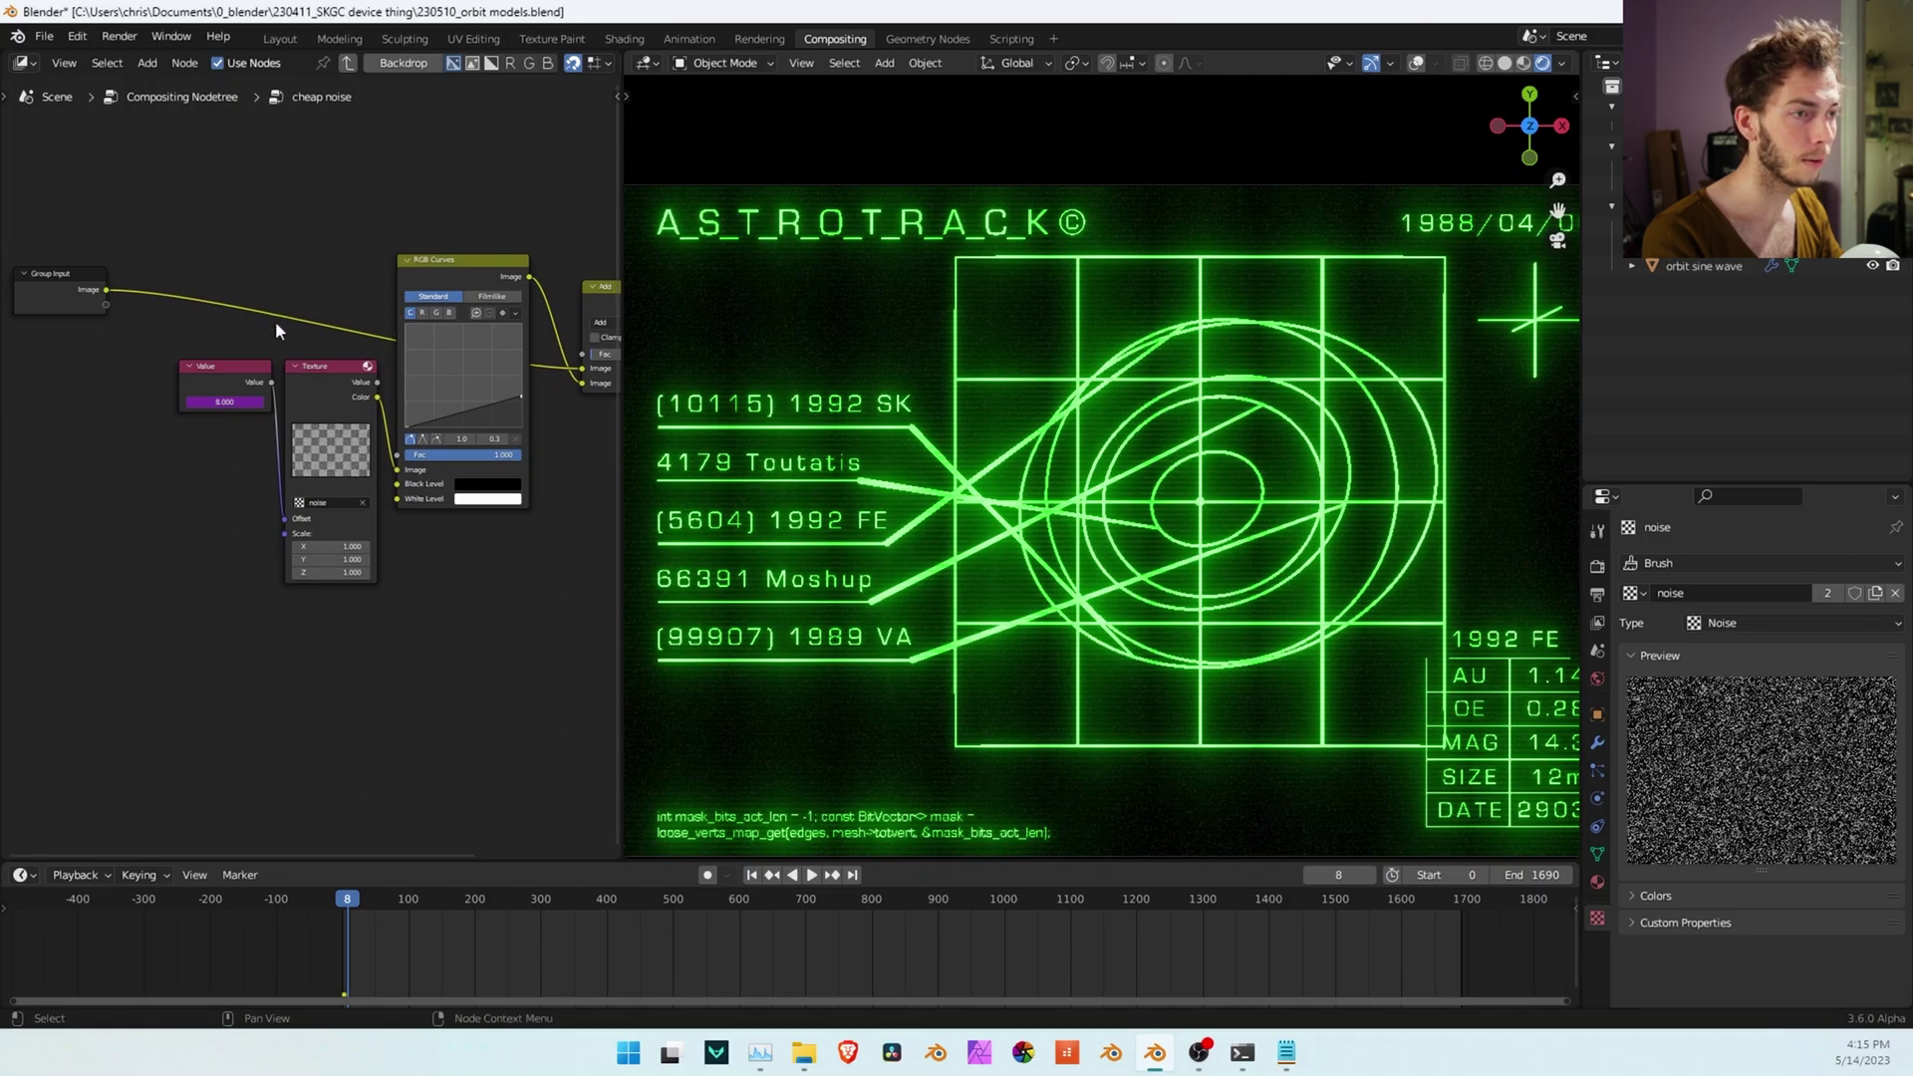
left_click(208, 375)
left_click(225, 400)
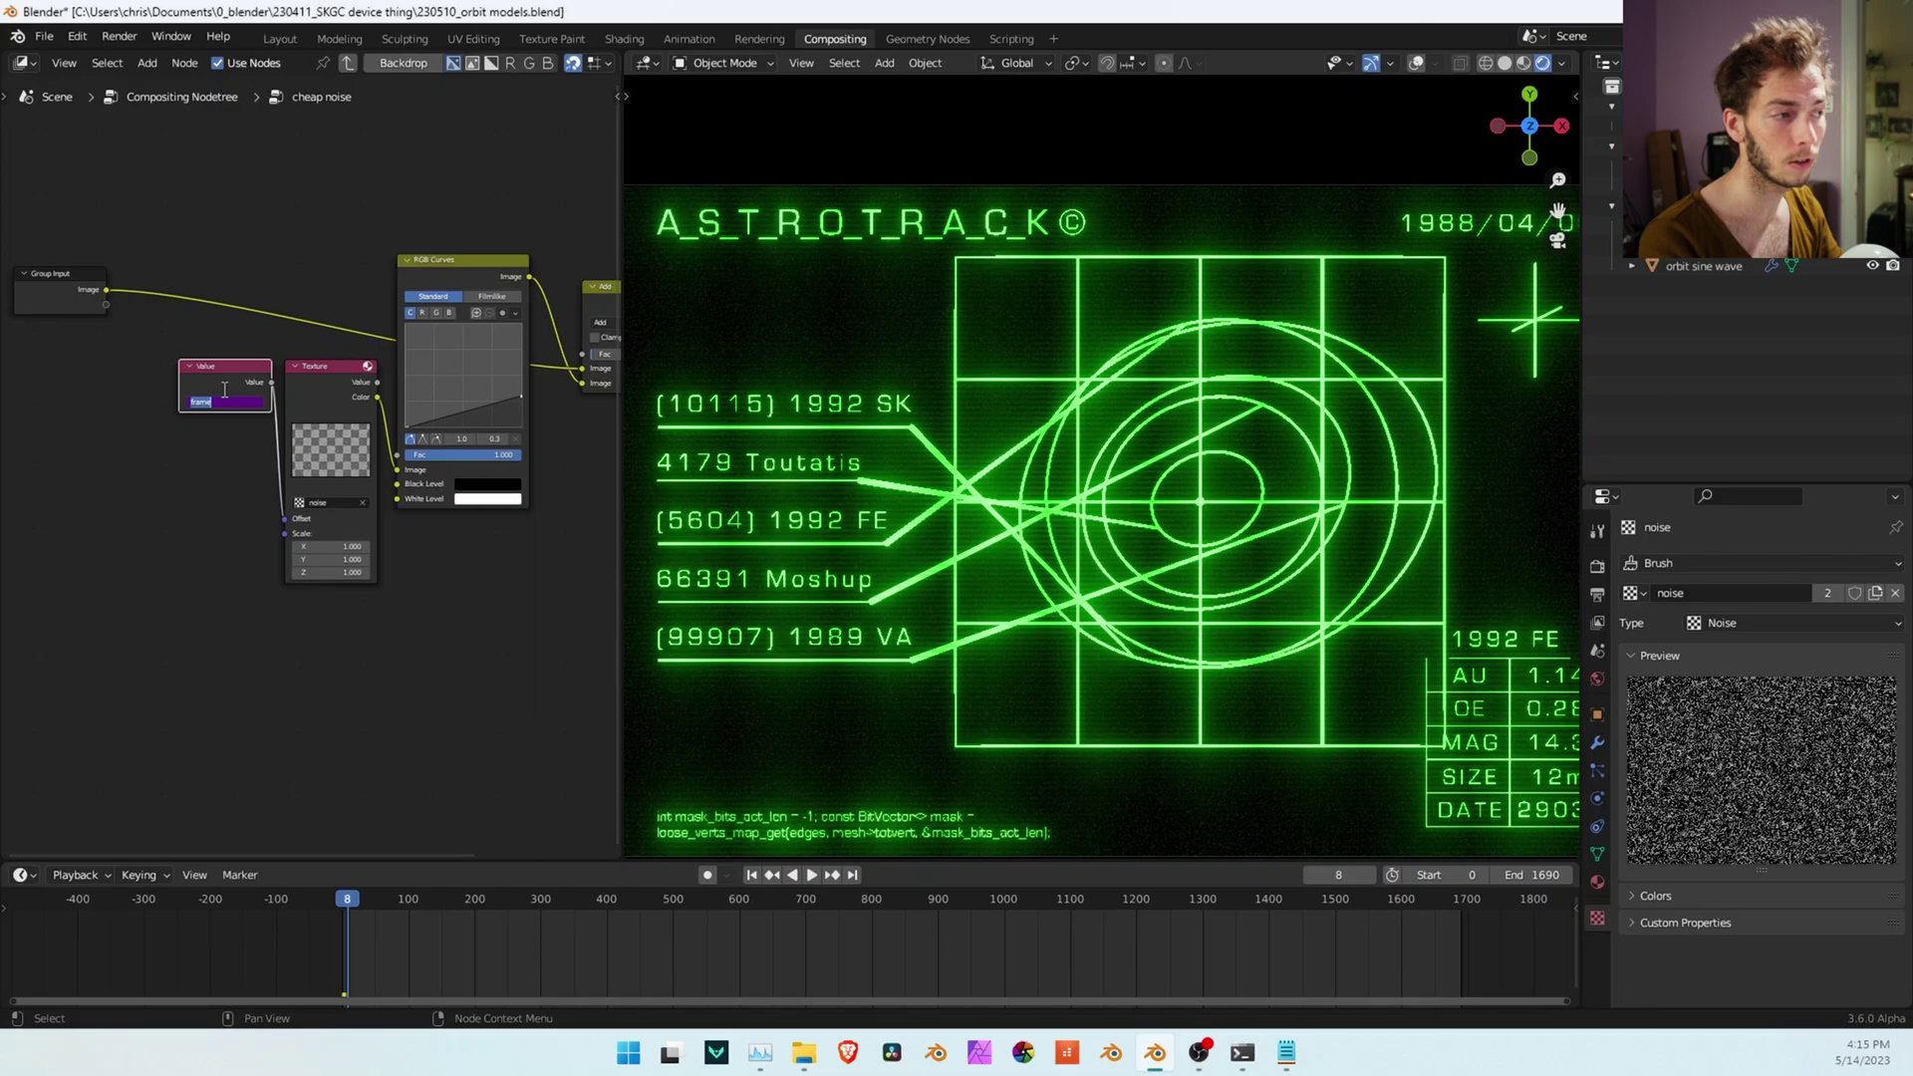
left_click(117, 389)
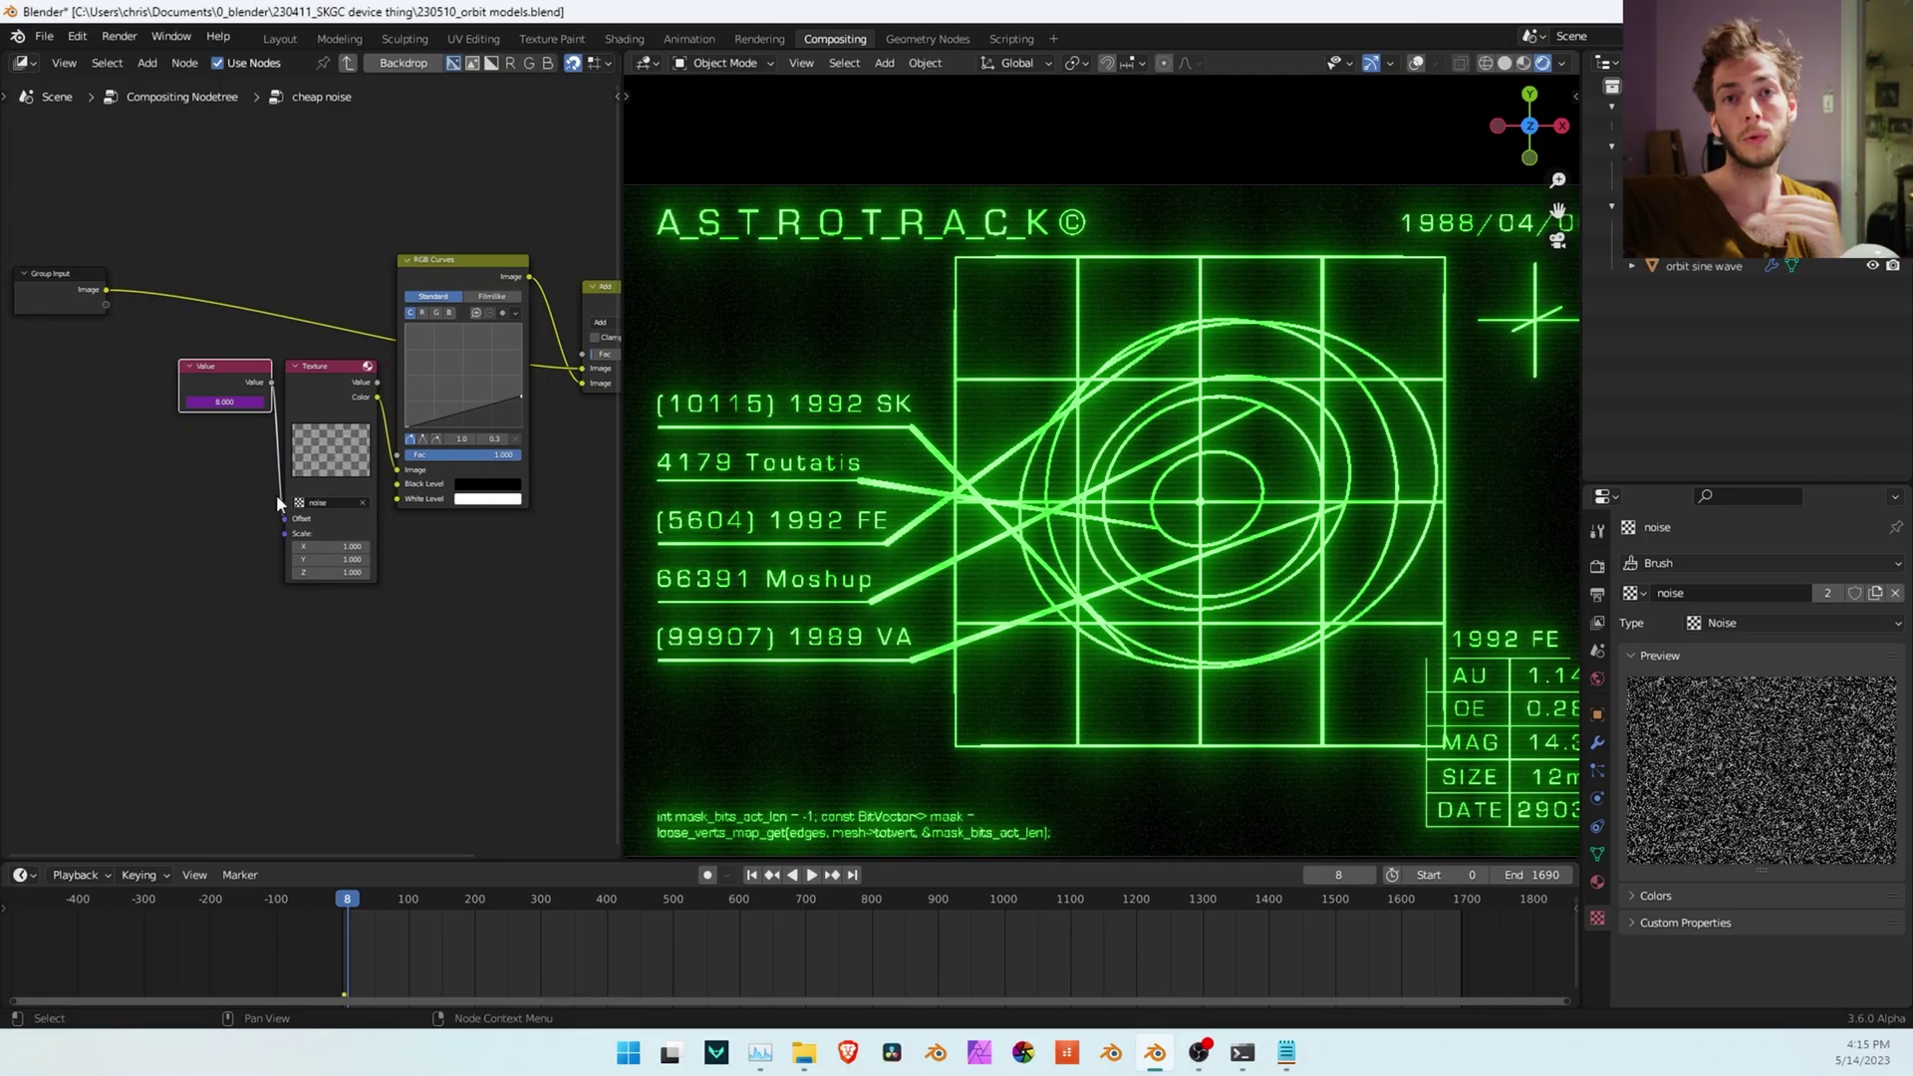
Play the animation to watch the noise change per frame, stop it and leave the cheap noise group
key("space")
scroll(182, 587, "down", 3)
middle_click_drag(257, 607, 125, 632, "shift")
scroll(406, 517, "down", 1)
middle_click_drag(453, 521, 430, 543, "shift")
scroll(430, 544, "down", 1)
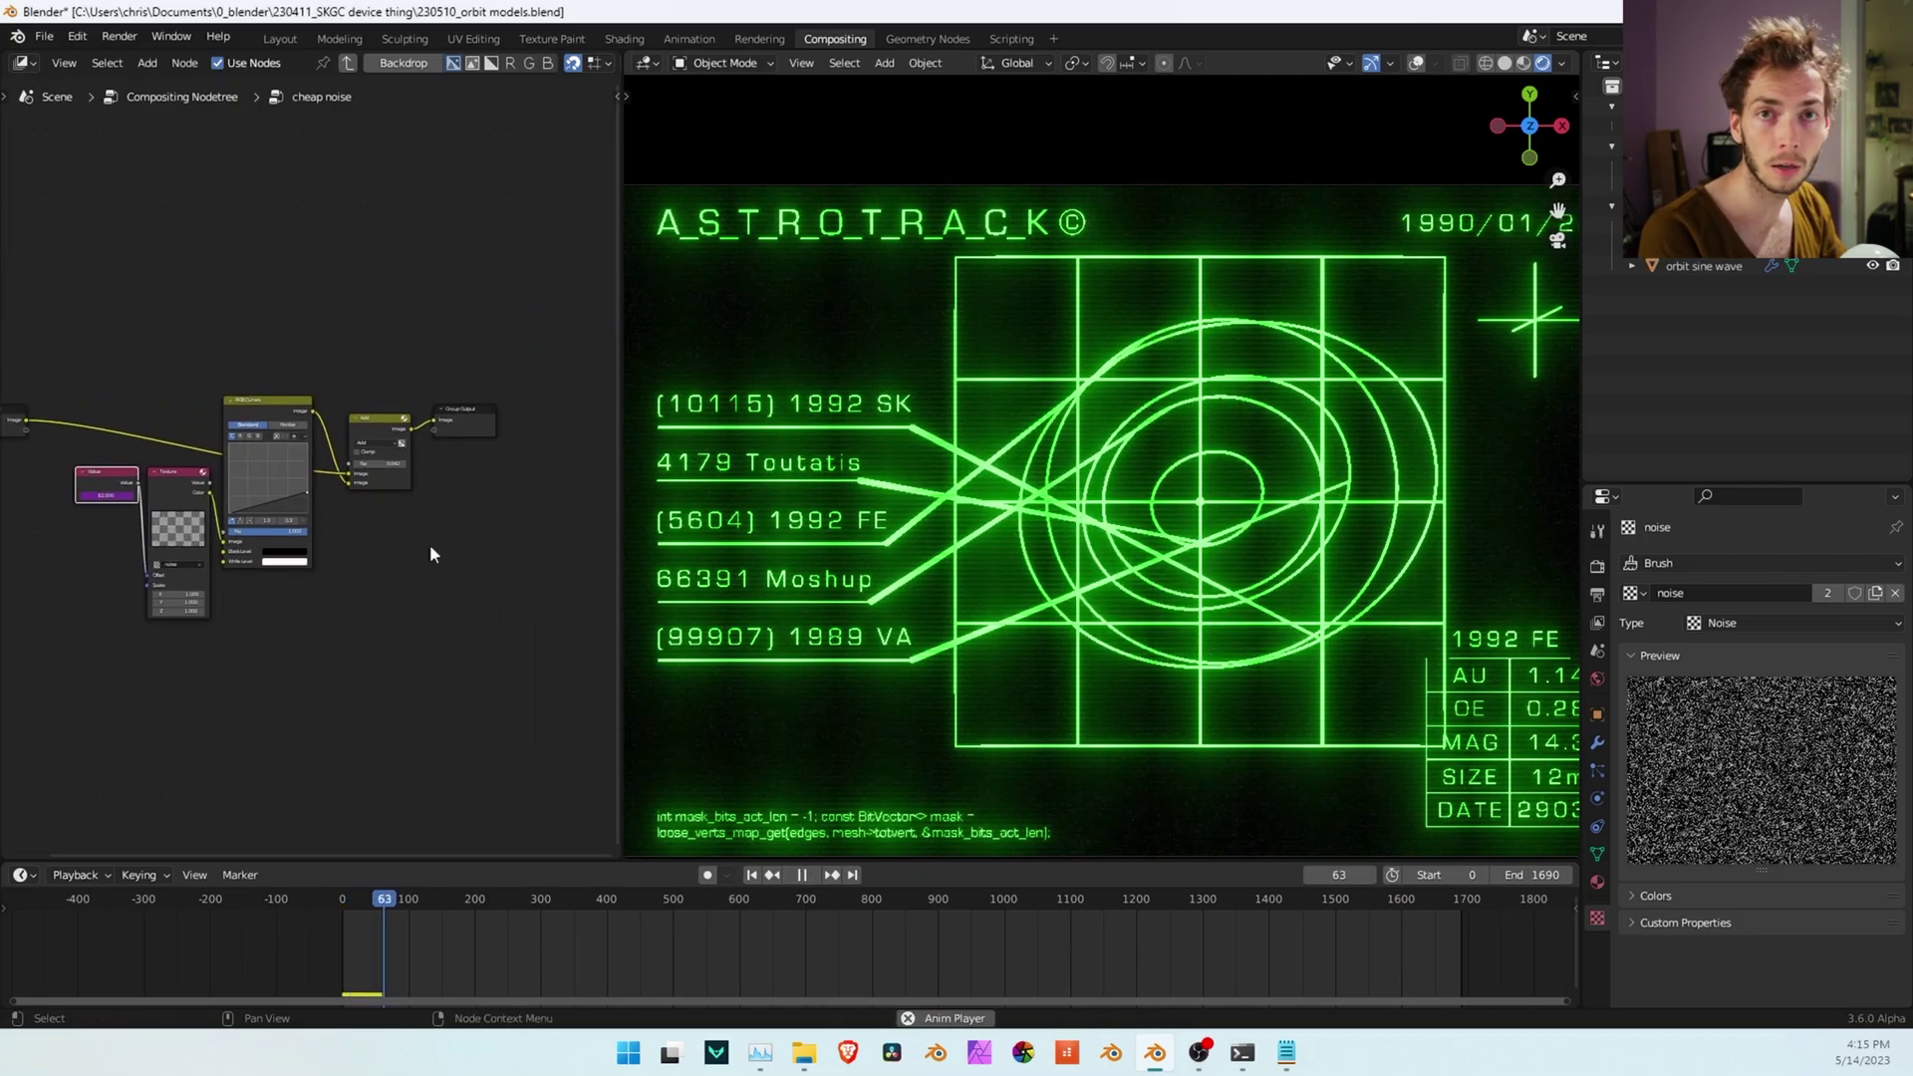
key("space")
key("Tab")
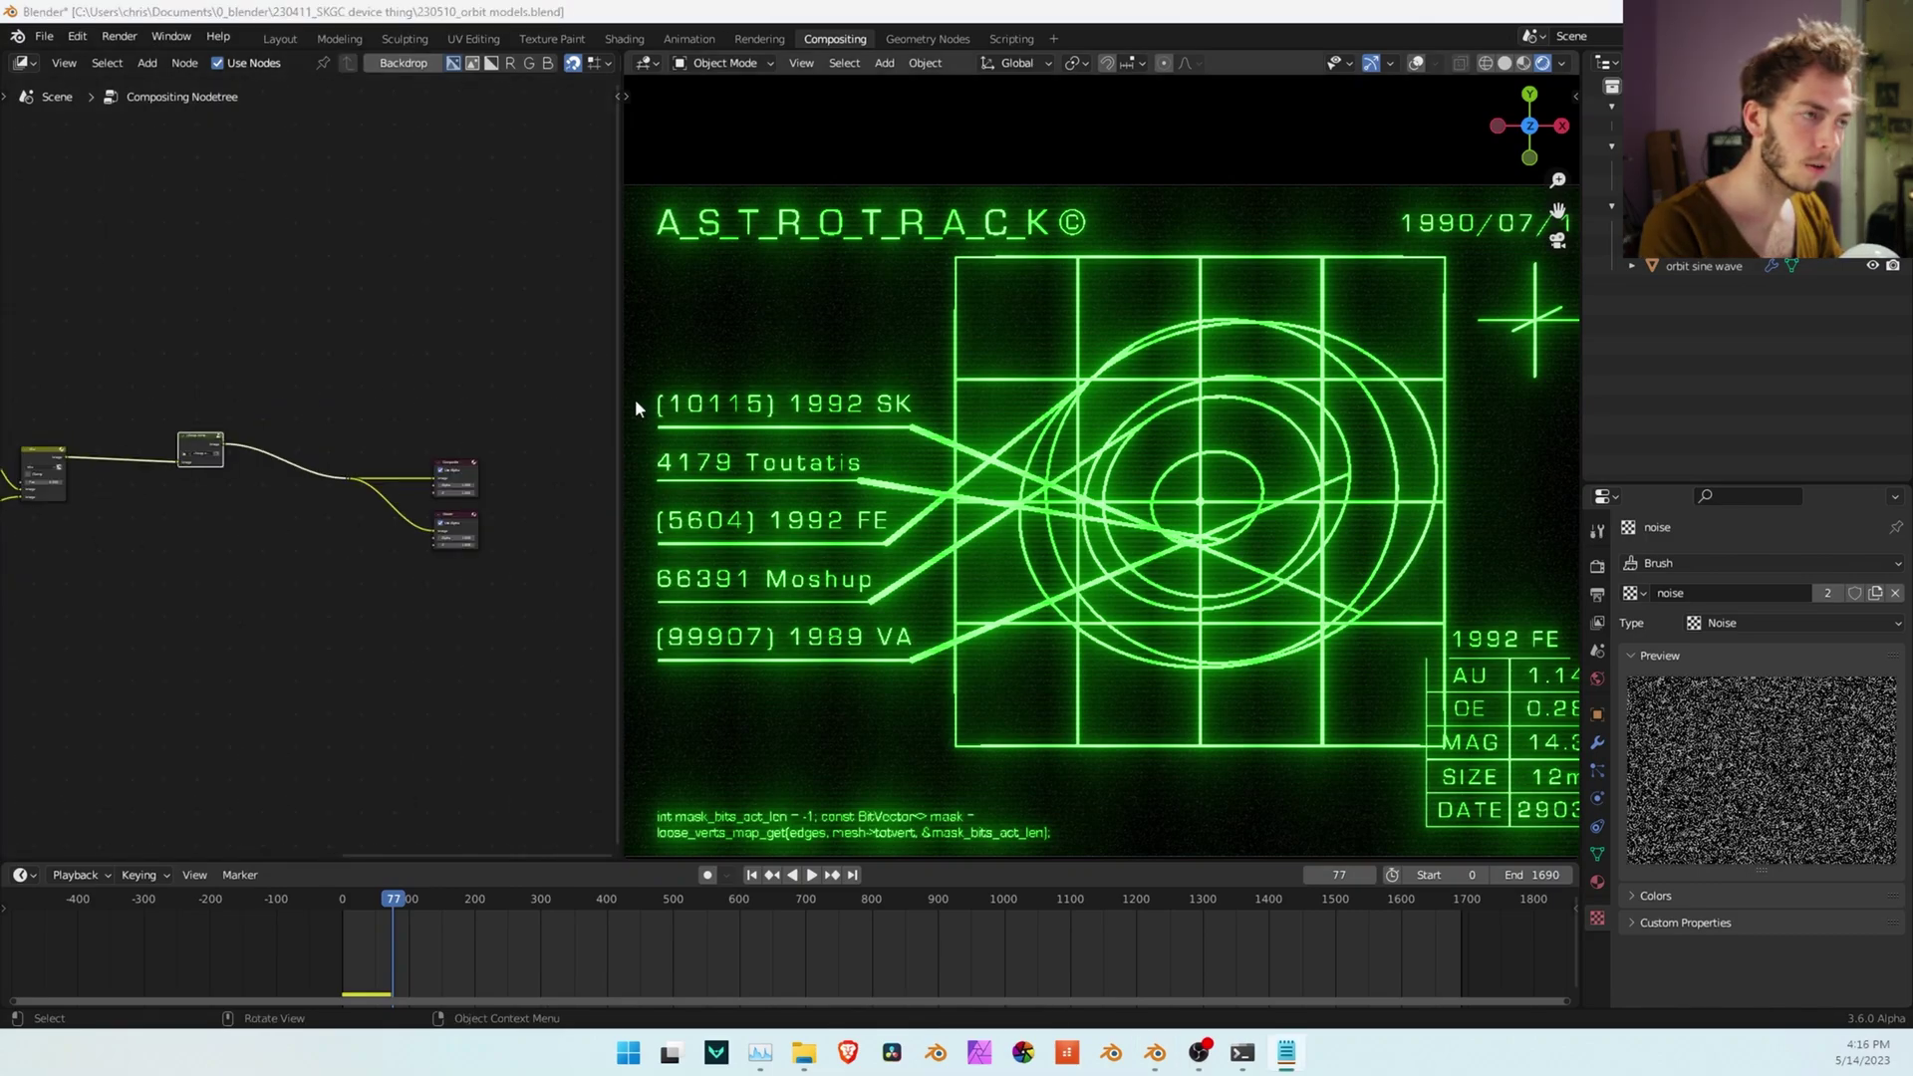
Switch to the Geometry Nodes workspace and survey the whole orbits 4 animated orbits! node tree
left_click(942, 39)
scroll(1126, 406, "down", 3)
middle_click_drag(1319, 400, 1054, 428)
scroll(1056, 429, "down", 20)
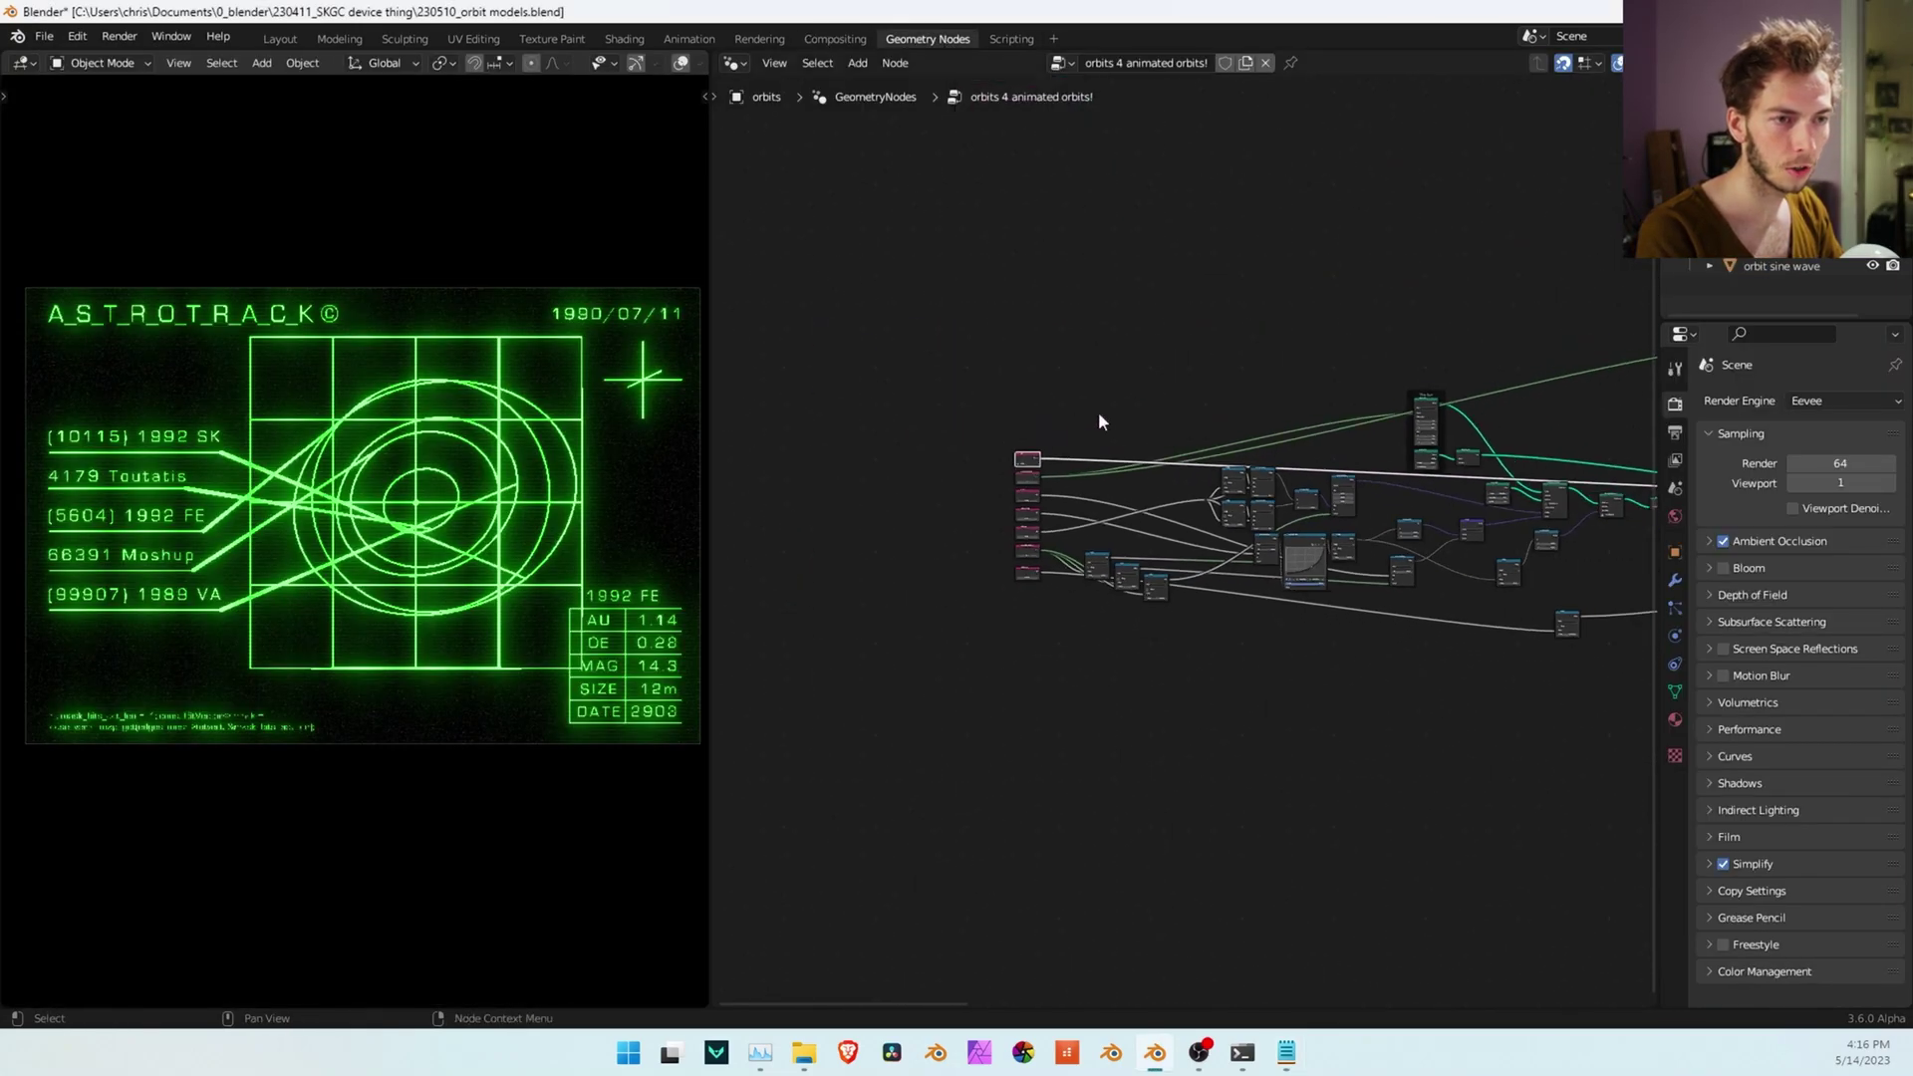
middle_click_drag(1295, 441, 1222, 508, "shift")
scroll(1221, 508, "up", 4)
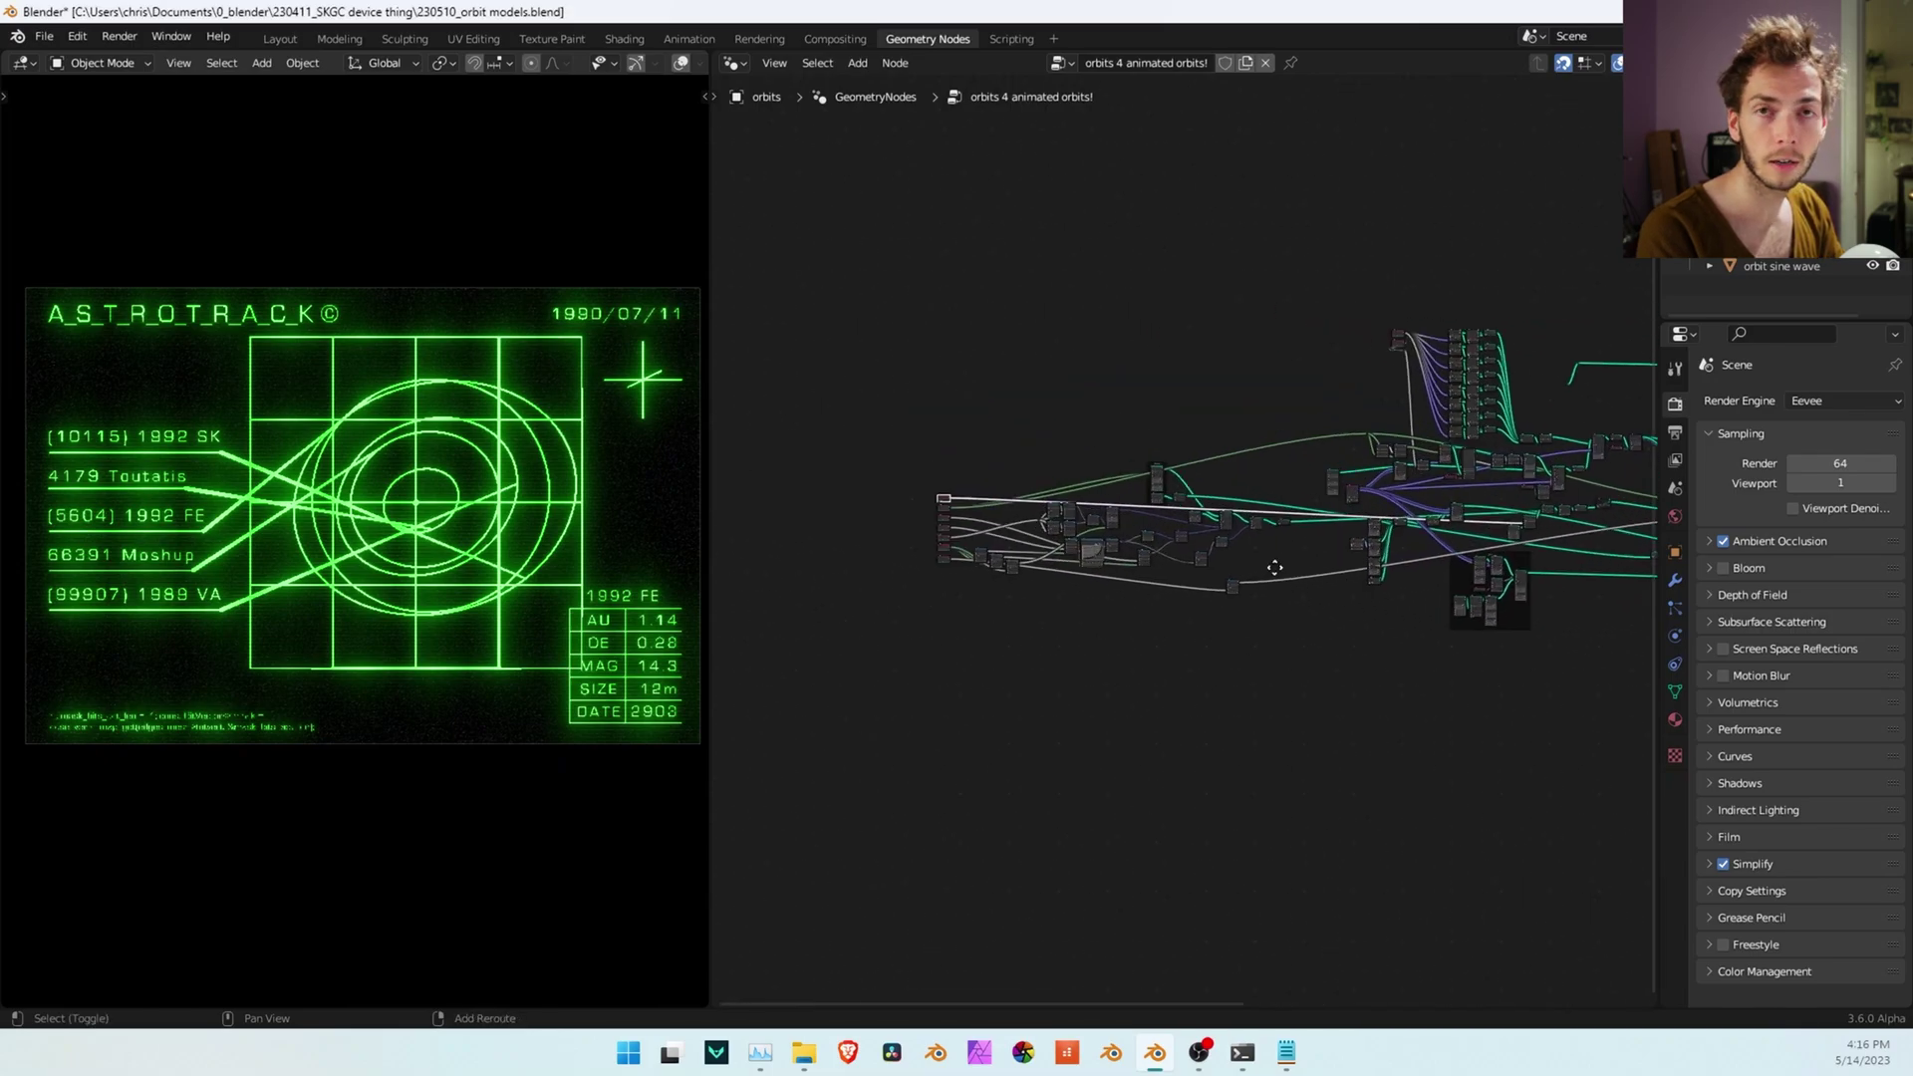
Examine the successive sections of the orbits node tree up close, from the inputs to the text groups
middle_click_drag(978, 564, 1239, 469, "shift")
scroll(1238, 469, "up", 5)
middle_click_drag(1091, 403, 1259, 535, "shift")
scroll(1004, 479, "up", 3)
scroll(1013, 469, "down", 1)
scroll(1118, 509, "up", 3)
scroll(1259, 535, "down", 4)
middle_click_drag(1594, 594, 1311, 520, "shift")
middle_click_drag(1628, 503, 1246, 584, "shift")
scroll(1141, 548, "up", 5)
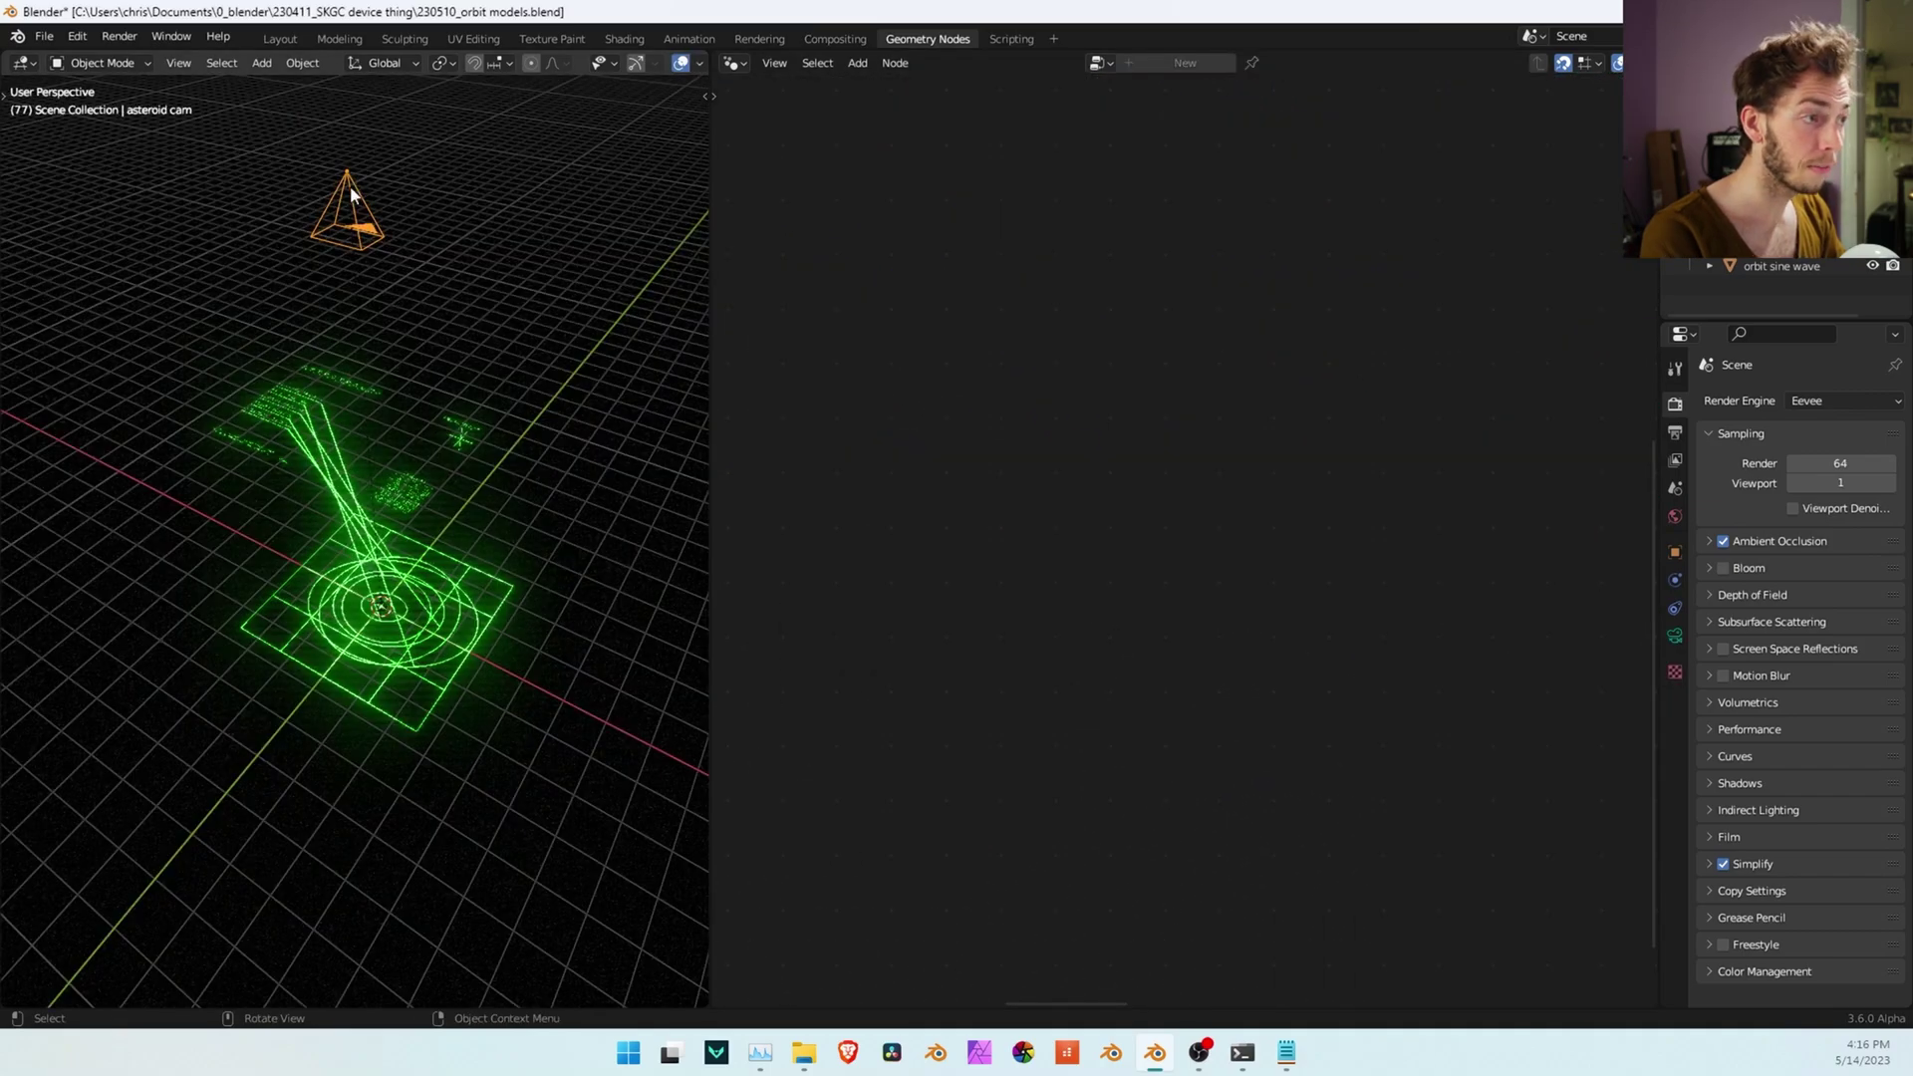
Select the orbits object, place the asteroid cam object in its node tree as a node, and delete that node
left_click(426, 454)
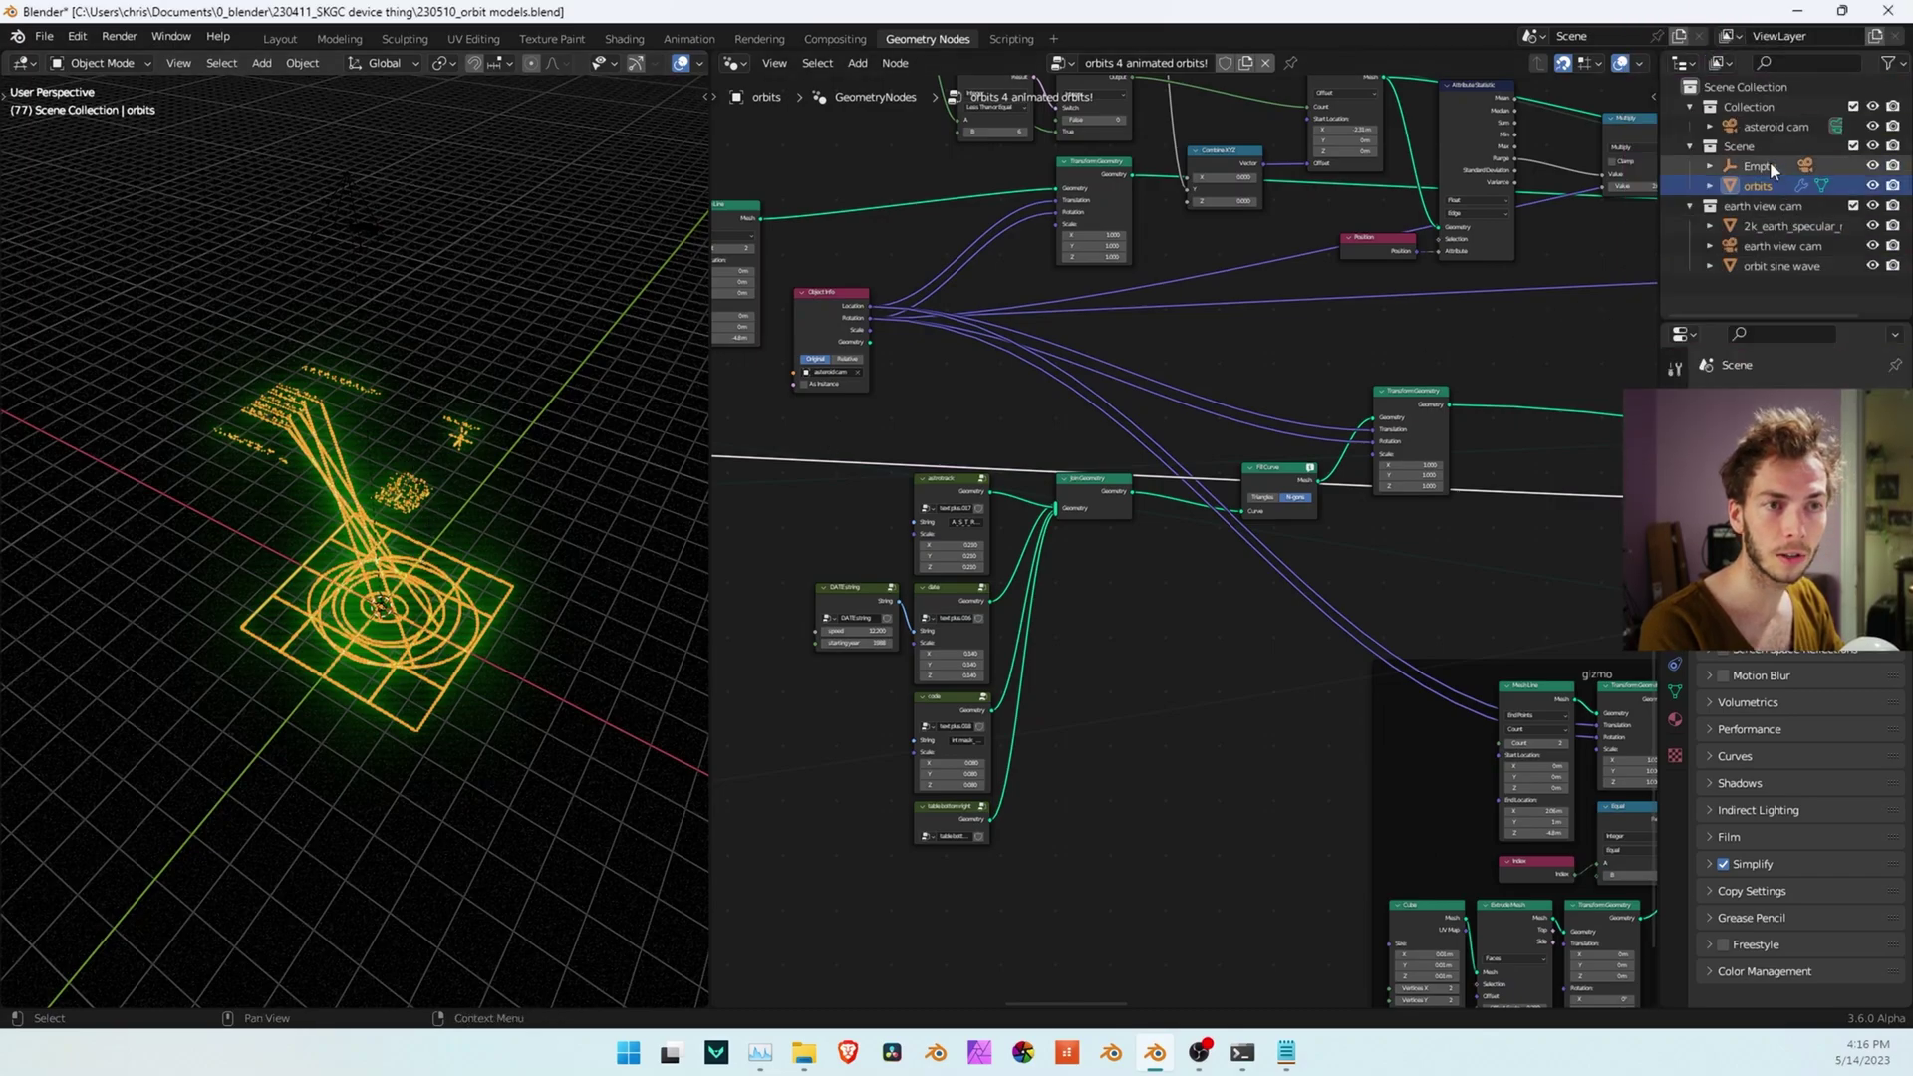
left_click_drag(1759, 124, 800, 535)
key("x")
Examine how the asteroid cam Object Info node's location and rotation feed the Transform Geometry nodes of the text and gizmo
scroll(1011, 458, "up", 4)
middle_click_drag(1011, 457, 948, 427, "shift")
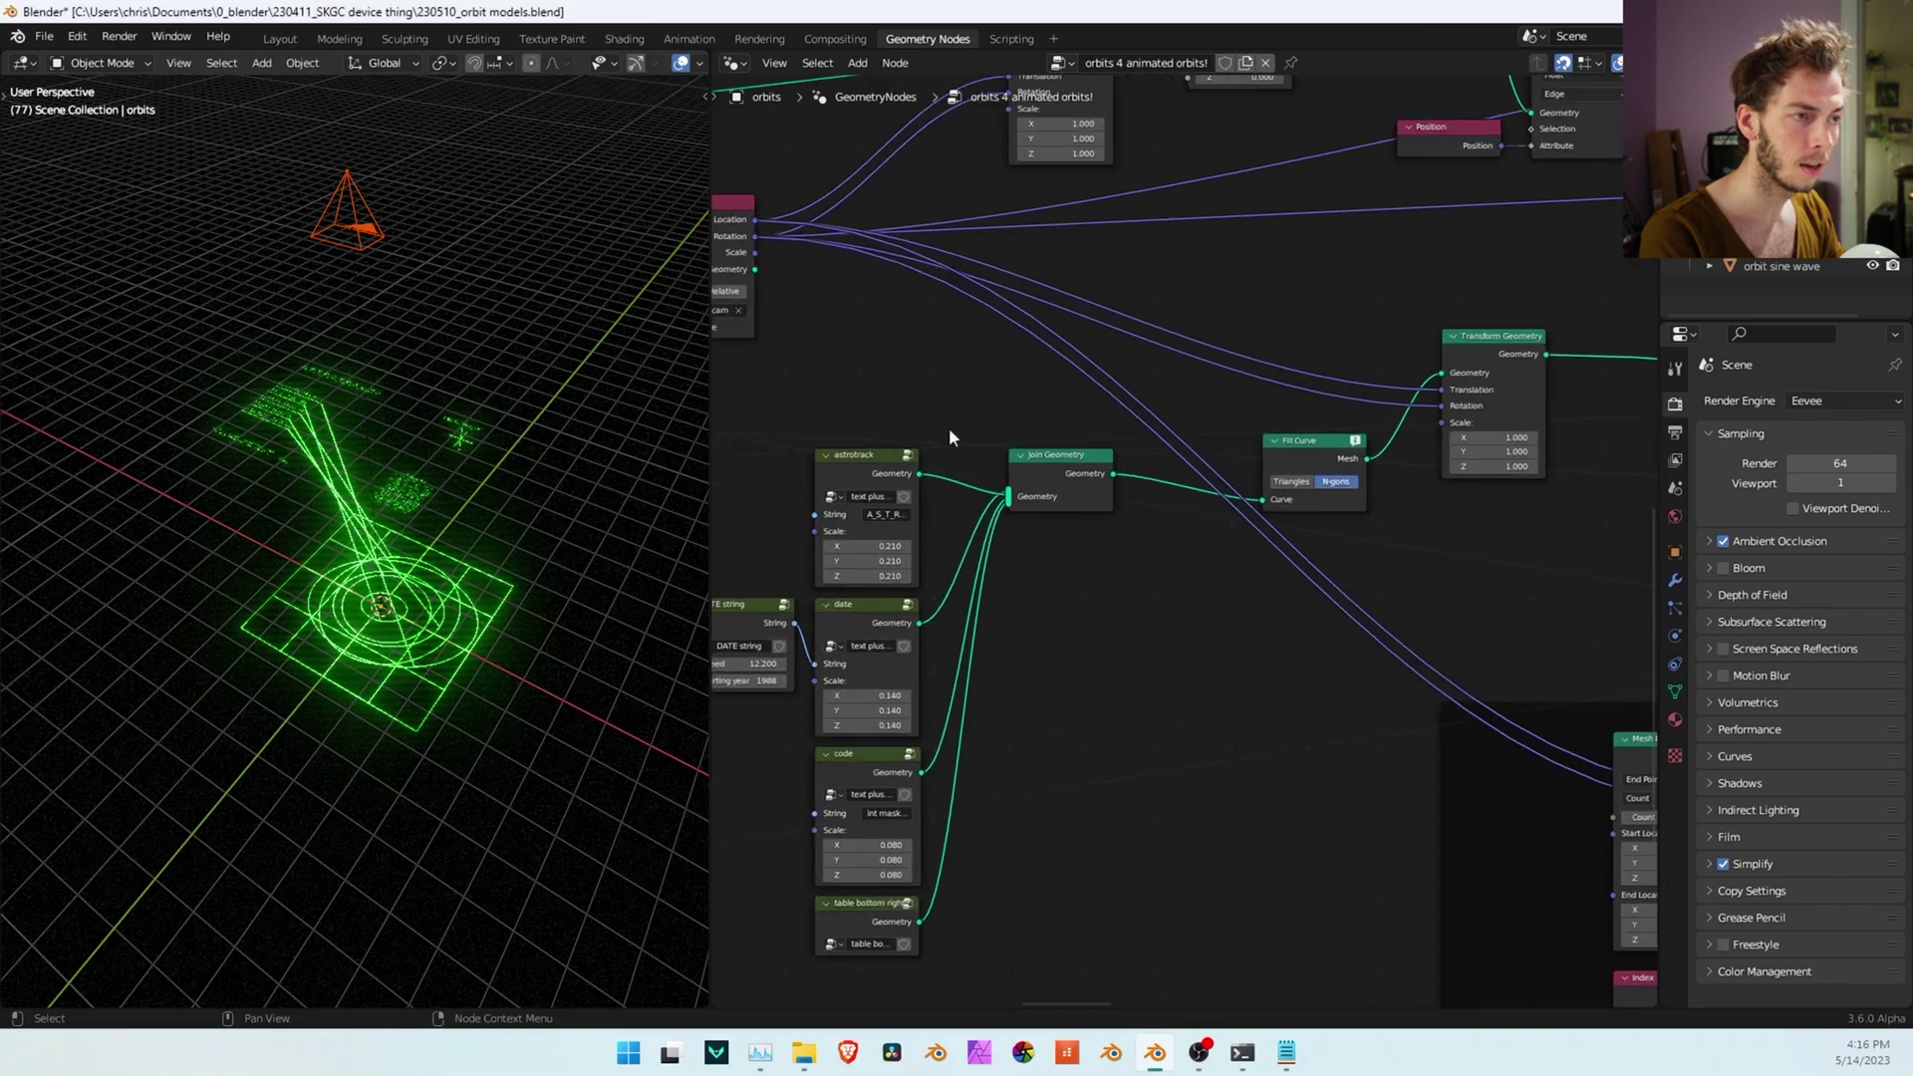
middle_click_drag(833, 359, 982, 445, "shift")
scroll(889, 389, "down", 5)
mouse_move(890, 389)
middle_mouse_down("shift")
mouse_move(958, 435)
mouse_move(889, 409)
middle_mouse_up("shift")
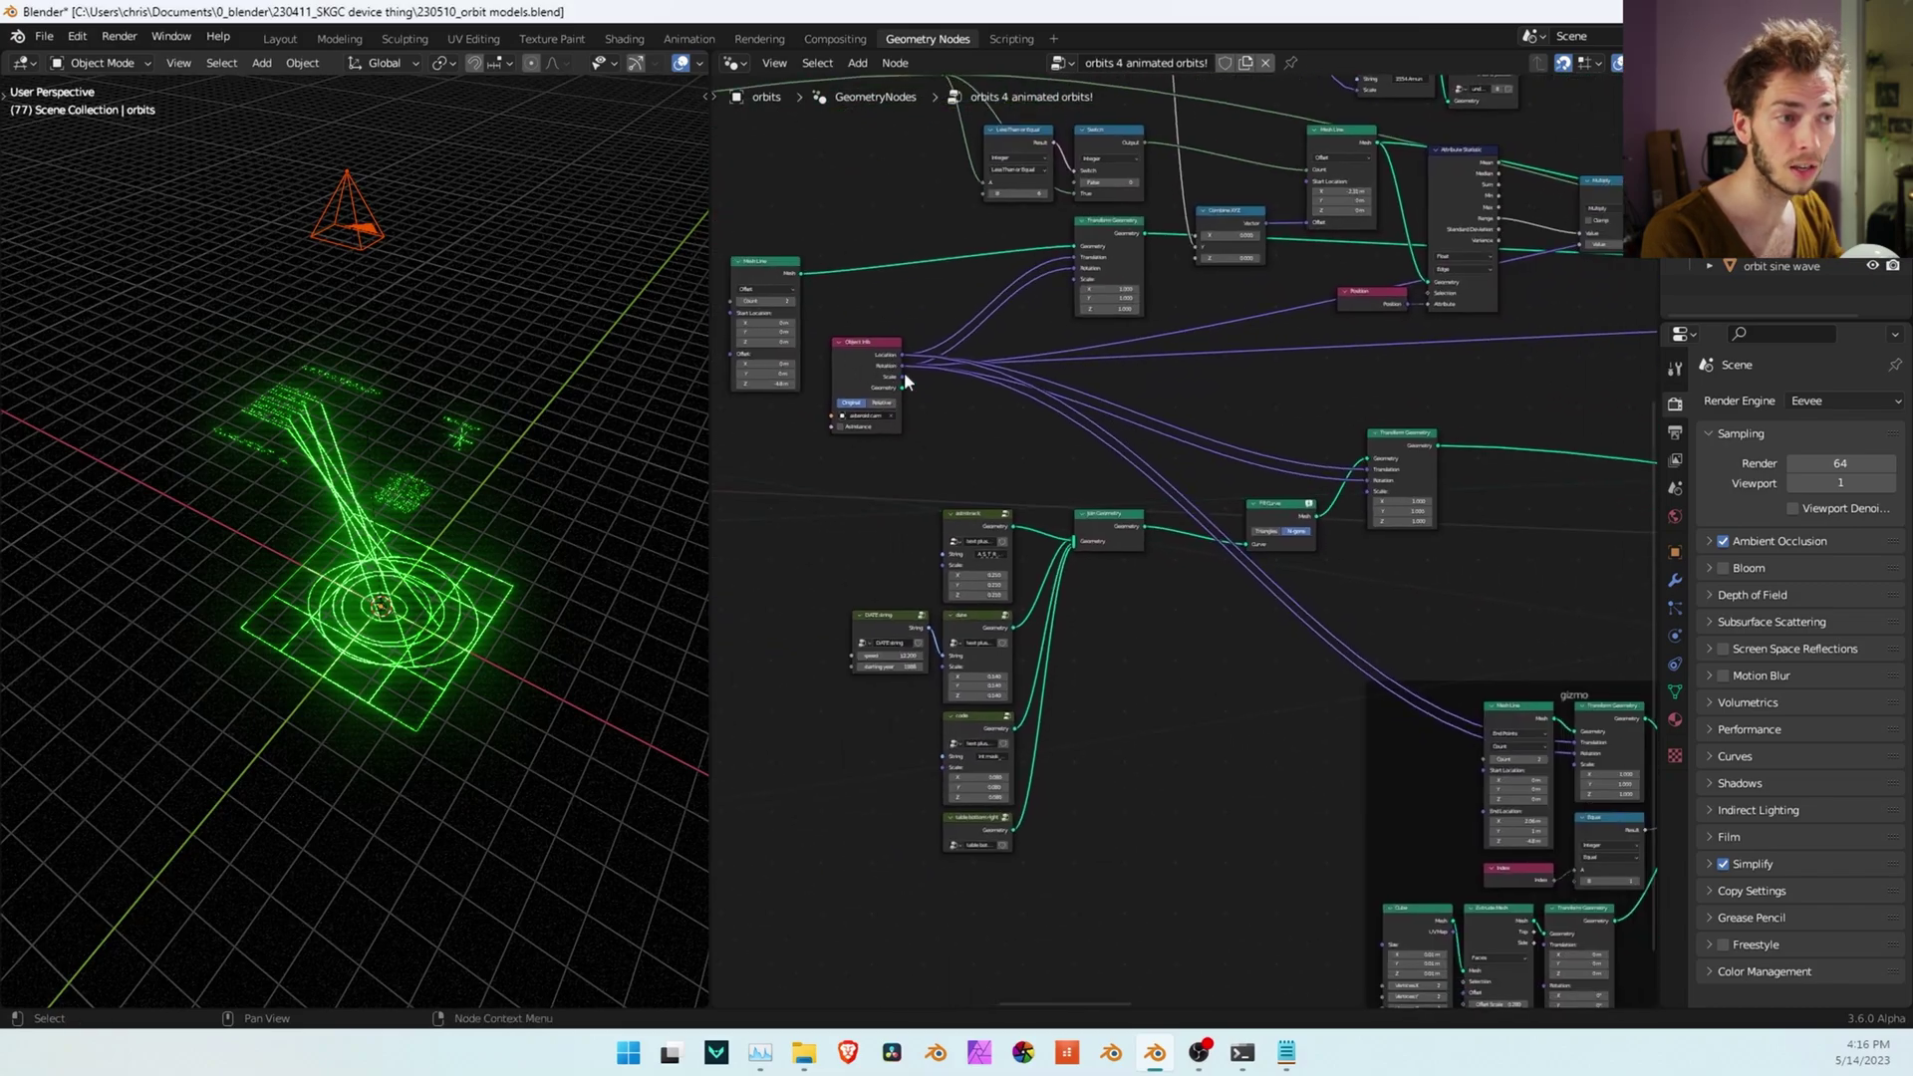
scroll(1335, 598, "down", 2)
middle_click_drag(1364, 614, 1143, 465)
scroll(1239, 578, "up", 5)
middle_click_drag(952, 188, 1278, 375)
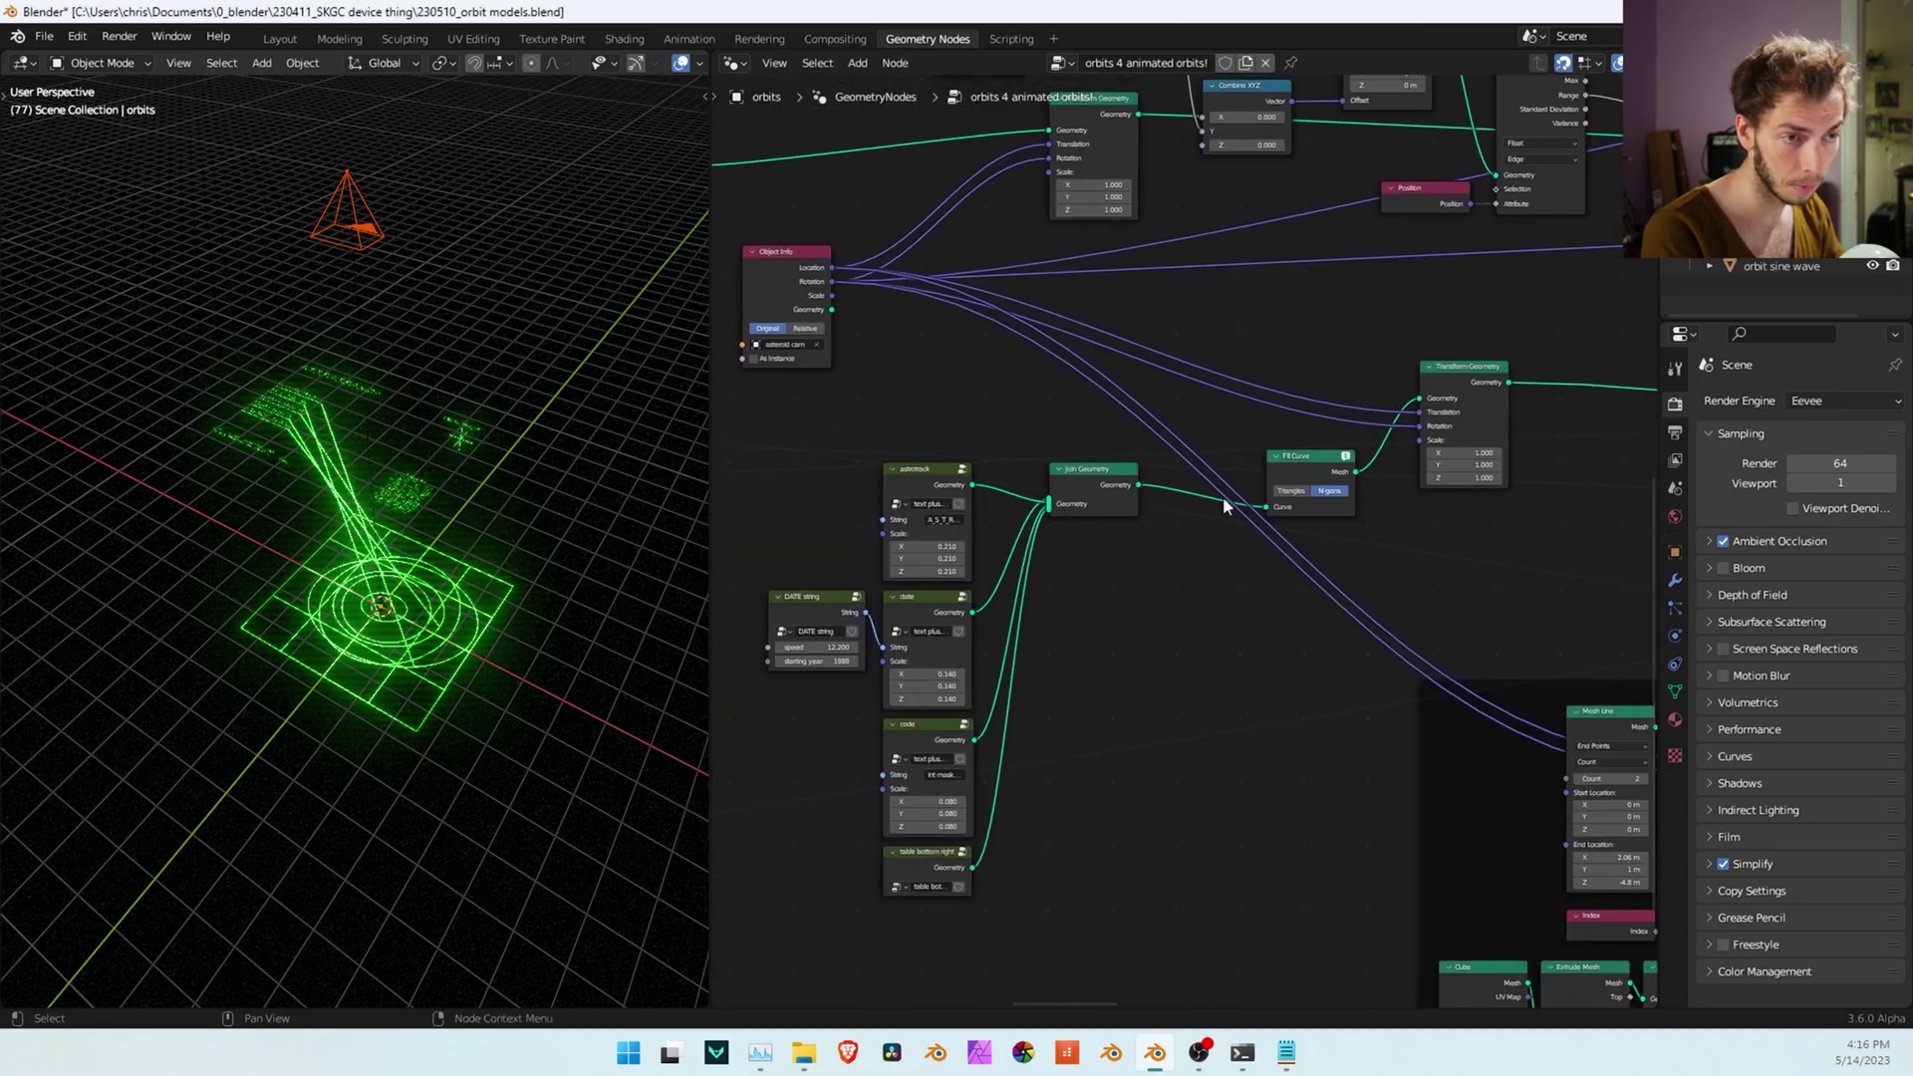
Move the Fill Curve node closer to the Join Geometry node of the text groups
left_click(1300, 460)
left_click_drag(1301, 458, 1238, 471)
middle_click_drag(1136, 565, 1167, 565)
Select the text group nodes feeding Join Geometry and toggle their mute state repeatedly, leaving them active
left_click_drag(800, 450, 1020, 869)
key("m")
key("m")
key("m")
key("m")
key("m")
key("m")
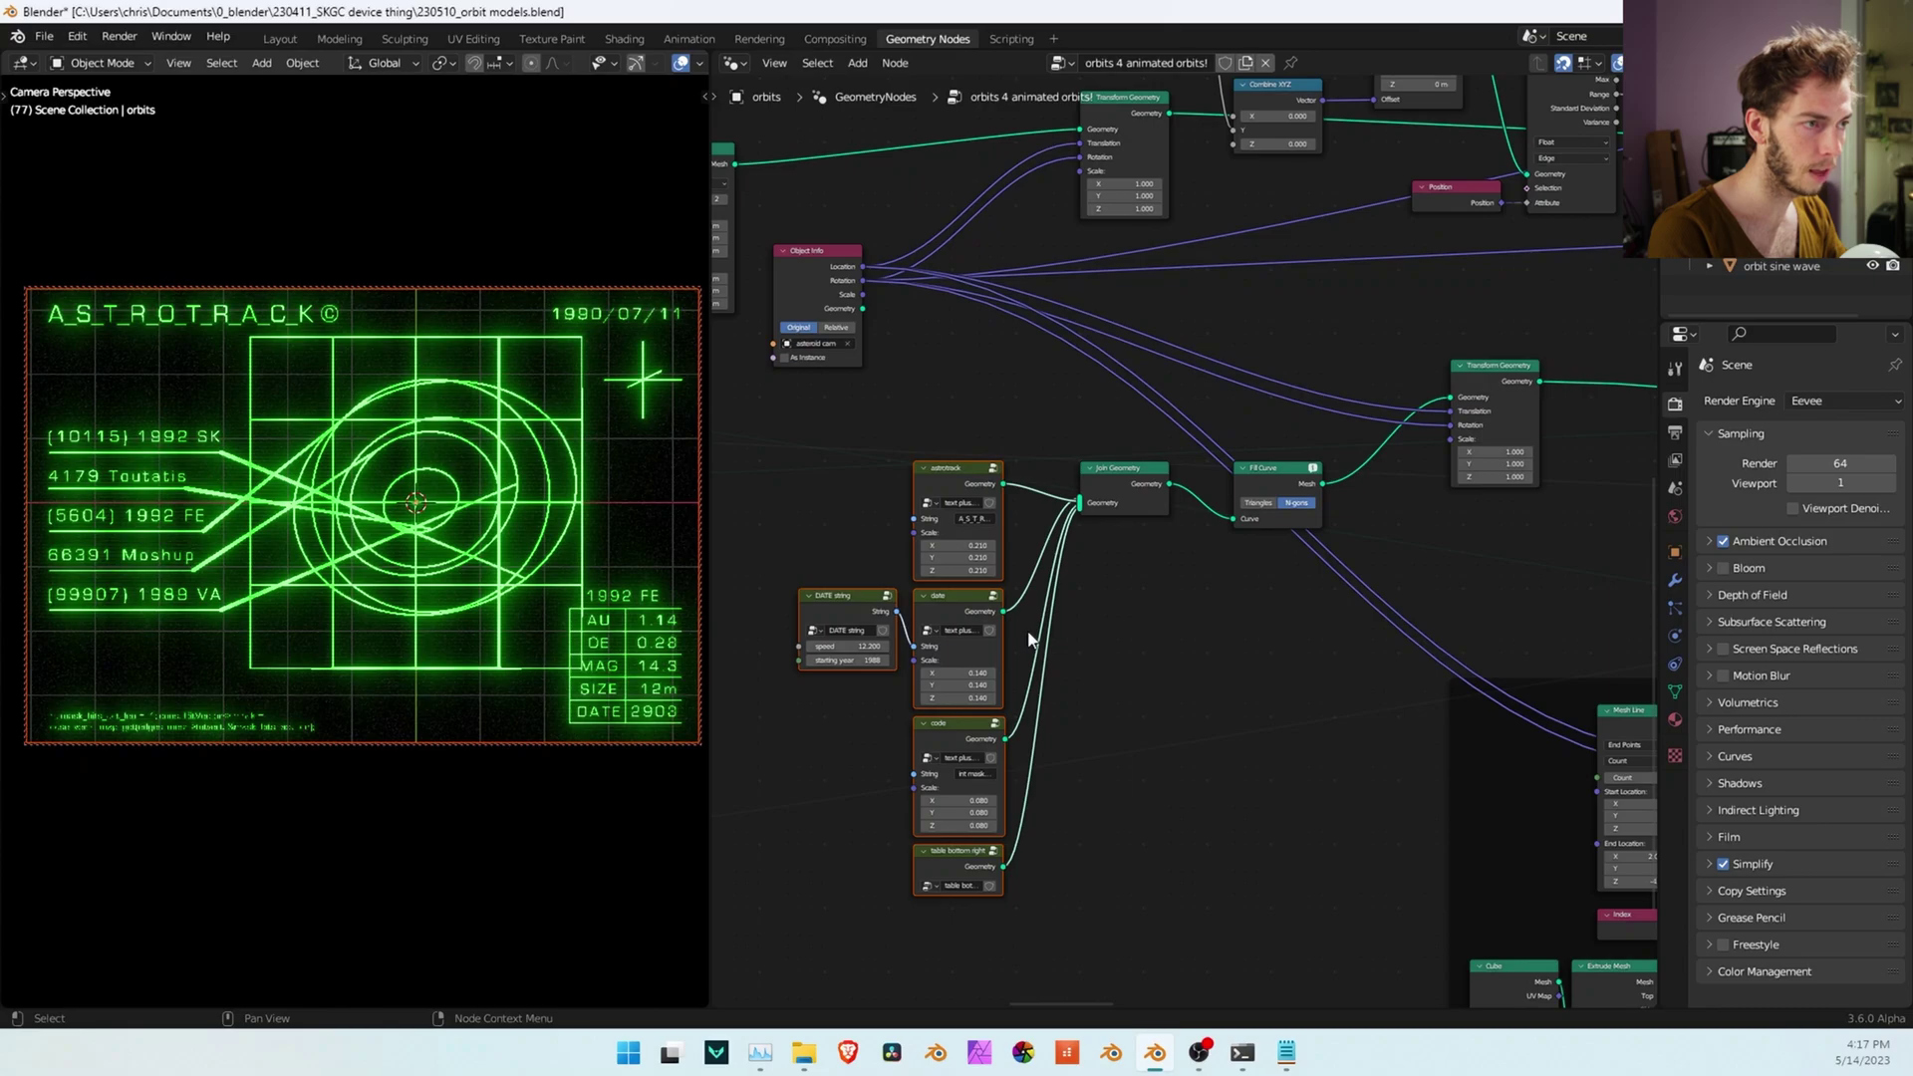
Open the astrotrack text group, inspect its String to Curves and Transform Geometry settings, and leave the group
scroll(1069, 629, "up", 2)
middle_click_drag(1070, 628, 1139, 542)
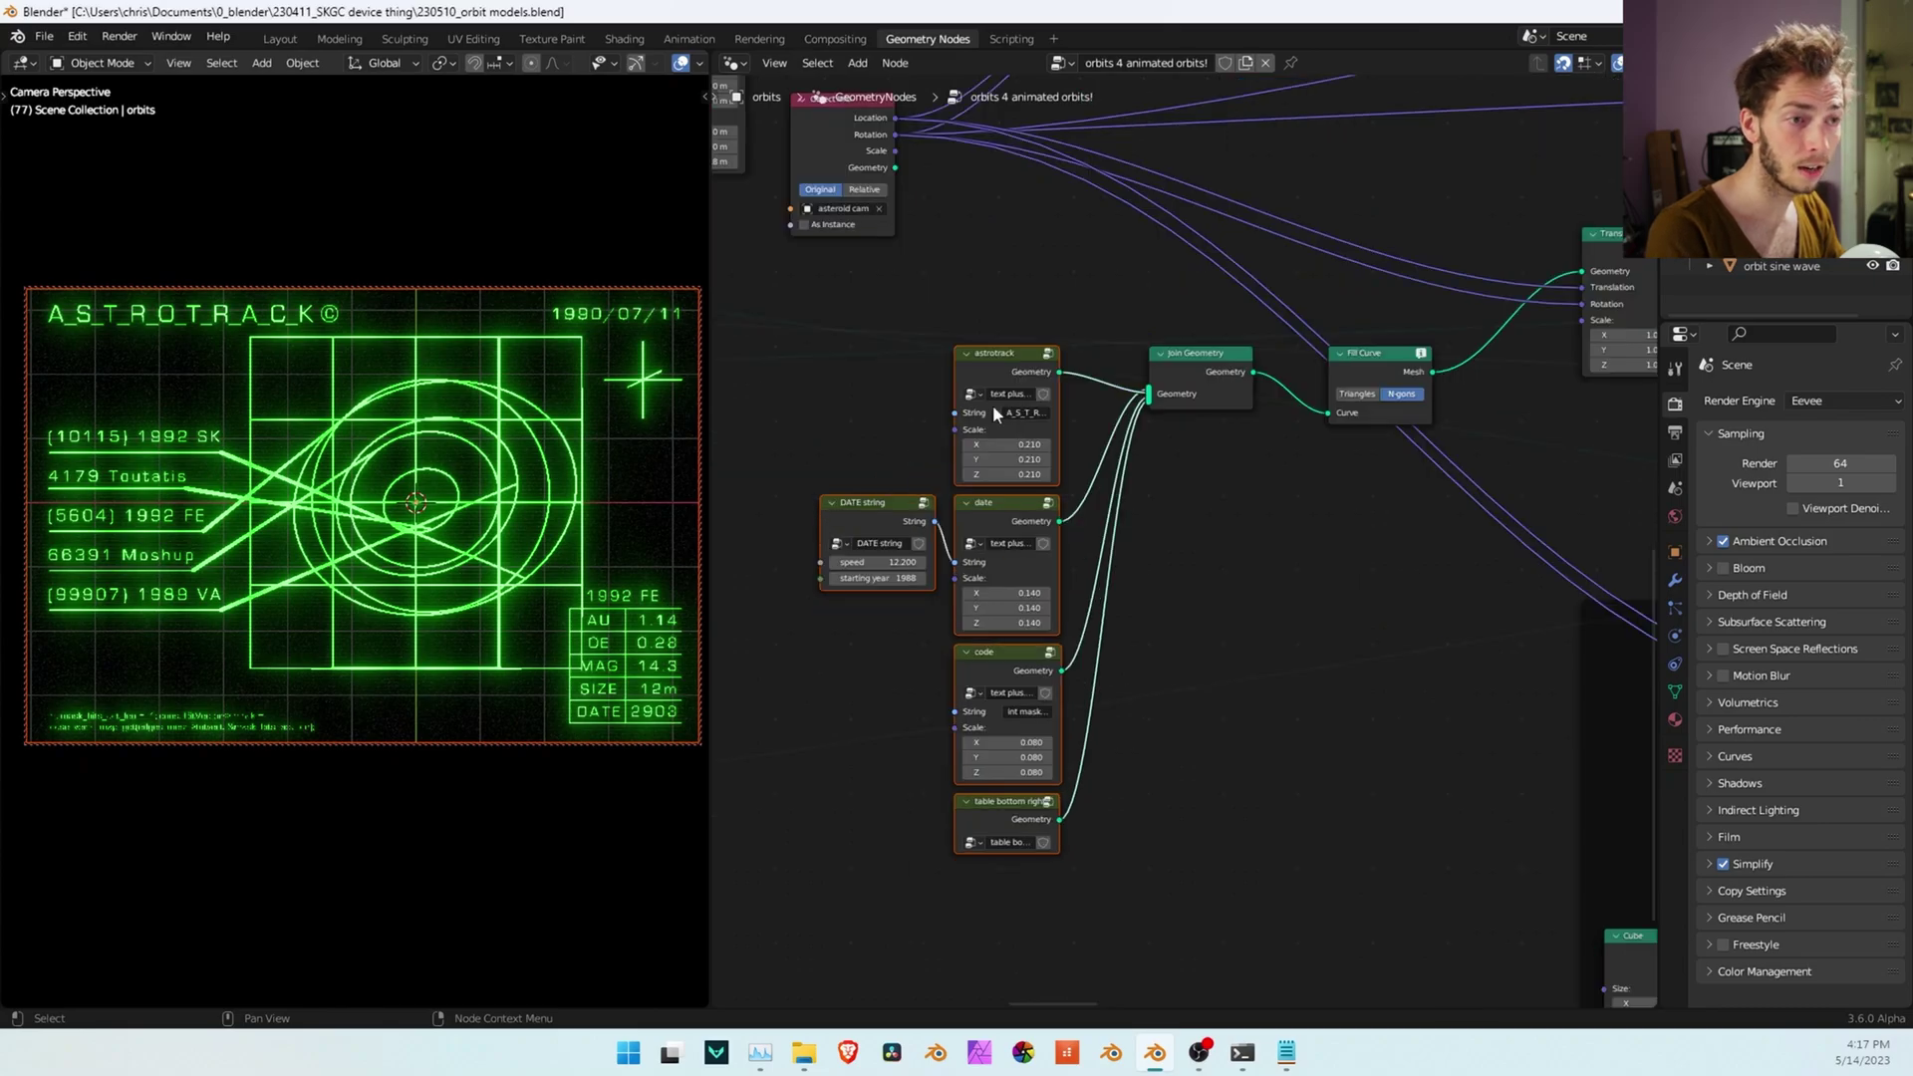
key("Tab")
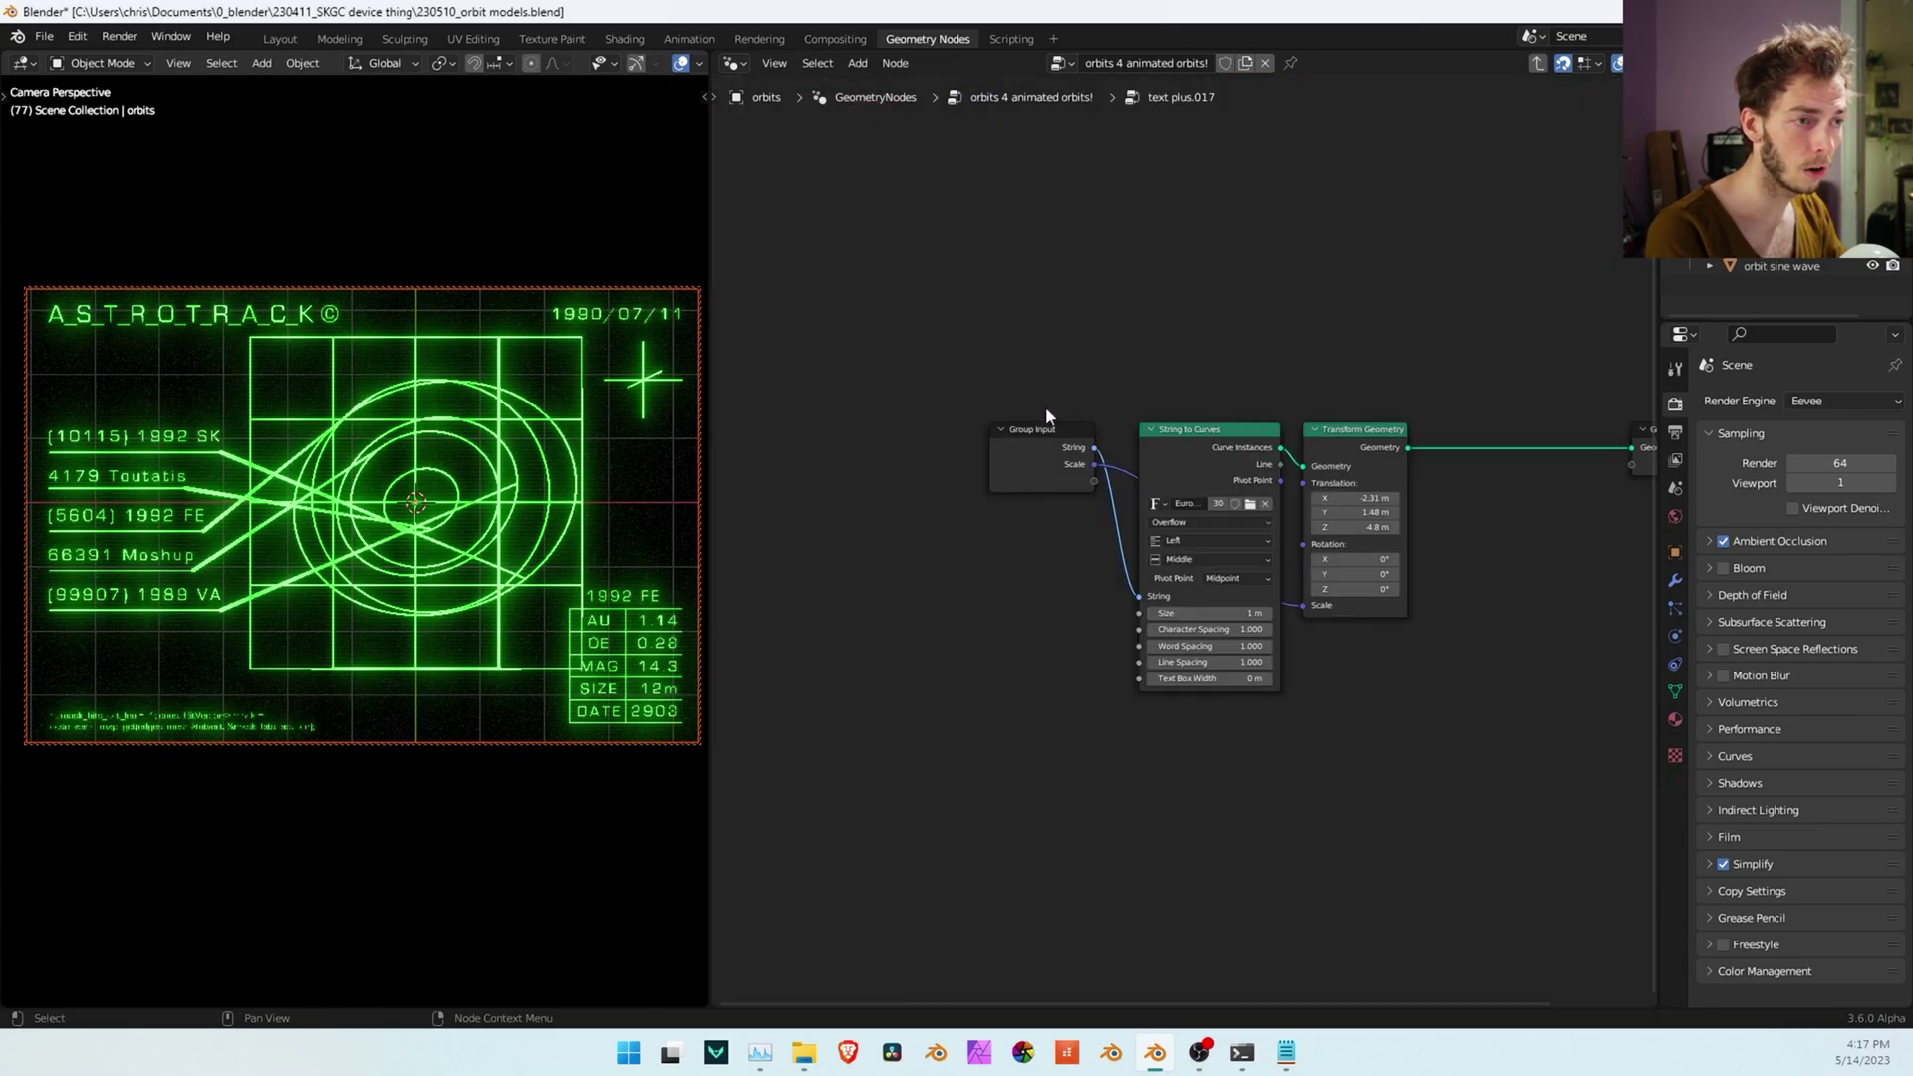
scroll(1385, 611, "up", 4)
middle_click_drag(1494, 617, 1236, 613)
scroll(1236, 612, "up", 3)
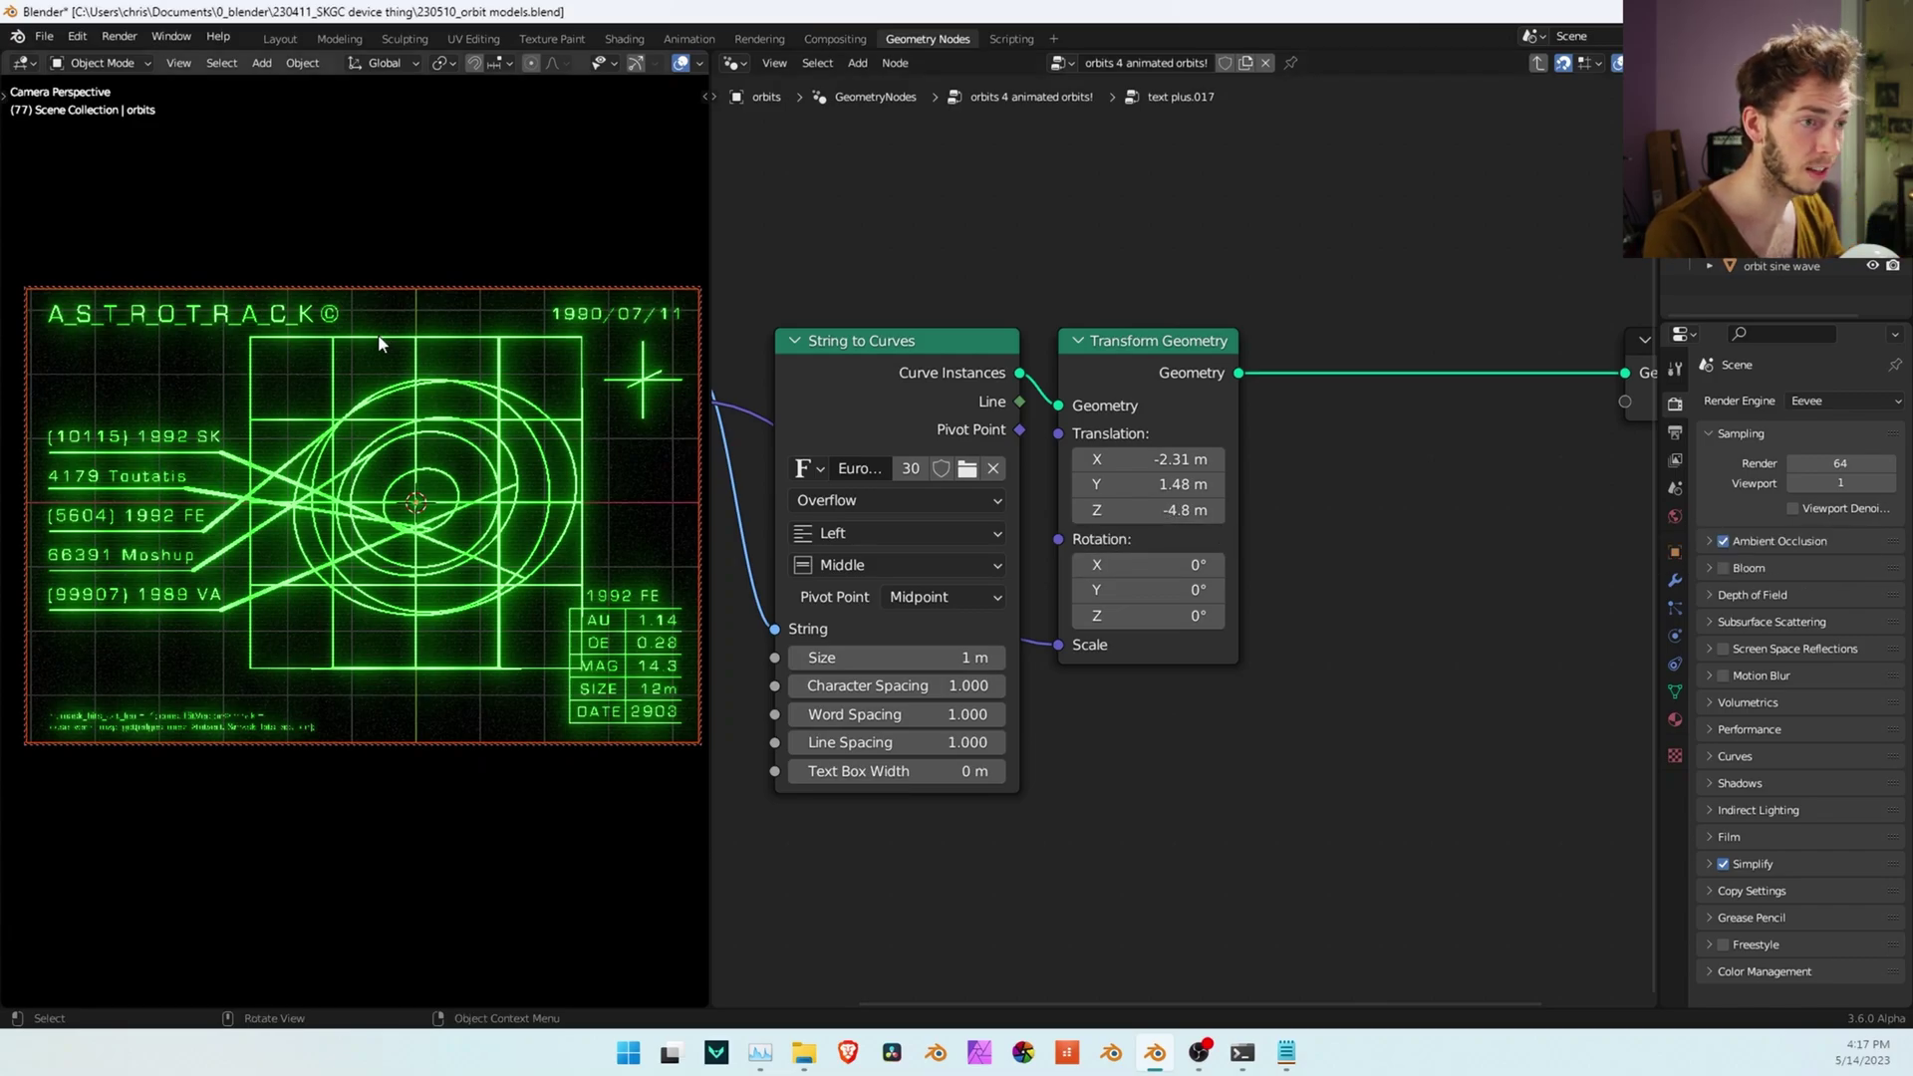
scroll(1233, 673, "down", 2)
key("Tab")
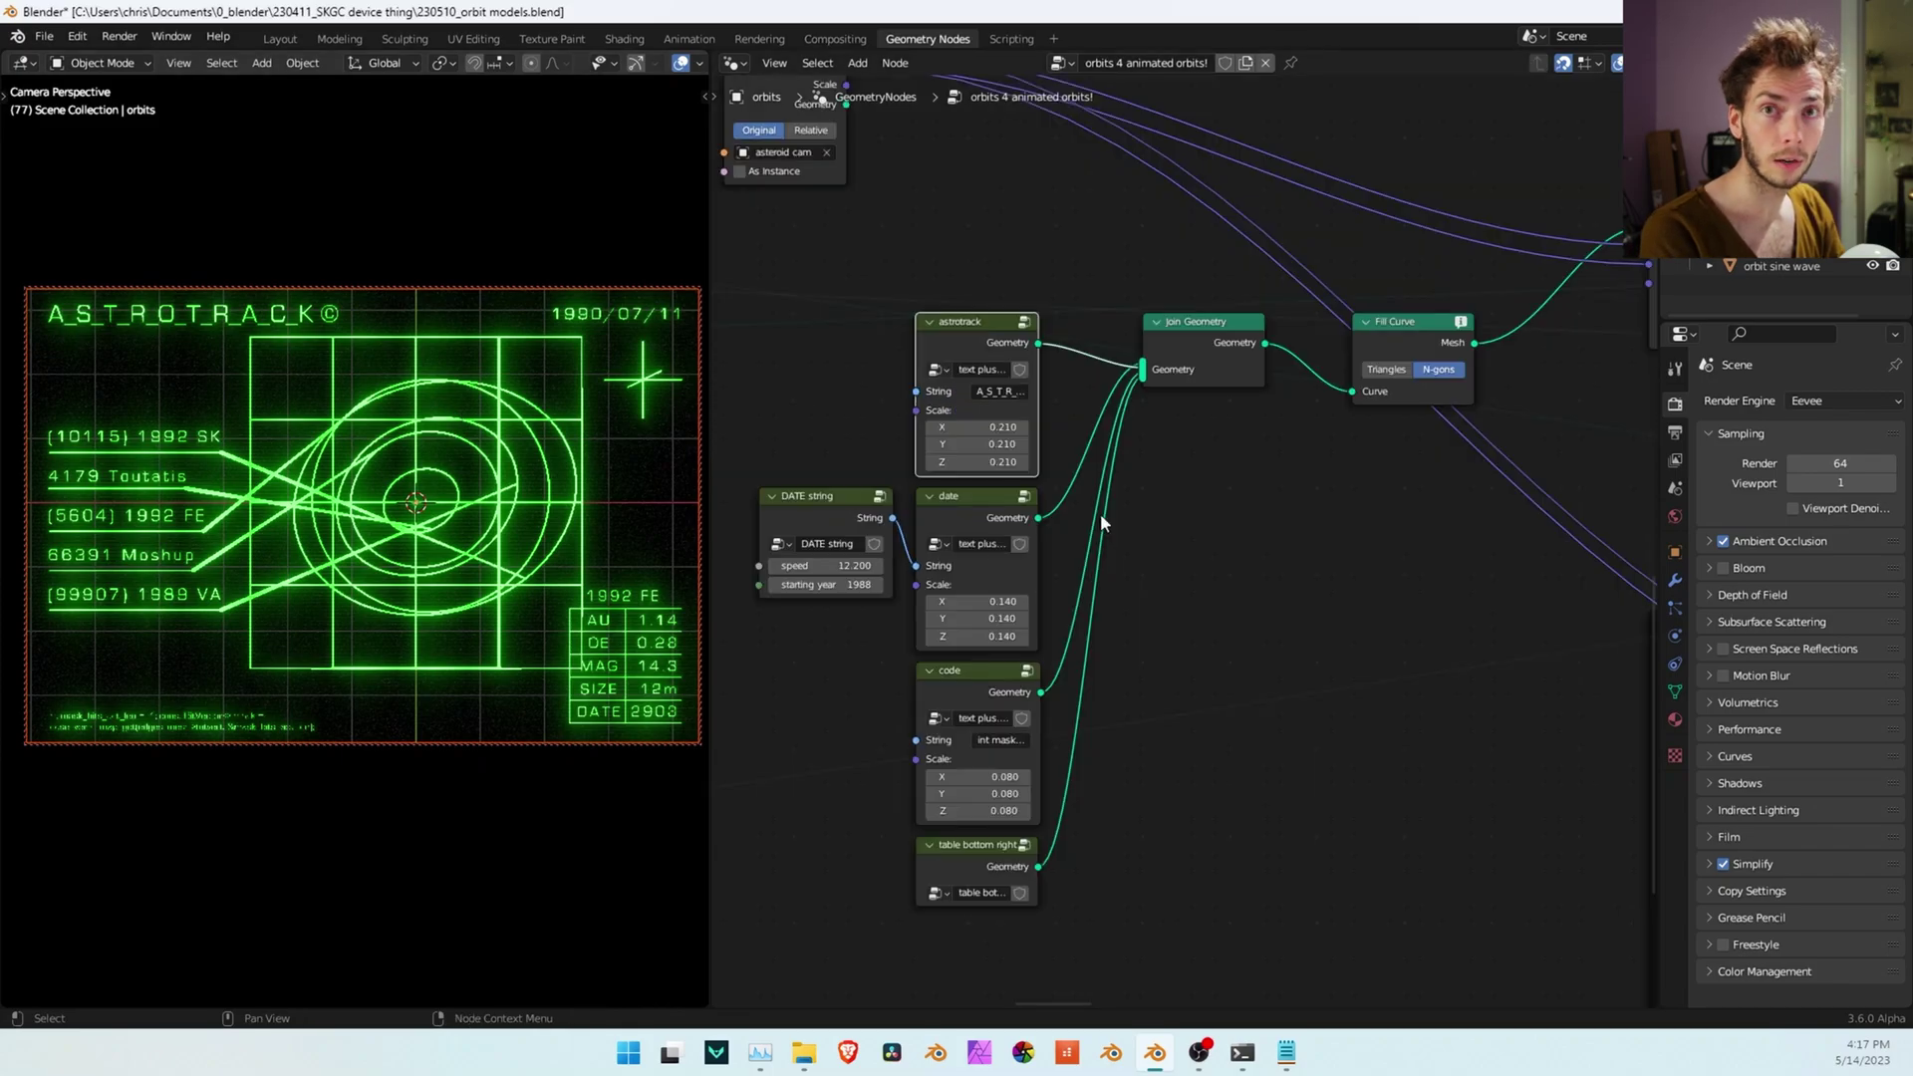
Tilt the camera view and step through the gizmo frame's Instance on Points, Cube, Extrude Mesh and Transform Geometry nodes
middle_click_drag(677, 451, 78, 482)
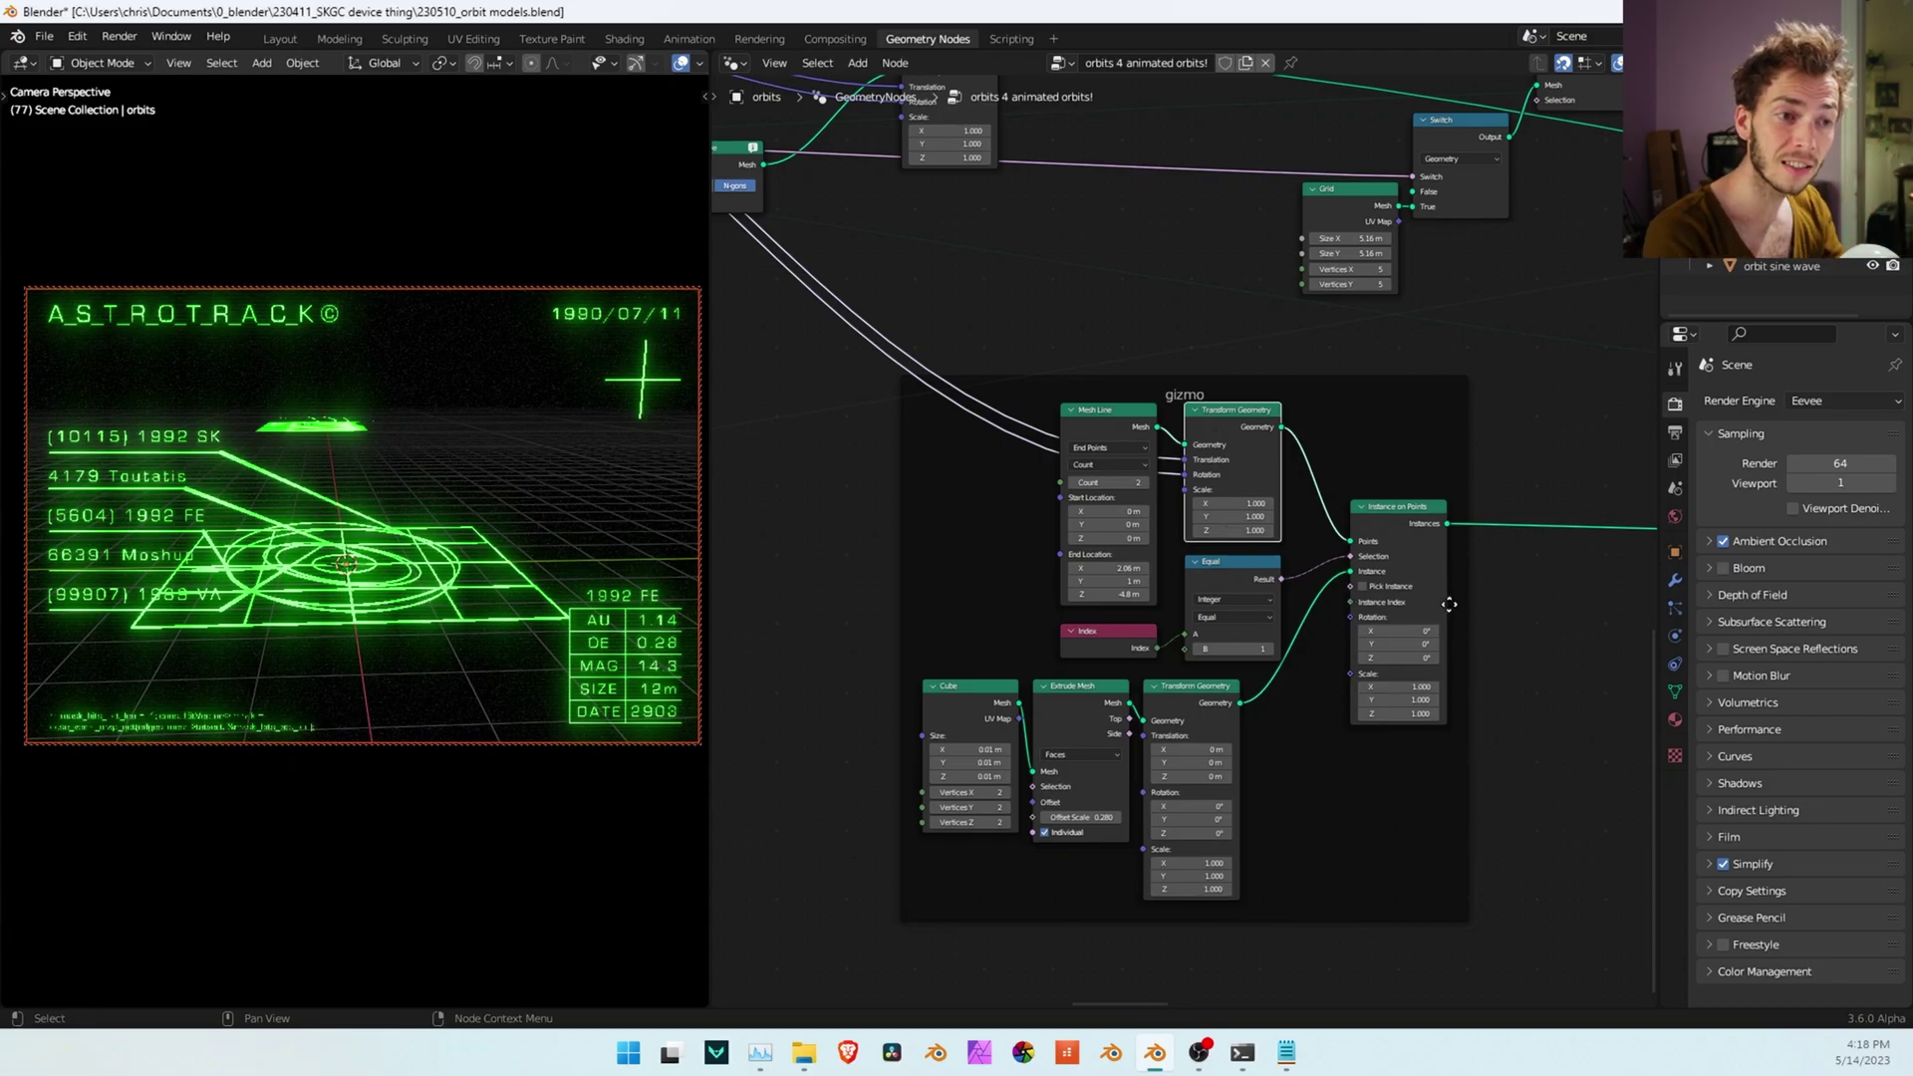
left_click(1385, 503)
left_click(954, 690)
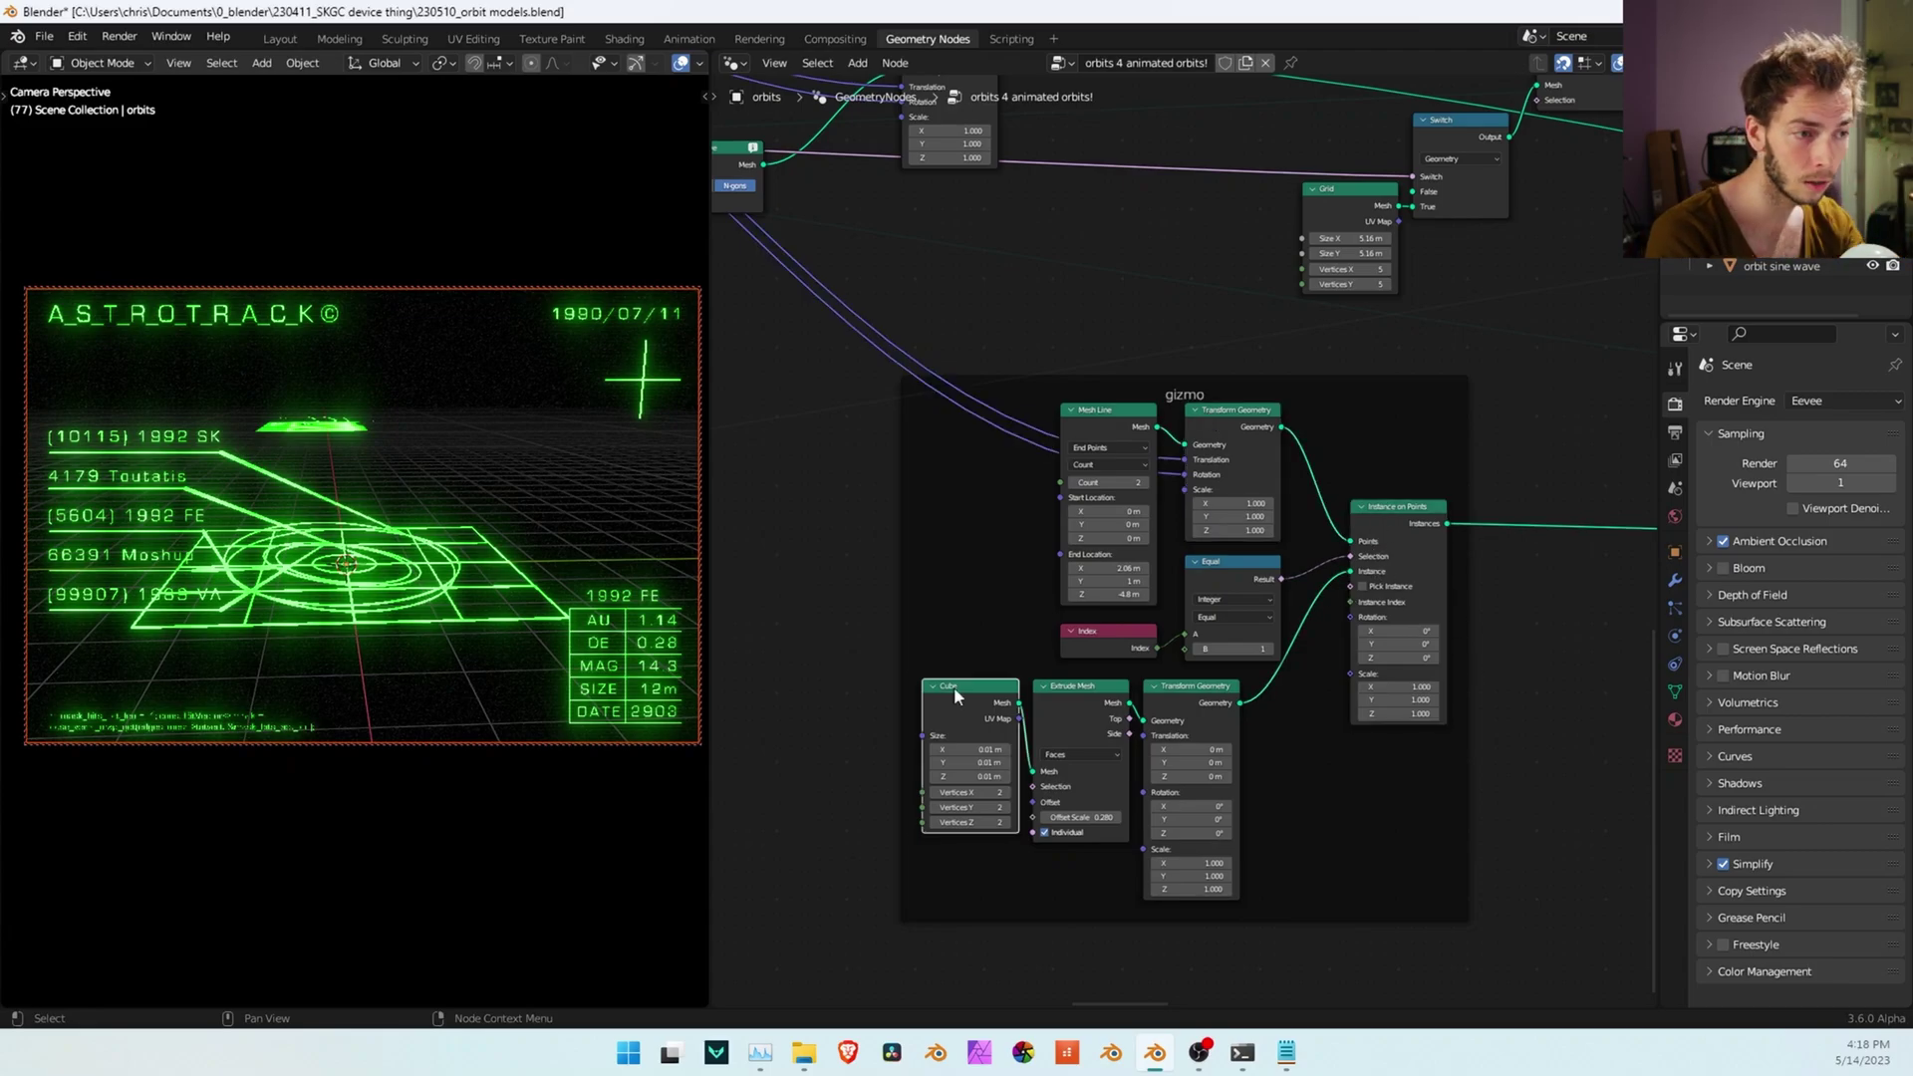
left_click(1064, 708)
left_click(1185, 699)
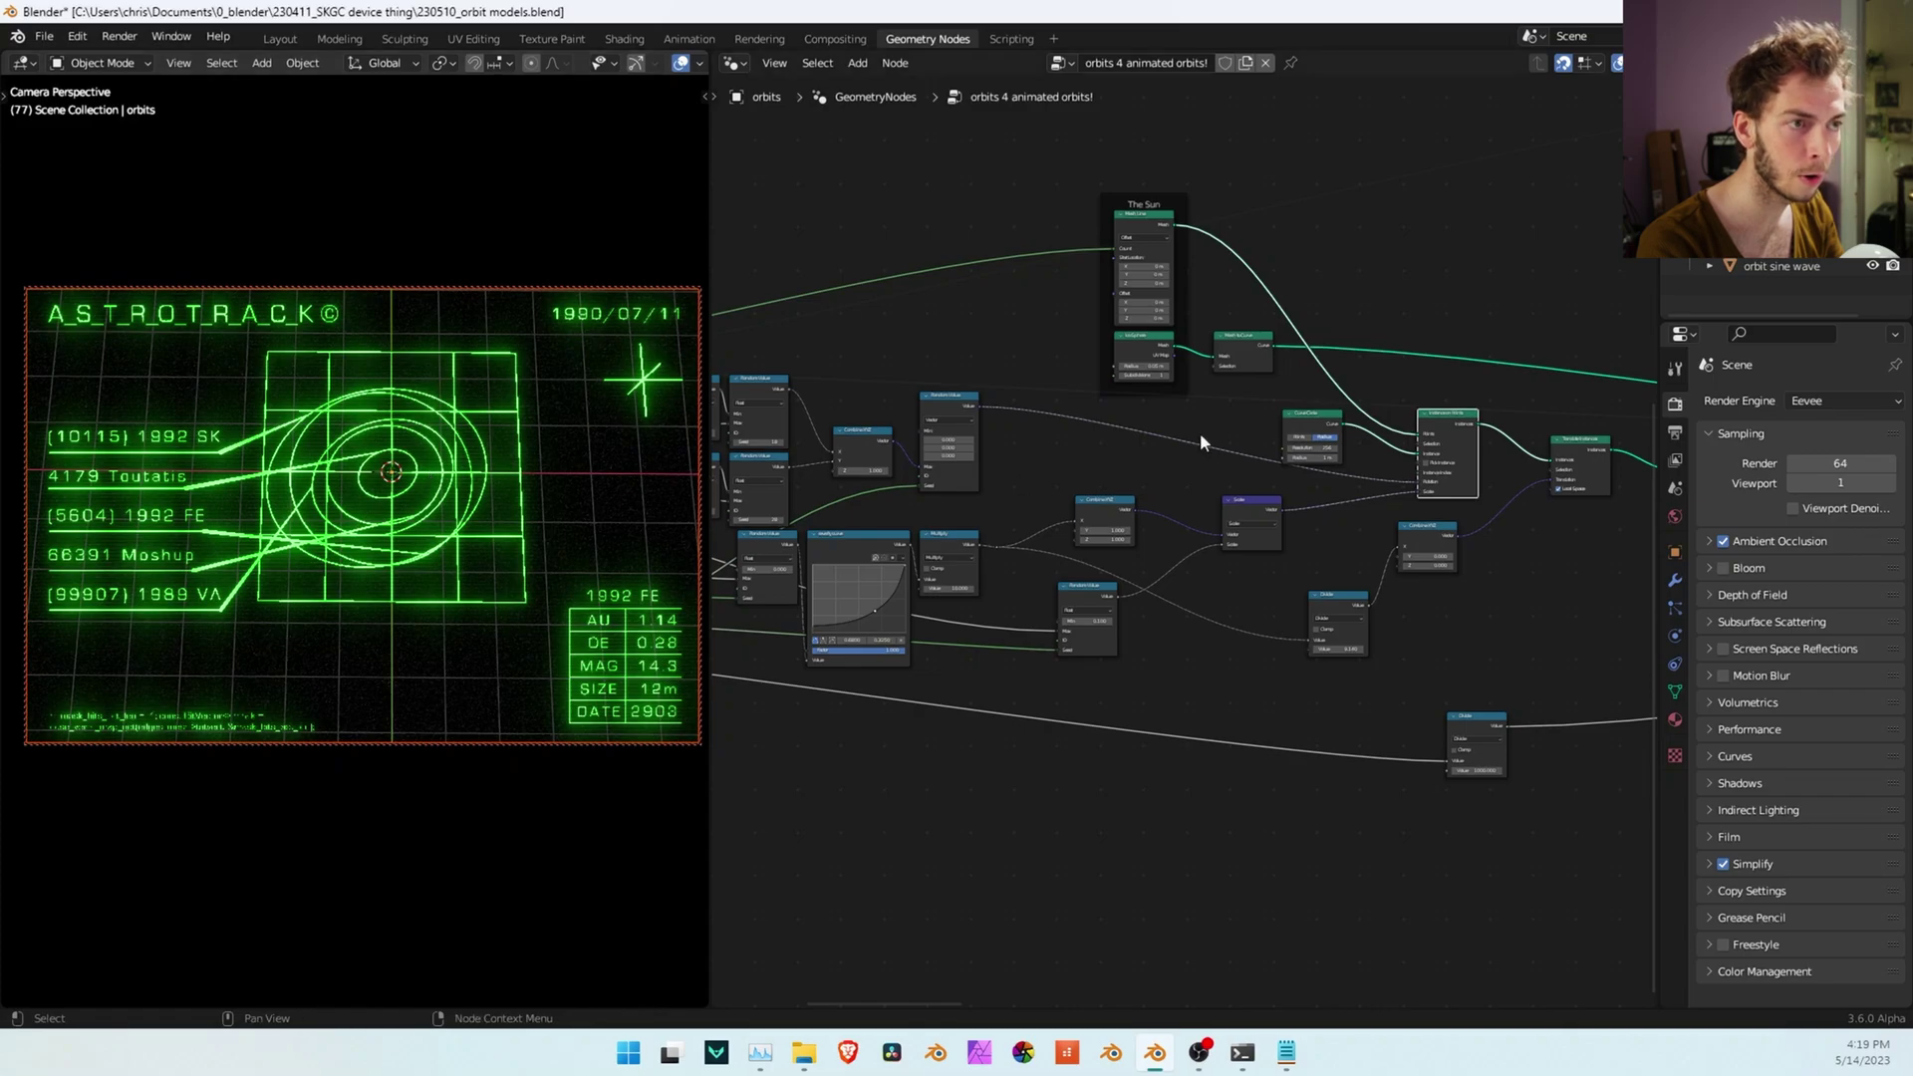
Examine The Sun frame's Mesh Line and Ico Sphere nodes and the Curve Circle's resolution and radius
scroll(1199, 433, "up", 2)
scroll(1100, 277, "up", 2)
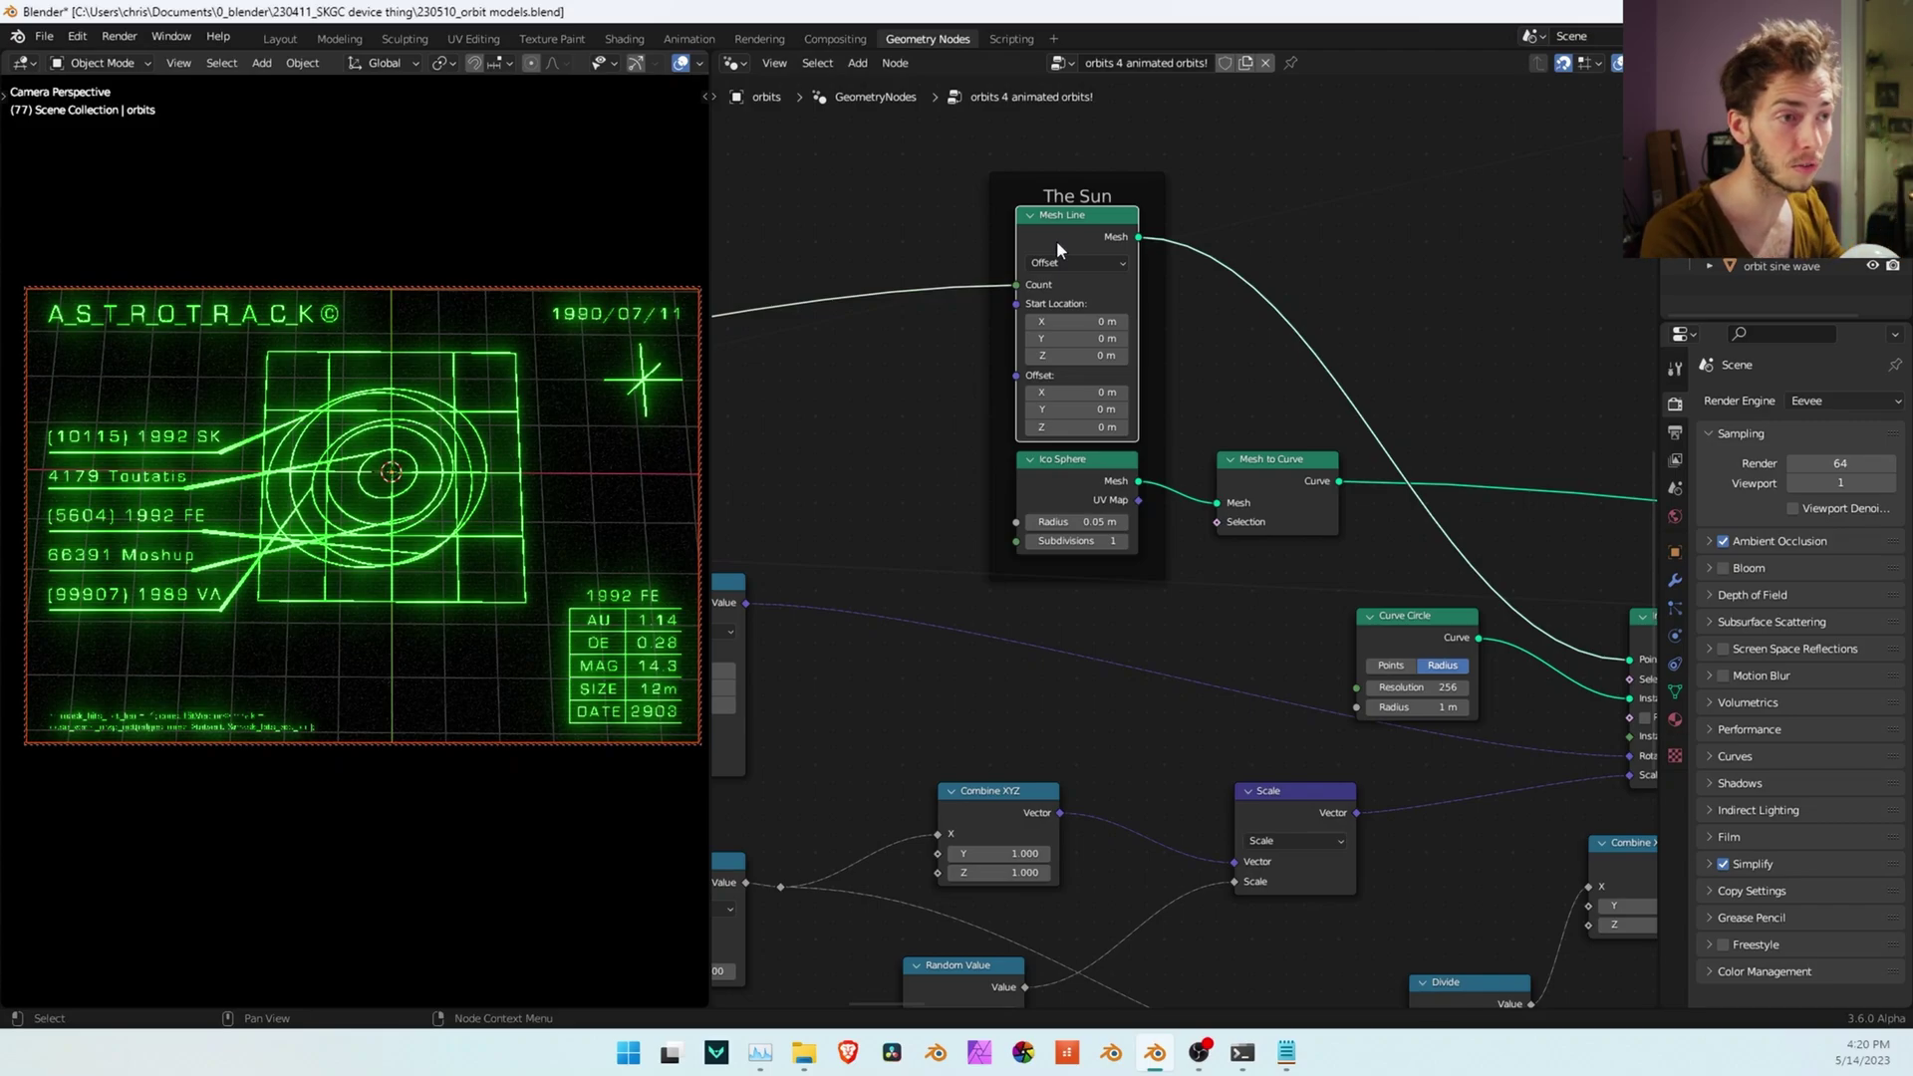
scroll(1132, 348, "down", 2)
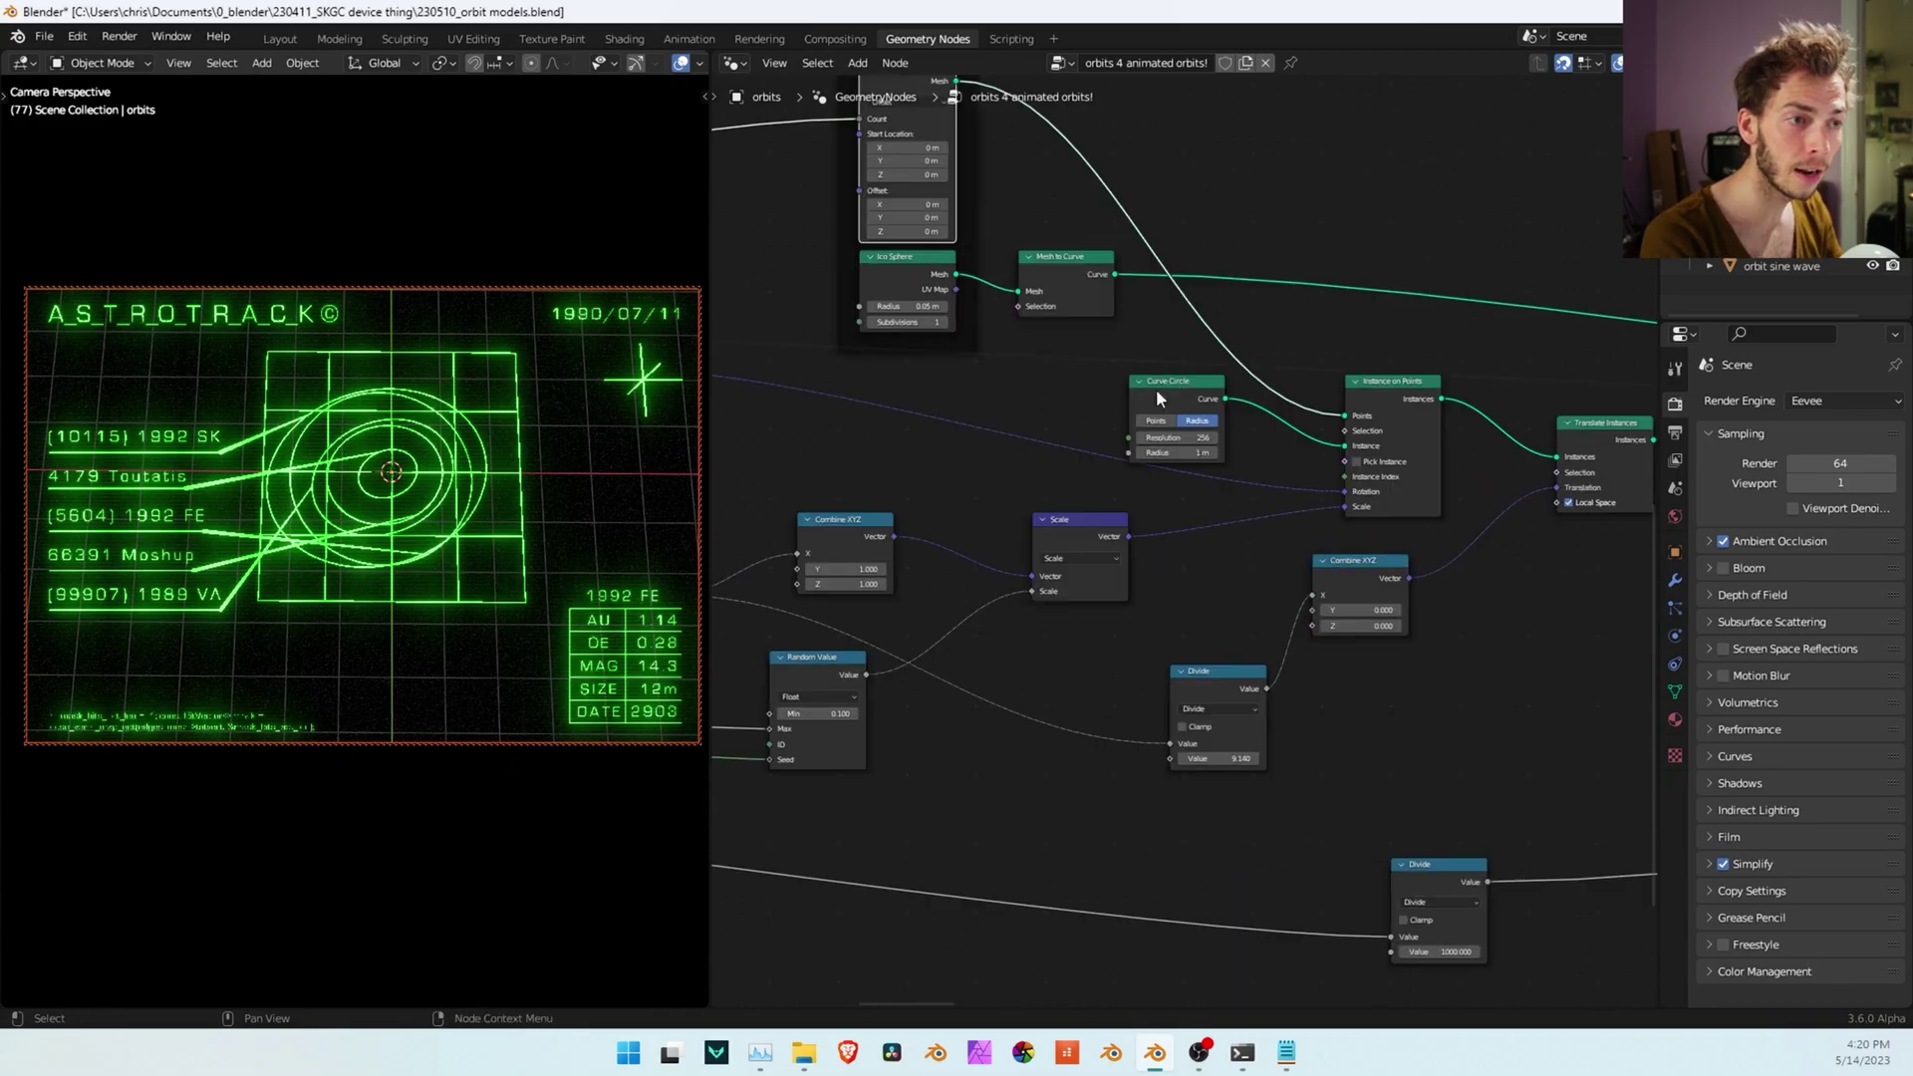
scroll(1155, 389, "up", 2)
scroll(1169, 321, "up", 1)
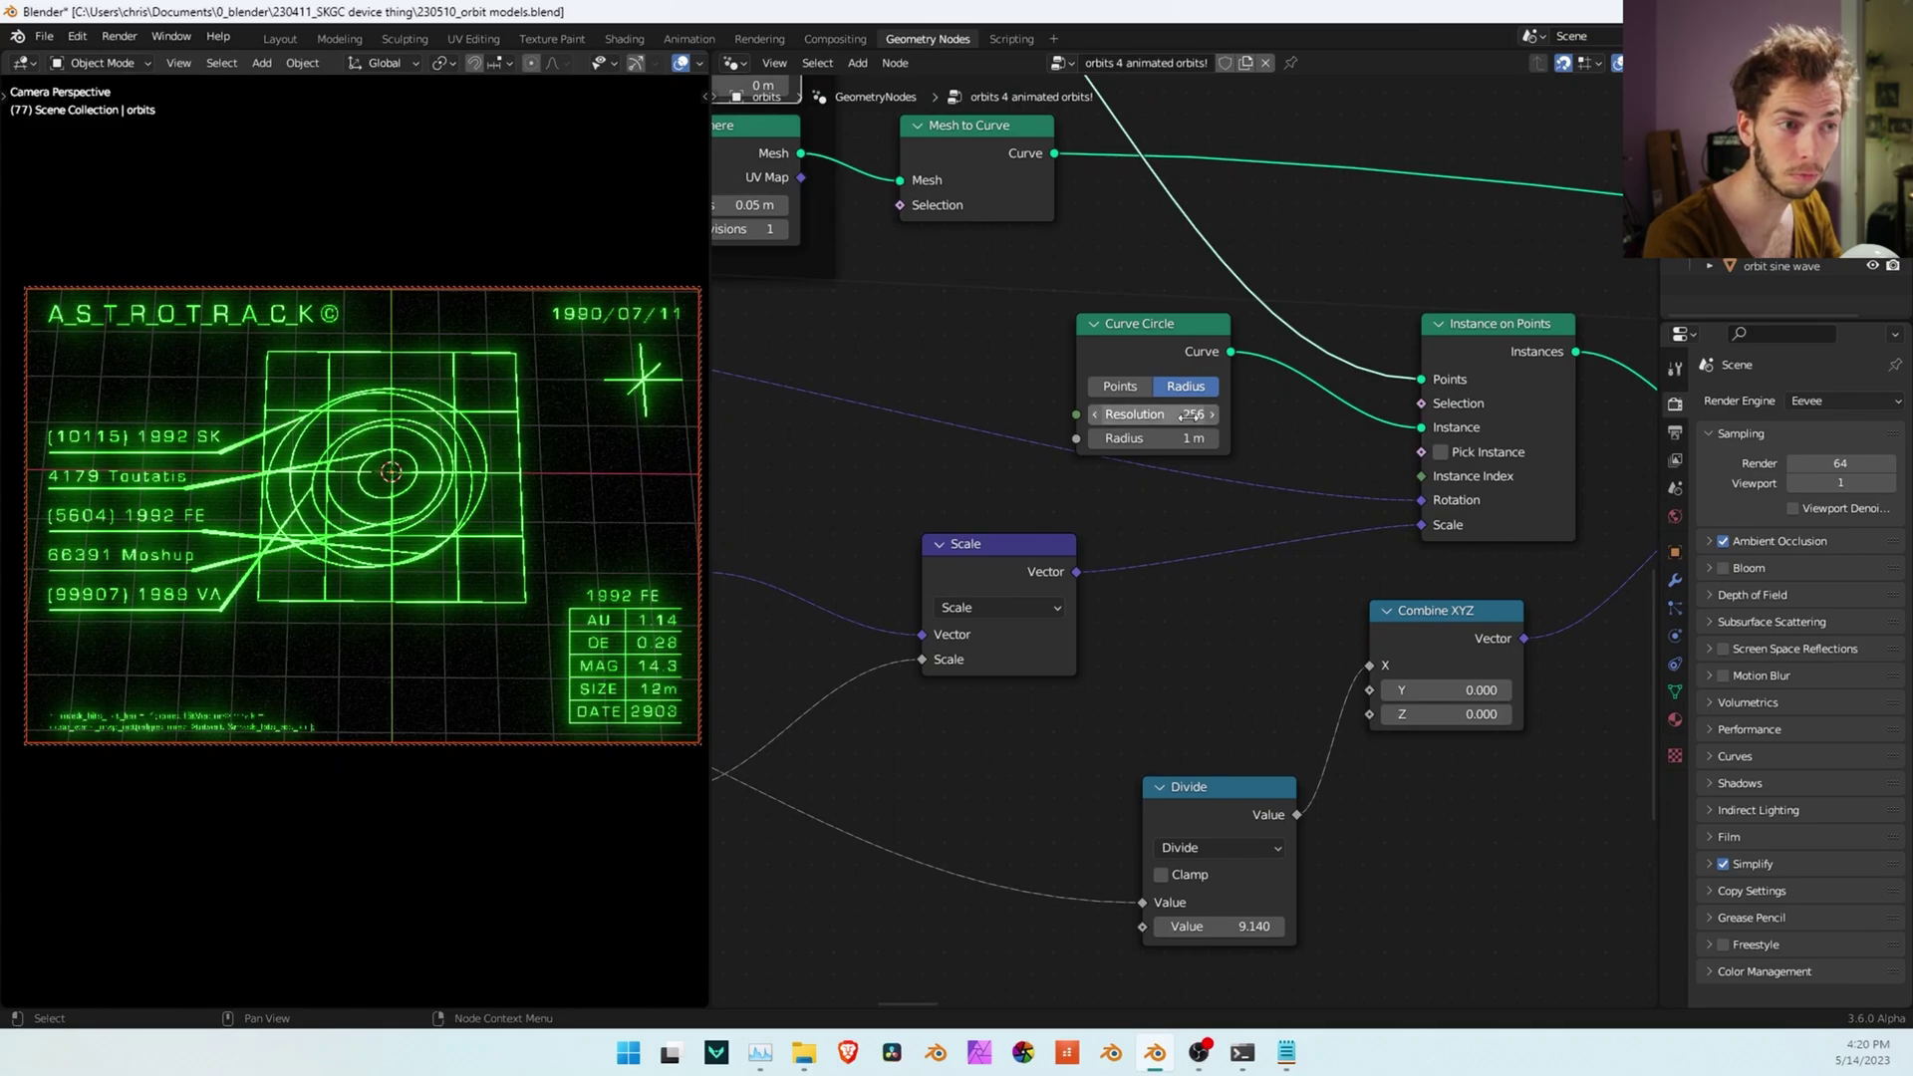
scroll(1355, 453, "down", 2)
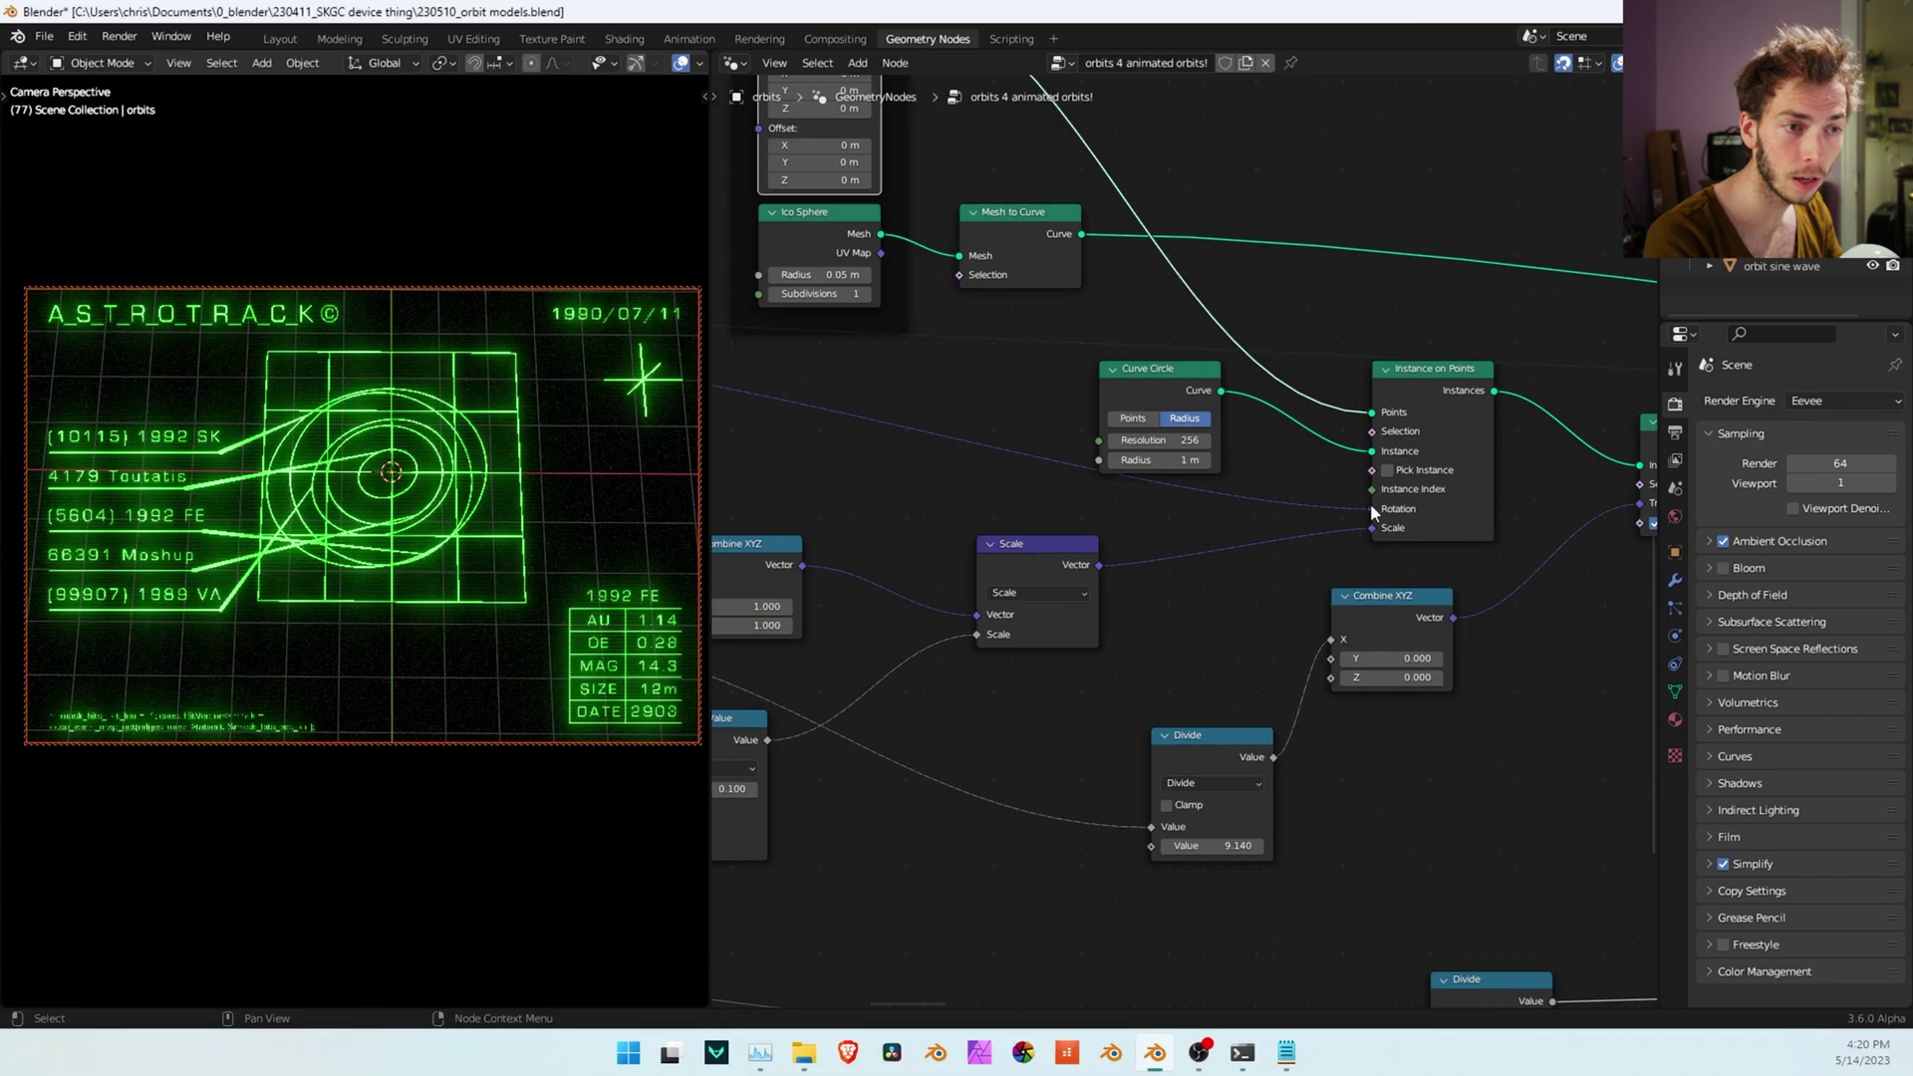
Trace the nodes feeding the rotation and scale of the Curve Circle's Instance on Points node
middle_click_drag(923, 458, 1161, 422, "shift")
scroll(1130, 408, "down", 5)
middle_click_drag(991, 428, 1078, 397, "shift")
scroll(1078, 396, "up", 3)
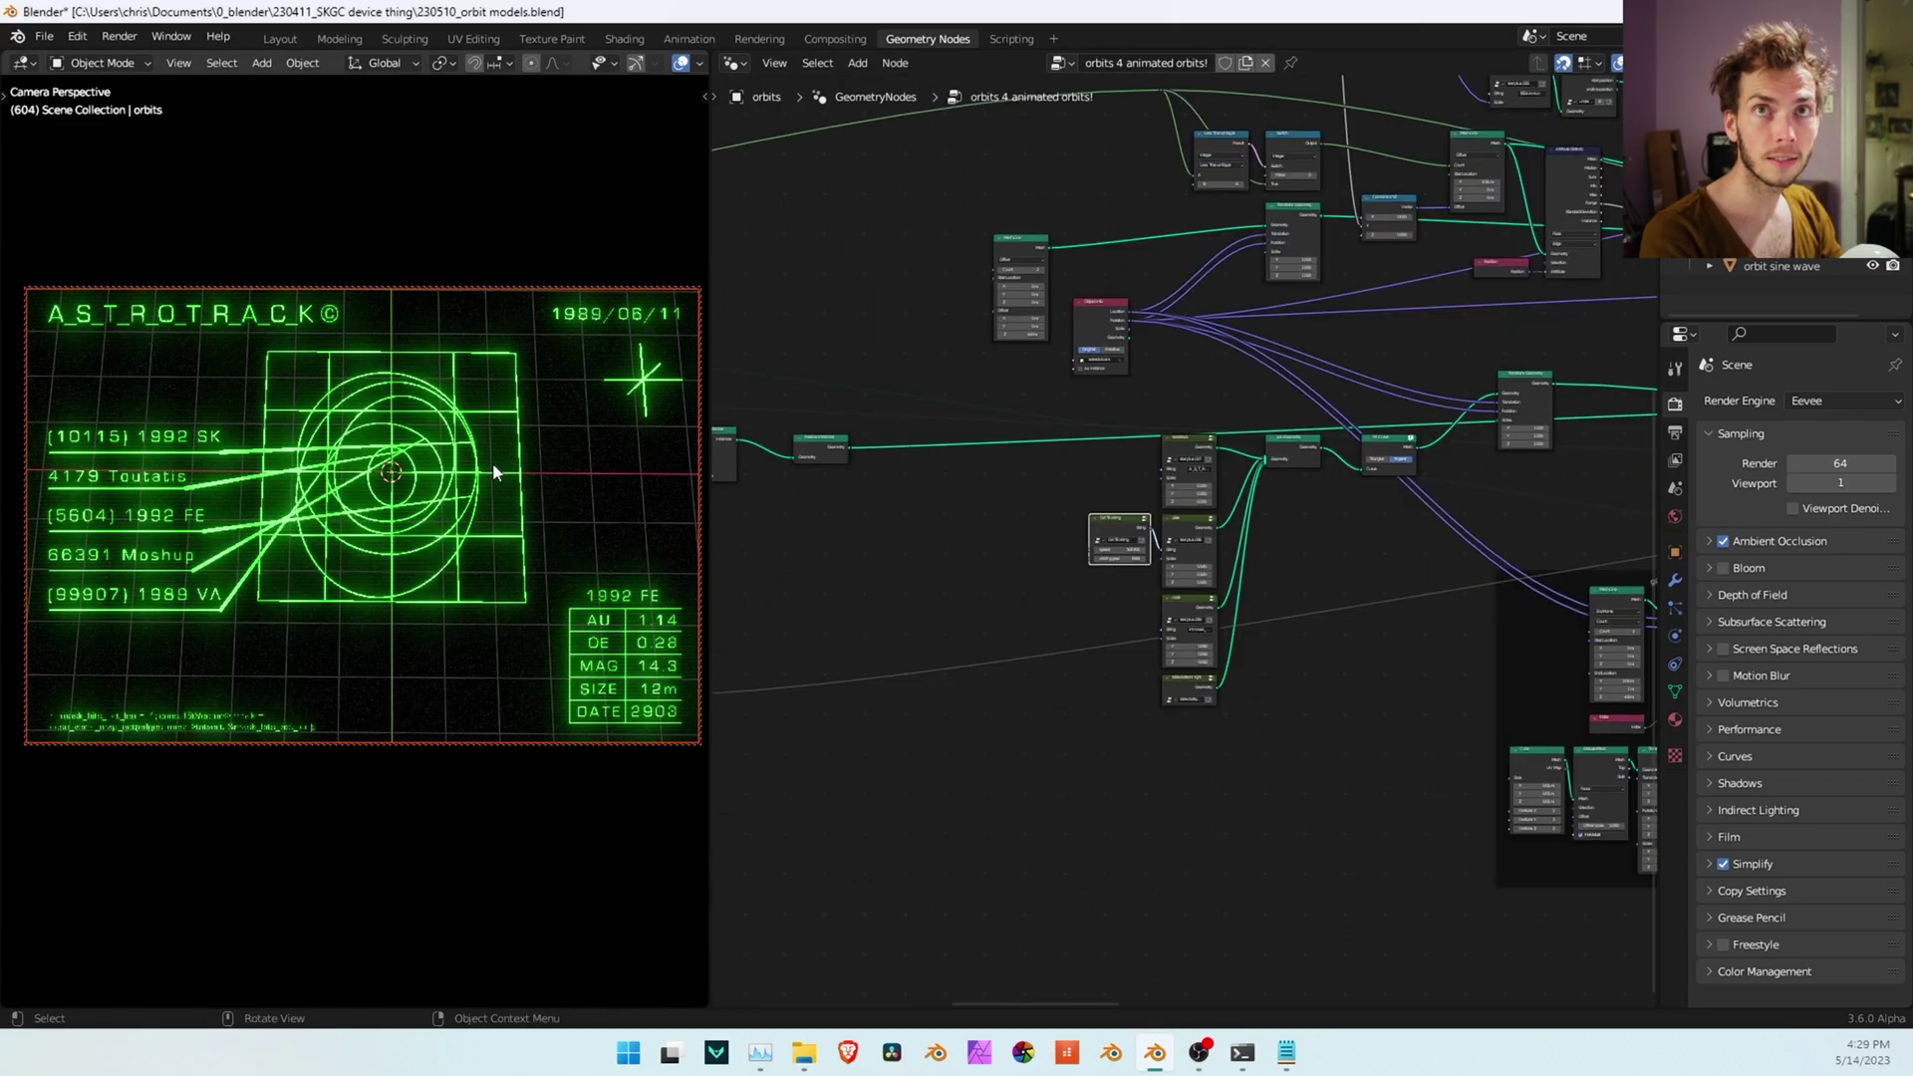
Set the Eevee viewport sampling to 19
scroll(1251, 465, "down", 2)
scroll(493, 493, "up", 2)
scroll(488, 503, "down", 2)
mouse_move(1848, 484)
left_mouse_down()
mouse_move(1890, 484)
mouse_move(1818, 478)
left_mouse_up()
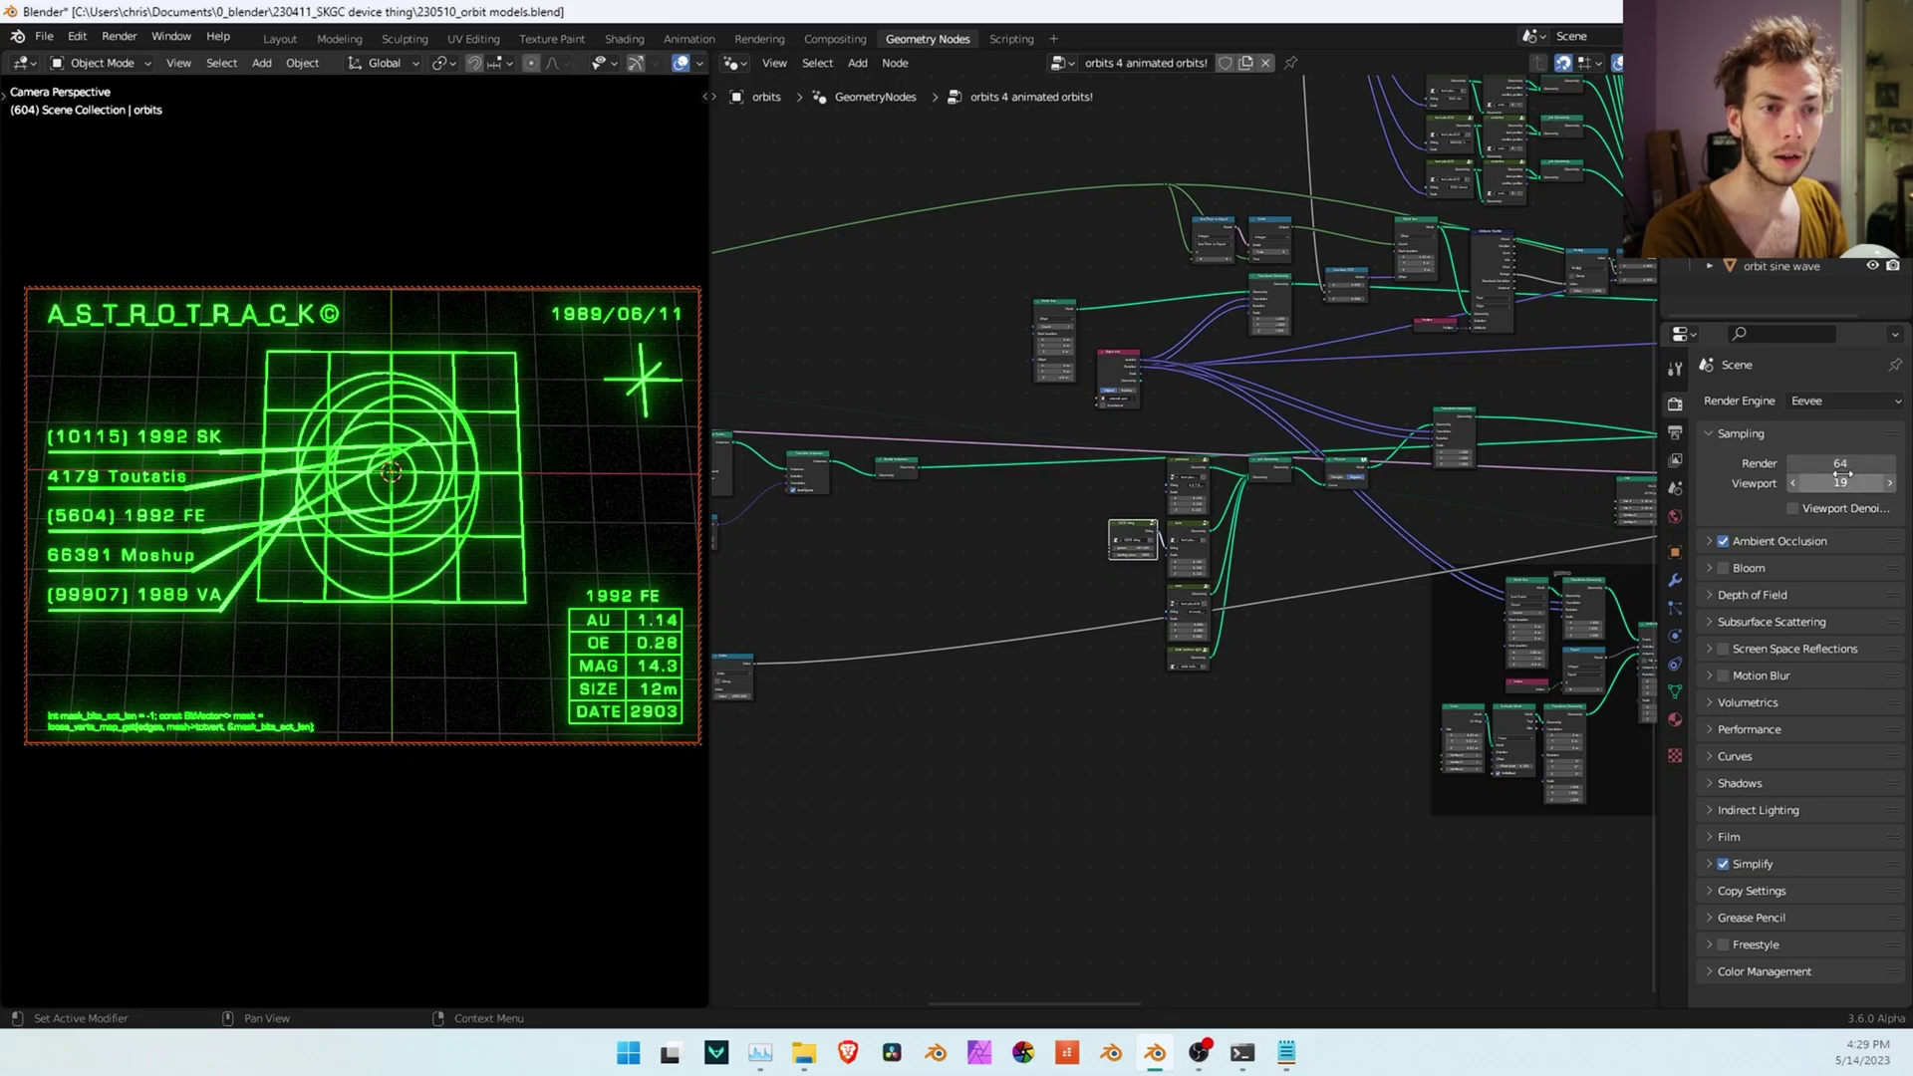
Lower the Eevee viewport sampling to 1
mouse_move(367, 503)
middle_mouse_down()
mouse_move(424, 484)
mouse_move(430, 452)
mouse_move(475, 488)
mouse_move(398, 488)
middle_mouse_up()
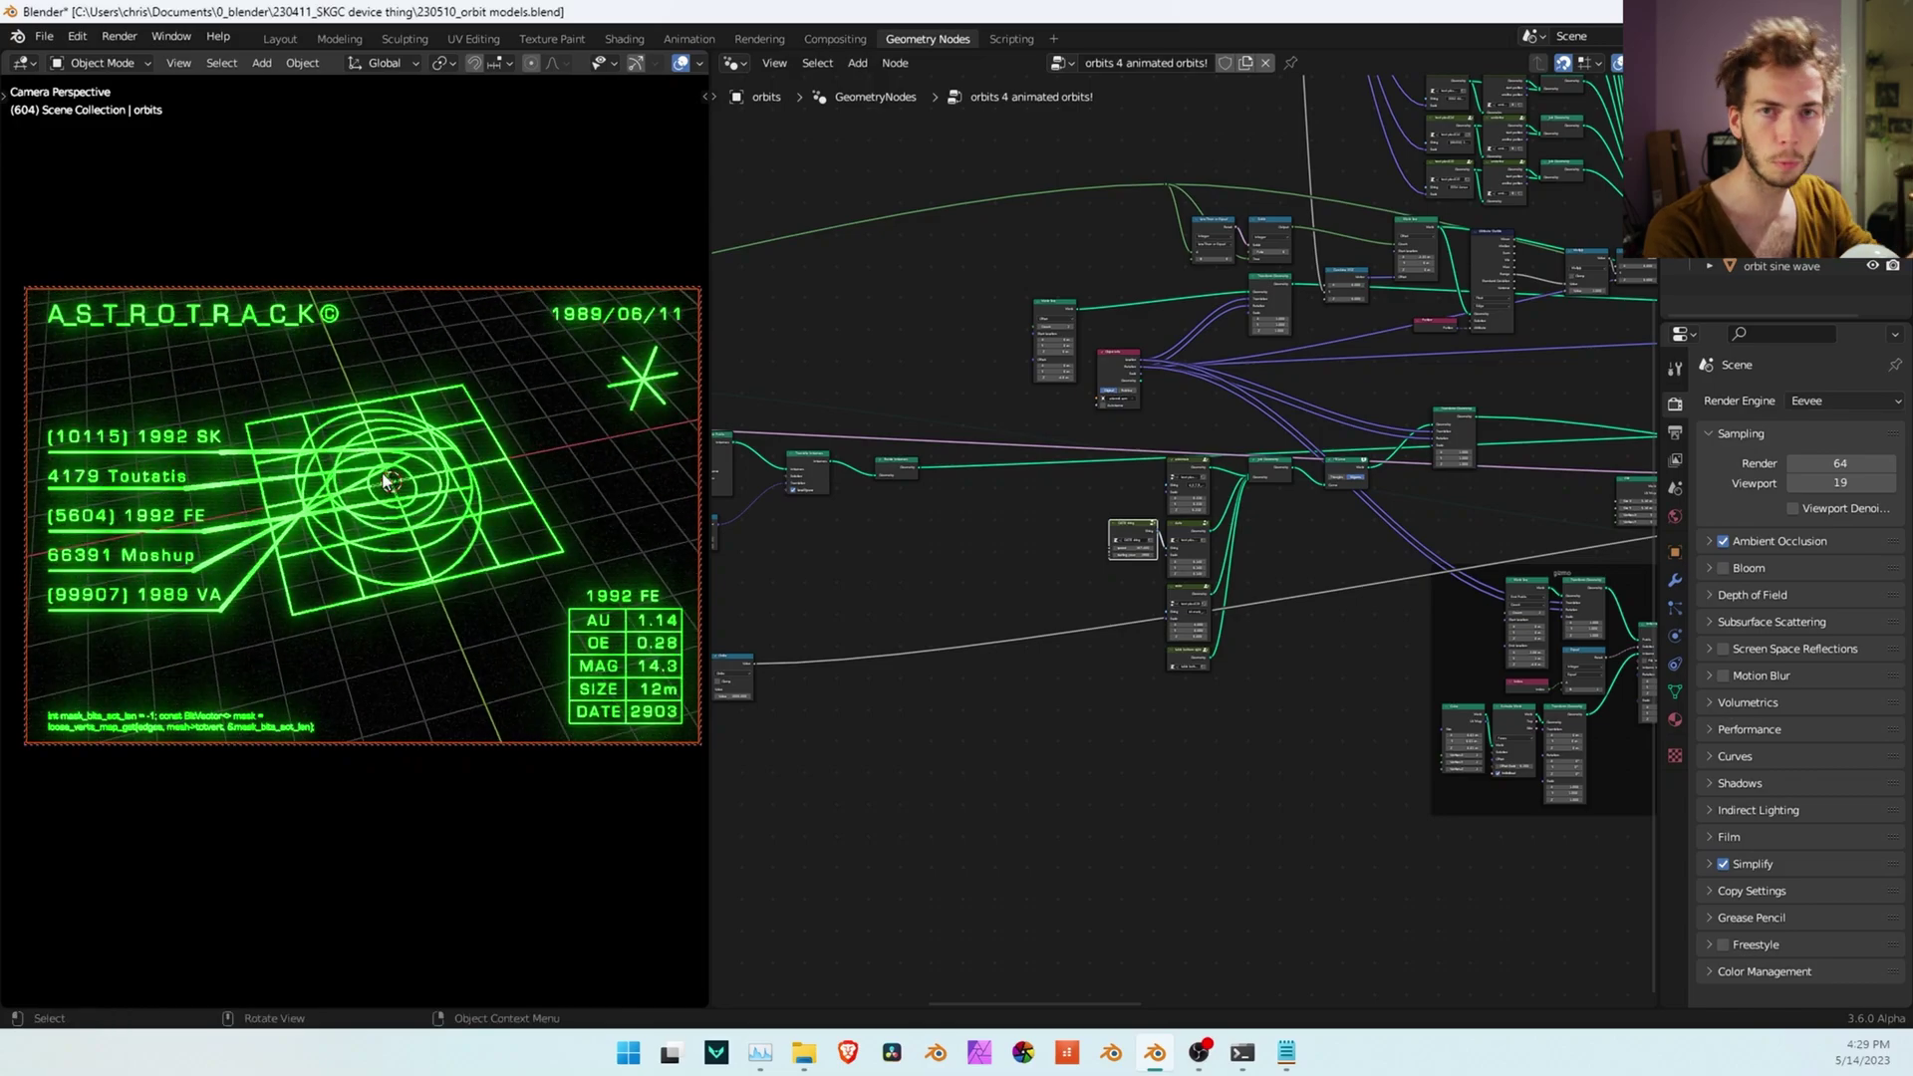
scroll(324, 478, "up", 5)
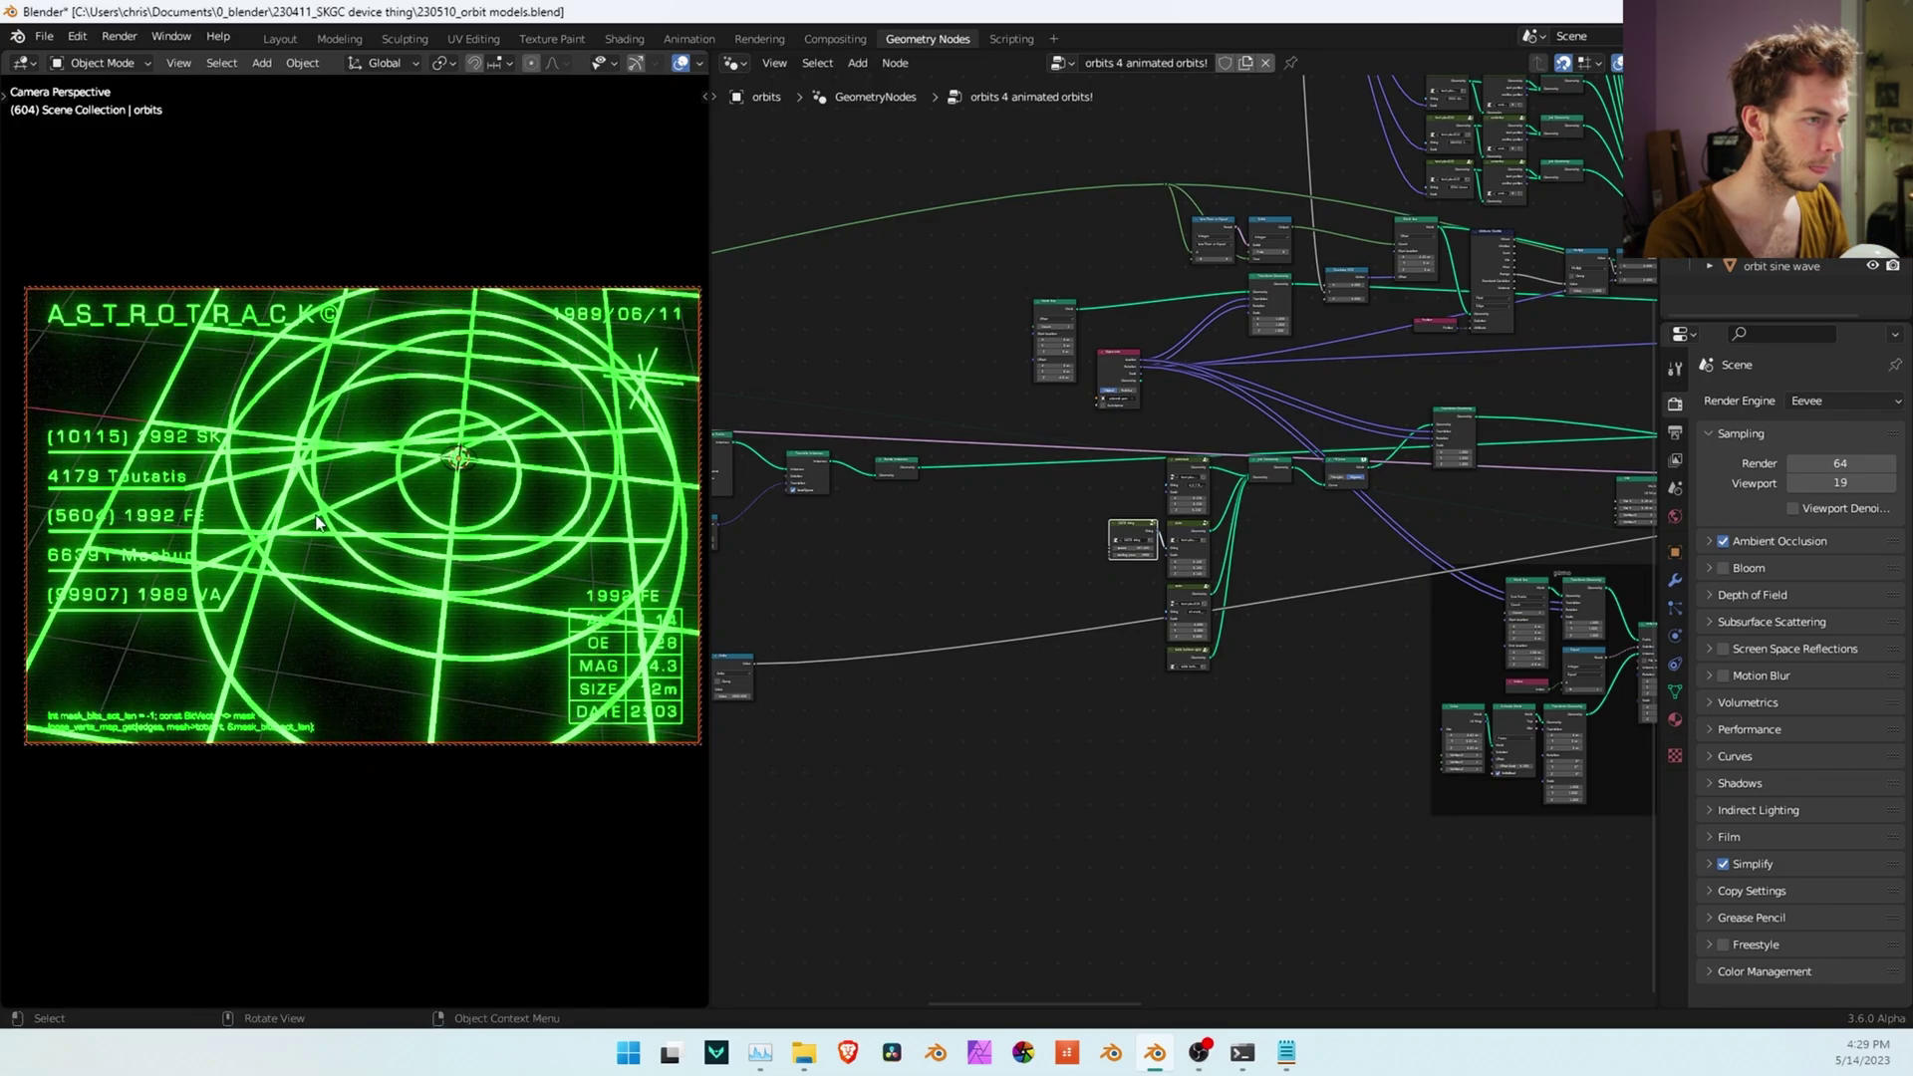
left_click(1820, 482)
type("1")
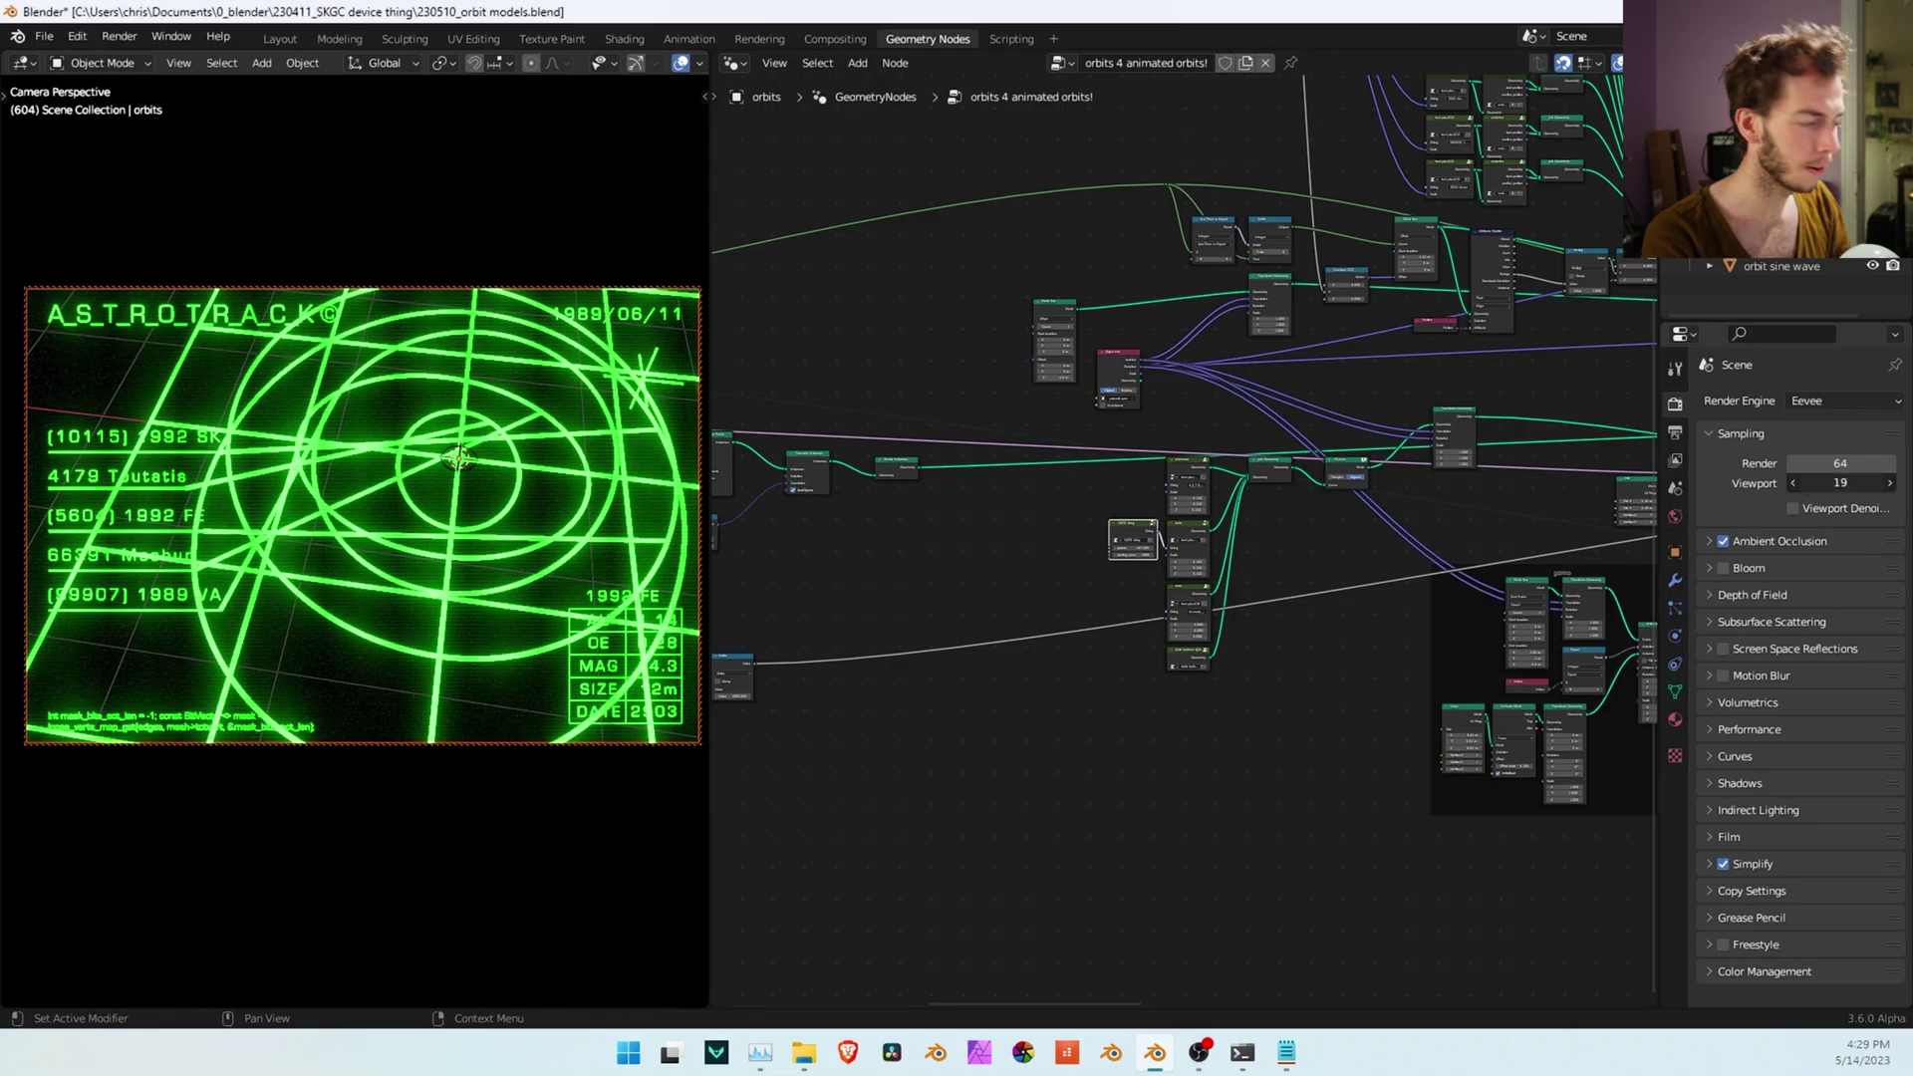
key("Return")
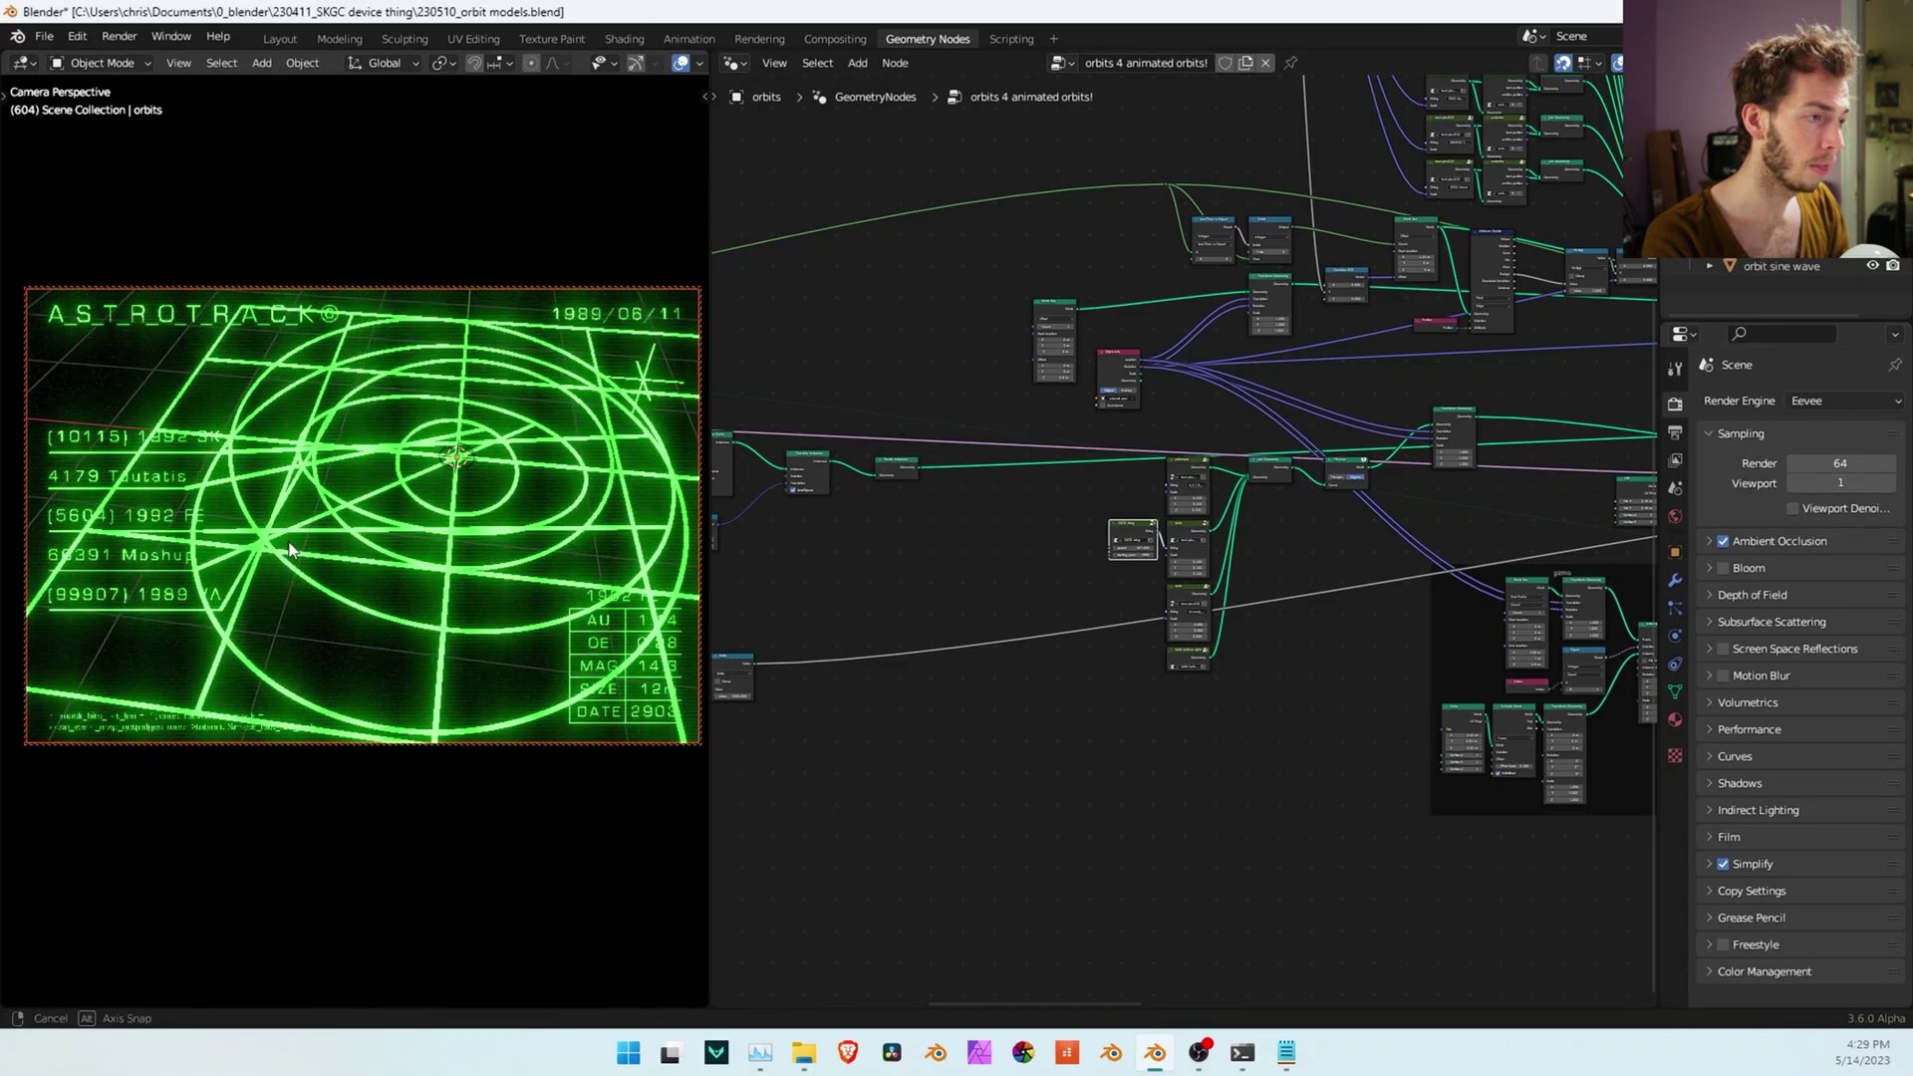
Hide the overlays in the 3D camera viewport showing the orbit display
middle_click_drag(369, 579, 469, 482)
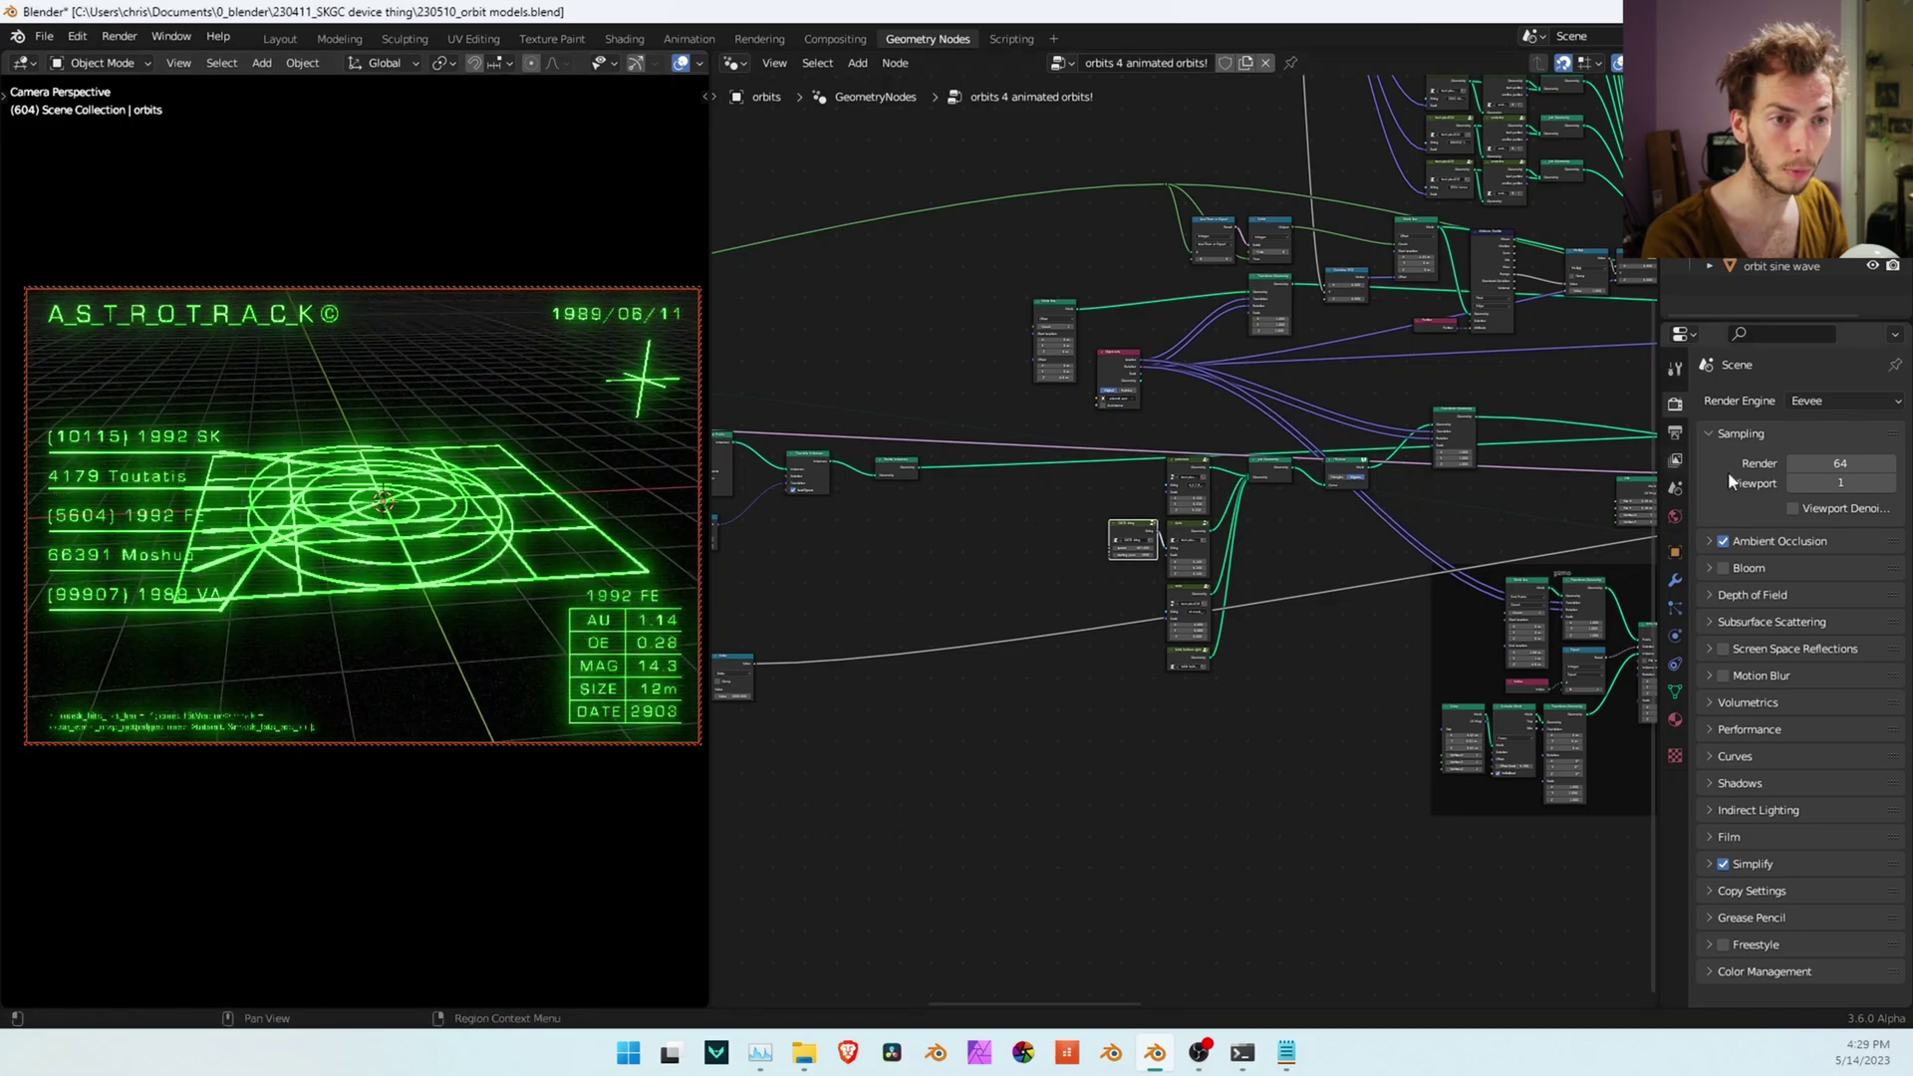
key("shift+alt+z")
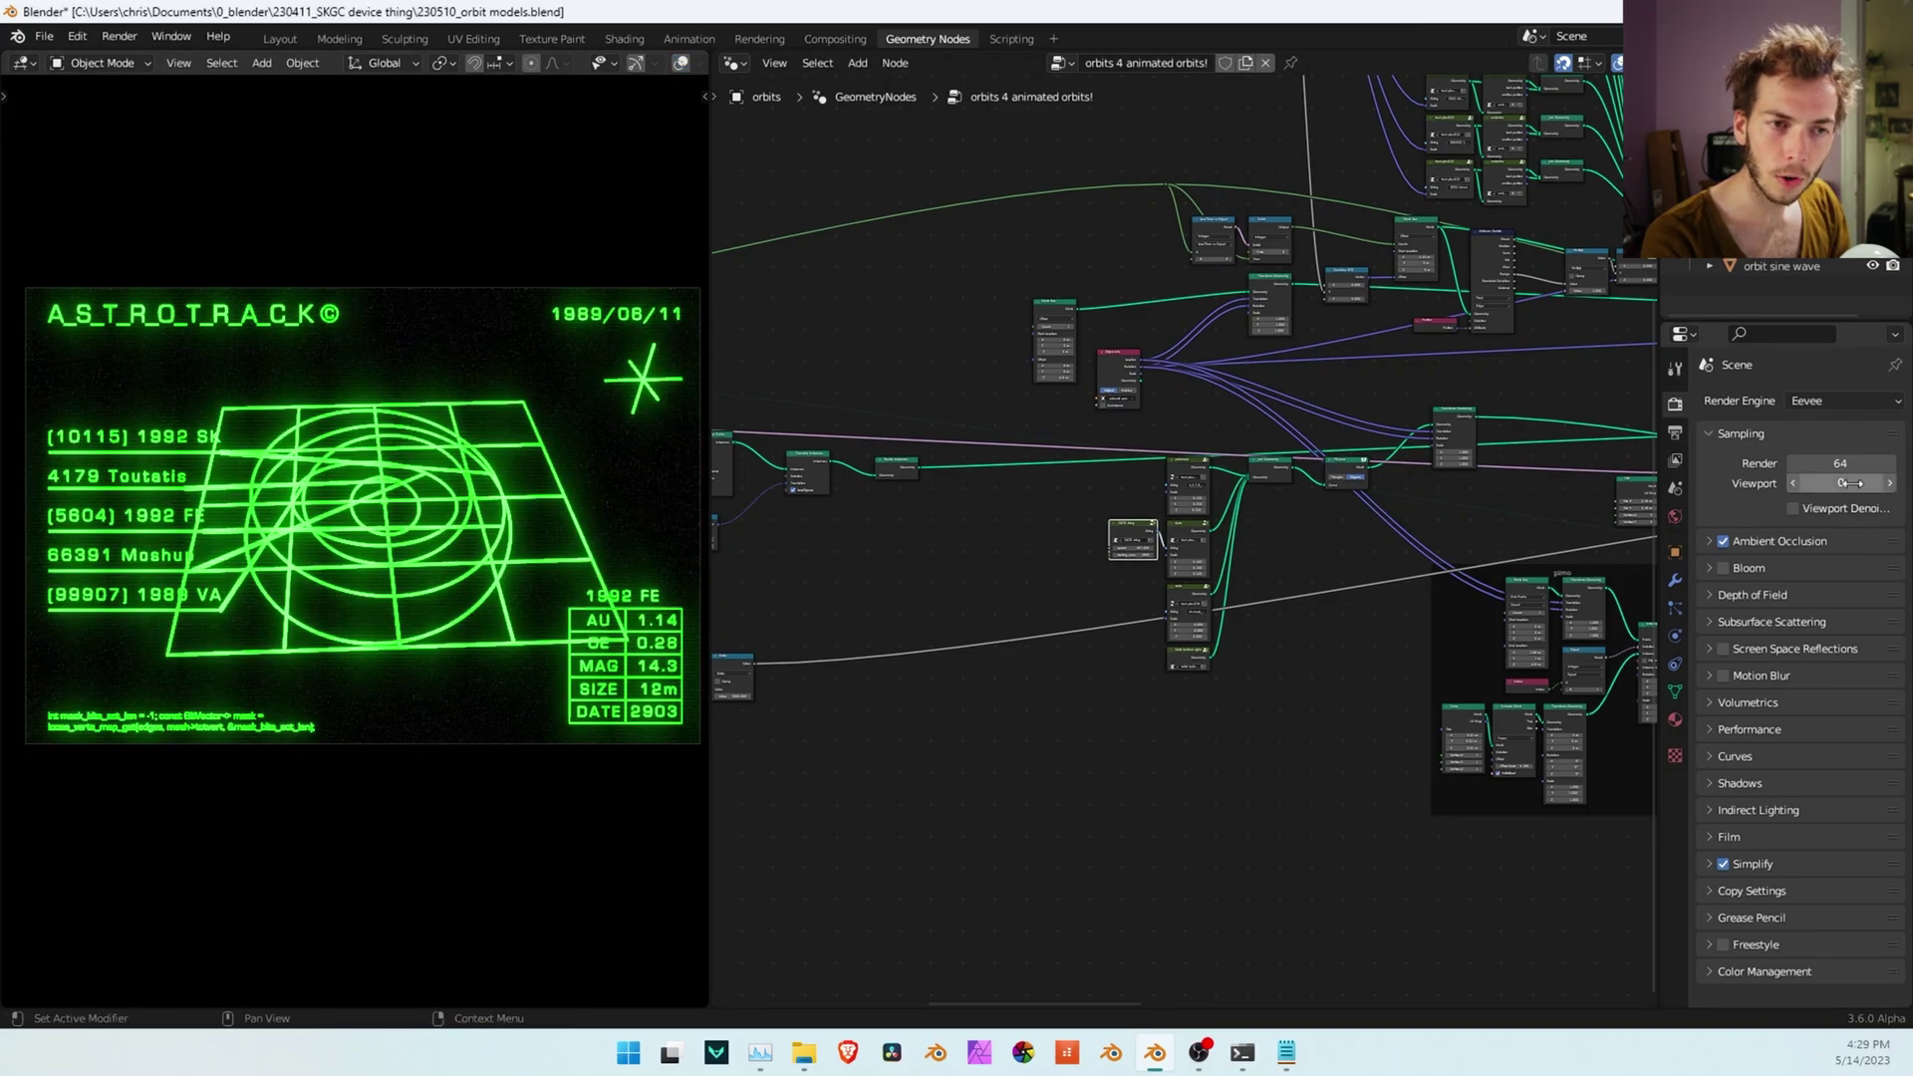
Try the Eevee viewport sampling at 0 while moving the orbit display, and return it to 1
left_click(1792, 483)
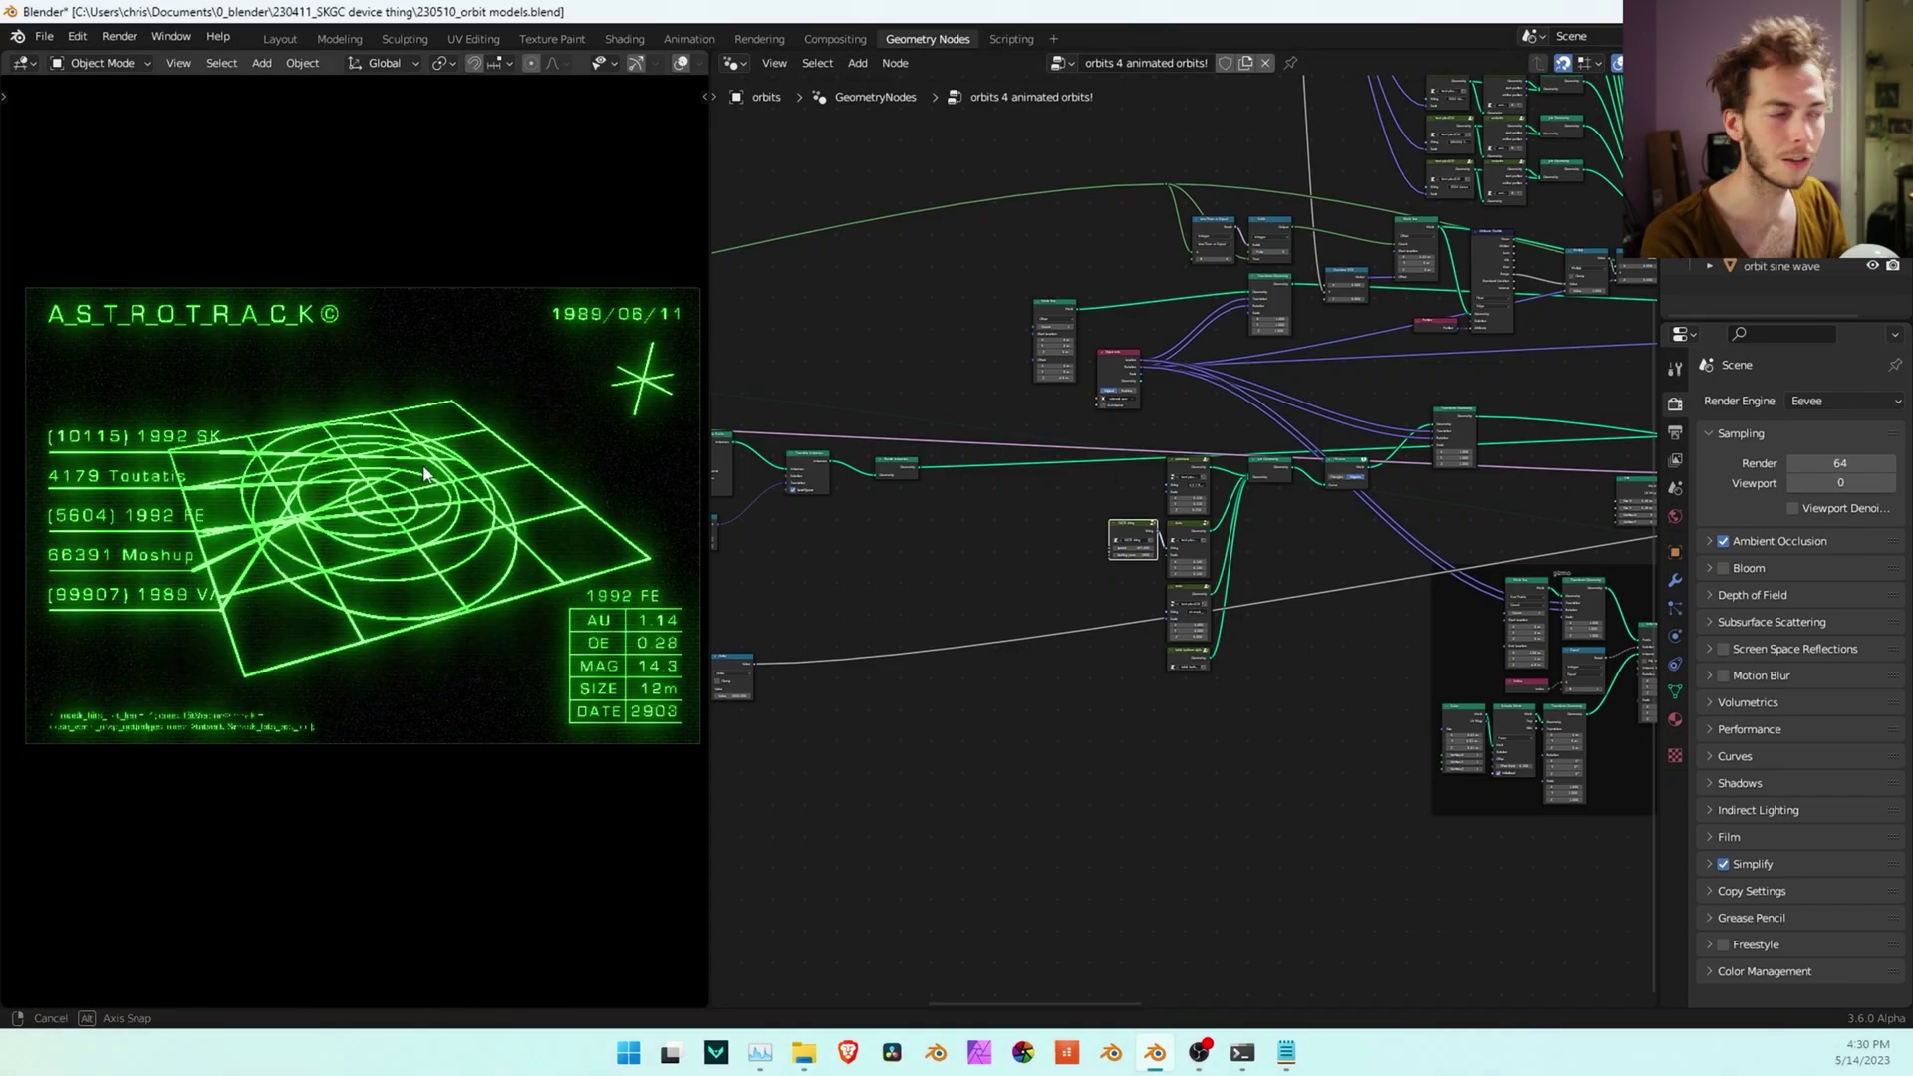
middle_click_drag(419, 565, 408, 519, "shift")
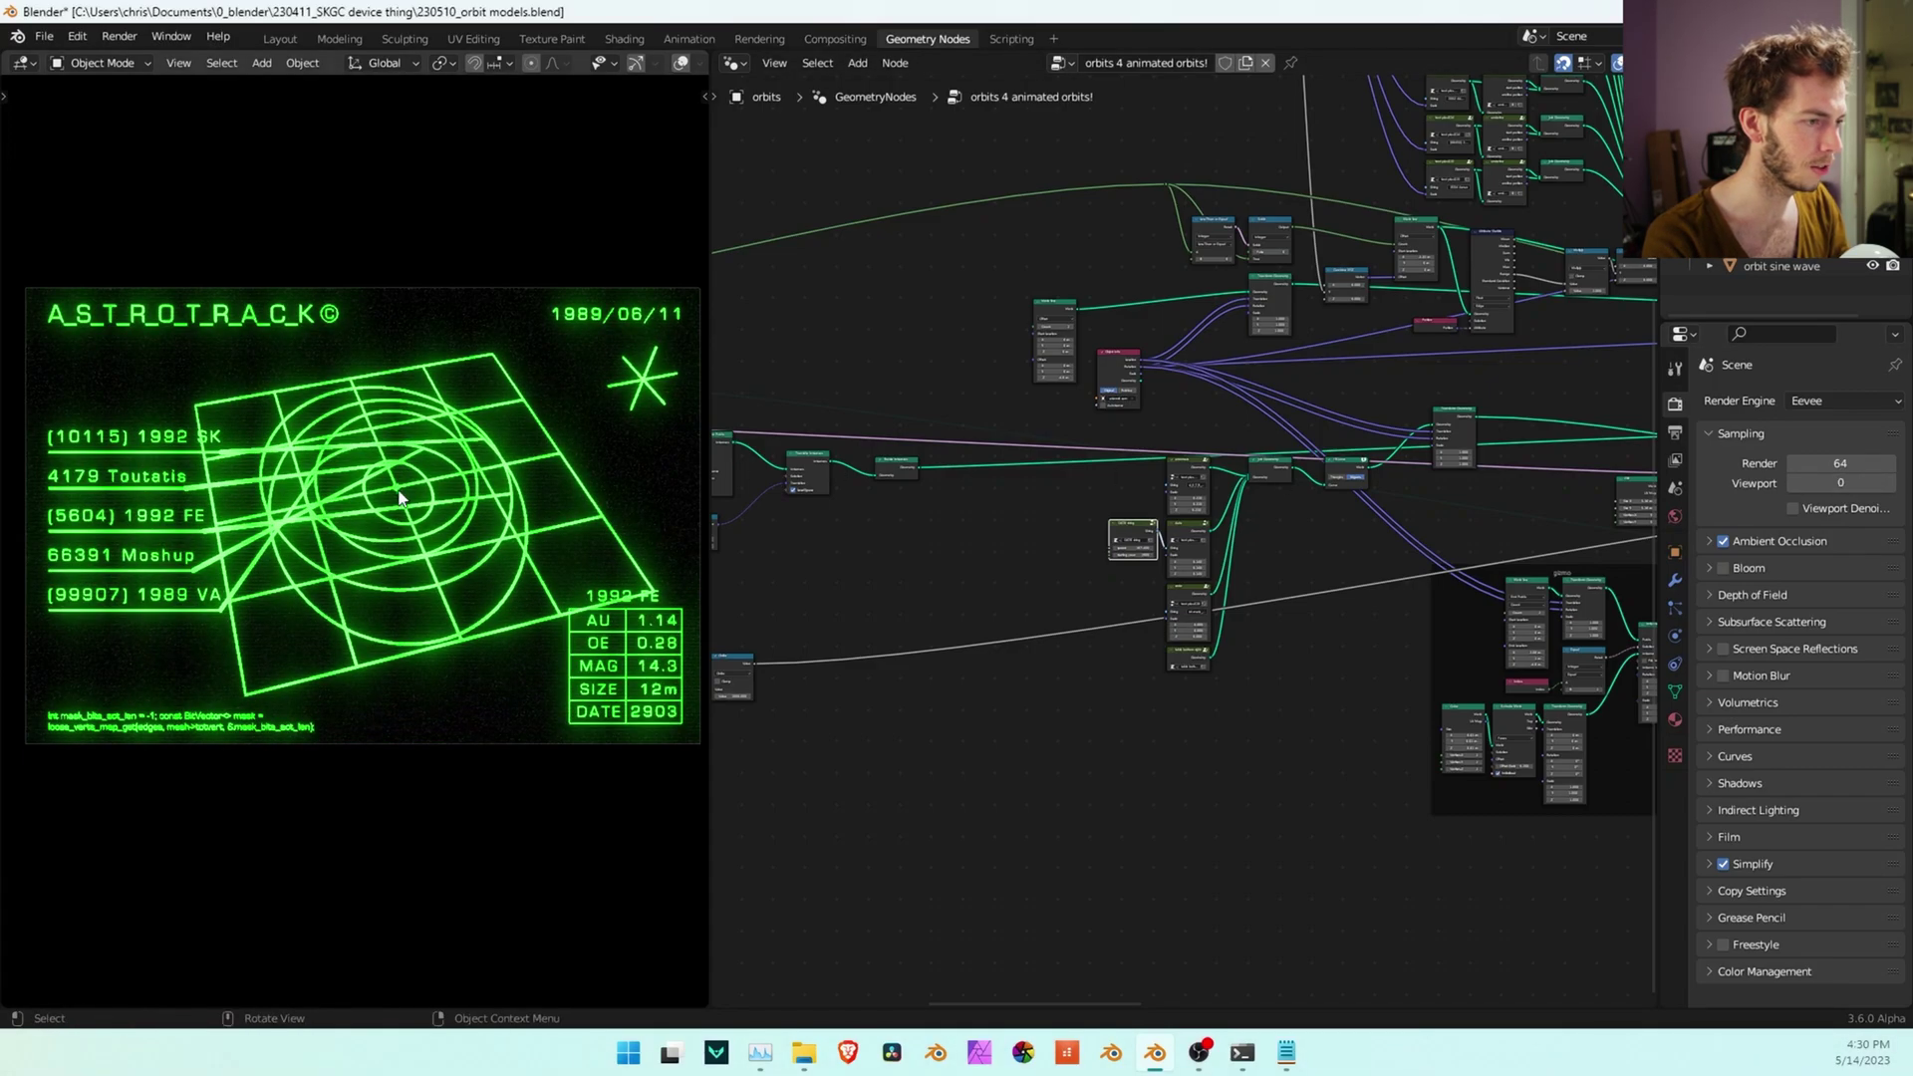
left_click(1888, 484)
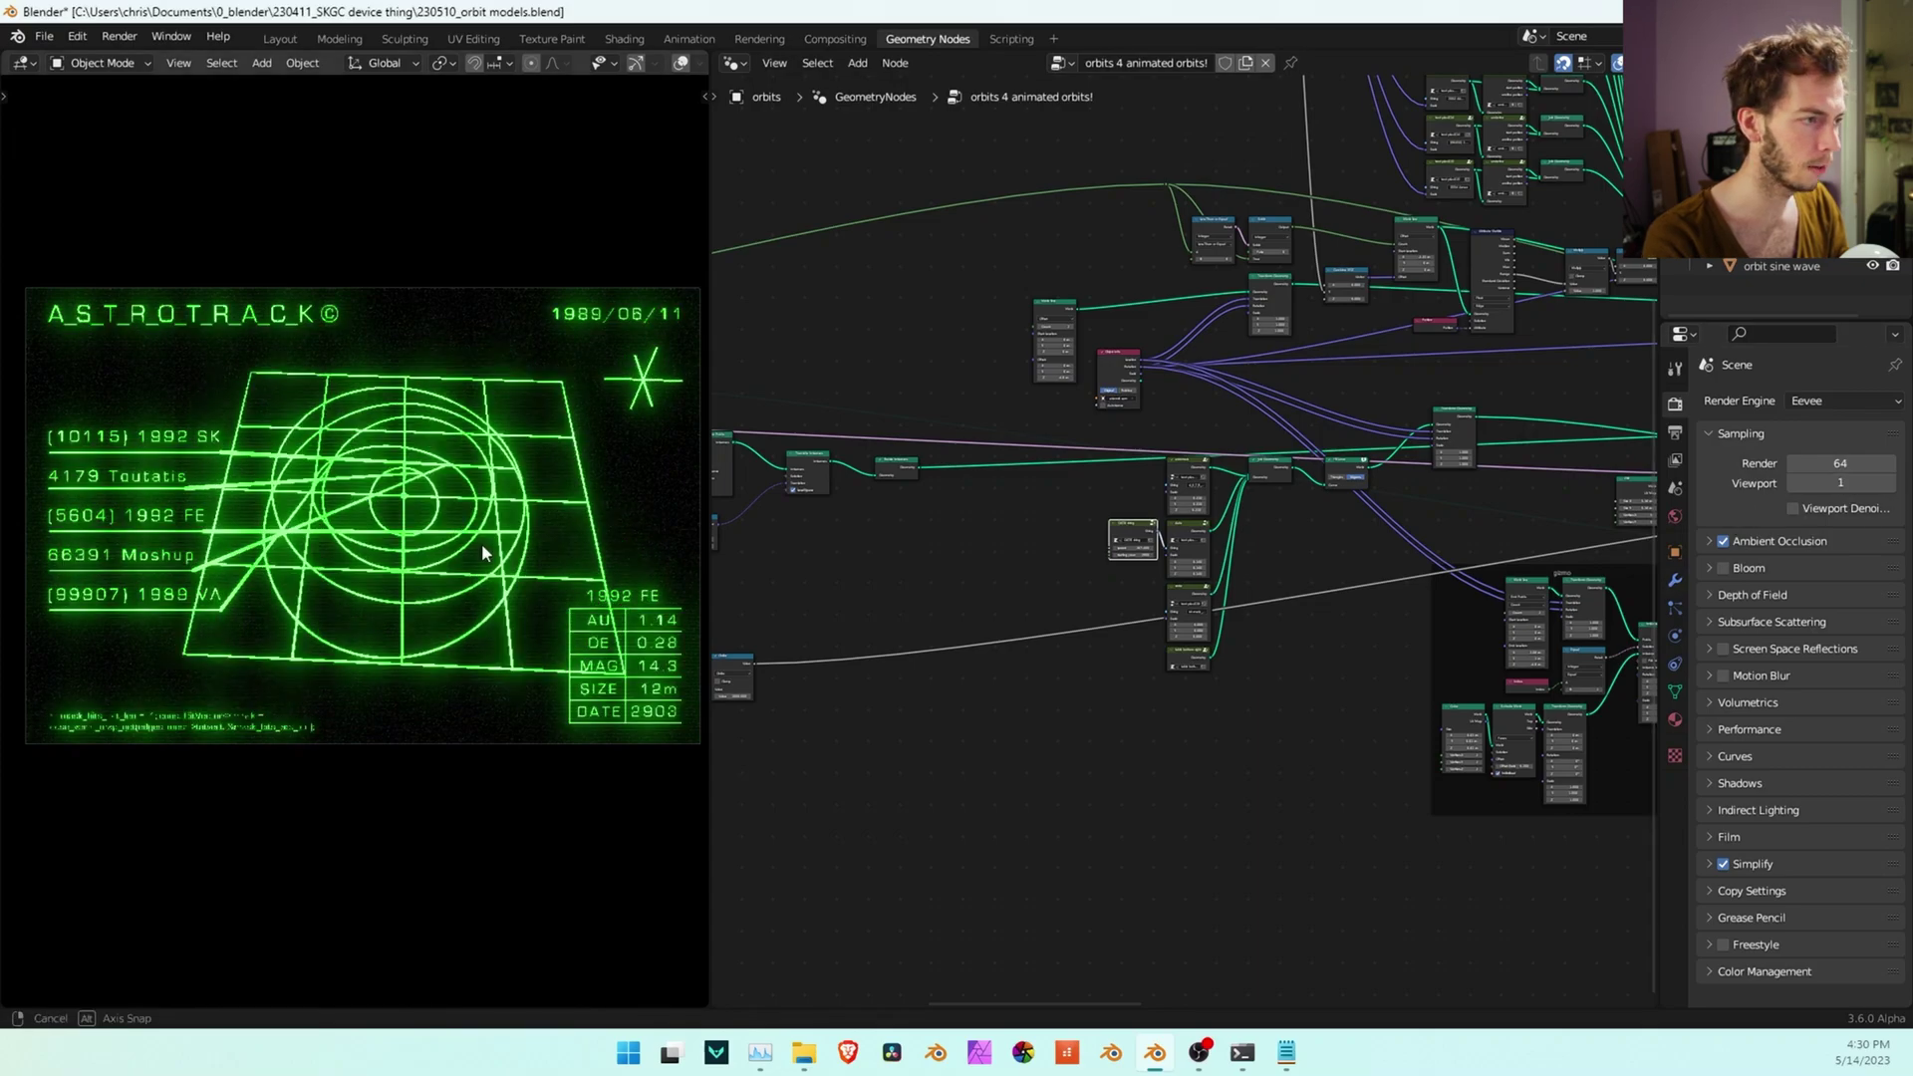